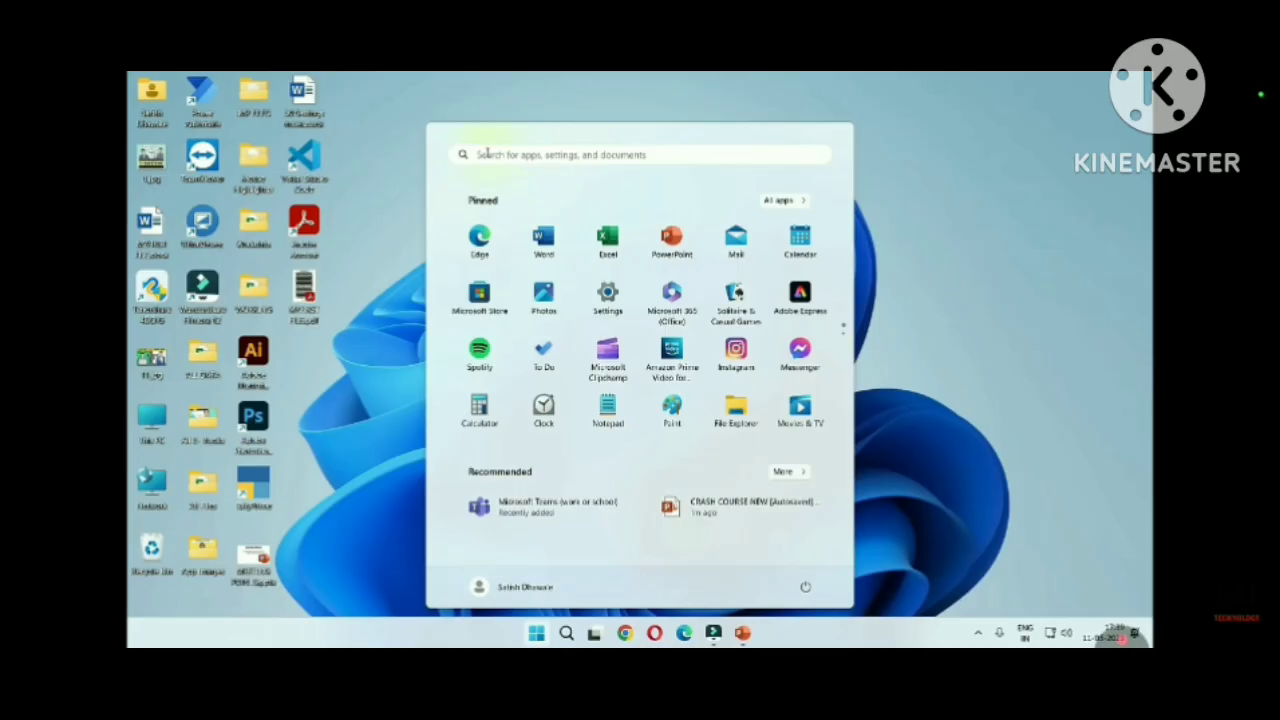
# Open Word and create a blank document
pyautogui.write('WORD')
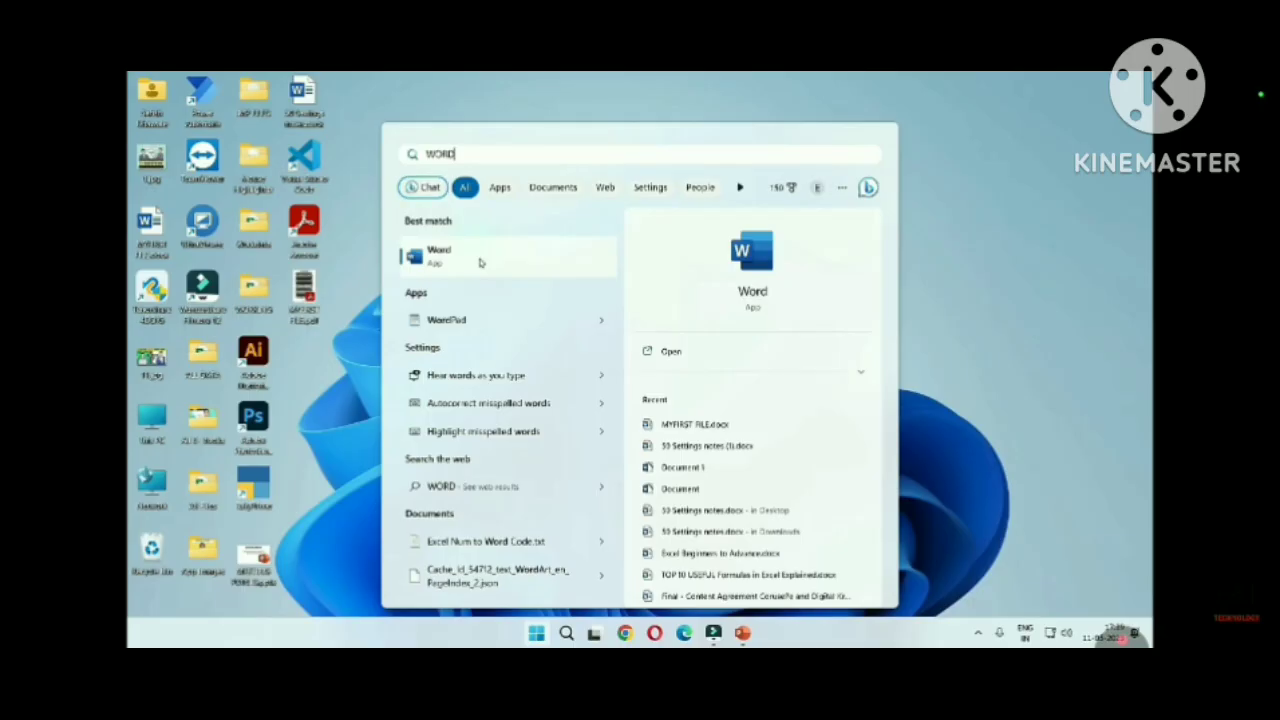
pyautogui.click(475, 260)
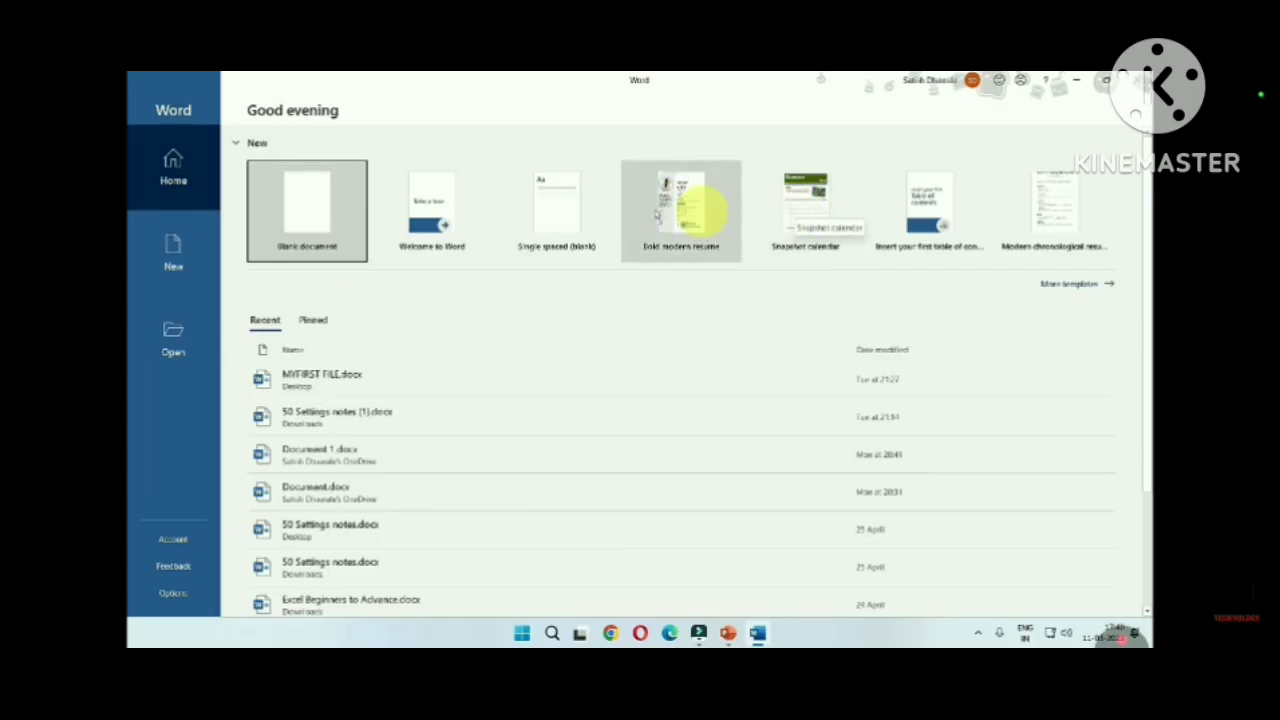
pyautogui.click(297, 210)
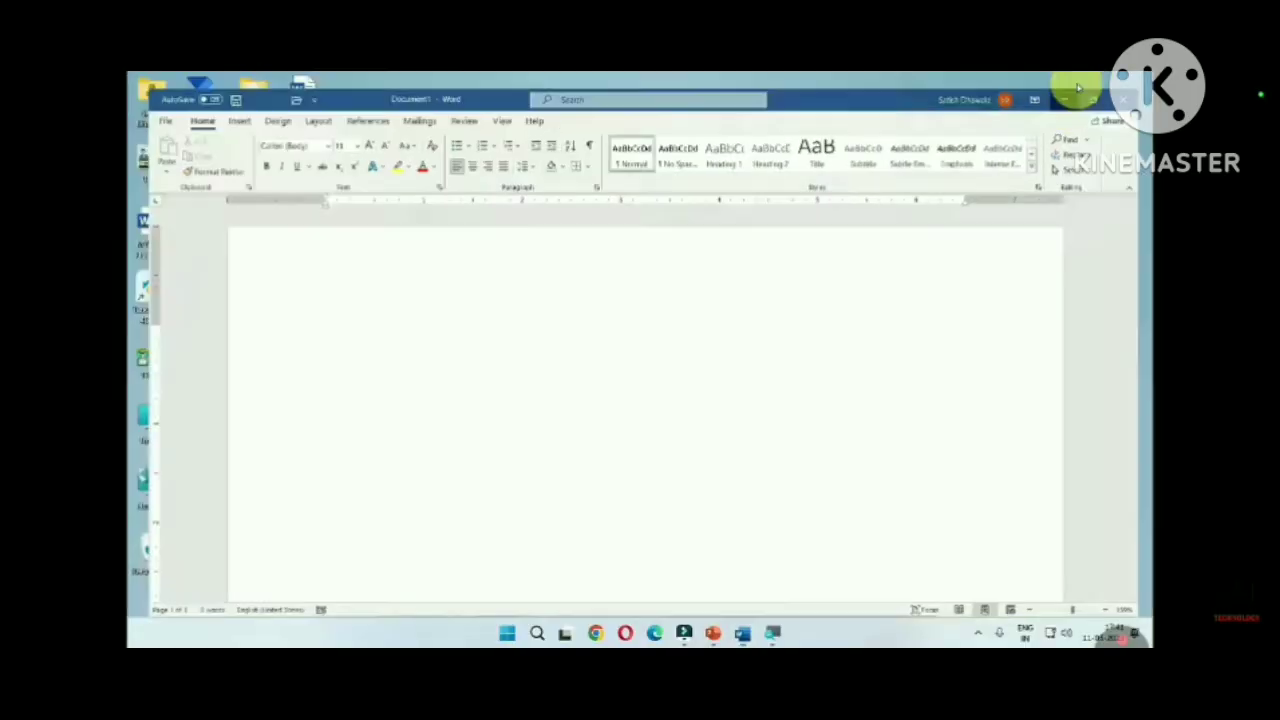
# Minimise the document window to the desktop and restore it
pyautogui.click(1013, 100)
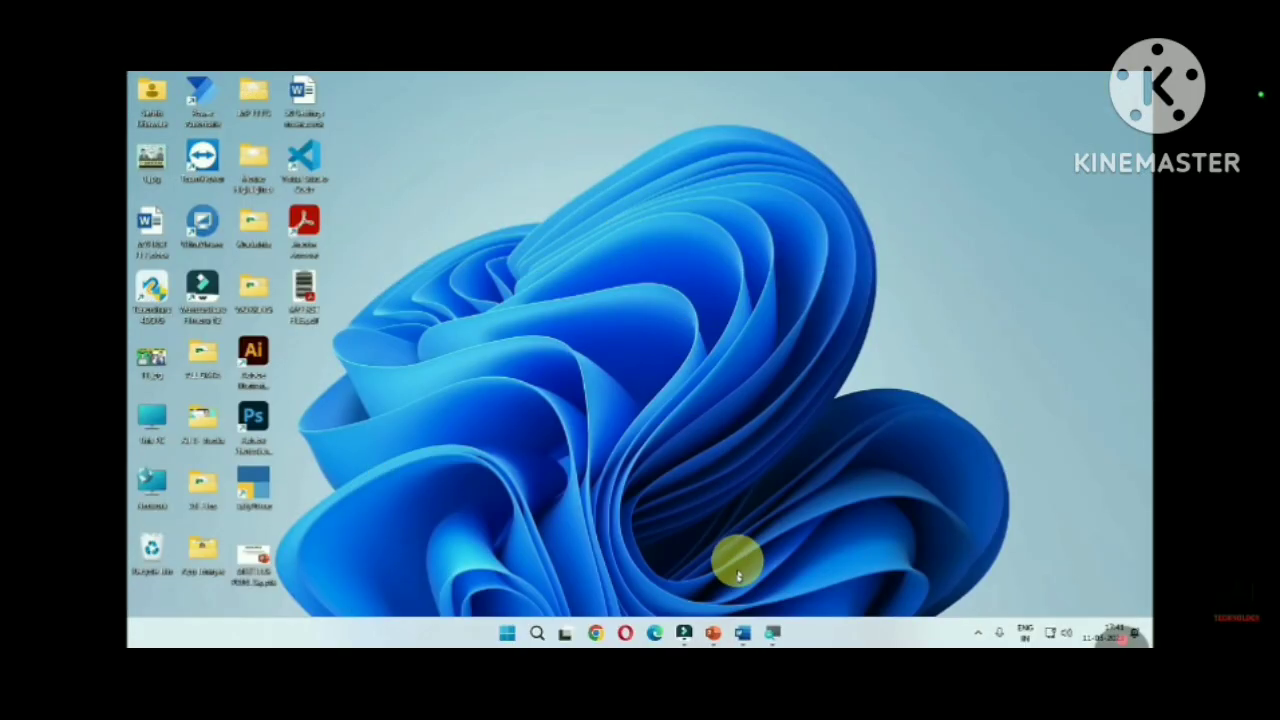
pyautogui.click(743, 633)
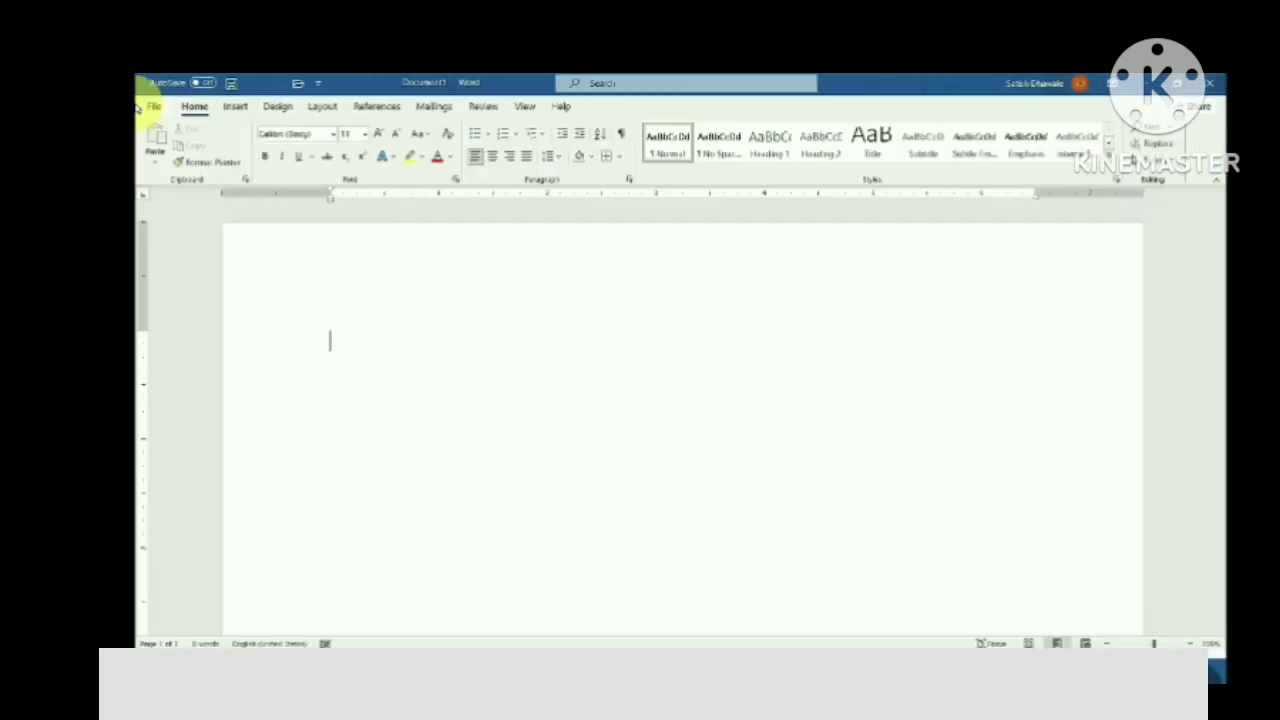
# Examine the available commands for formatting text, inserting objects, document design and page layout
pyautogui.click(238, 108)
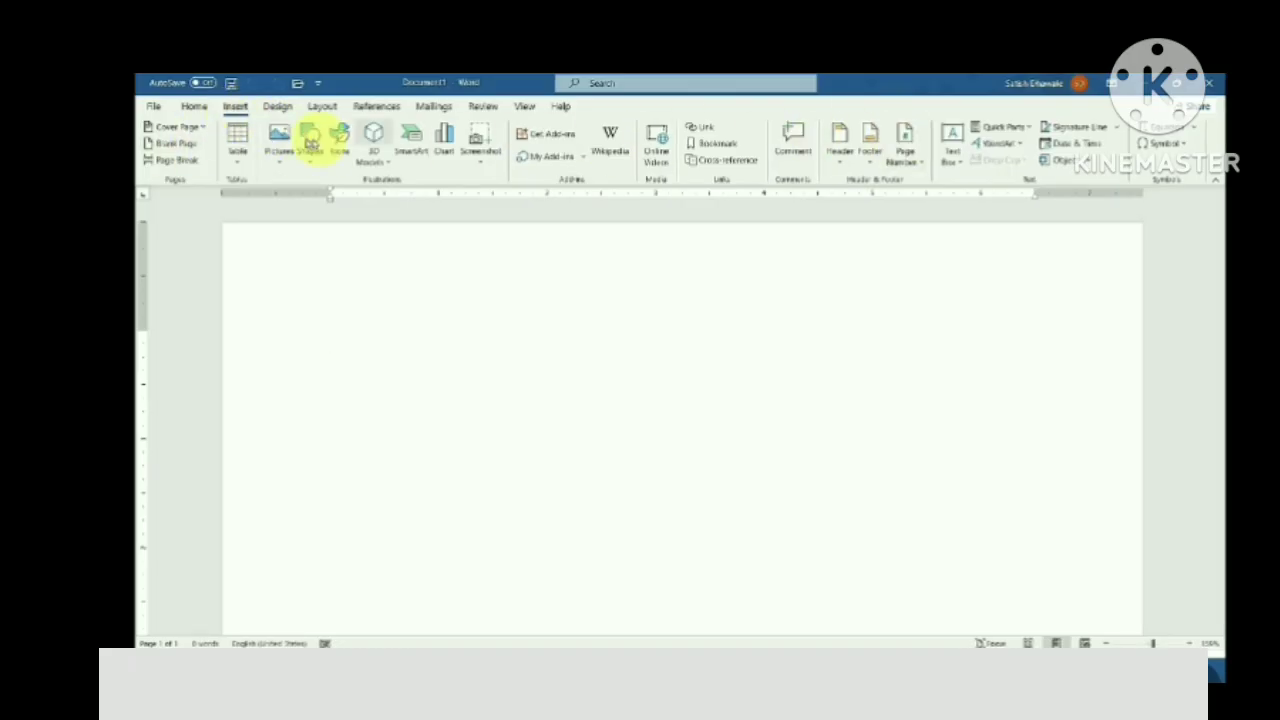
pyautogui.click(198, 108)
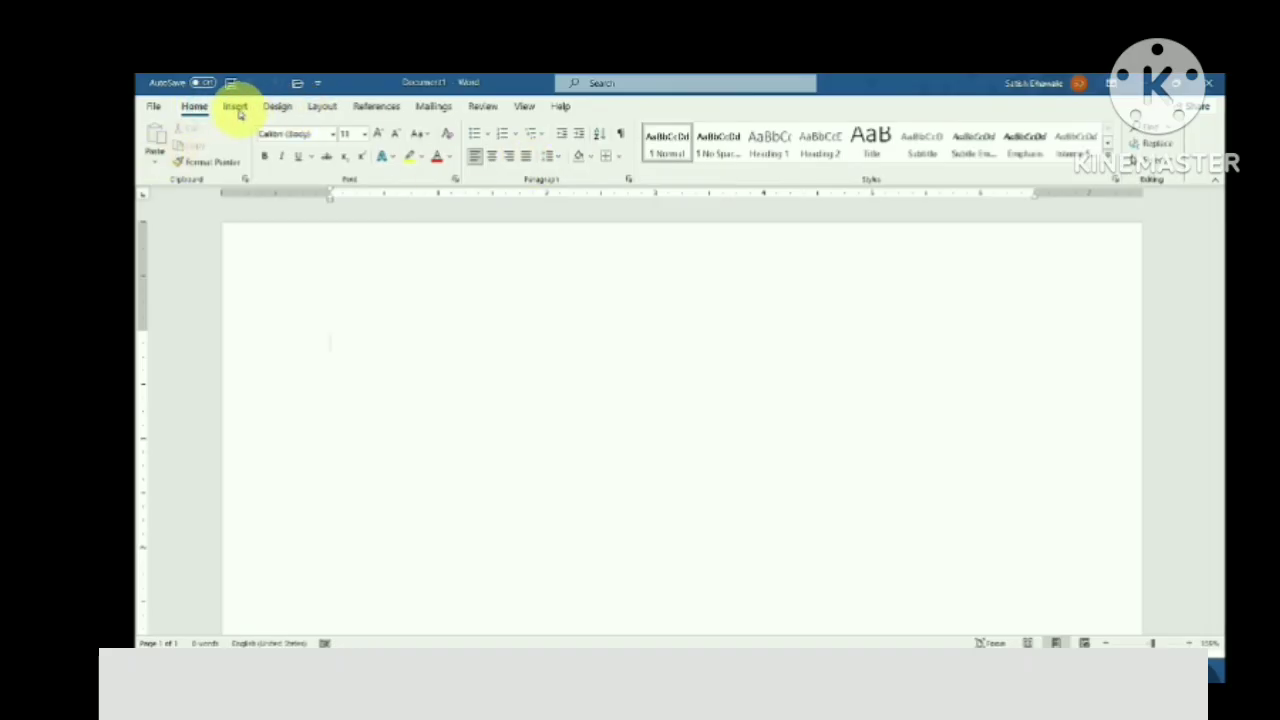
pyautogui.click(236, 108)
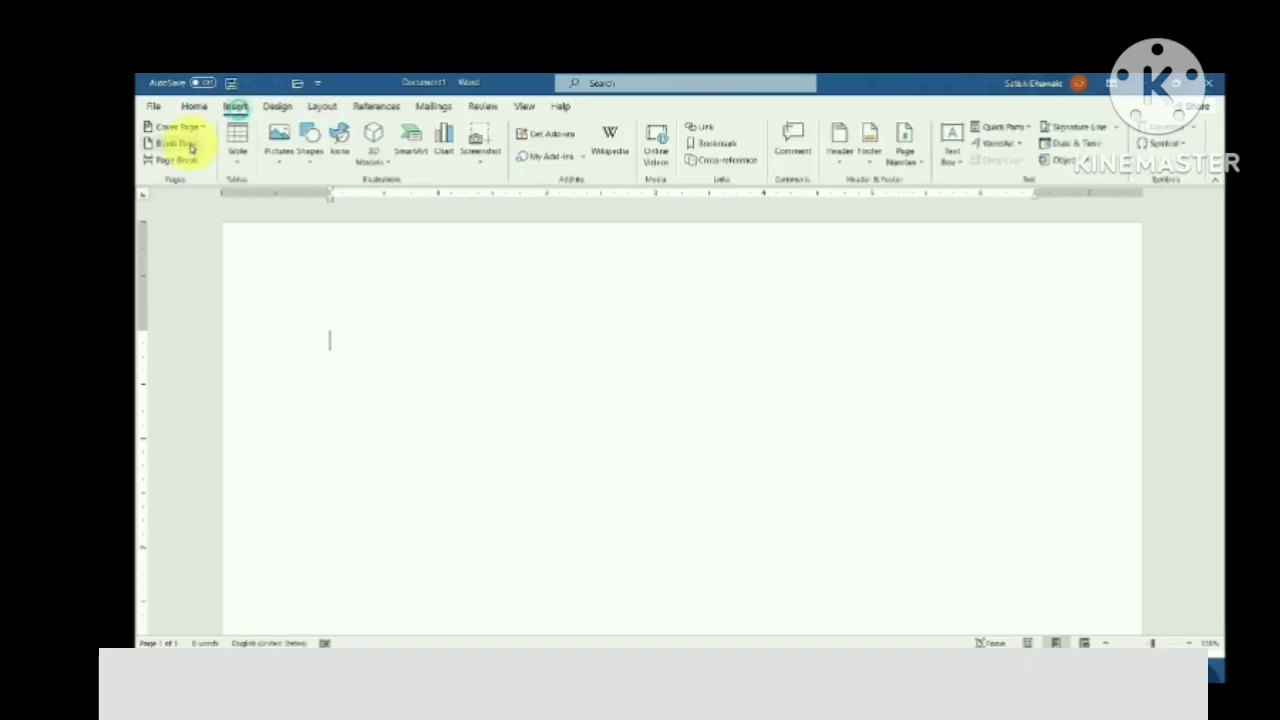
pyautogui.click(280, 108)
pyautogui.click(325, 108)
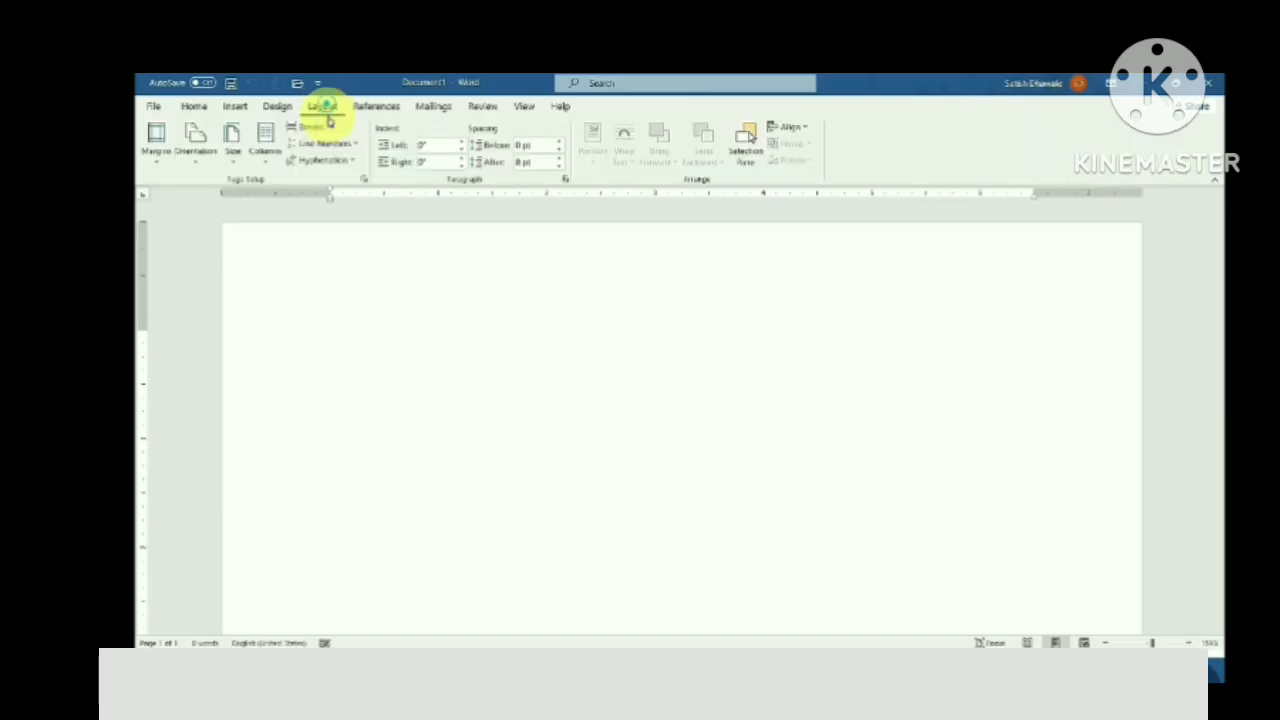
pyautogui.click(190, 107)
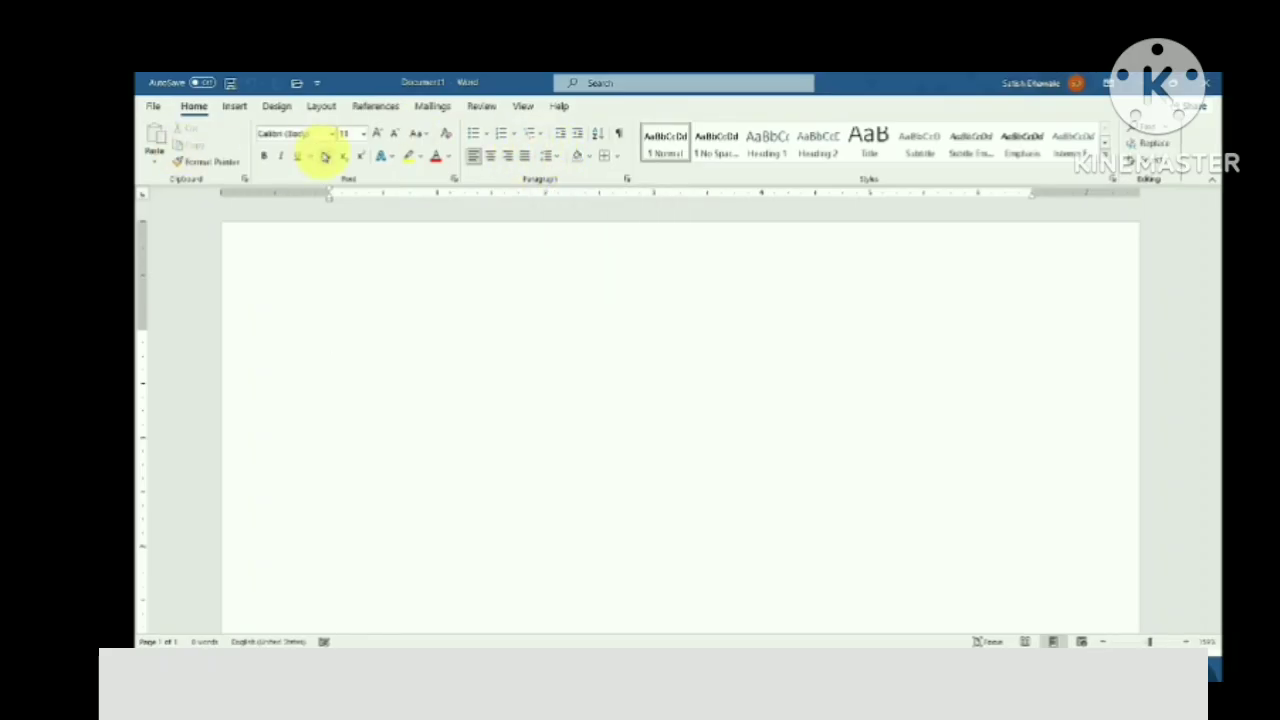
pyautogui.click(235, 107)
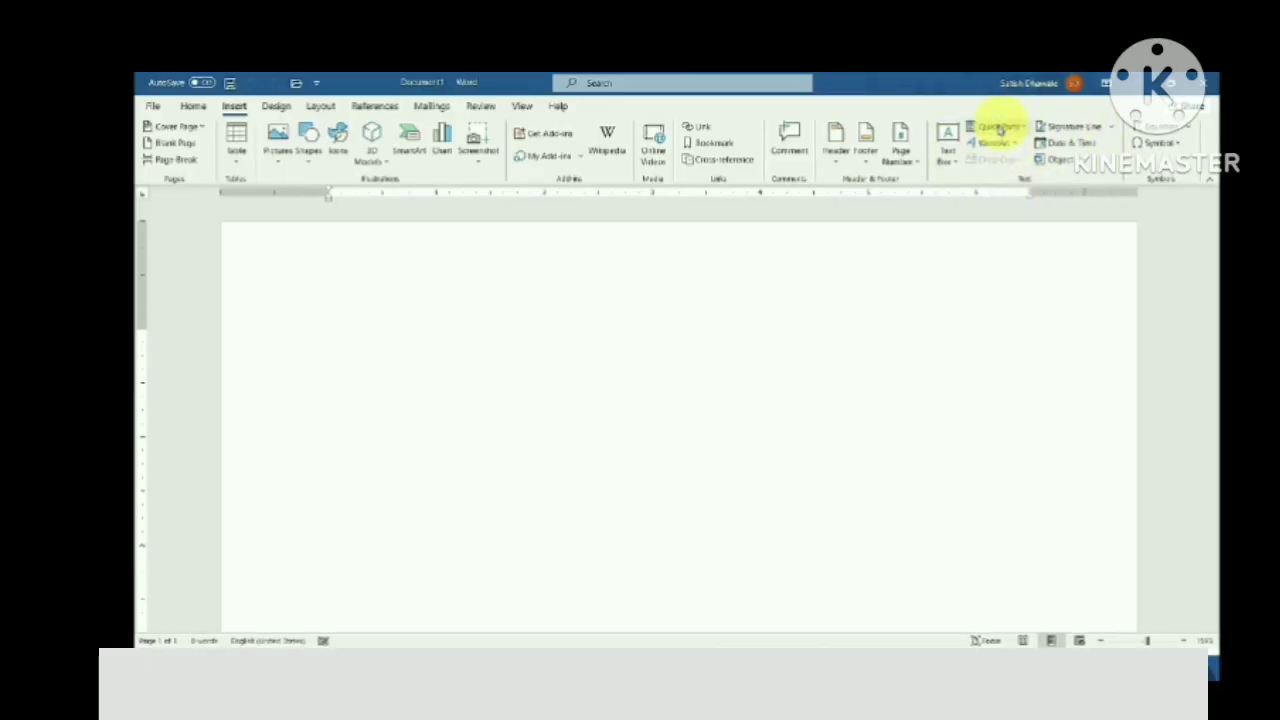
pyautogui.click(196, 106)
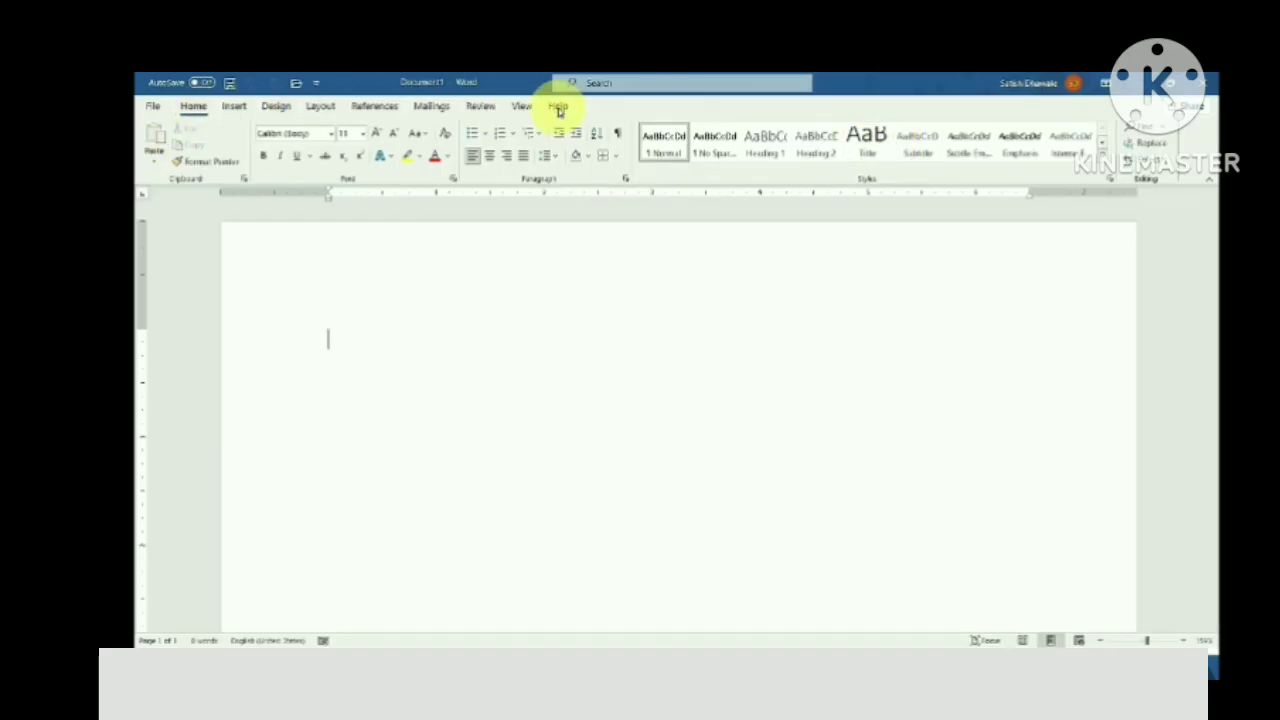
pyautogui.click(152, 106)
pyautogui.click(153, 110)
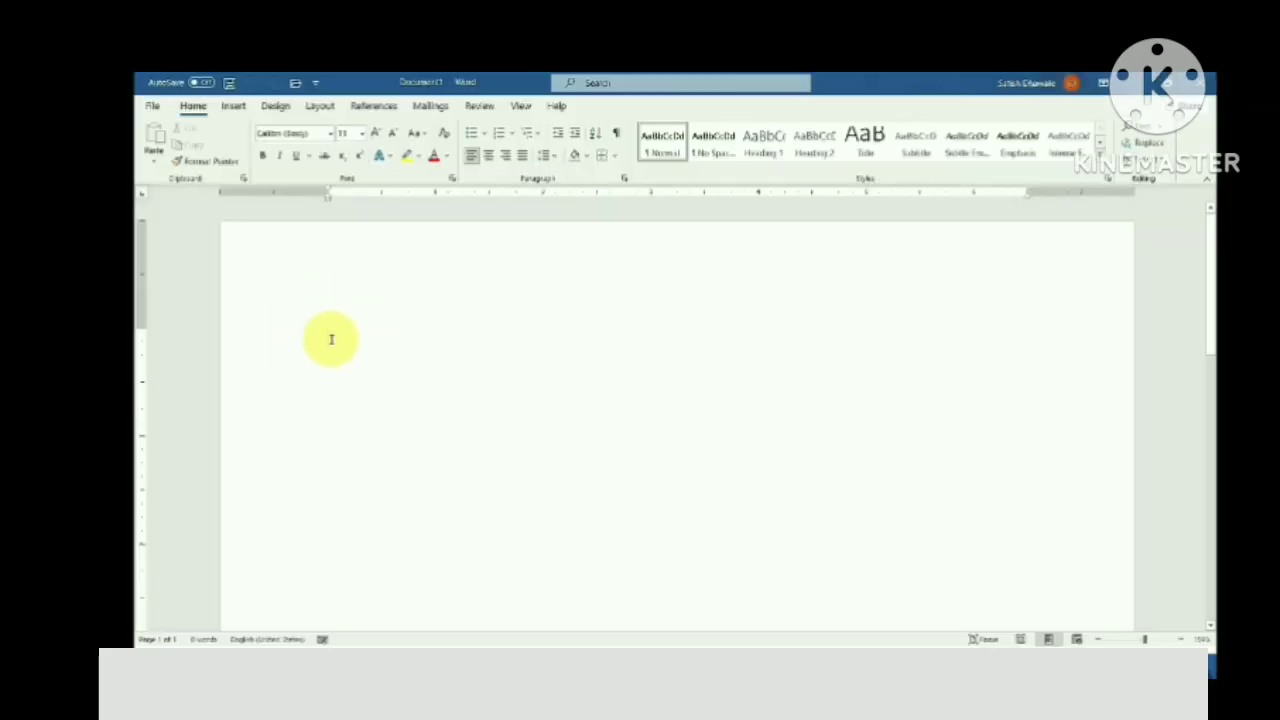
# Write the word "cursor" at the start of the blank page and select it
pyautogui.write('d')
pyautogui.write('ursor')
pyautogui.moveTo(329, 339); pyautogui.dragTo(376, 340)
pyautogui.click(373, 340)
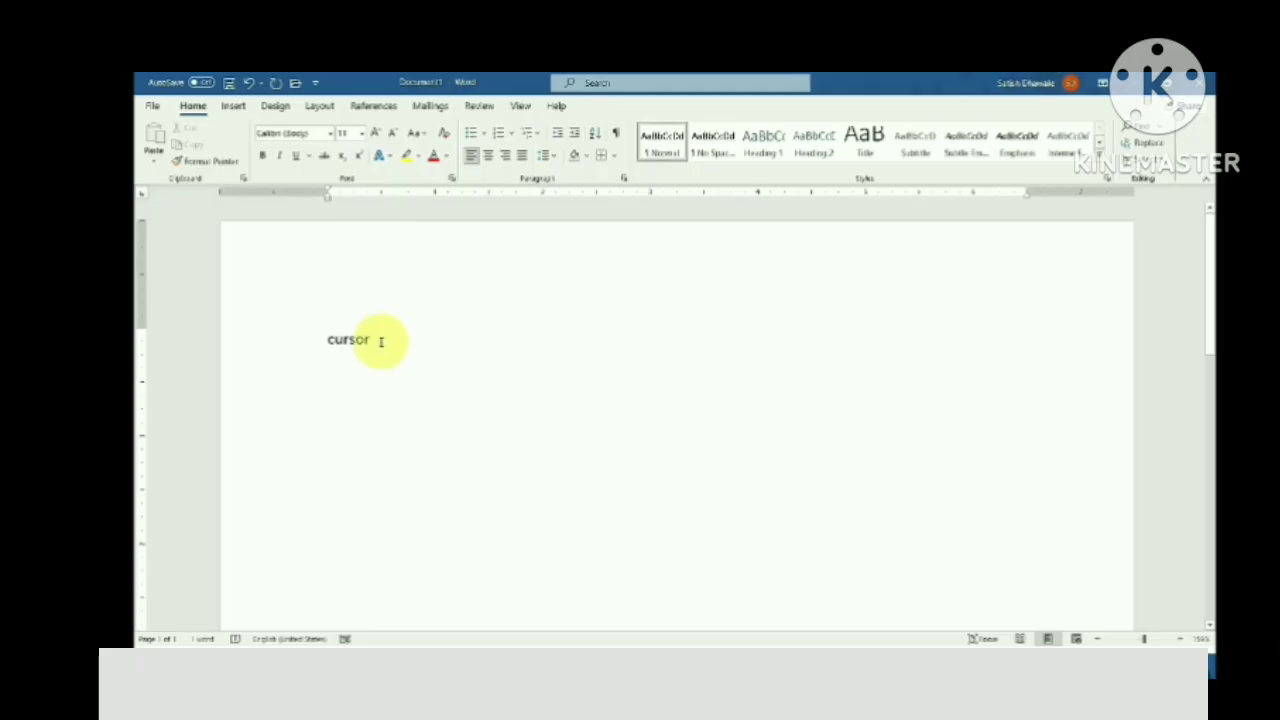
pyautogui.moveTo(380, 340); pyautogui.dragTo(323, 343)
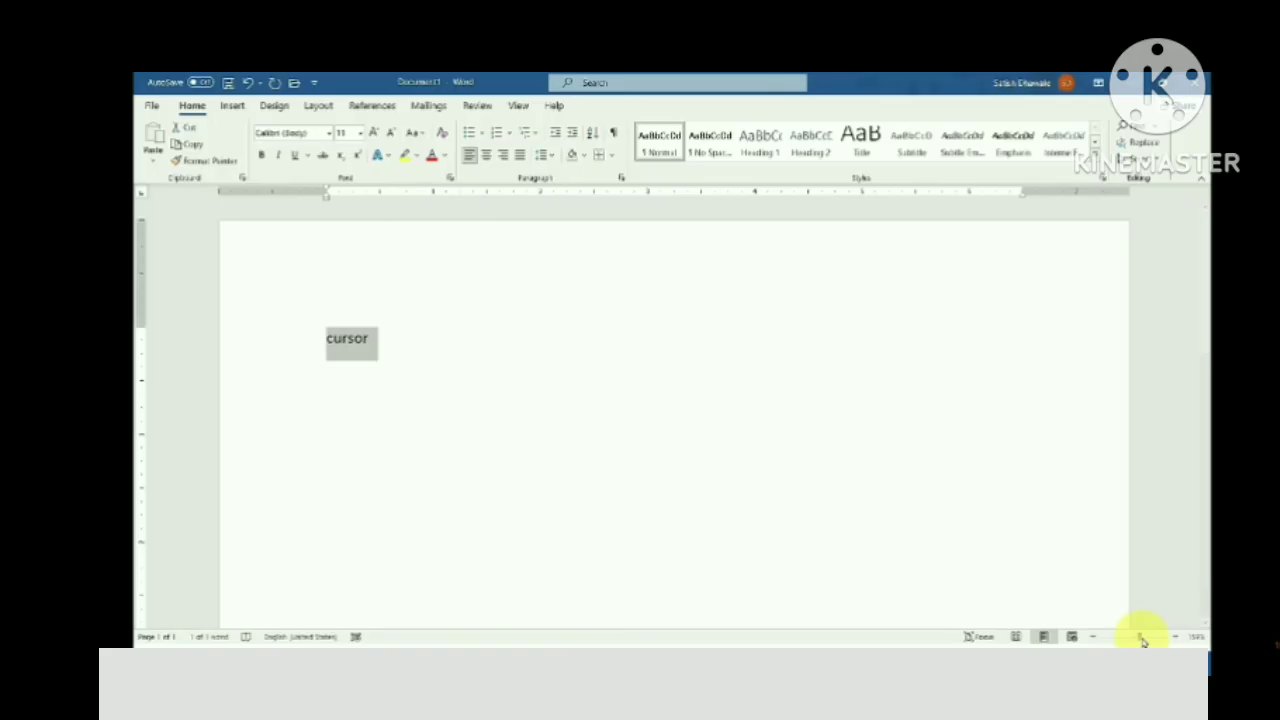
# Zoom the page out to a thumbnail, magnify it close to the maximum and return it to a normal size
pyautogui.moveTo(1143, 640); pyautogui.dragTo(1096, 636)
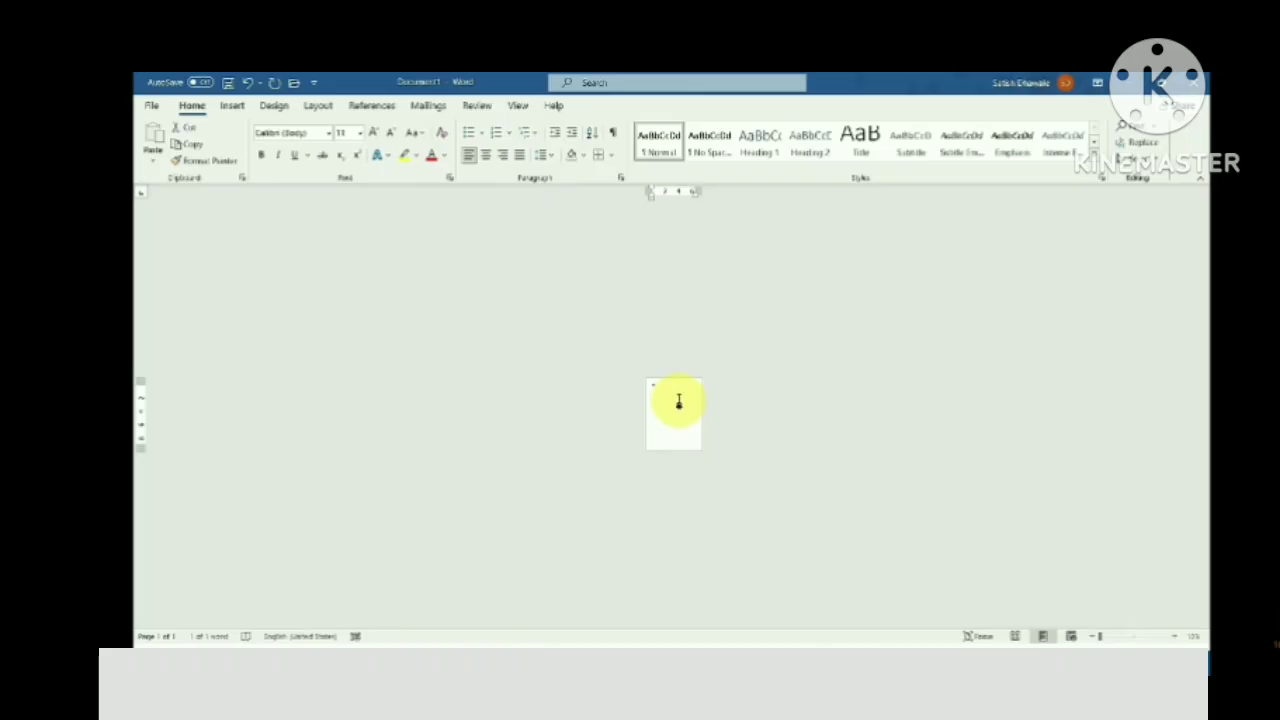
pyautogui.moveTo(1100, 638); pyautogui.dragTo(1170, 631)
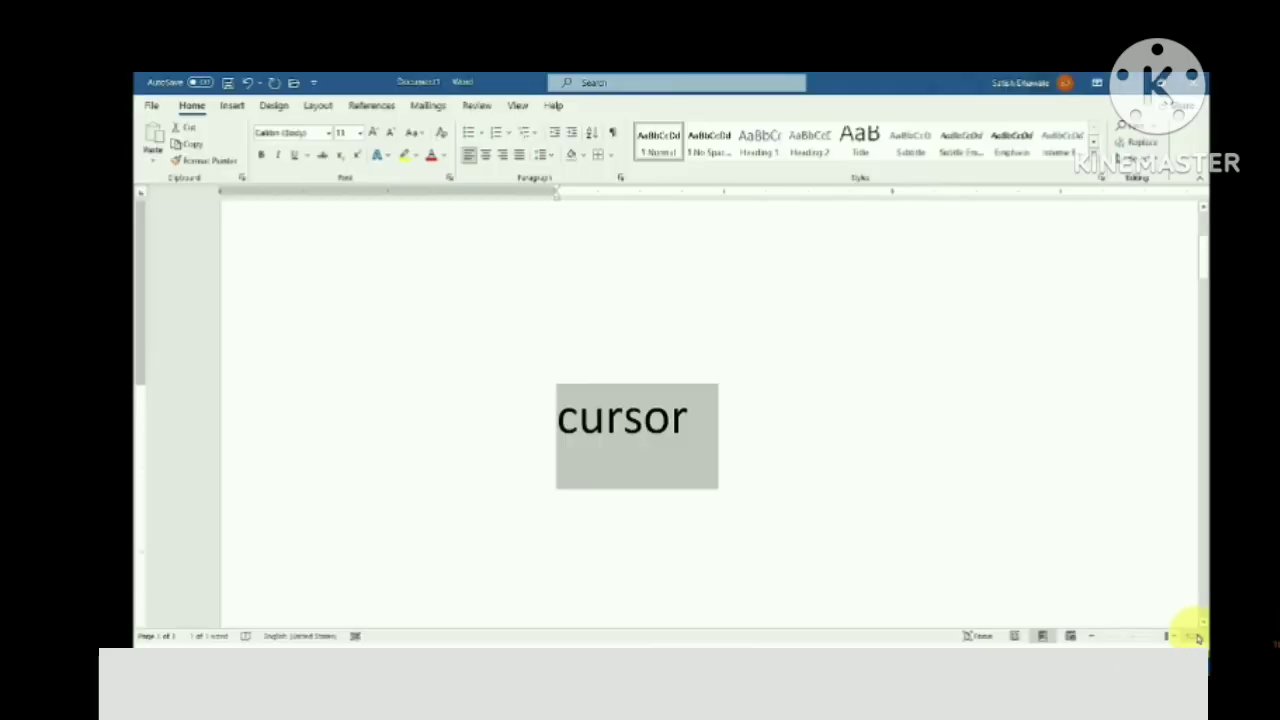
pyautogui.click(1134, 635)
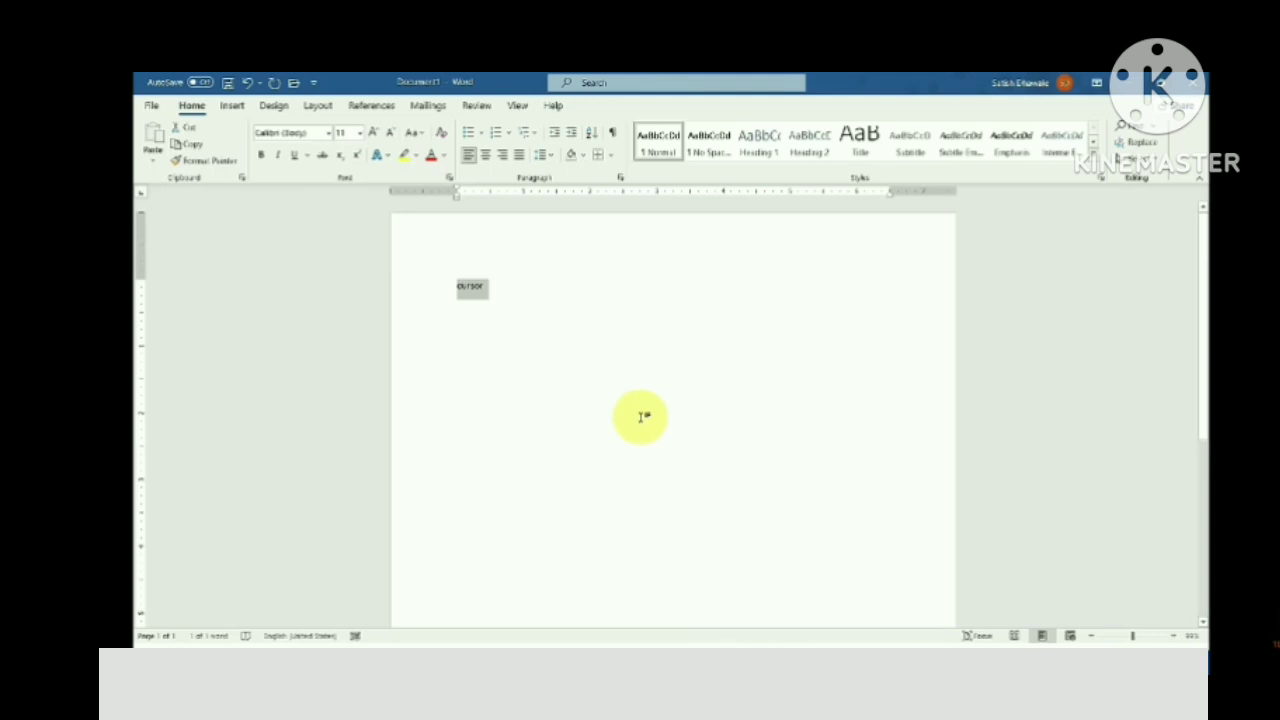
pyautogui.scroll(2, 640, 412)
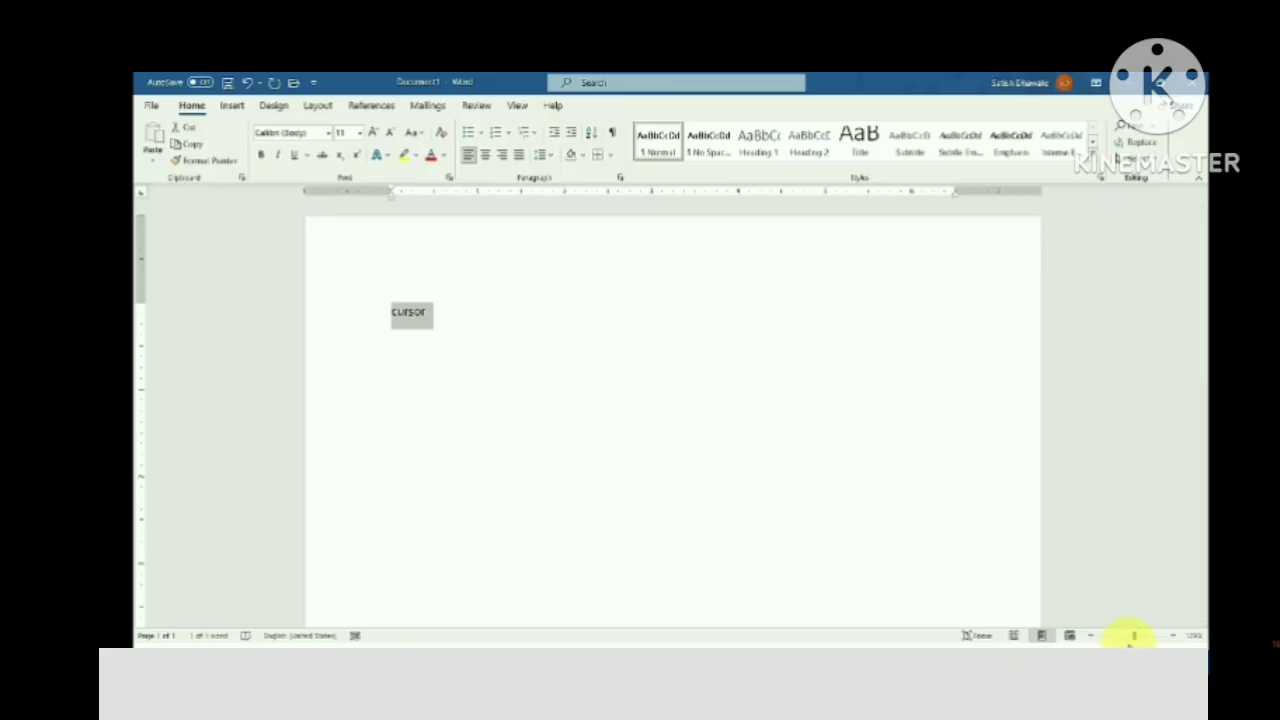
pyautogui.moveTo(1135, 637); pyautogui.dragTo(1131, 636)
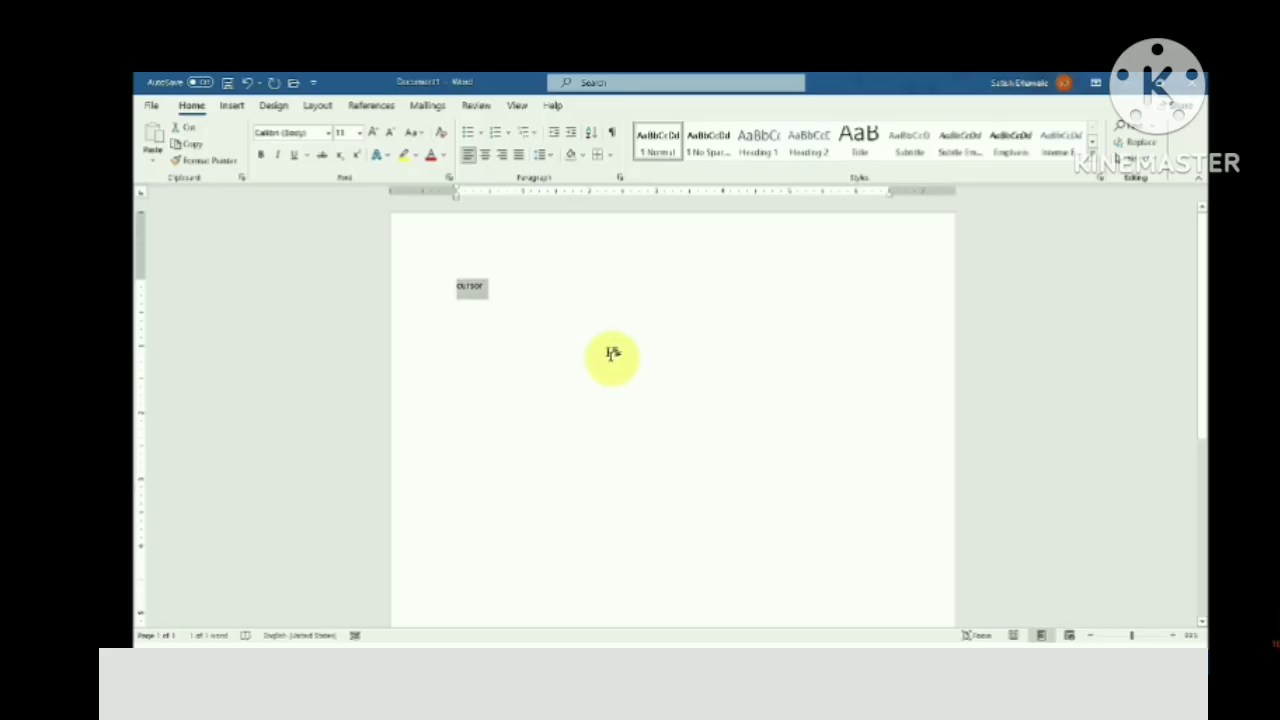
# Magnify the word "cursor" gradually and zoom back out until the full page width fits the window
pyautogui.scroll(2, 610, 358)
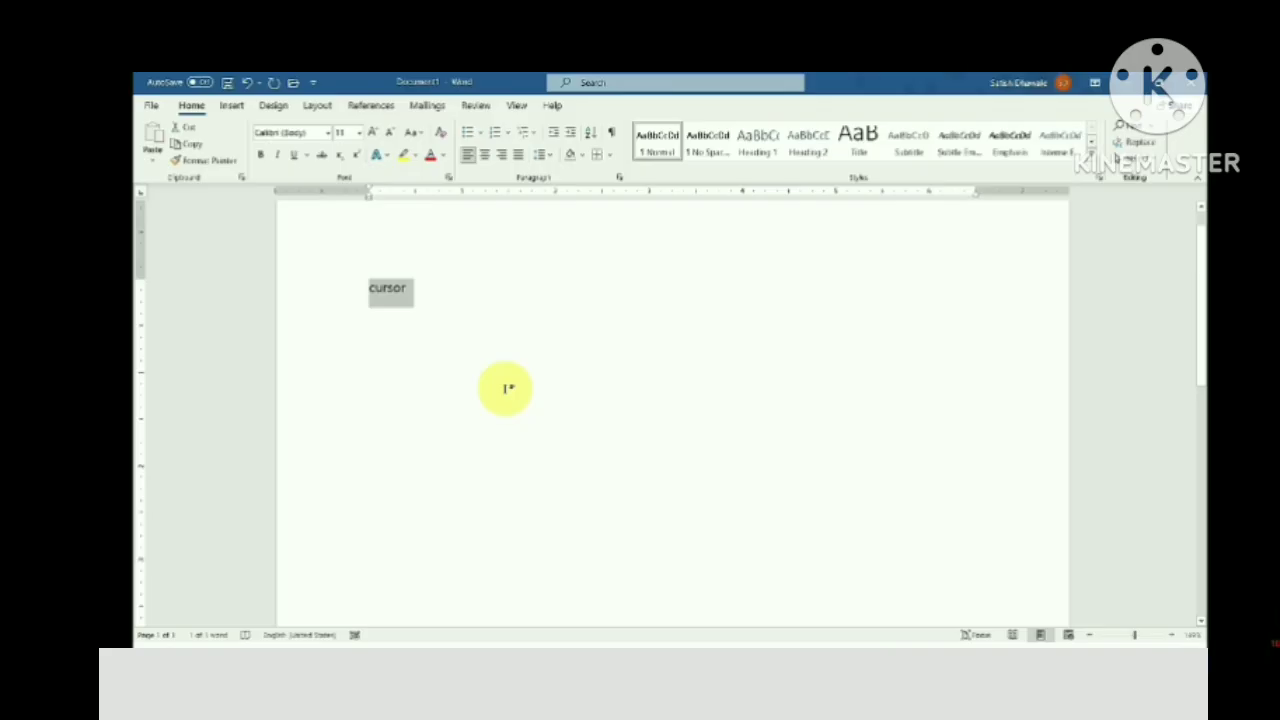
pyautogui.scroll(3, 505, 389)
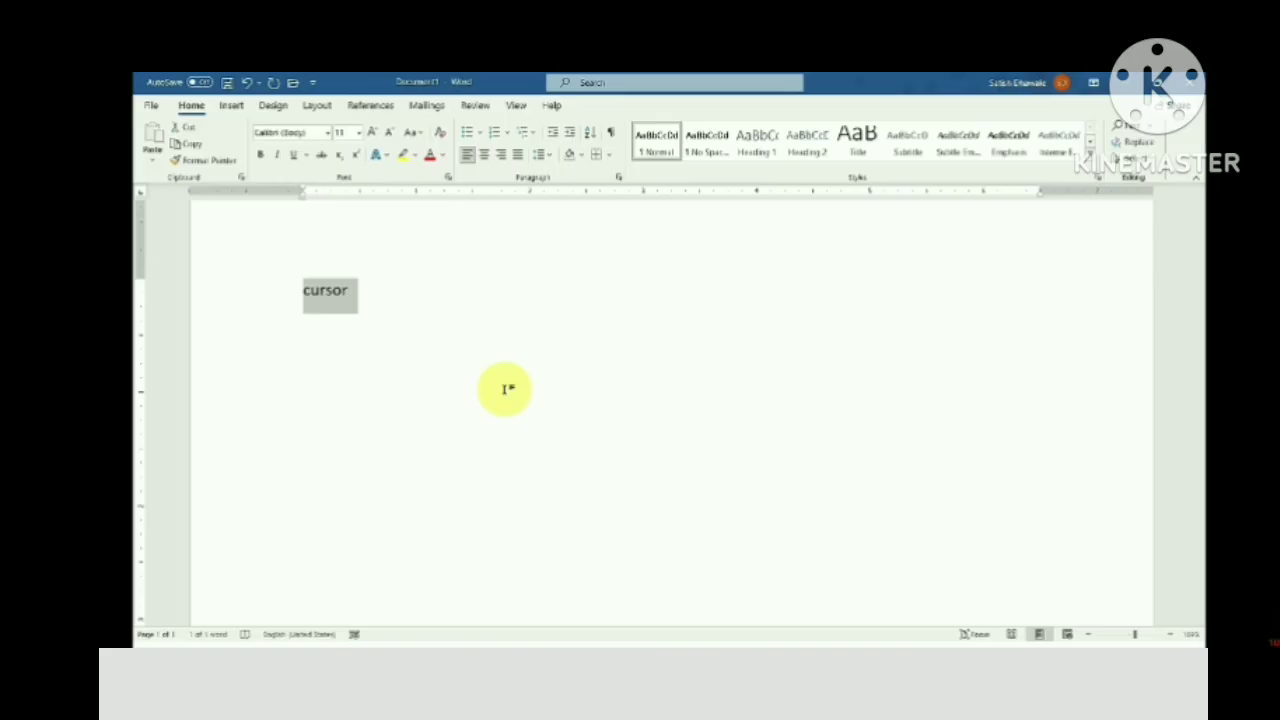
pyautogui.keyDown('ctrl'); pyautogui.scroll(2, 507, 389); pyautogui.keyUp('ctrl')
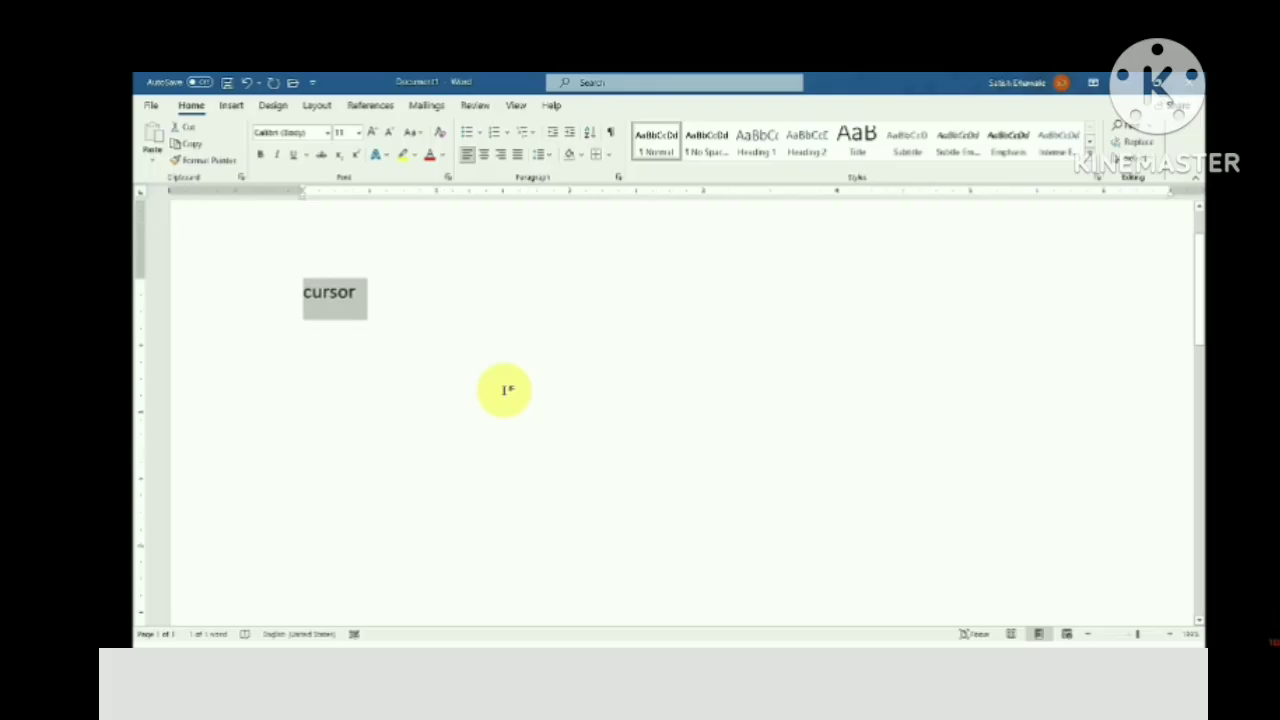
pyautogui.keyDown('ctrl'); pyautogui.scroll(3, 507, 389); pyautogui.keyUp('ctrl')
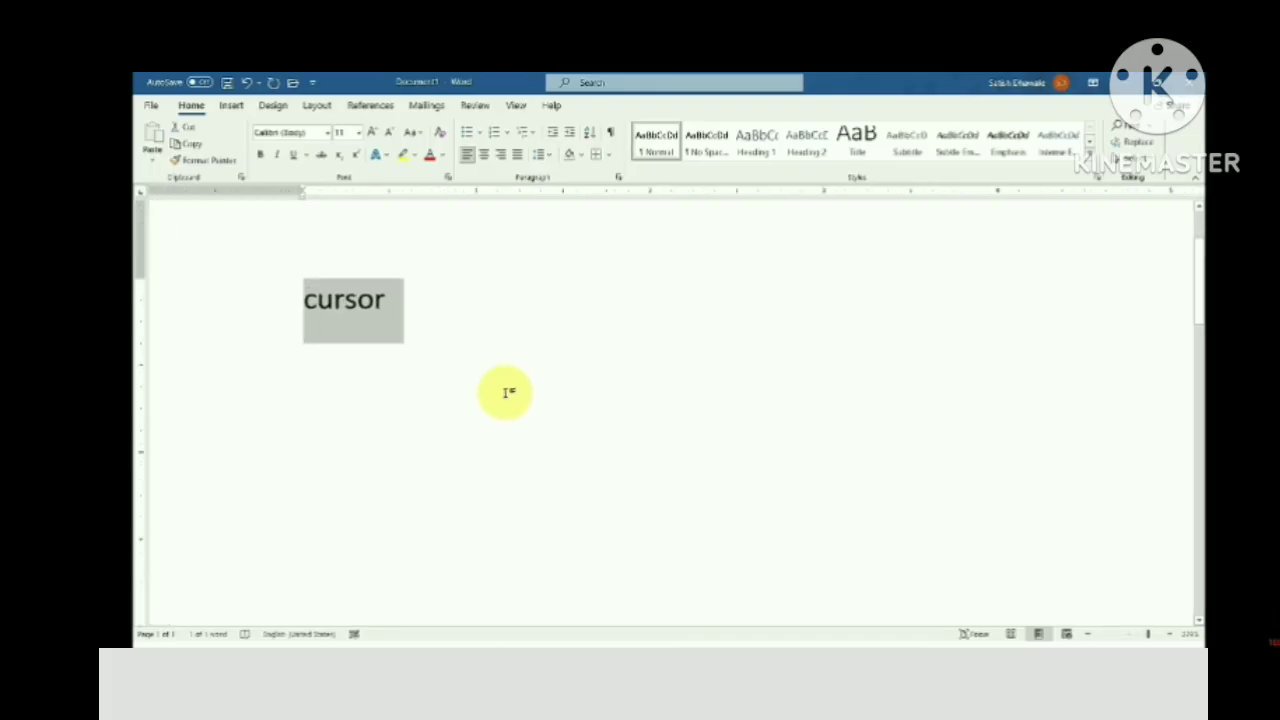
pyautogui.keyDown('ctrl'); pyautogui.scroll(4, 508, 392); pyautogui.keyUp('ctrl')
pyautogui.keyDown('ctrl'); pyautogui.scroll(-8, 510, 394); pyautogui.keyUp('ctrl')
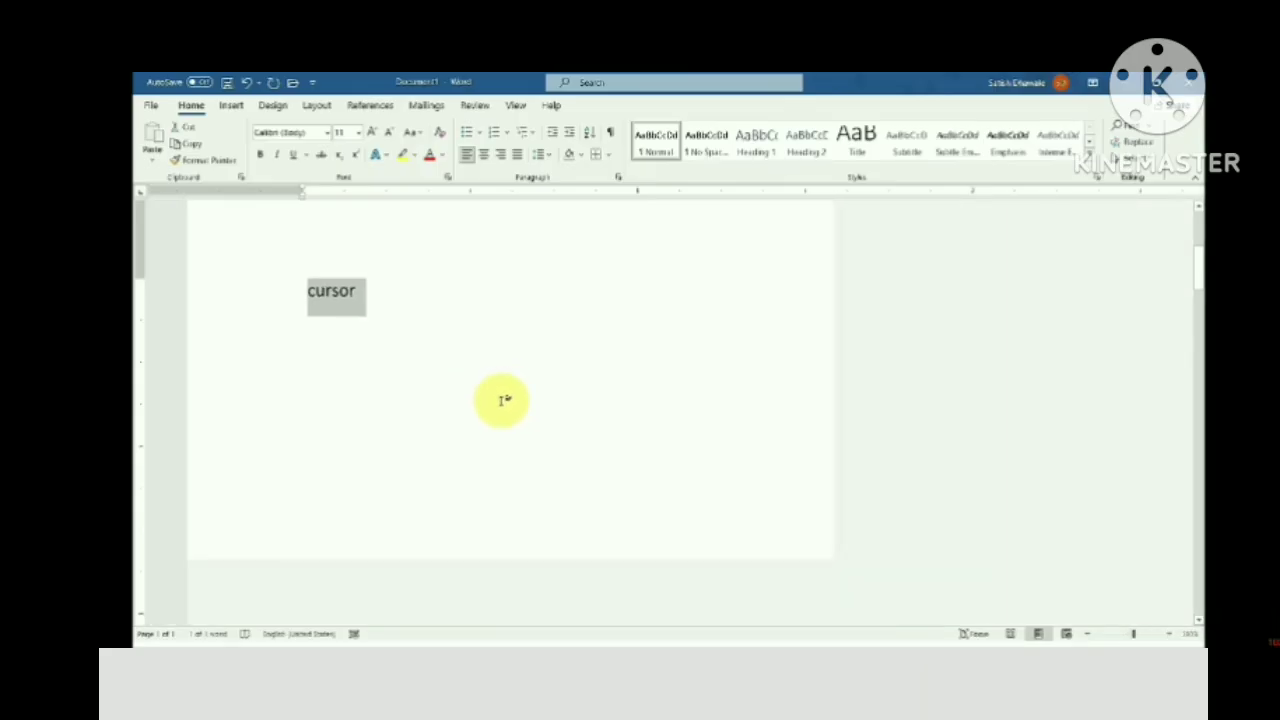
pyautogui.keyDown('ctrl'); pyautogui.scroll(-4, 505, 400); pyautogui.keyUp('ctrl')
pyautogui.keyDown('ctrl'); pyautogui.scroll(1, 505, 400); pyautogui.keyUp('ctrl')
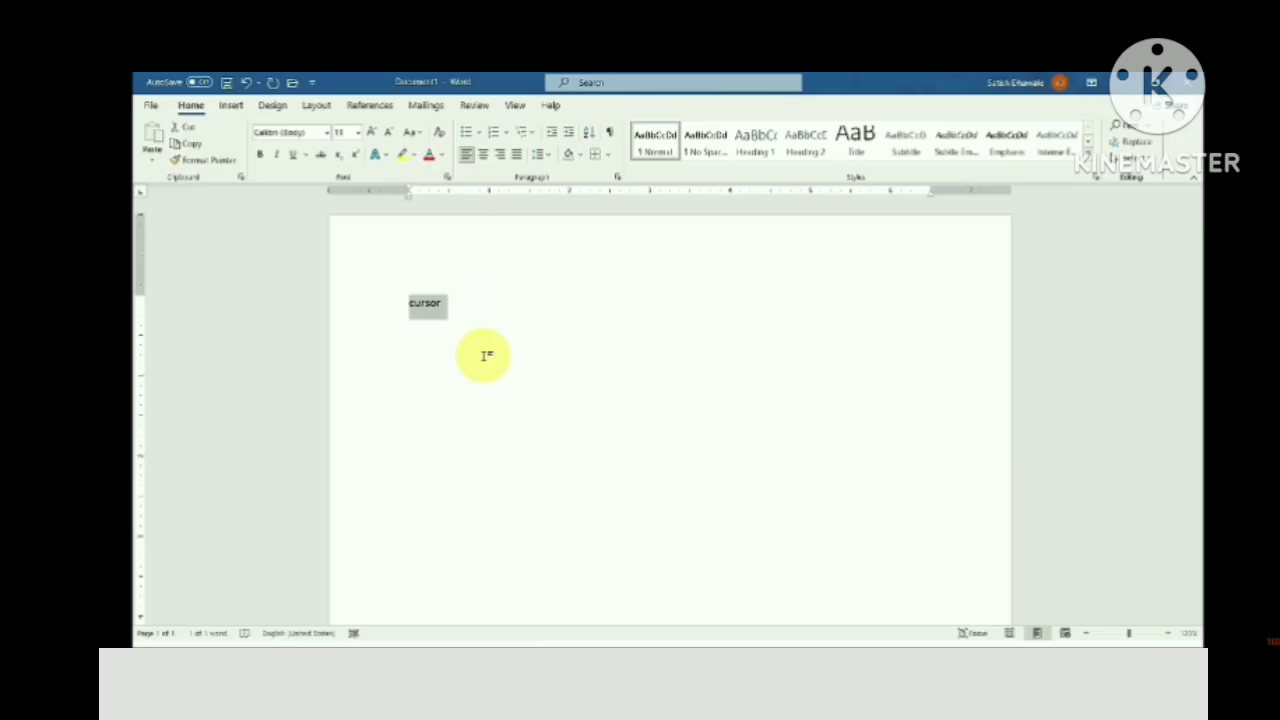
# Delete the word "cursor" and generate sample paragraphs with =rand()
pyautogui.press('Delete')
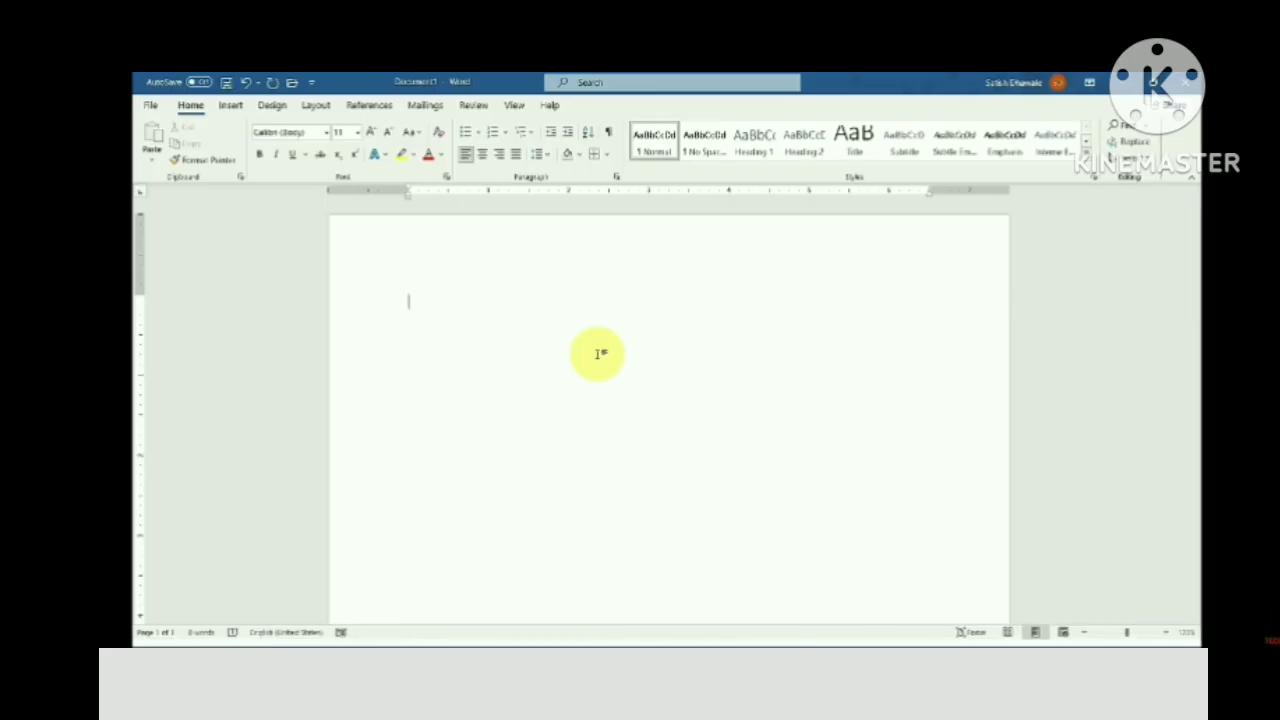
pyautogui.write('=')
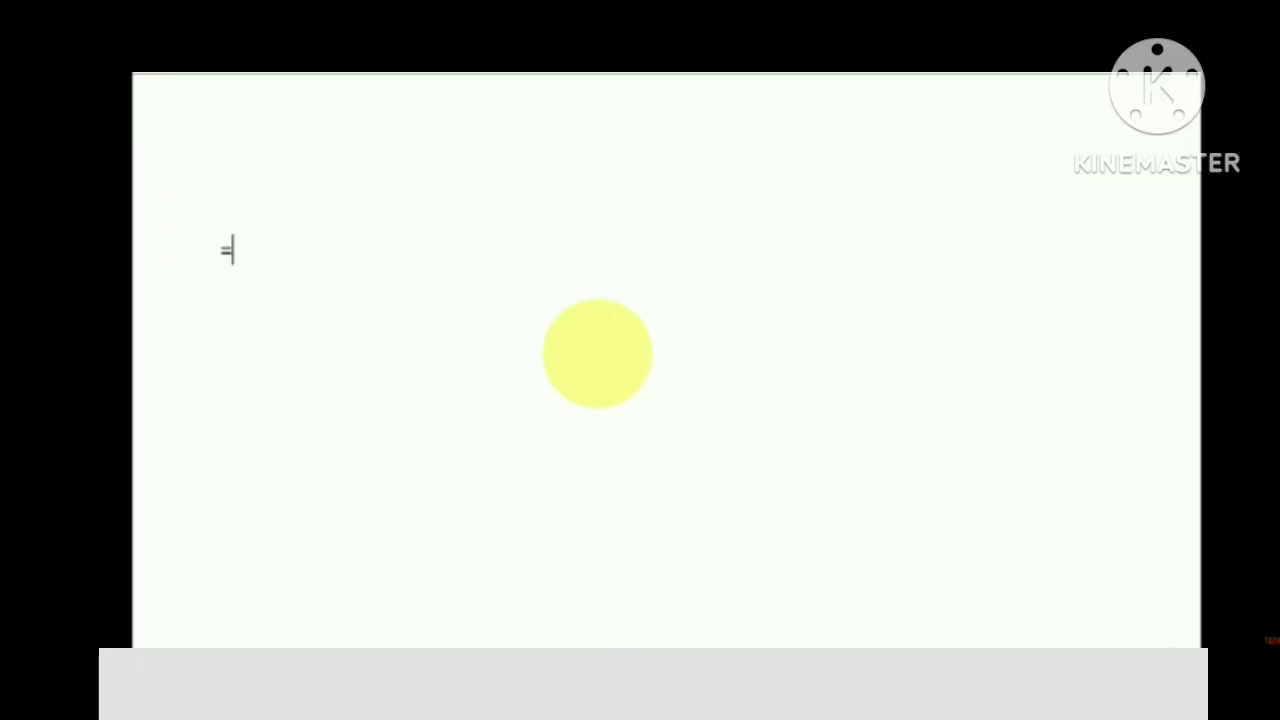
pyautogui.write('rand(')
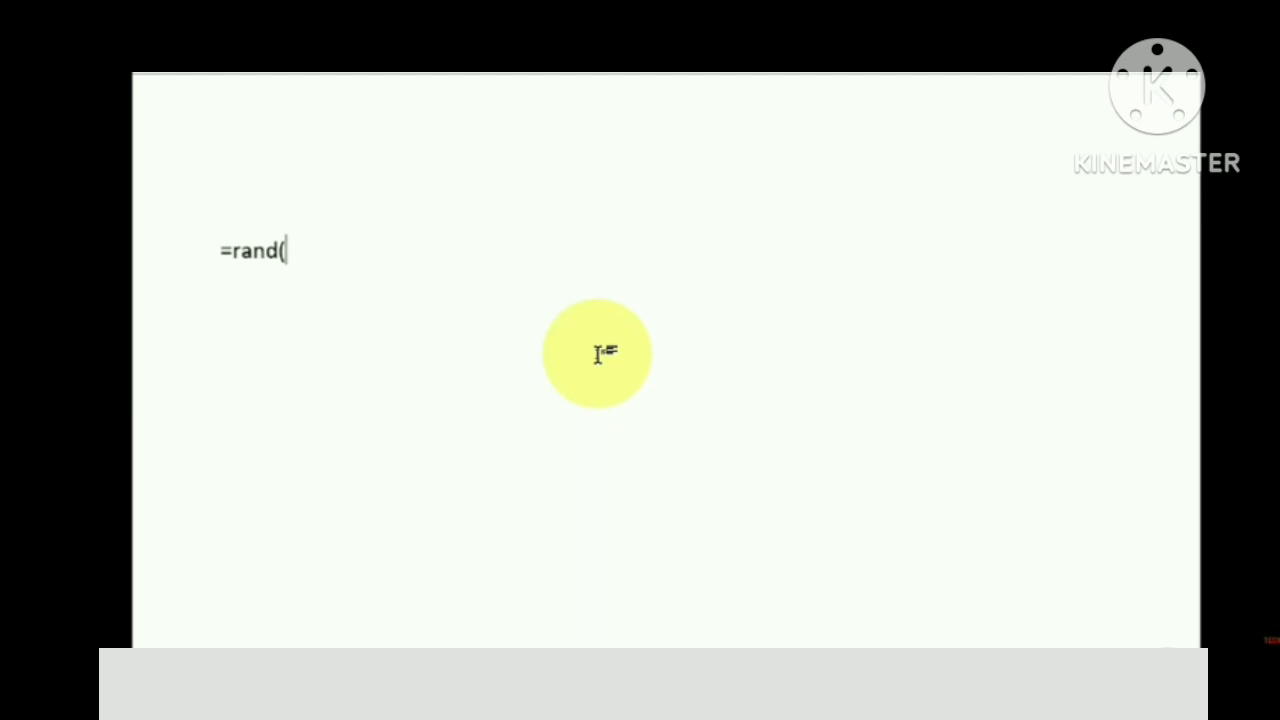
pyautogui.write(')')
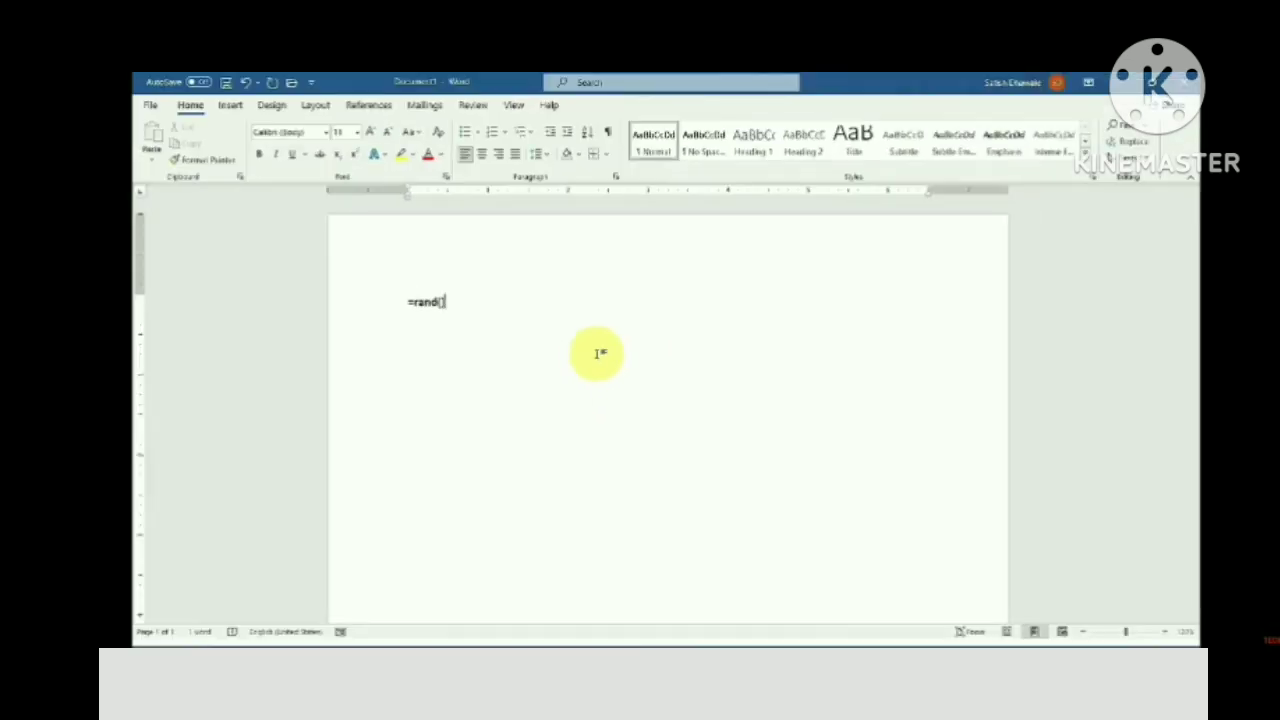
pyautogui.press('Return')
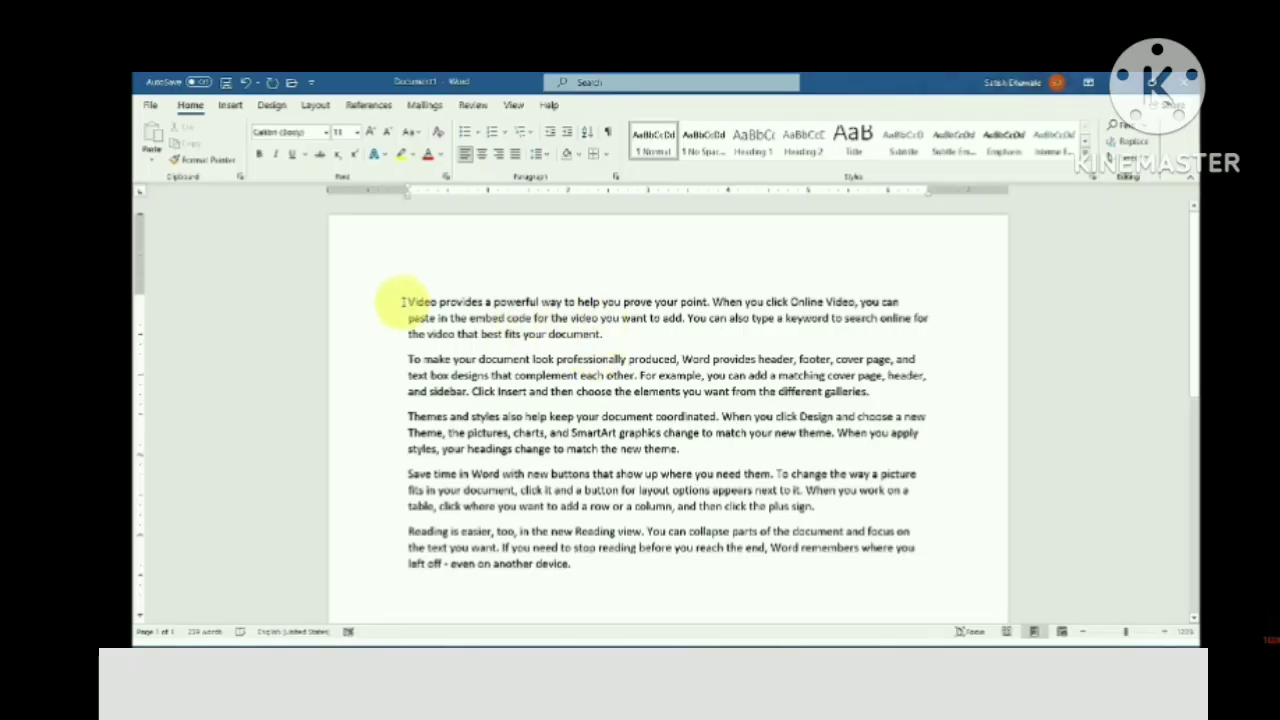
# Select and delete all the sample paragraphs, and undo the deletion
pyautogui.moveTo(406, 301); pyautogui.dragTo(602, 577)
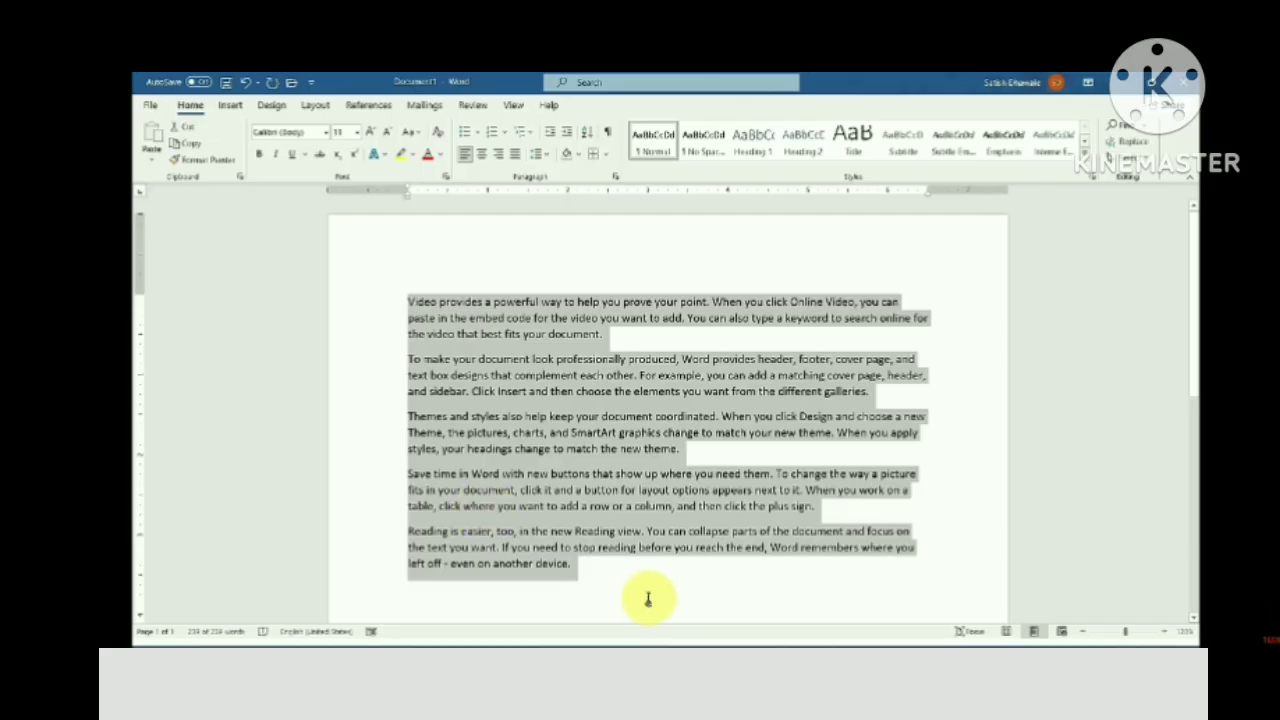
pyautogui.click(622, 586)
pyautogui.moveTo(606, 576); pyautogui.dragTo(414, 295)
pyautogui.press('Delete')
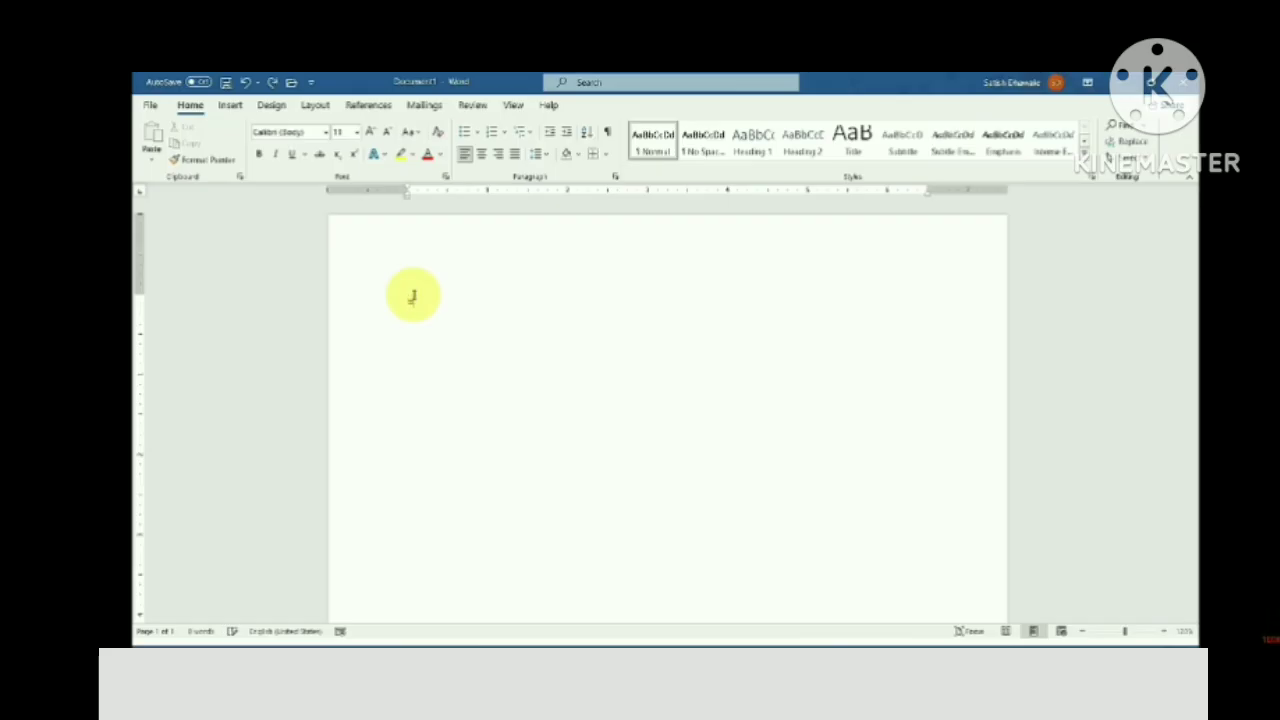
pyautogui.hotkey('ctrl', 'z')
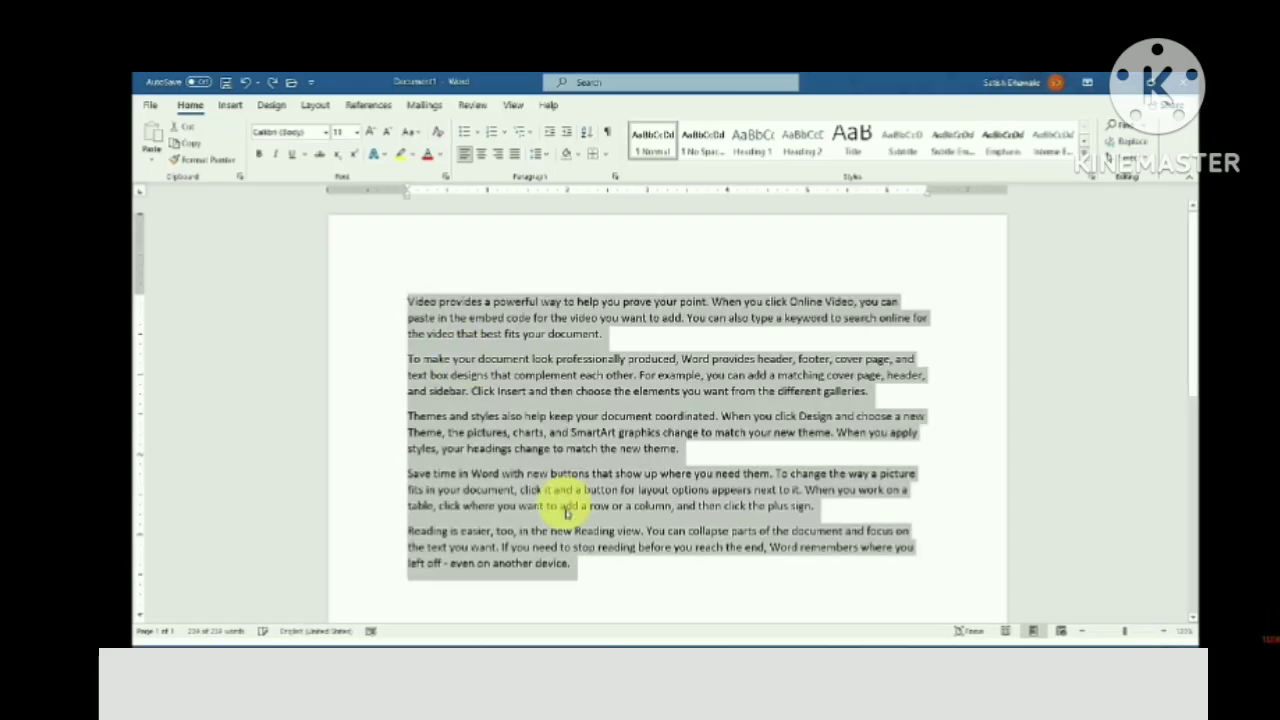
# Select all the sample paragraphs from end to start and from start to end, clearing the selection each time
pyautogui.click(597, 583)
pyautogui.moveTo(588, 578); pyautogui.dragTo(400, 271)
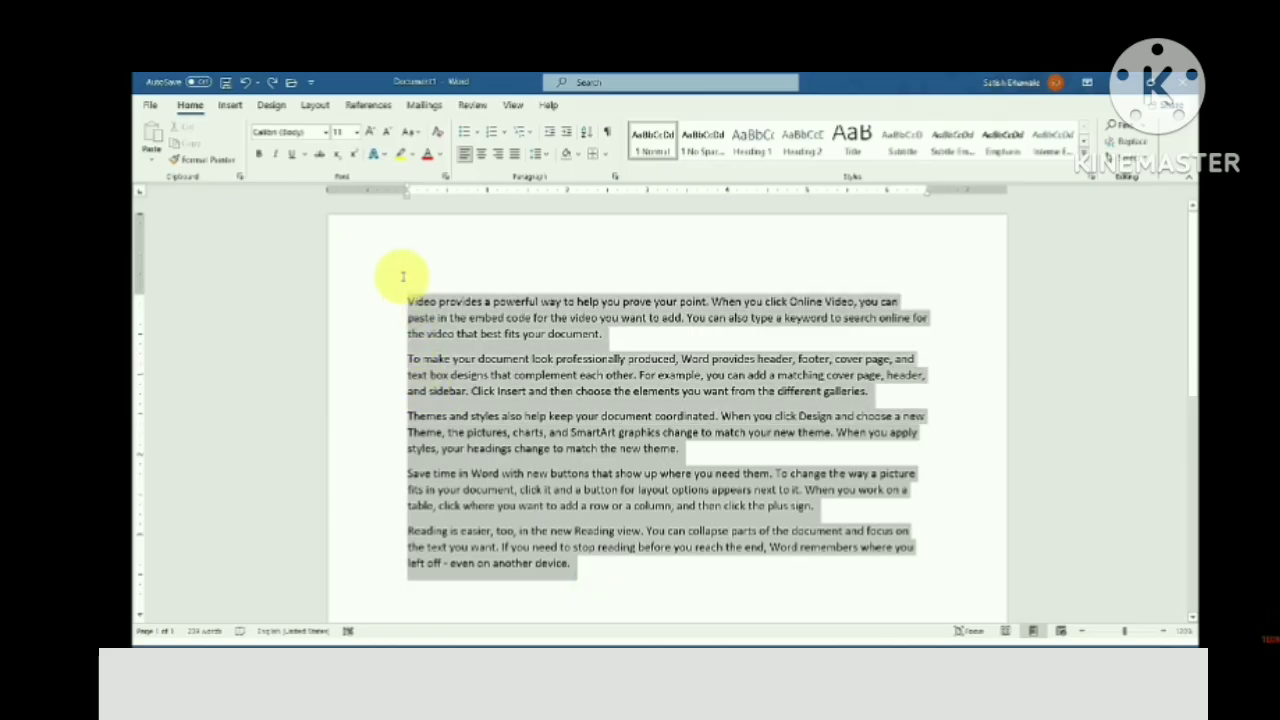
pyautogui.click(608, 545)
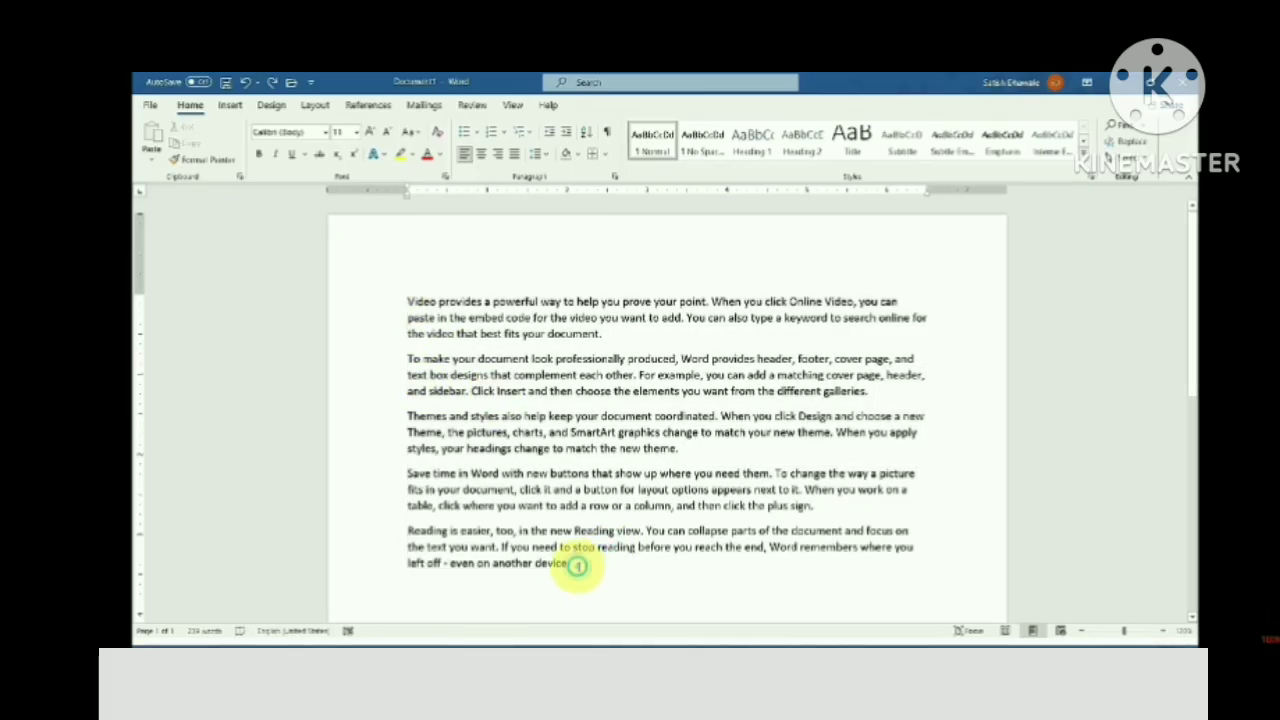
pyautogui.moveTo(575, 565); pyautogui.dragTo(402, 292)
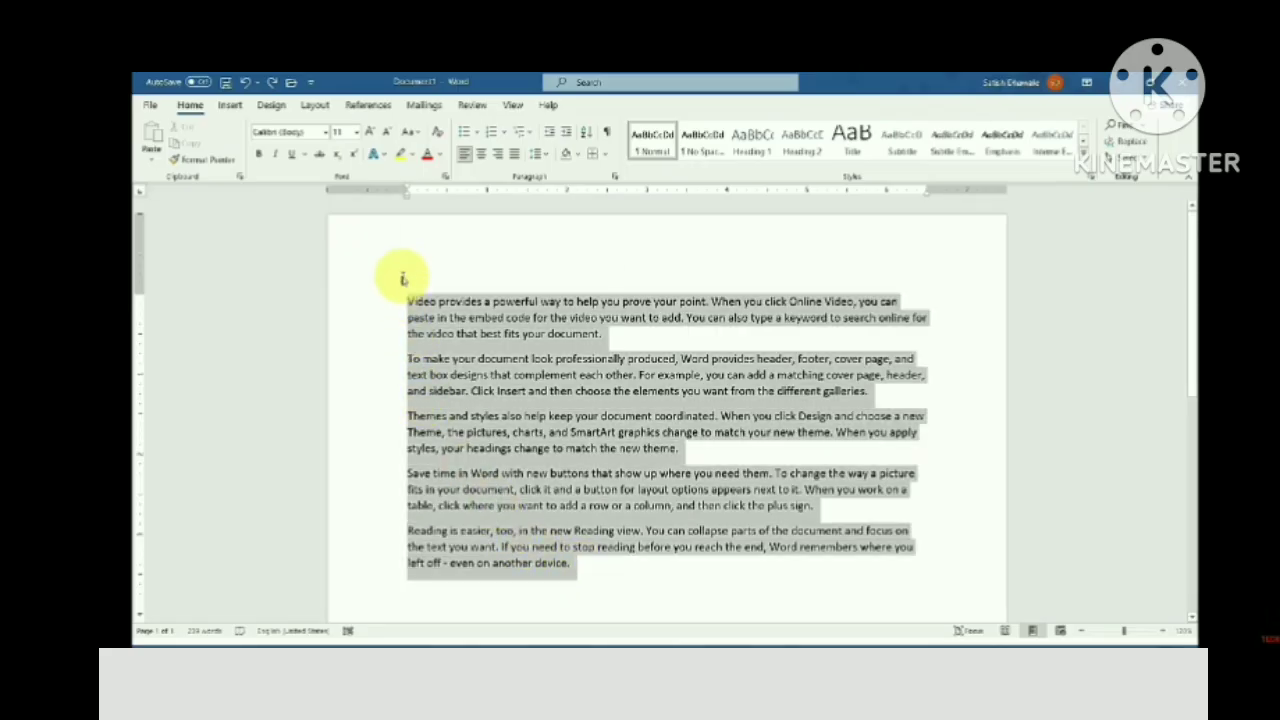
pyautogui.click(404, 296)
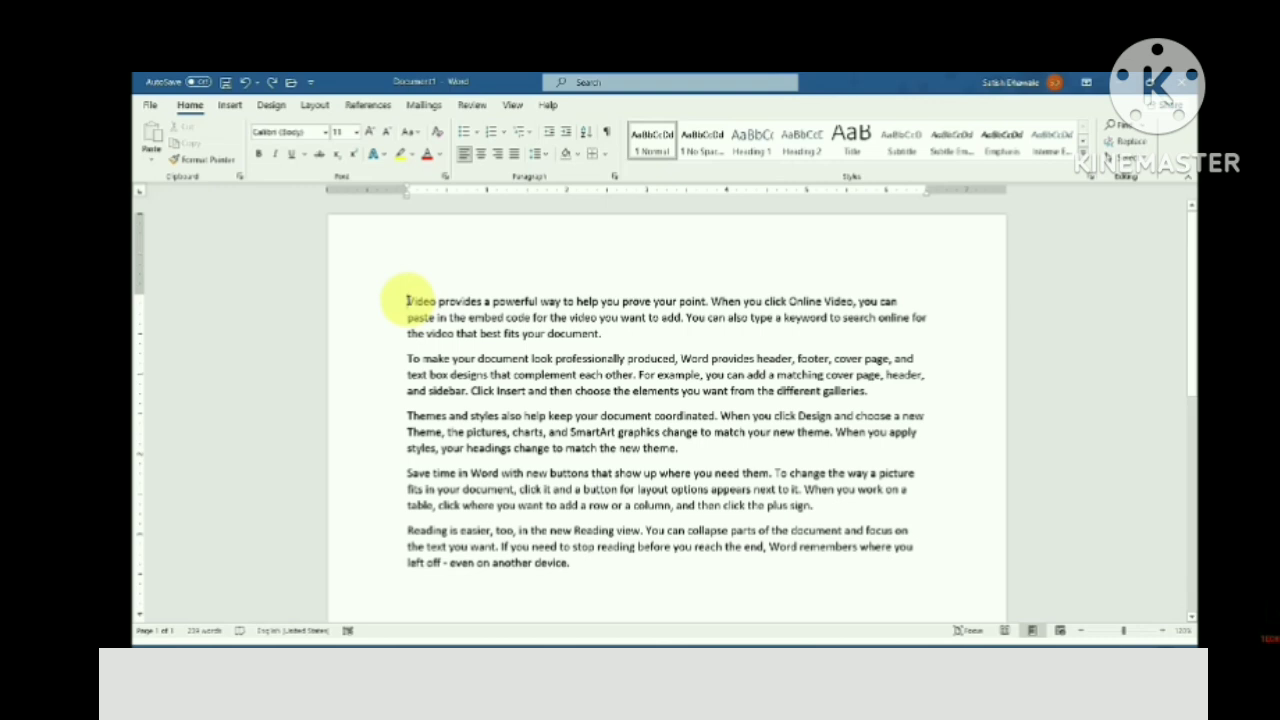
pyautogui.moveTo(407, 300); pyautogui.dragTo(571, 566)
pyautogui.click(521, 510)
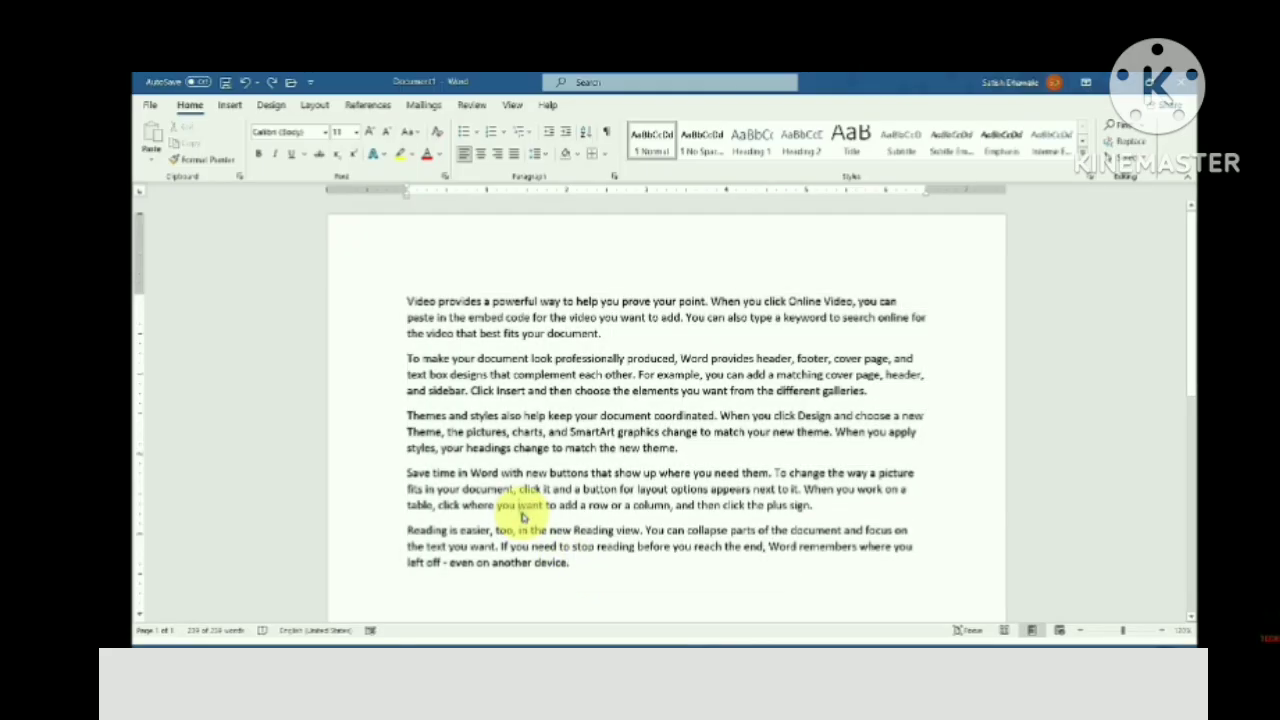
# Delete the entire sample text and generate a much longer one with =rand(50,50)
pyautogui.hotkey('ctrl', 'a')
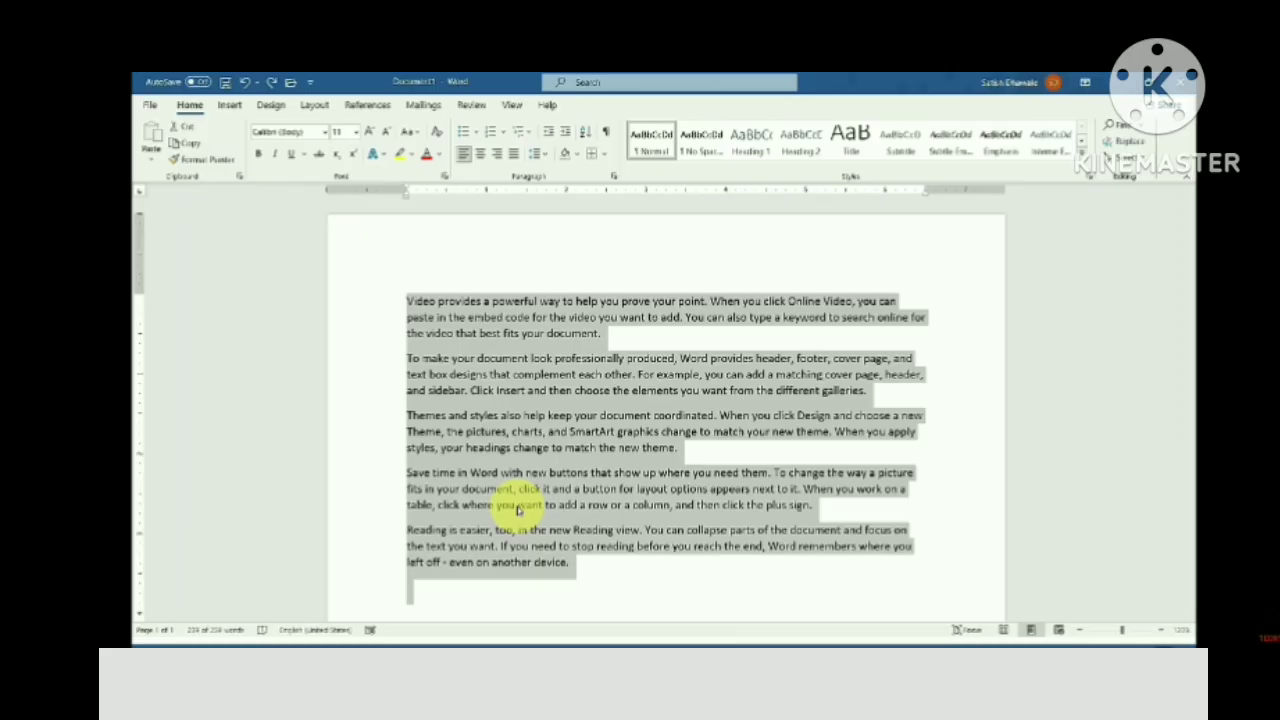
pyautogui.press('Delete')
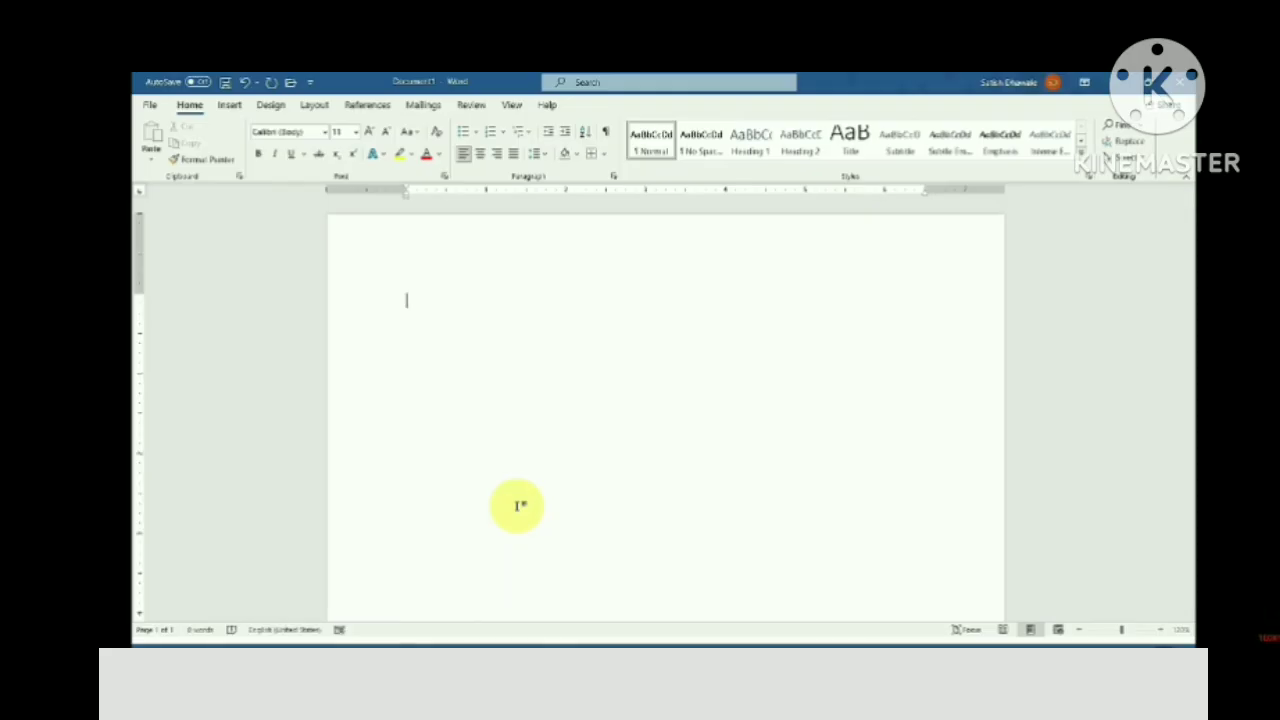
pyautogui.write('=rand(')
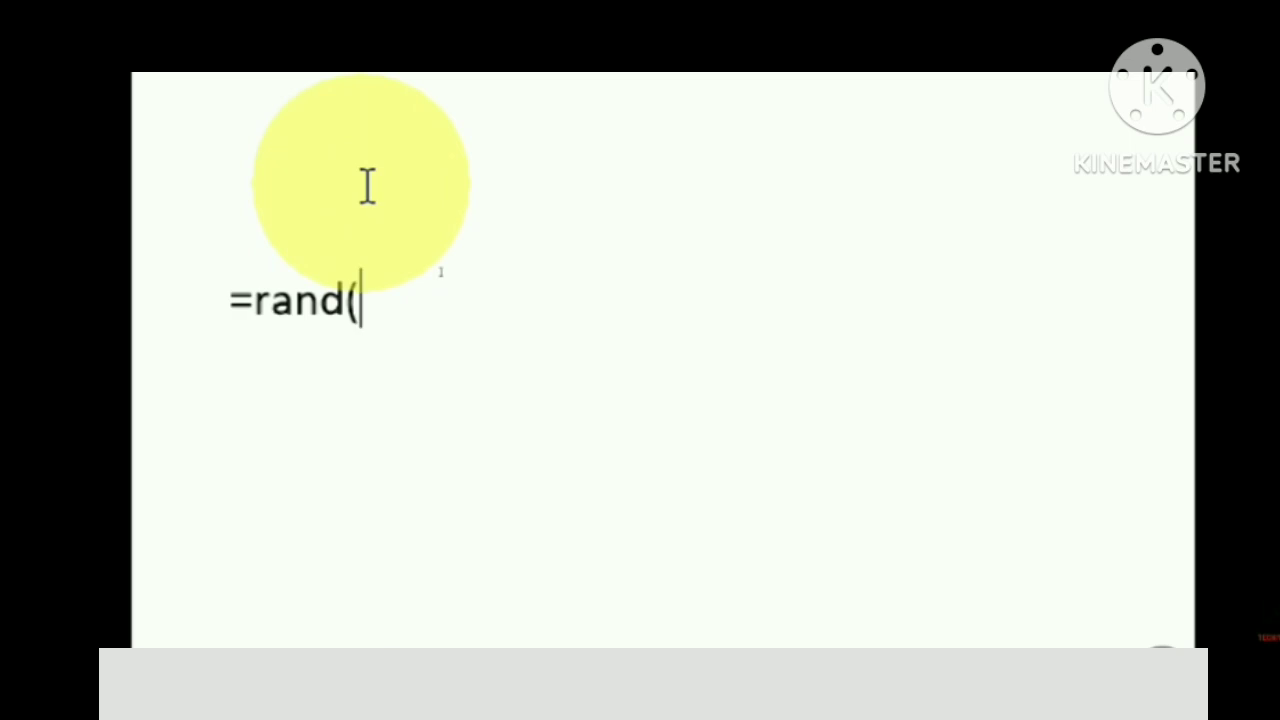
pyautogui.write('250')
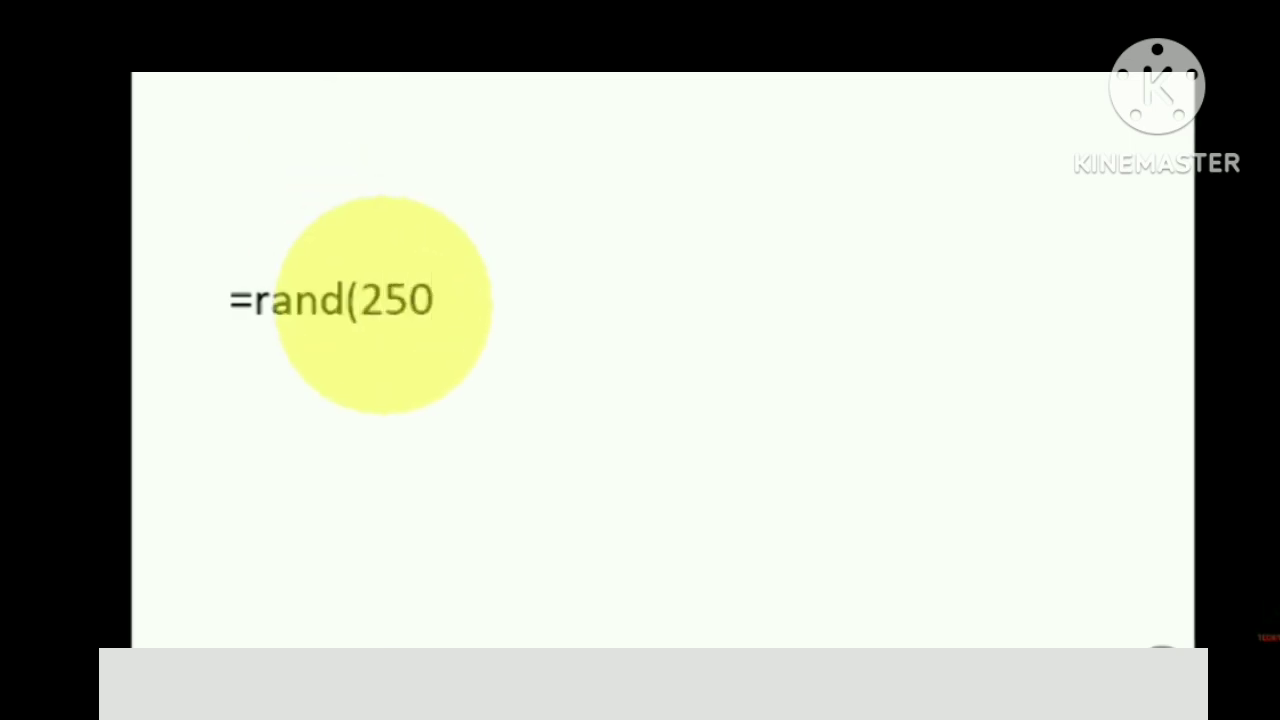
pyautogui.press('BackSpace')
pyautogui.press('BackSpace')
pyautogui.press('BackSpace')
pyautogui.write('50,50')
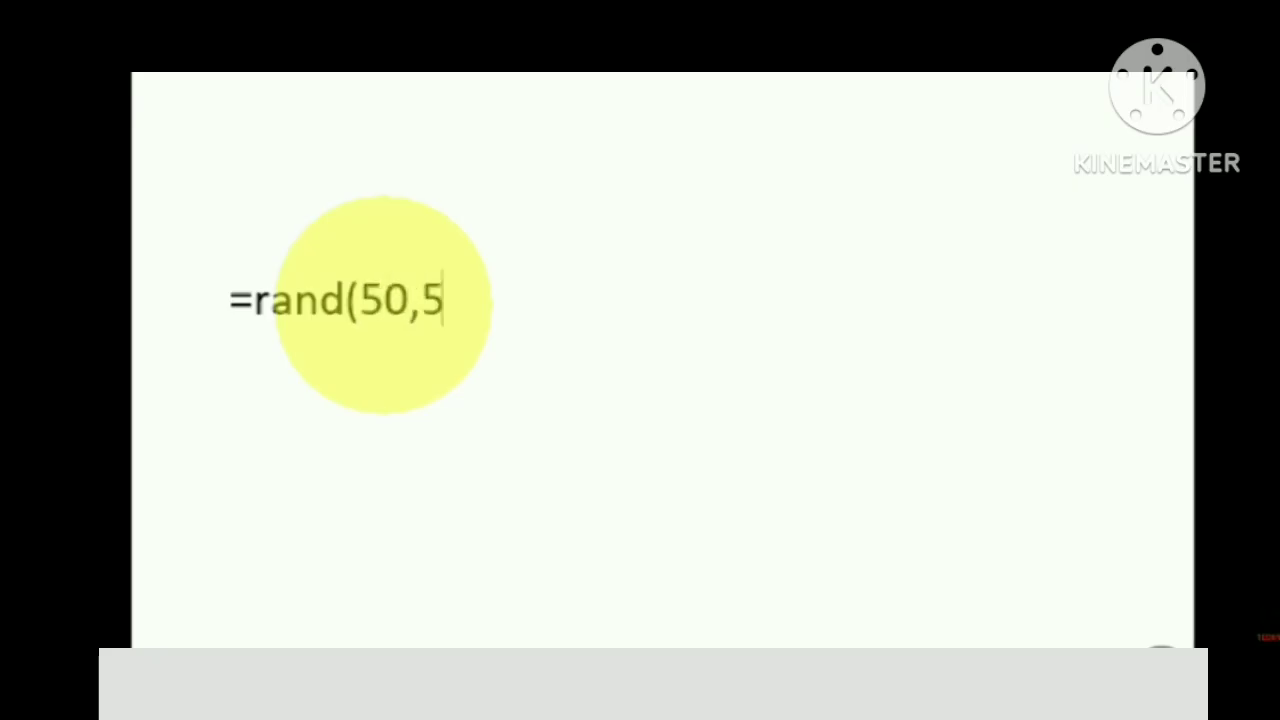
pyautogui.write(')')
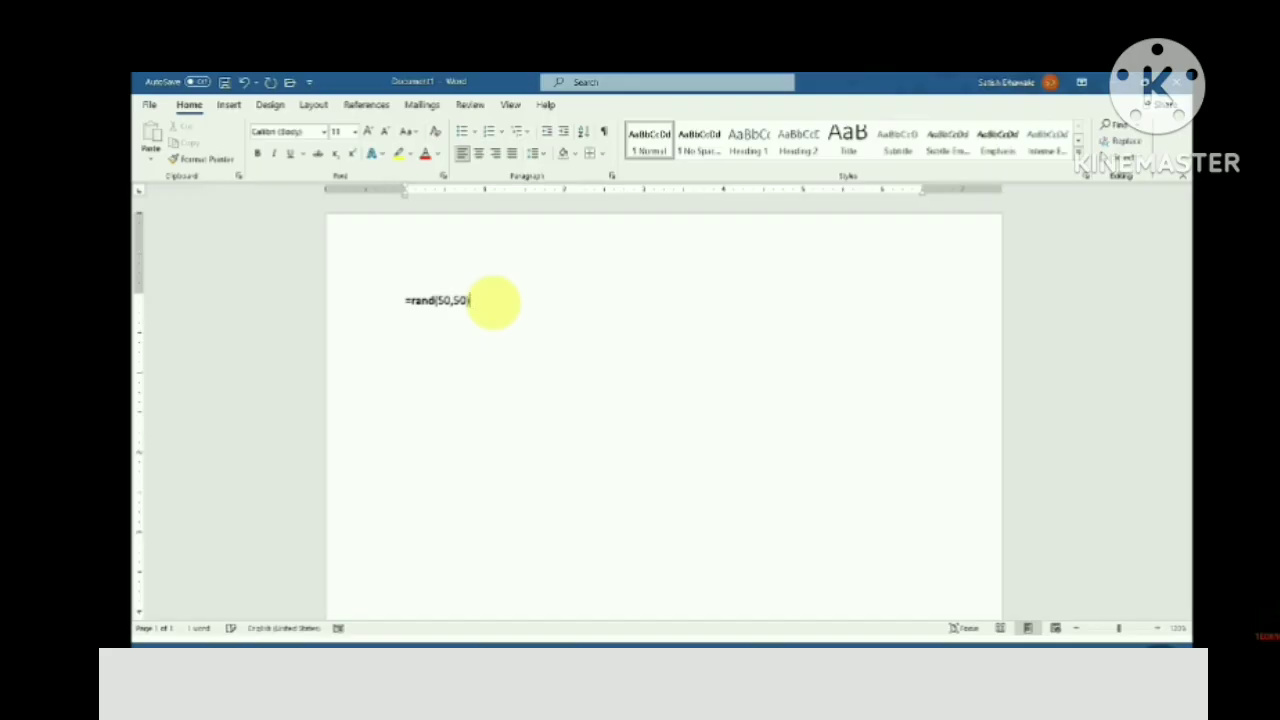
pyautogui.press('BackSpace')
pyautogui.press('BackSpace')
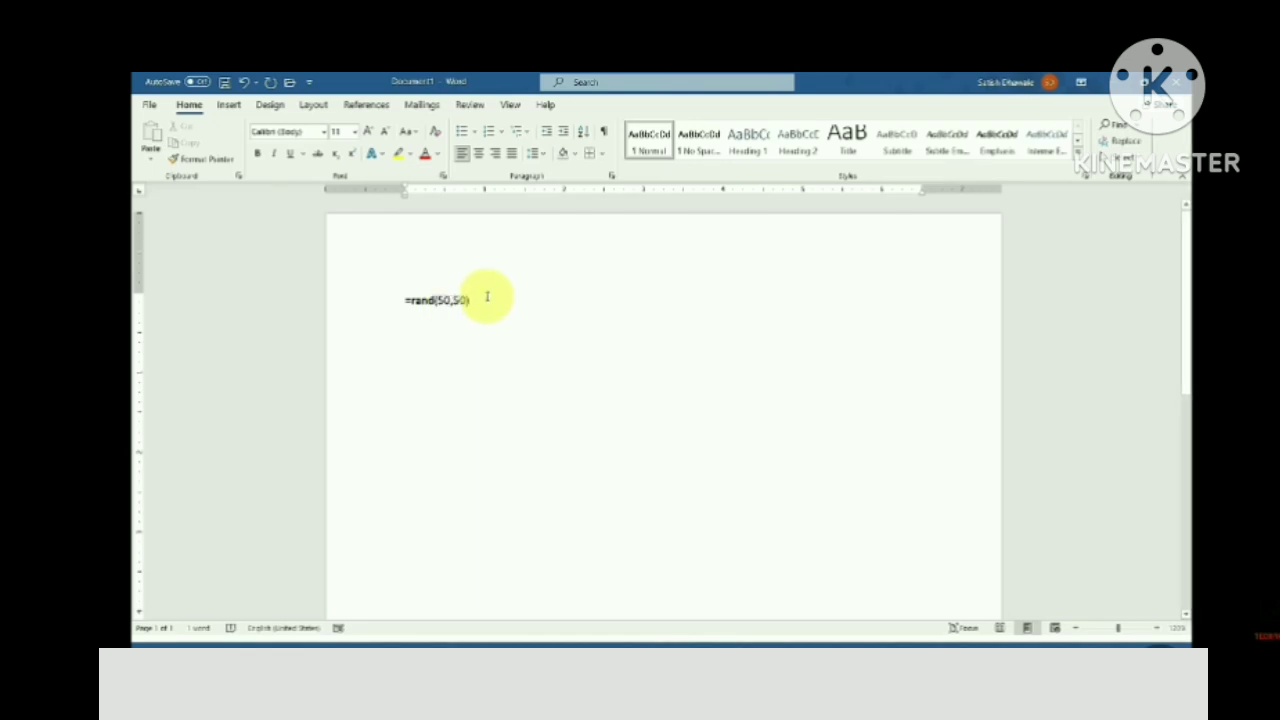
pyautogui.press('Return')
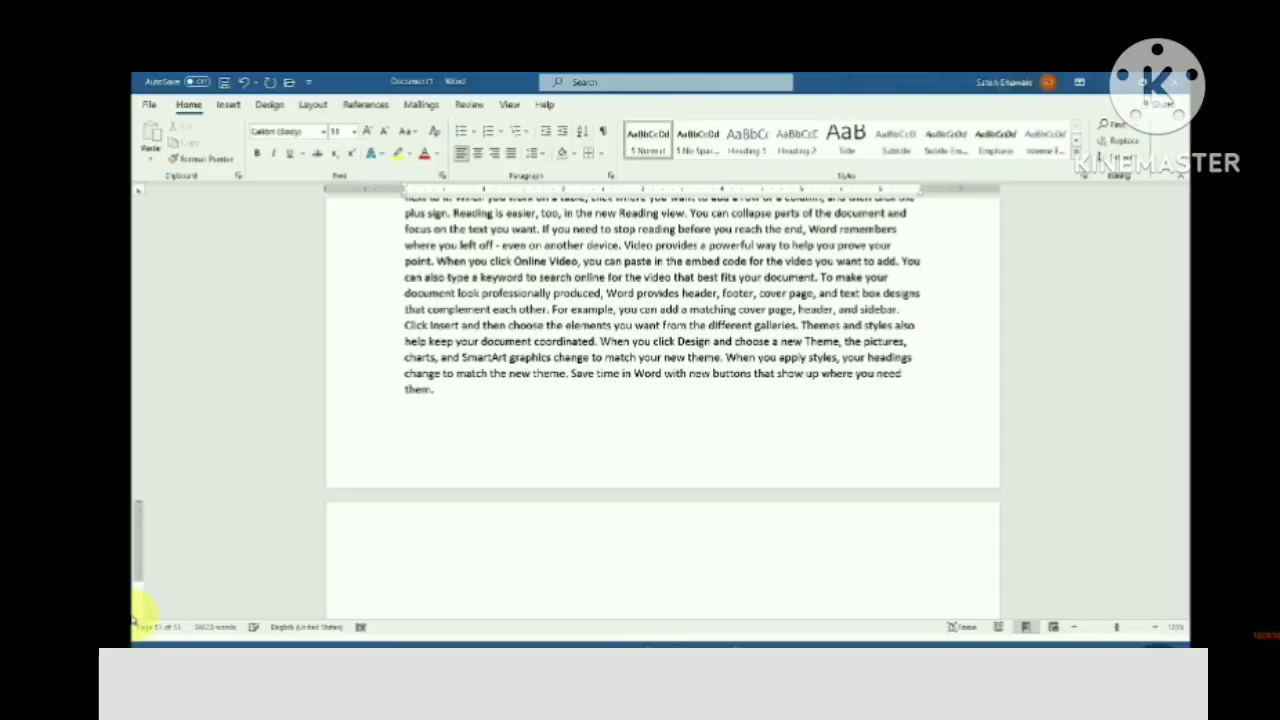
# Place the cursor before the first word on the document's first page
pyautogui.click(451, 391)
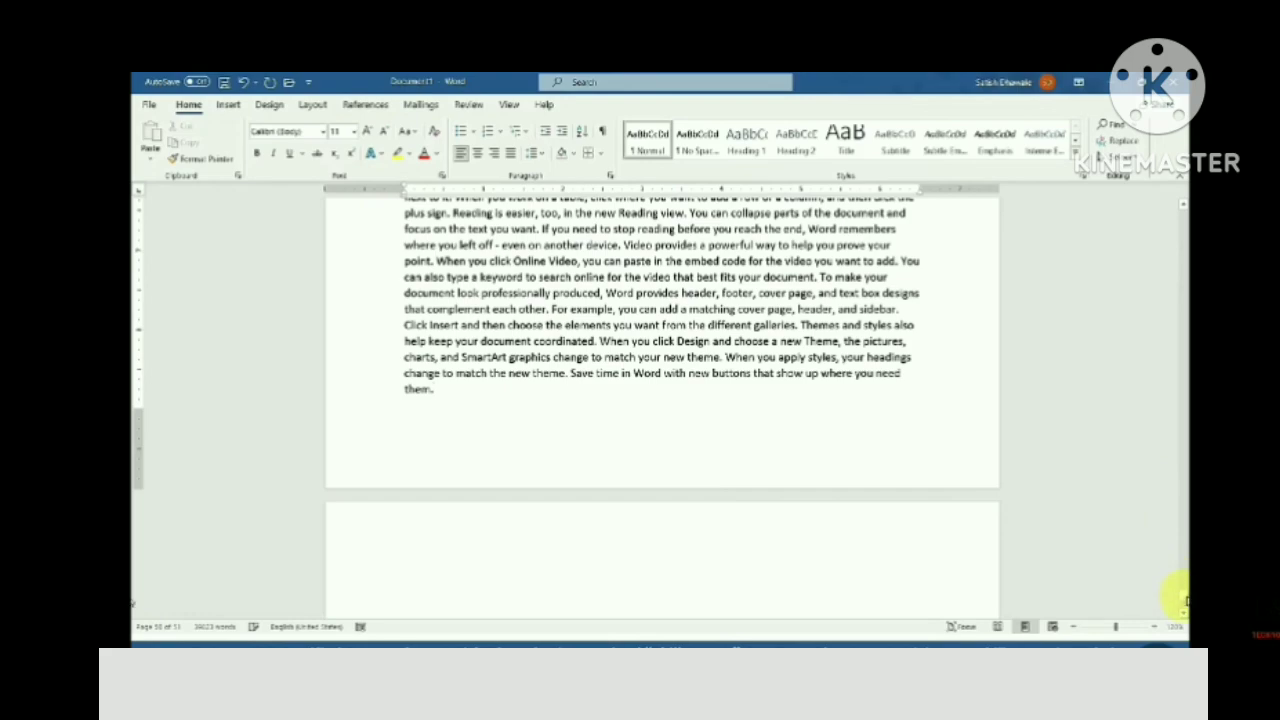
pyautogui.moveTo(1187, 599); pyautogui.dragTo(1185, 541)
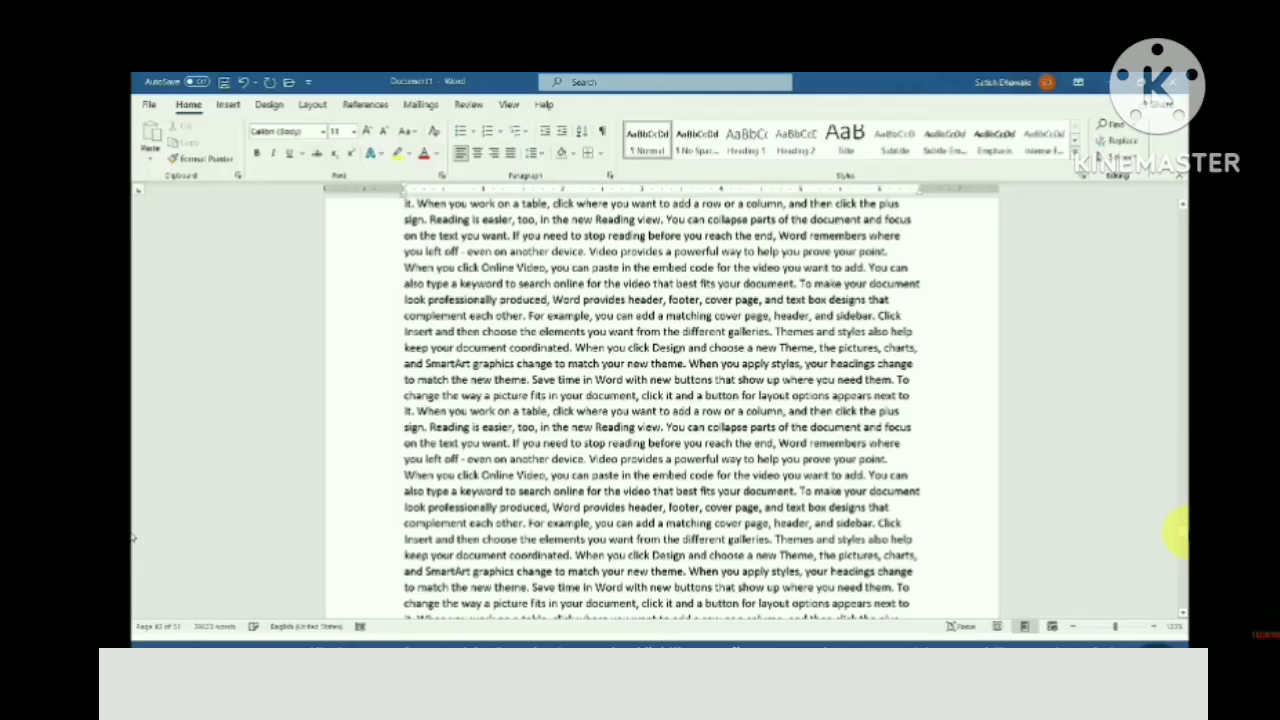
pyautogui.moveTo(1185, 536); pyautogui.dragTo(1180, 200)
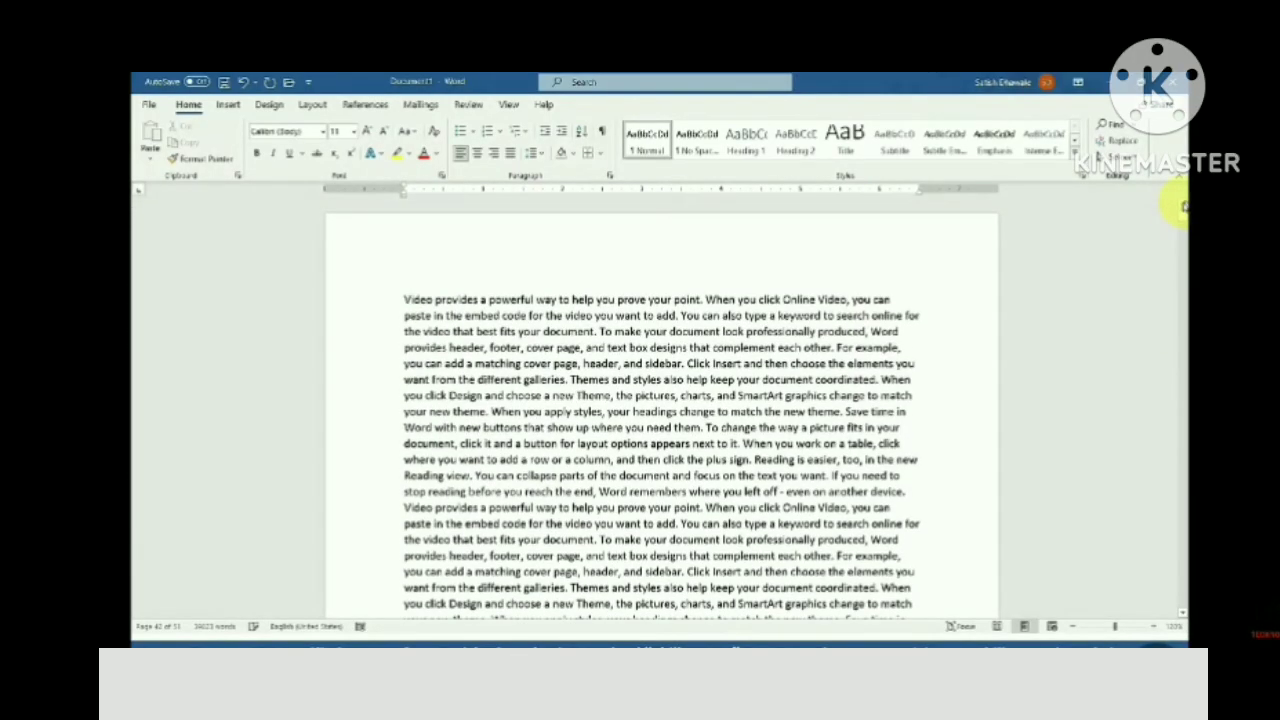
pyautogui.click(406, 297)
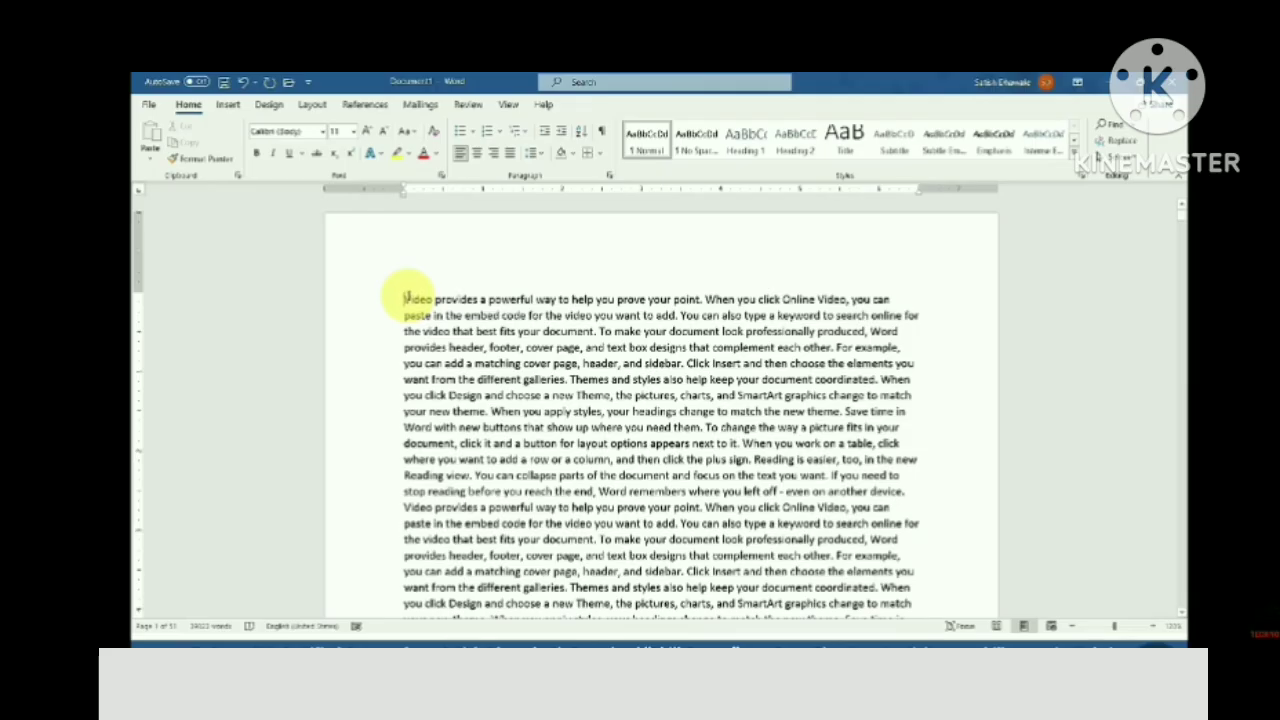
# Set the document's paper size to A4 (8.27" x 11.69")
pyautogui.click(314, 105)
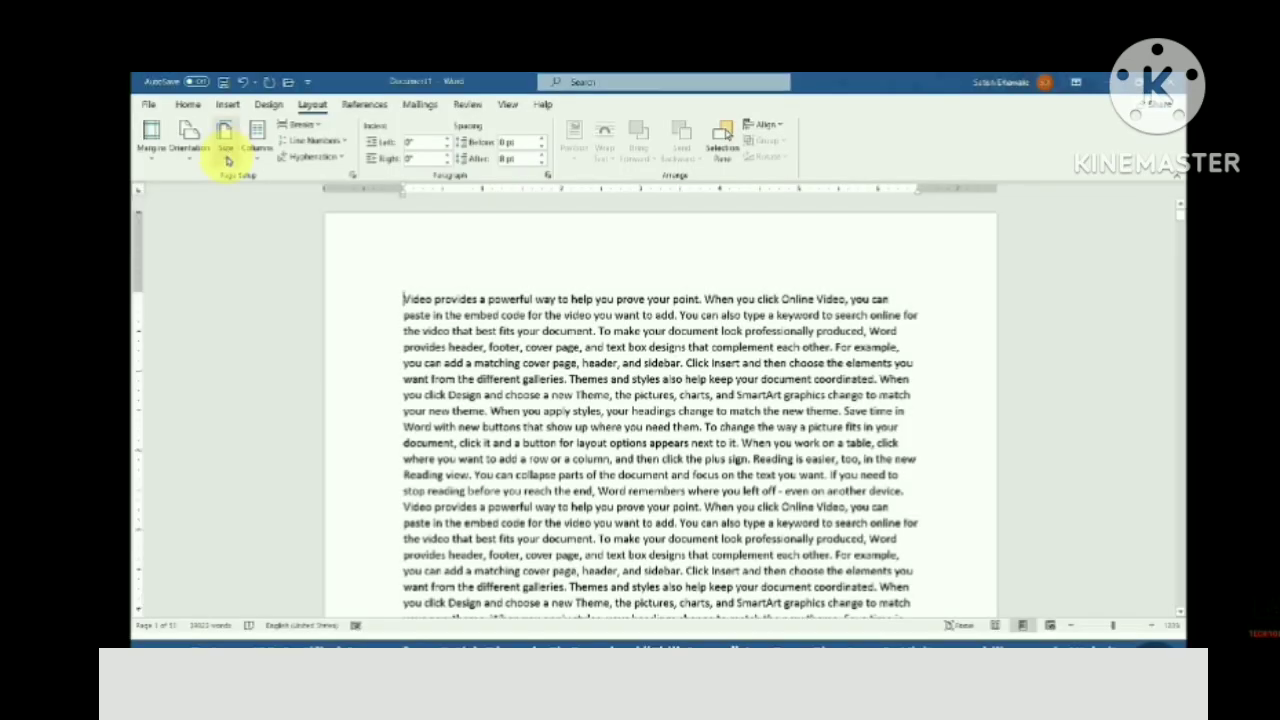
pyautogui.click(226, 150)
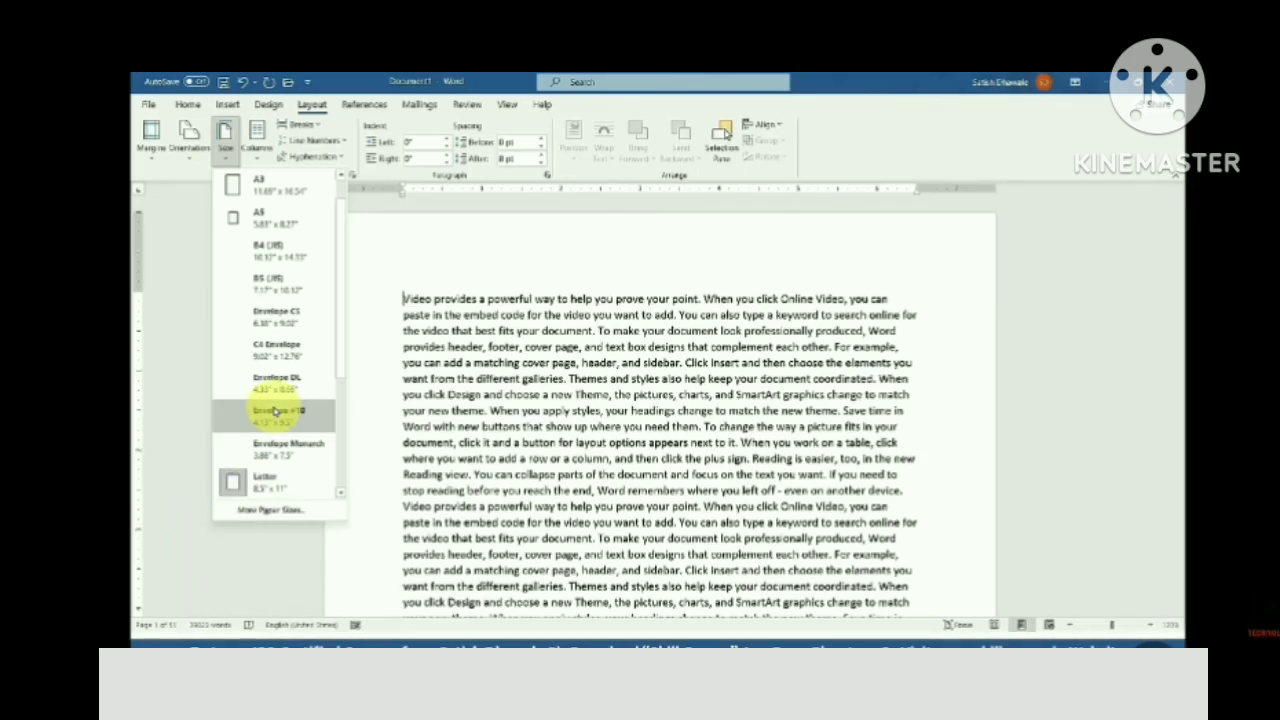
pyautogui.scroll(1, 265, 215)
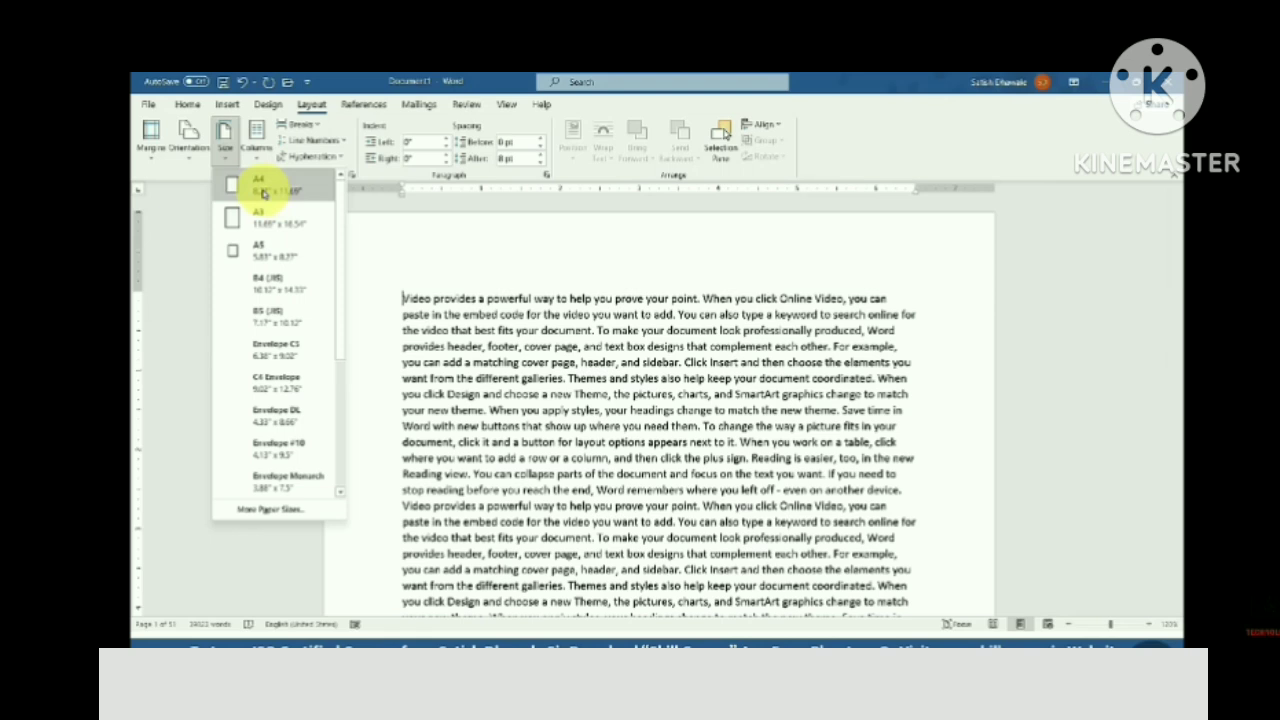
pyautogui.click(262, 192)
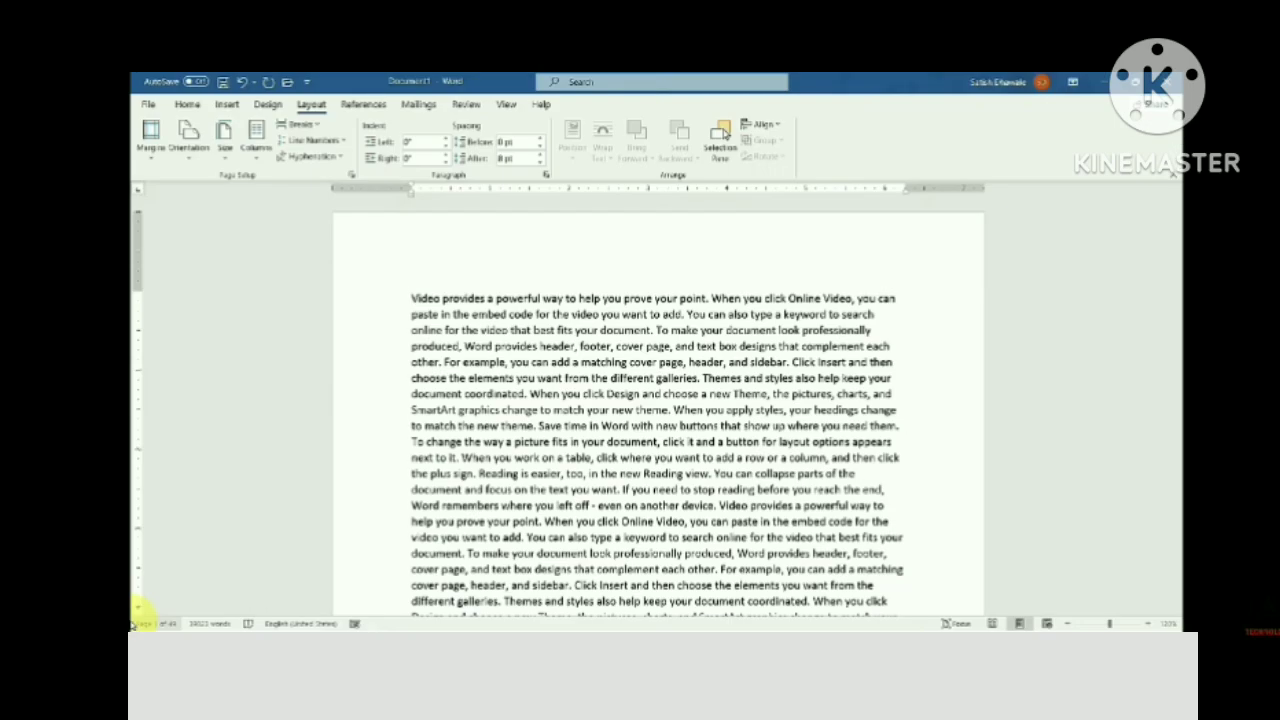
pyautogui.click(224, 140)
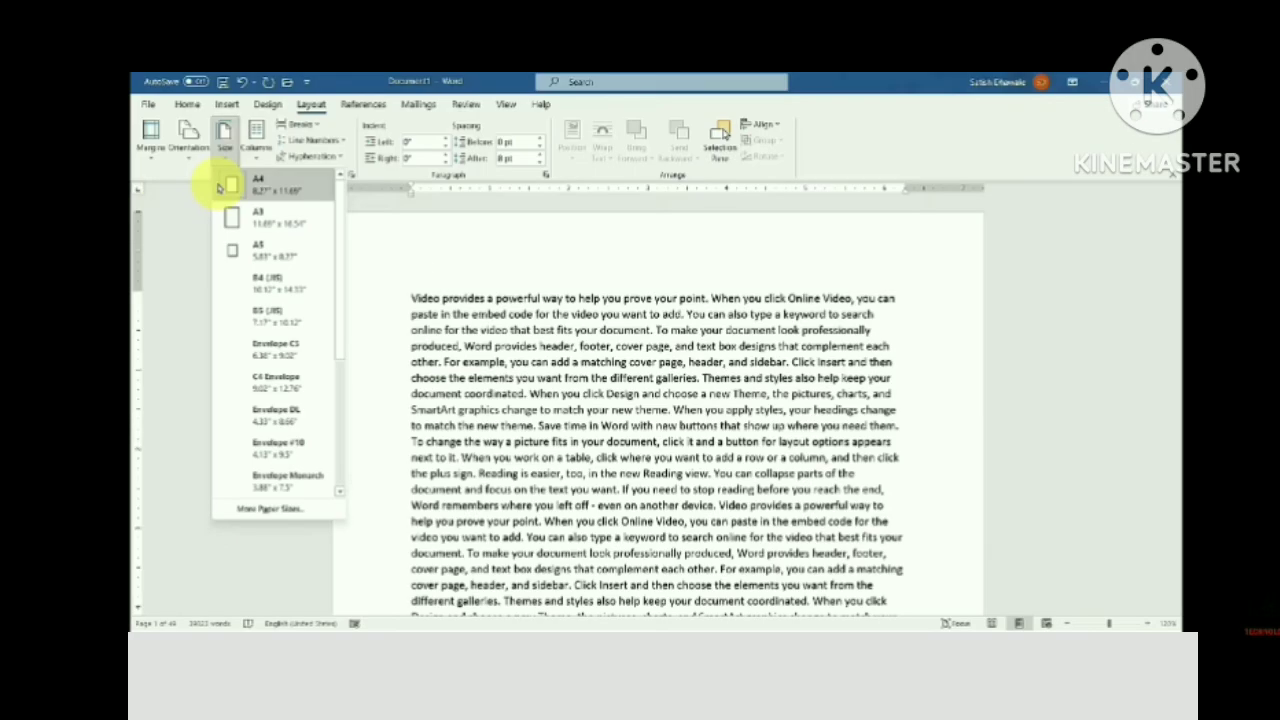
pyautogui.scroll(-3, 235, 380)
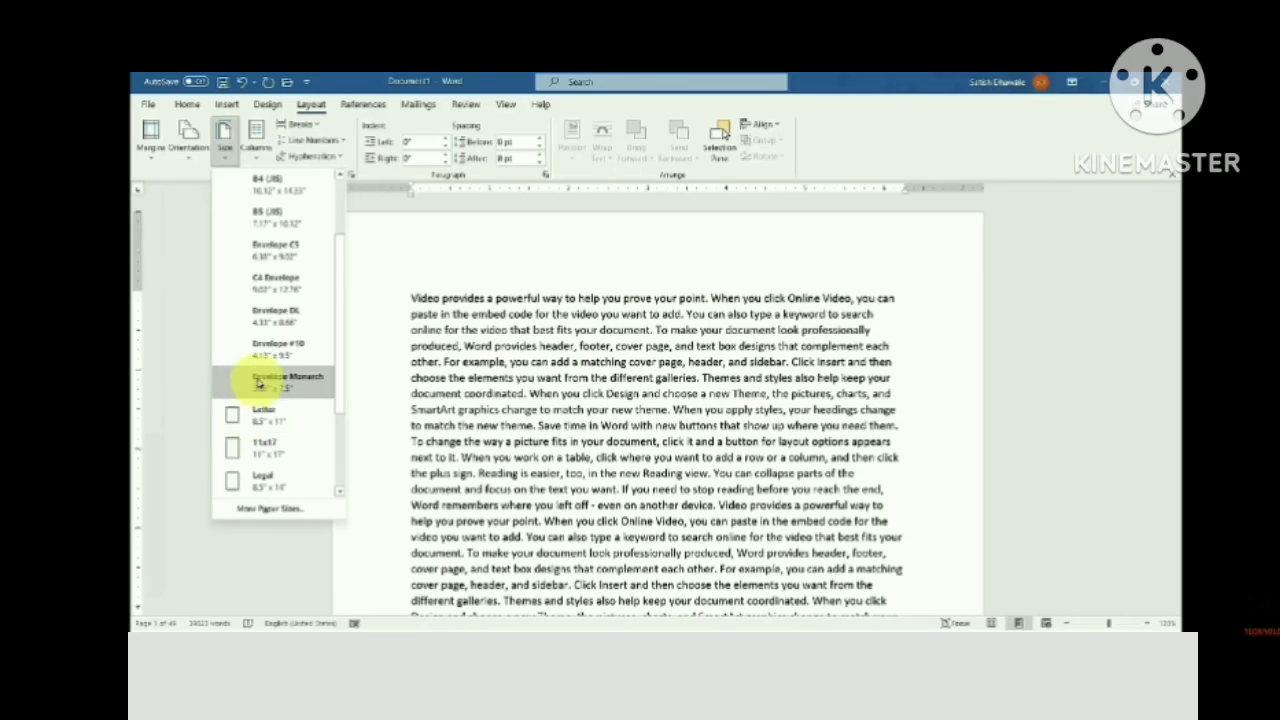
pyautogui.press('Escape')
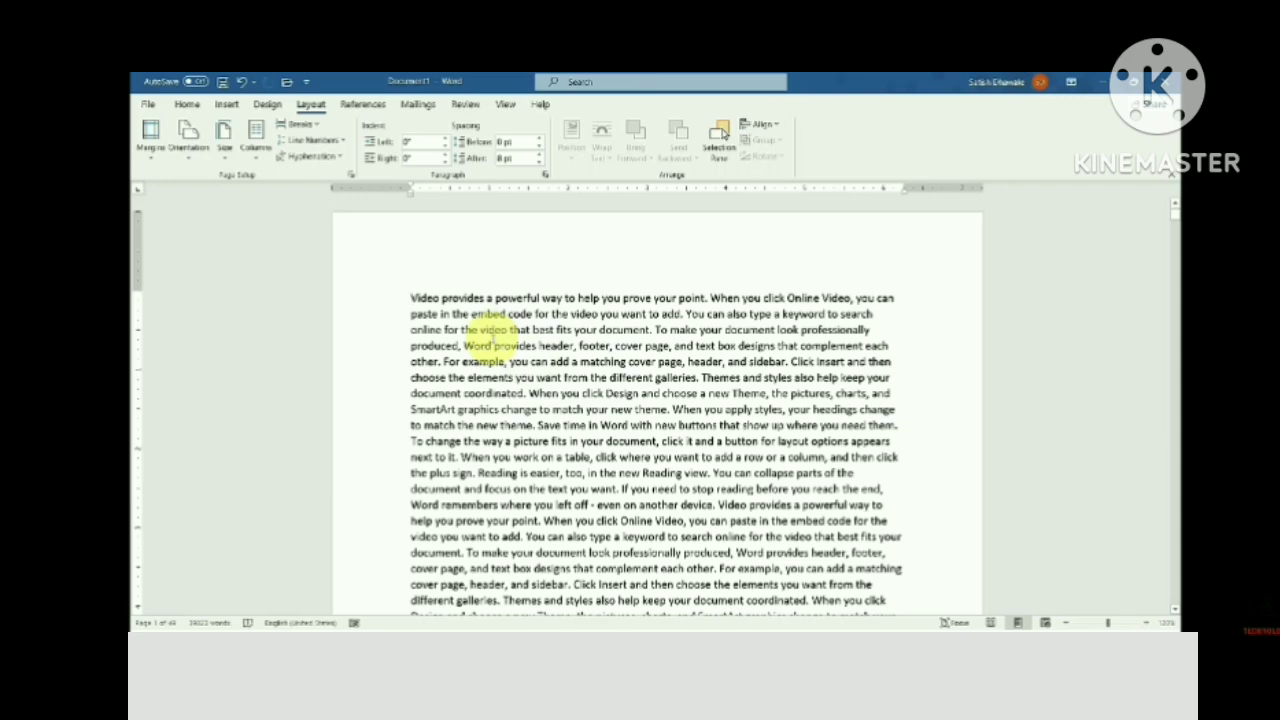
# Switch the page orientation to Landscape and back to Portrait with several pages in view
pyautogui.scroll(-5, 490, 330)
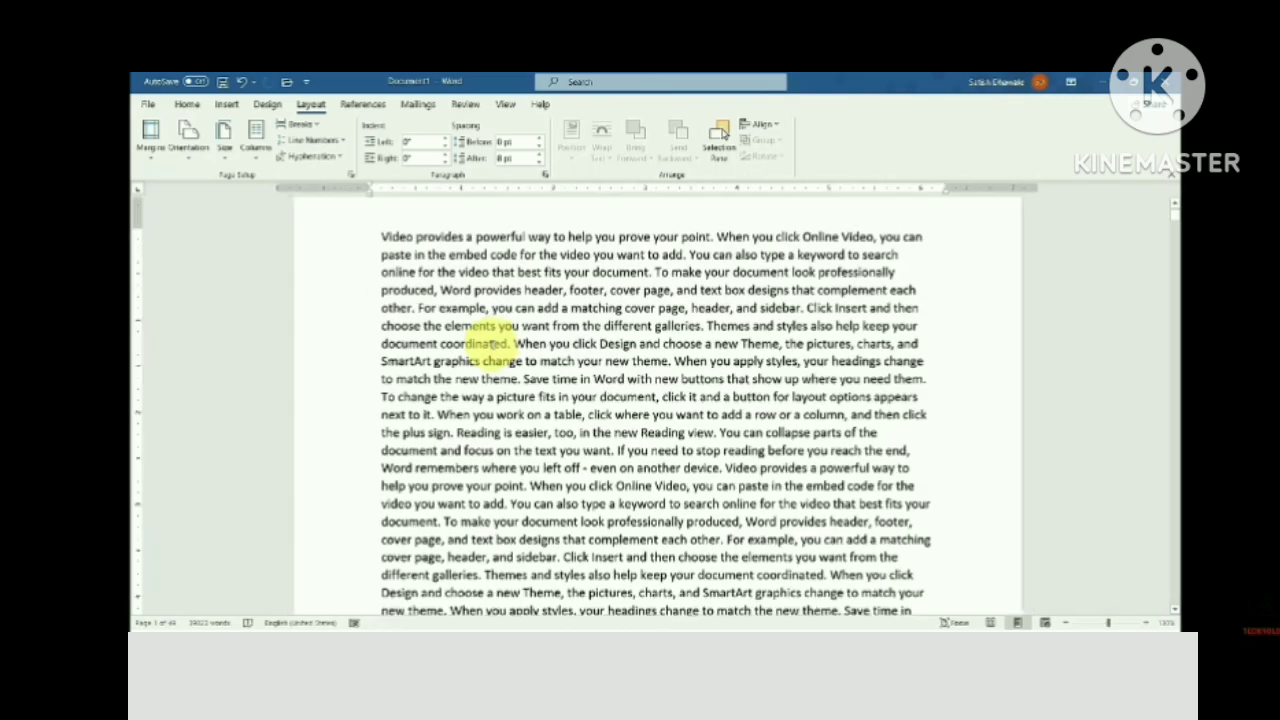
pyautogui.scroll(-5, 490, 340)
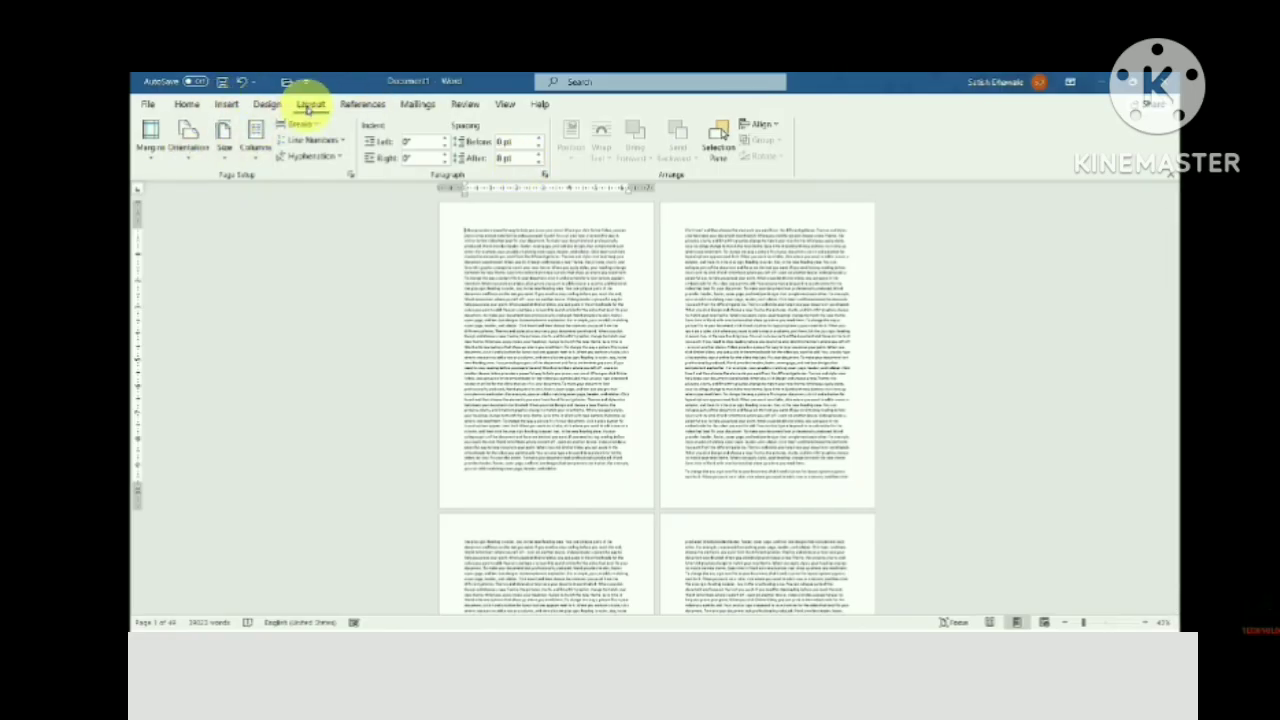
pyautogui.click(181, 157)
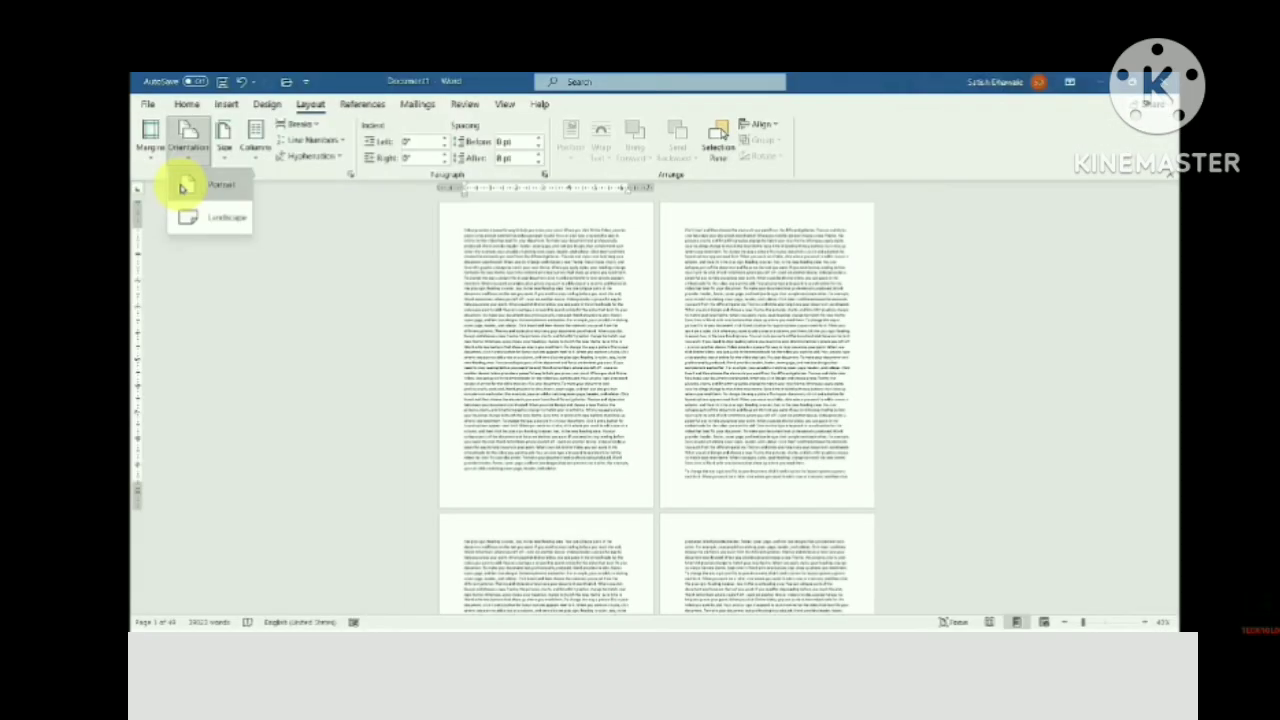
pyautogui.click(186, 215)
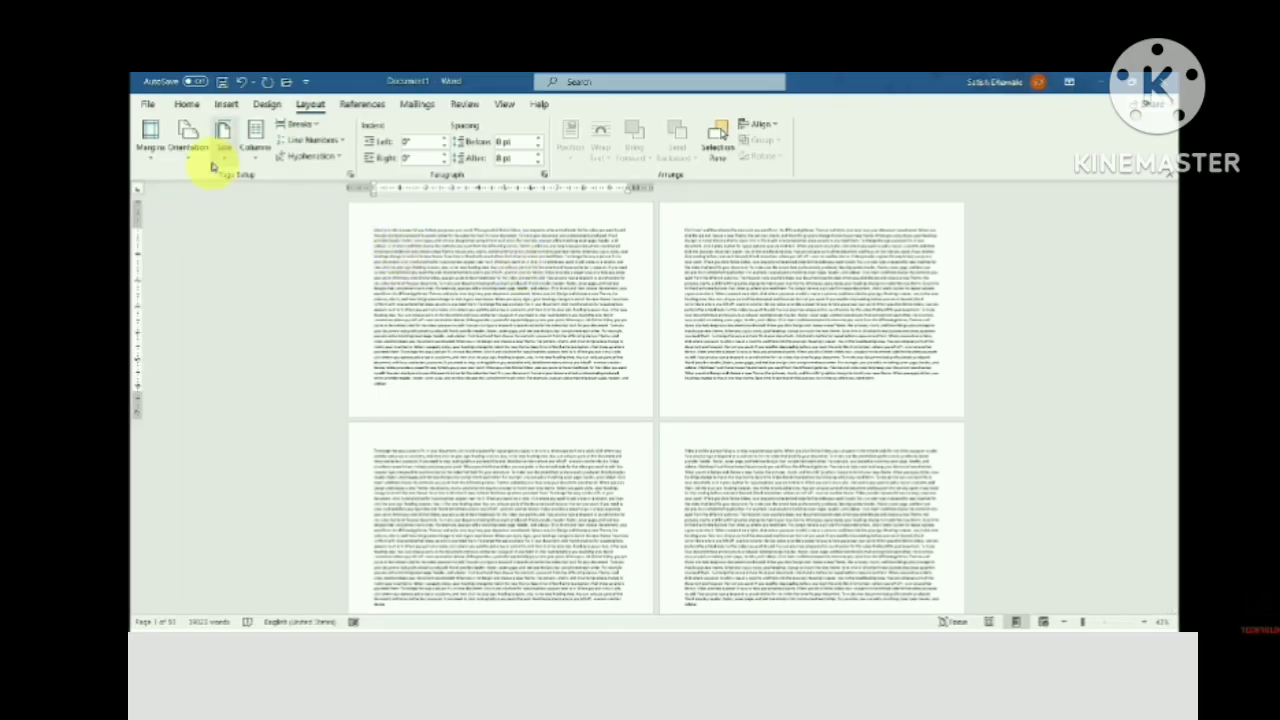
pyautogui.click(189, 137)
pyautogui.click(195, 187)
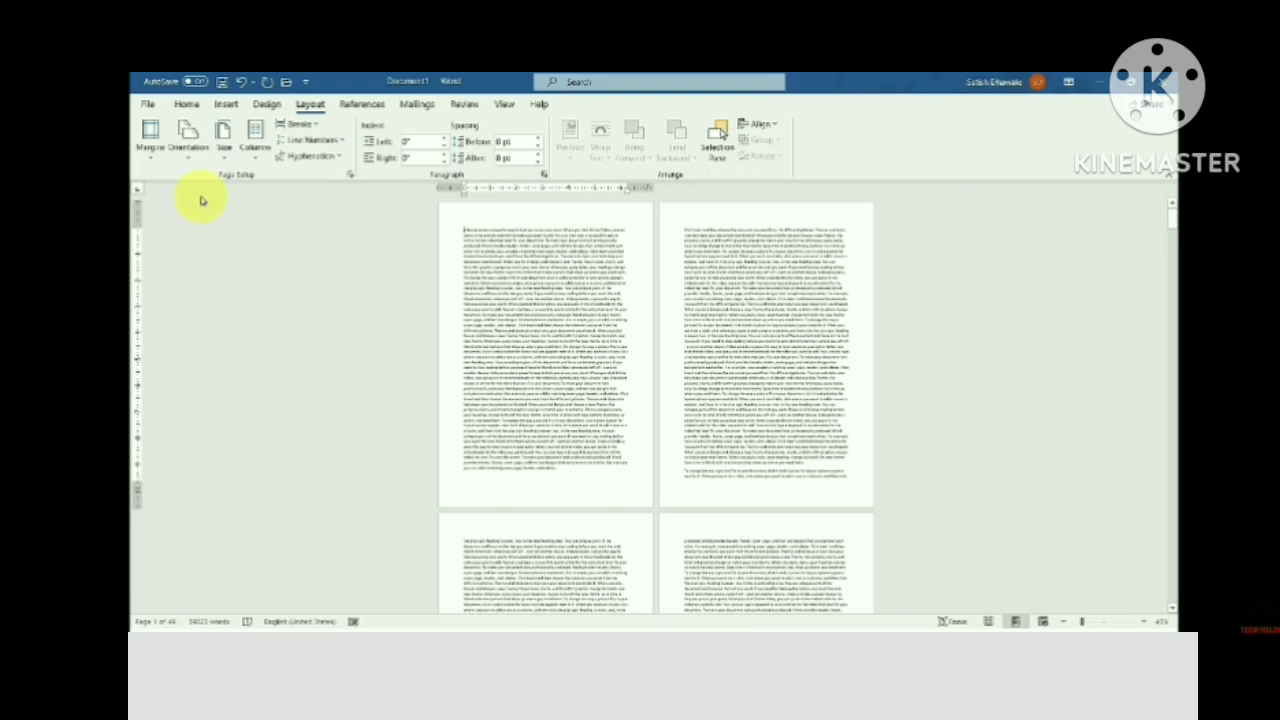
# Alternate the page orientation between Landscape and Portrait twice more, ending with Portrait
pyautogui.click(189, 140)
pyautogui.click(191, 222)
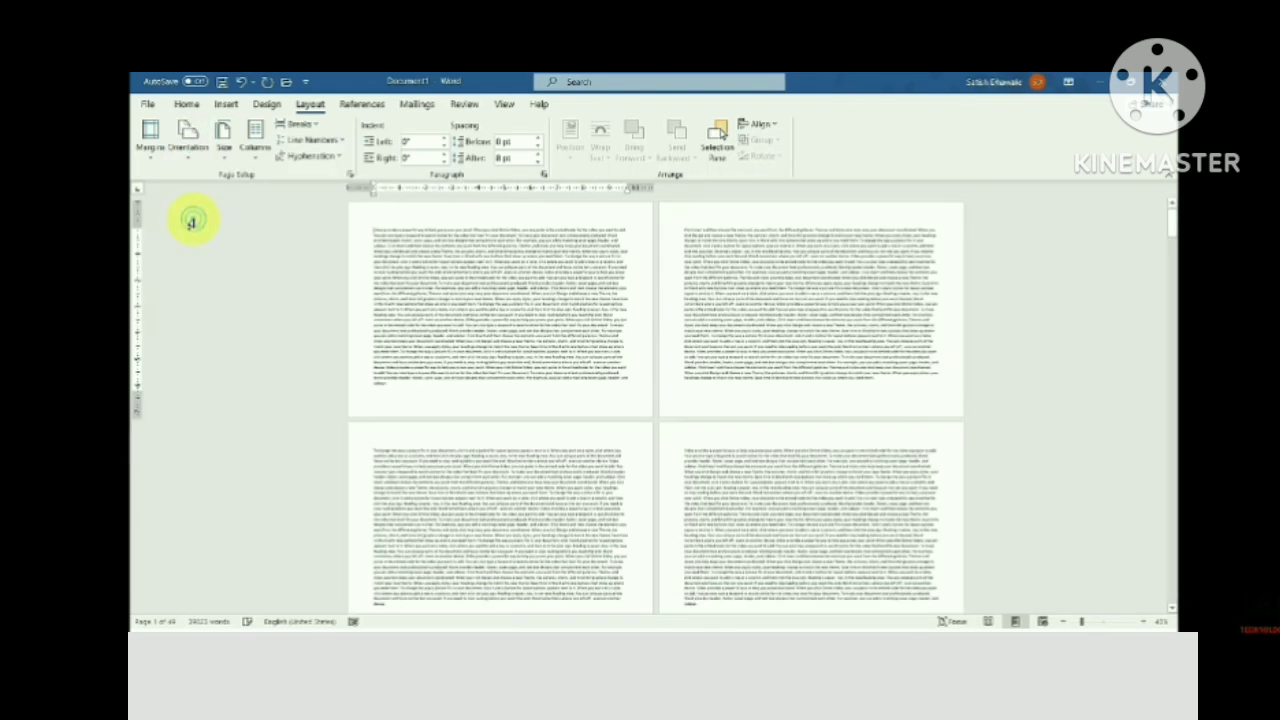
pyautogui.click(188, 140)
pyautogui.click(188, 192)
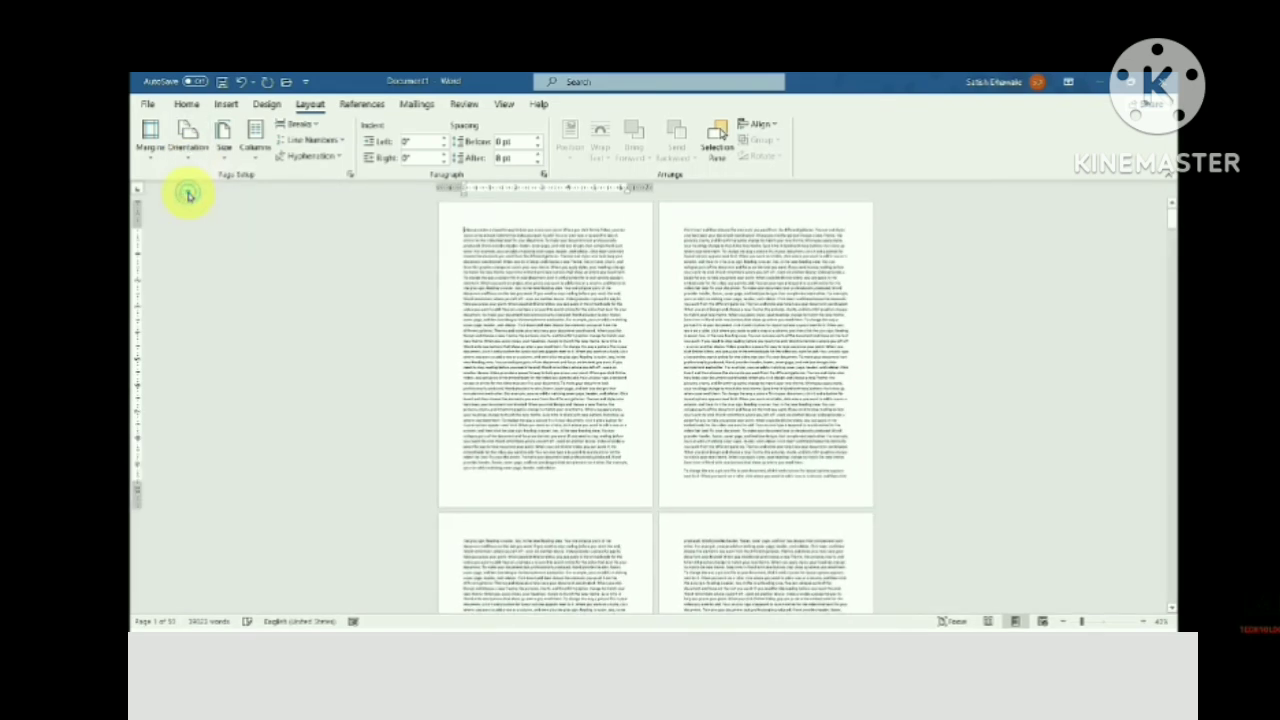
pyautogui.click(189, 150)
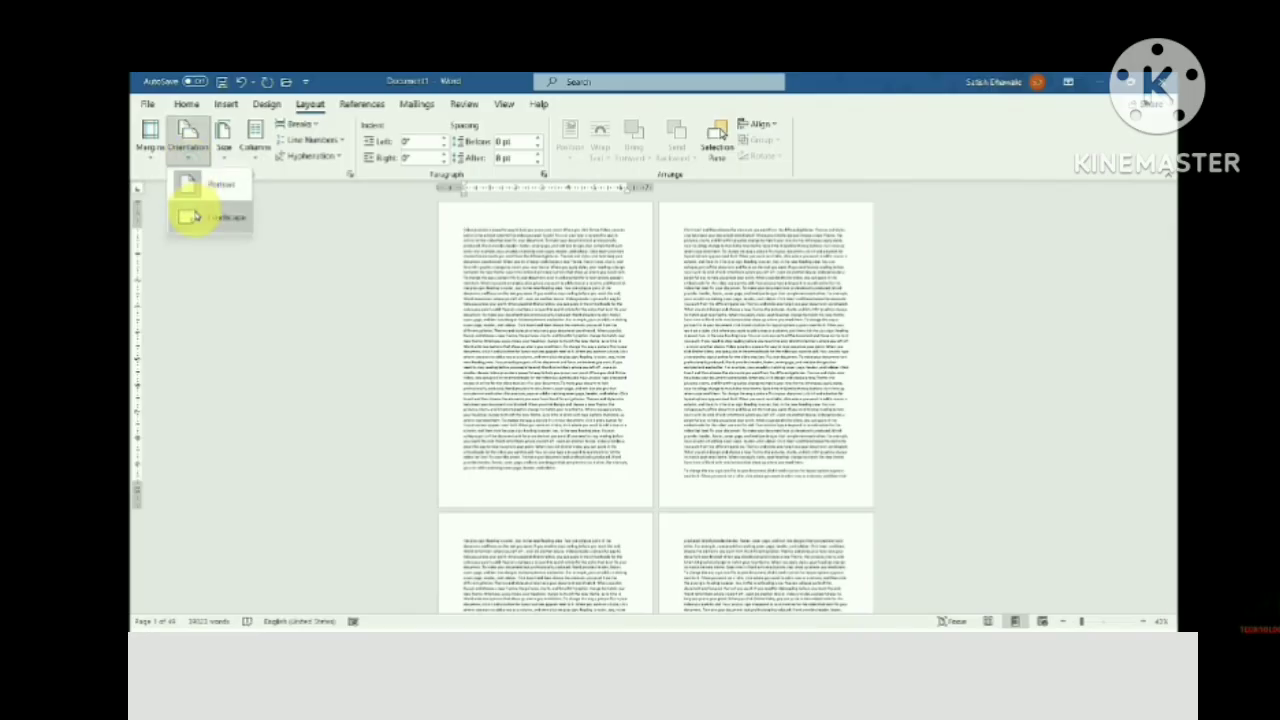
pyautogui.click(192, 217)
pyautogui.click(187, 150)
pyautogui.click(187, 185)
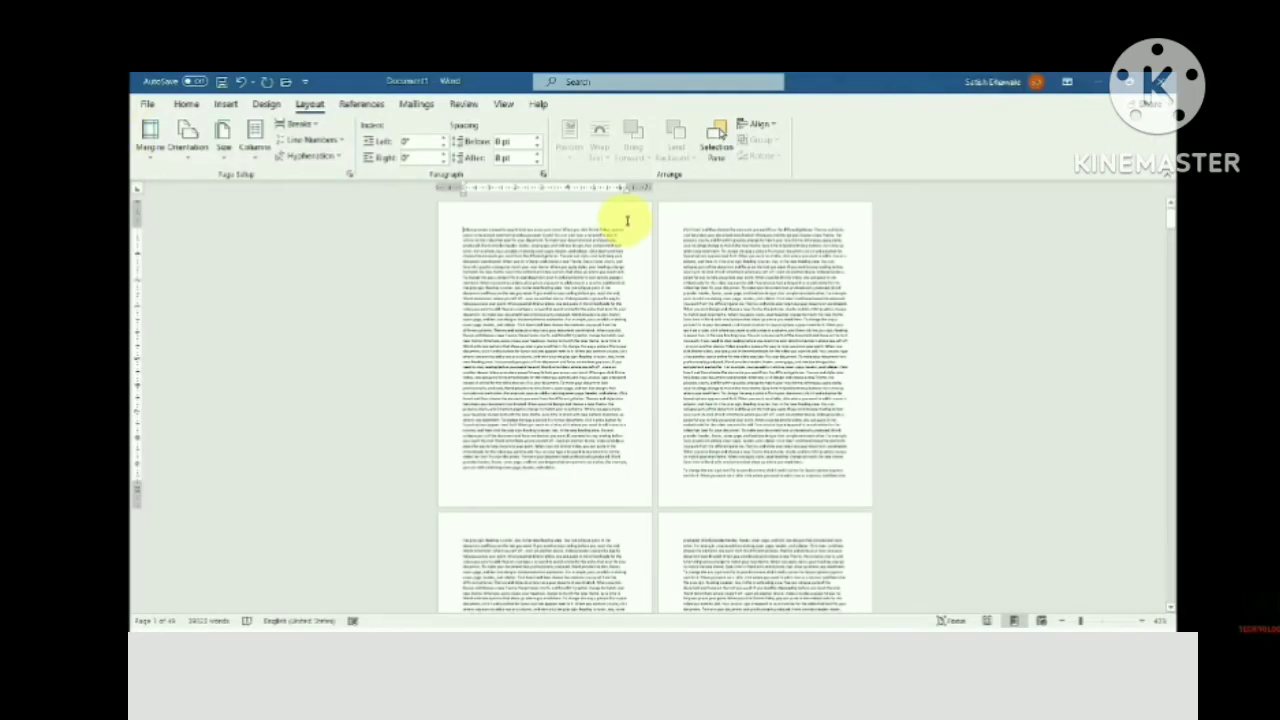
# Zoom in until two pages fill the window side by side, showing the top of the first pages
pyautogui.keyDown('ctrl'); pyautogui.scroll(4, 609, 200); pyautogui.keyUp('ctrl')
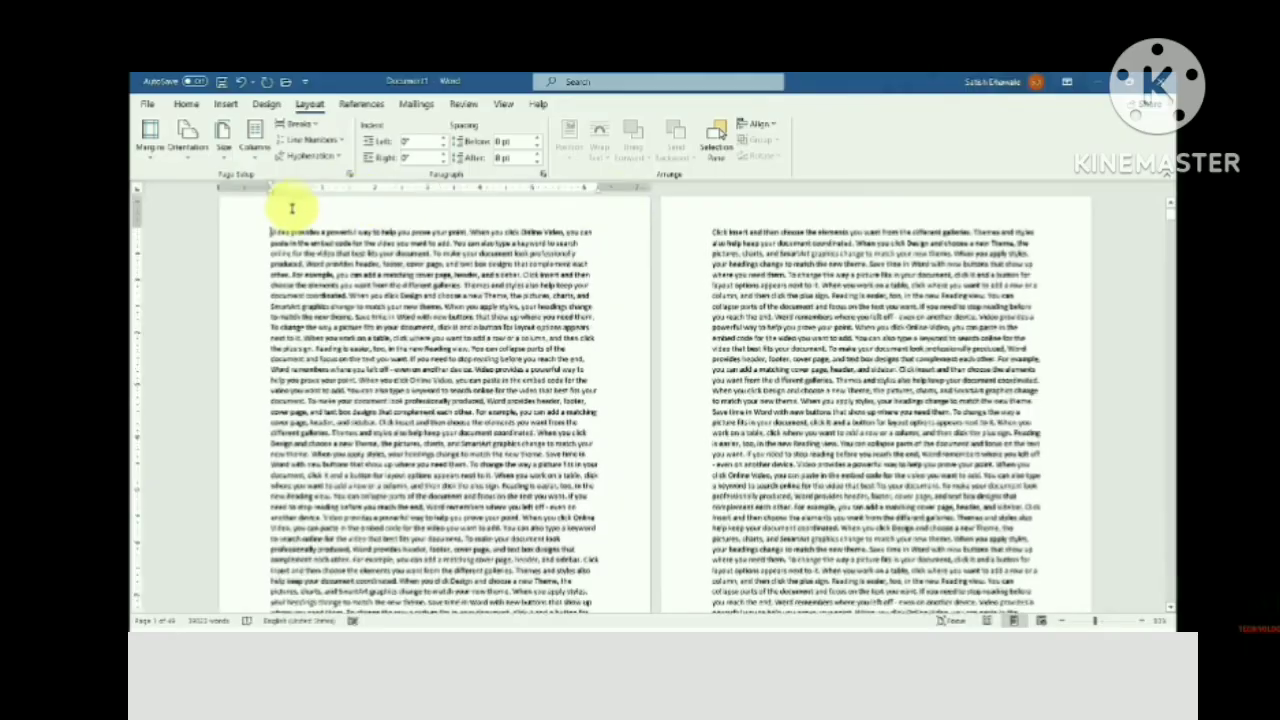
pyautogui.scroll(1, 292, 208)
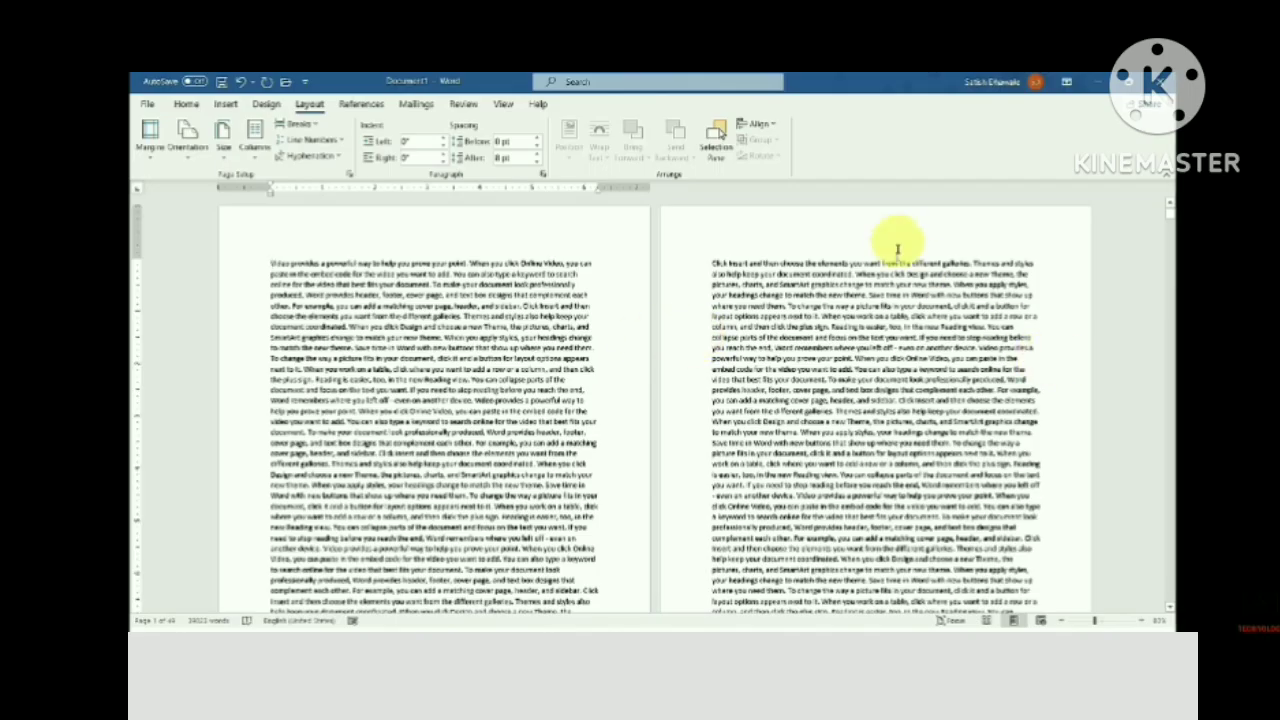
# Switch the page margins to the Narrow preset (0.5" on all sides) and back to Normal
pyautogui.scroll(-10, 900, 366)
pyautogui.scroll(-5, 812, 503)
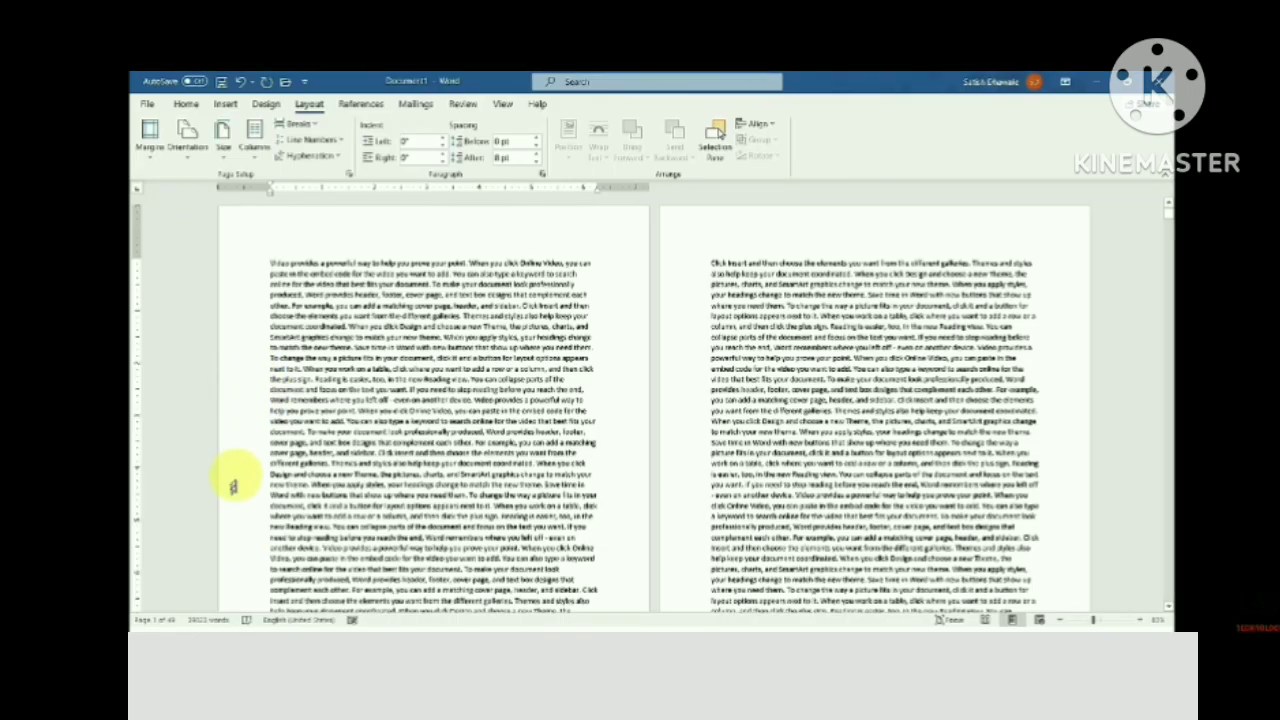
pyautogui.click(147, 140)
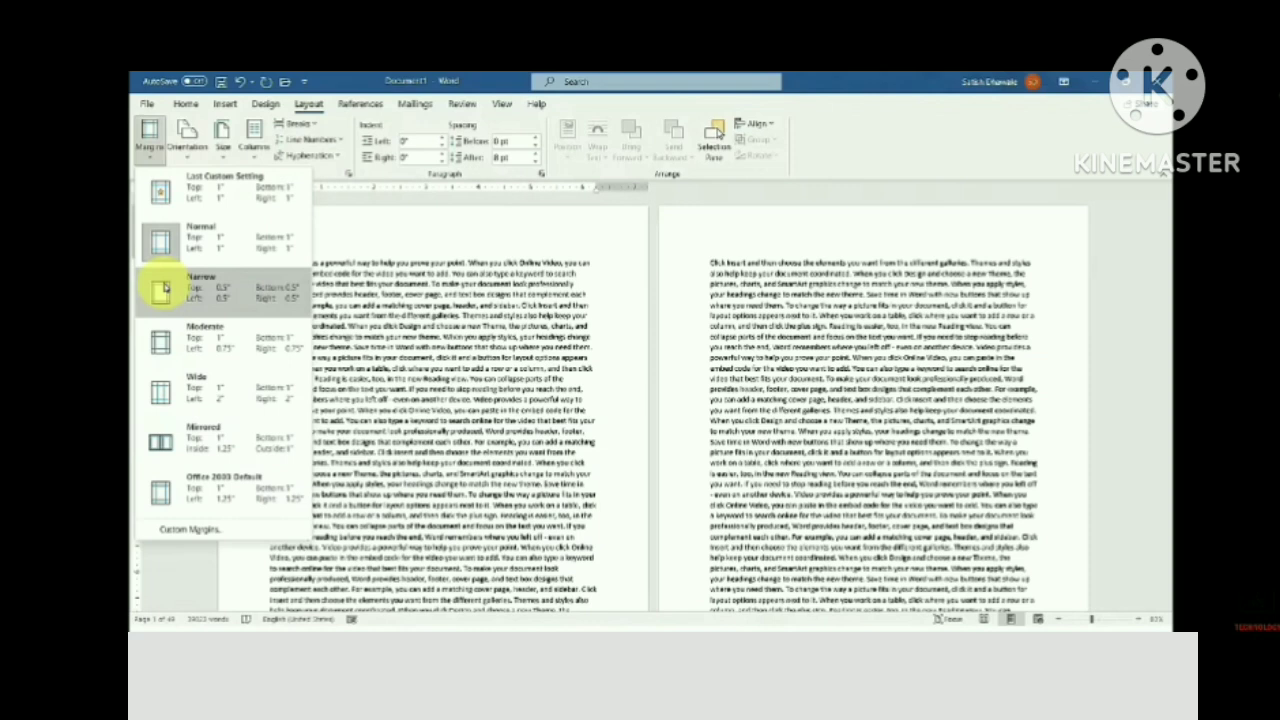
pyautogui.click(168, 300)
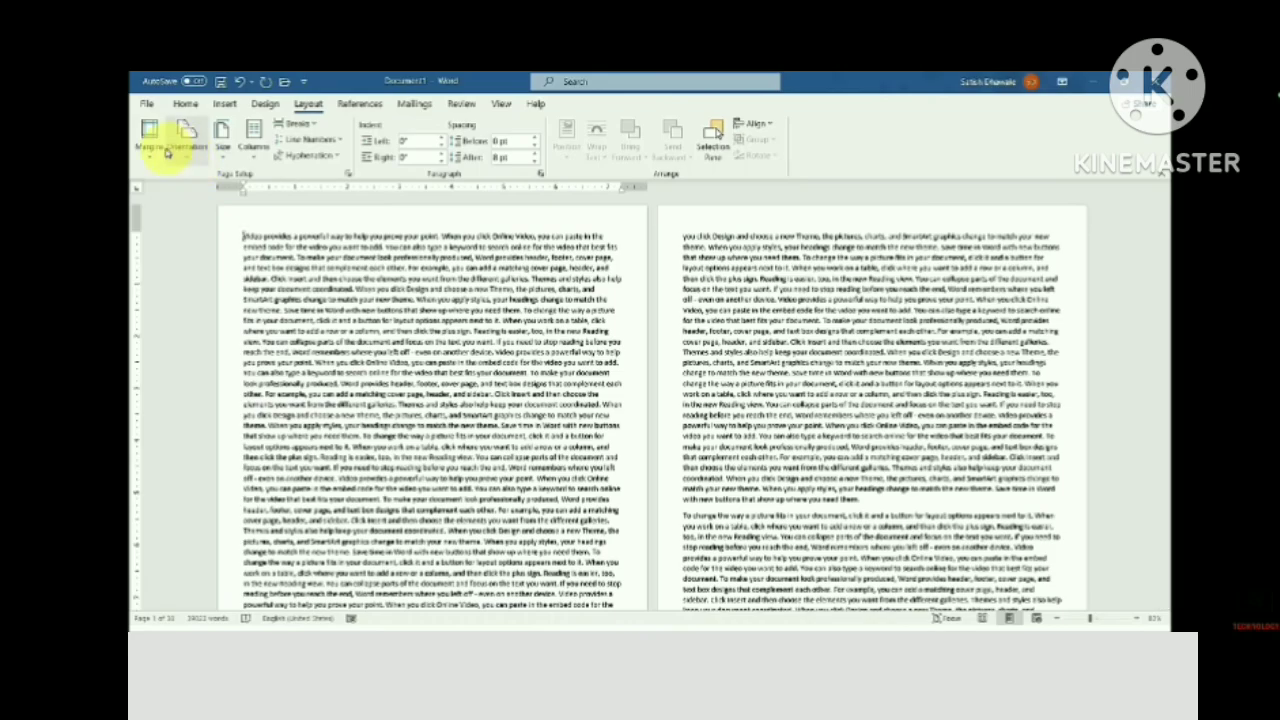
pyautogui.click(166, 158)
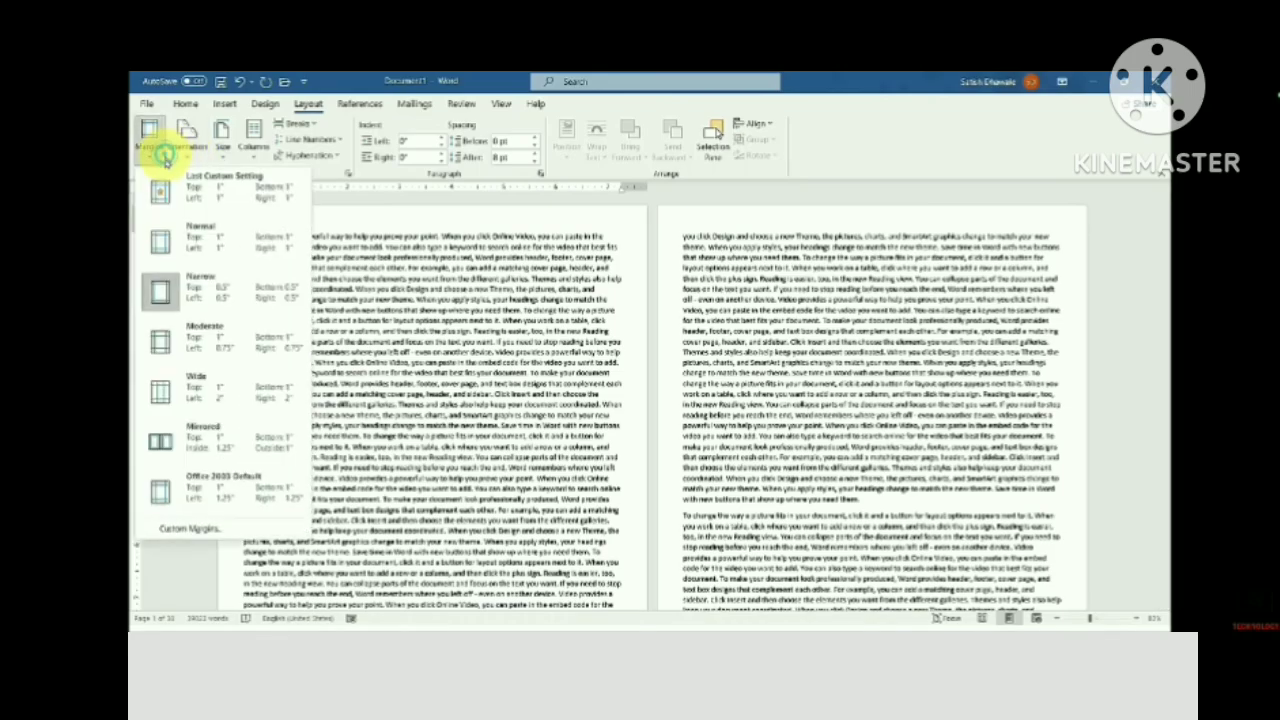
pyautogui.click(160, 245)
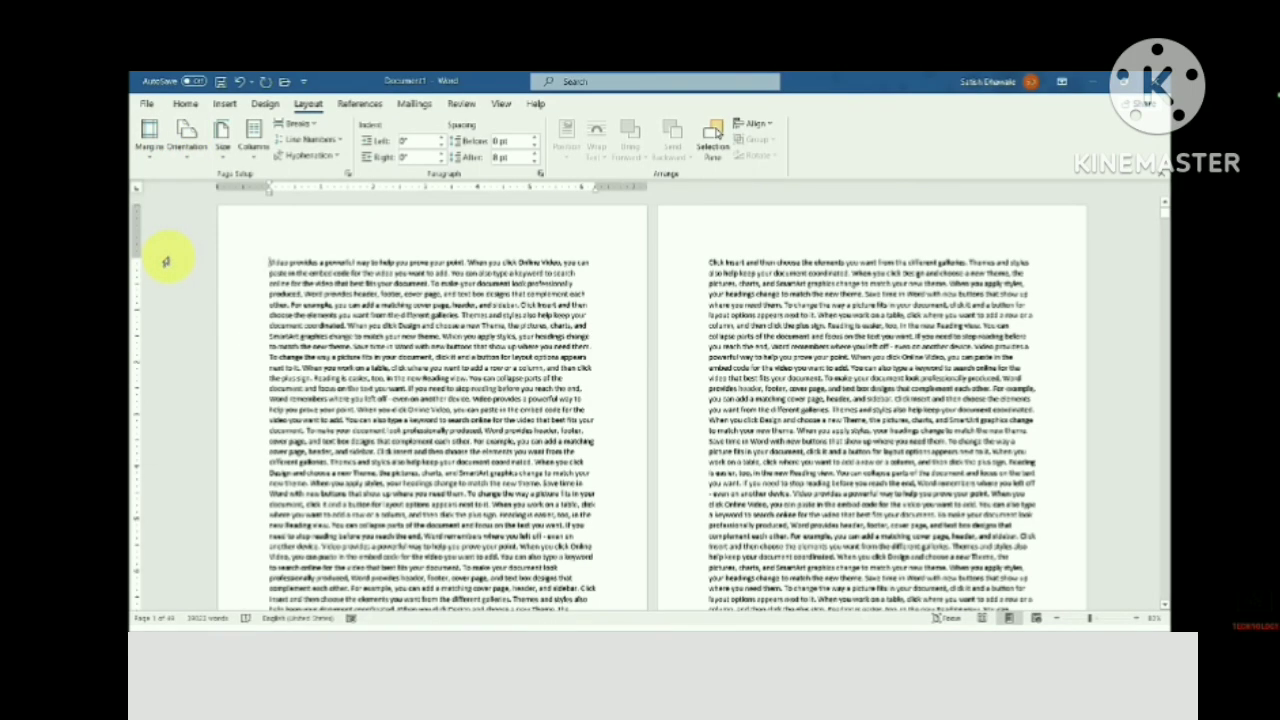
pyautogui.click(153, 163)
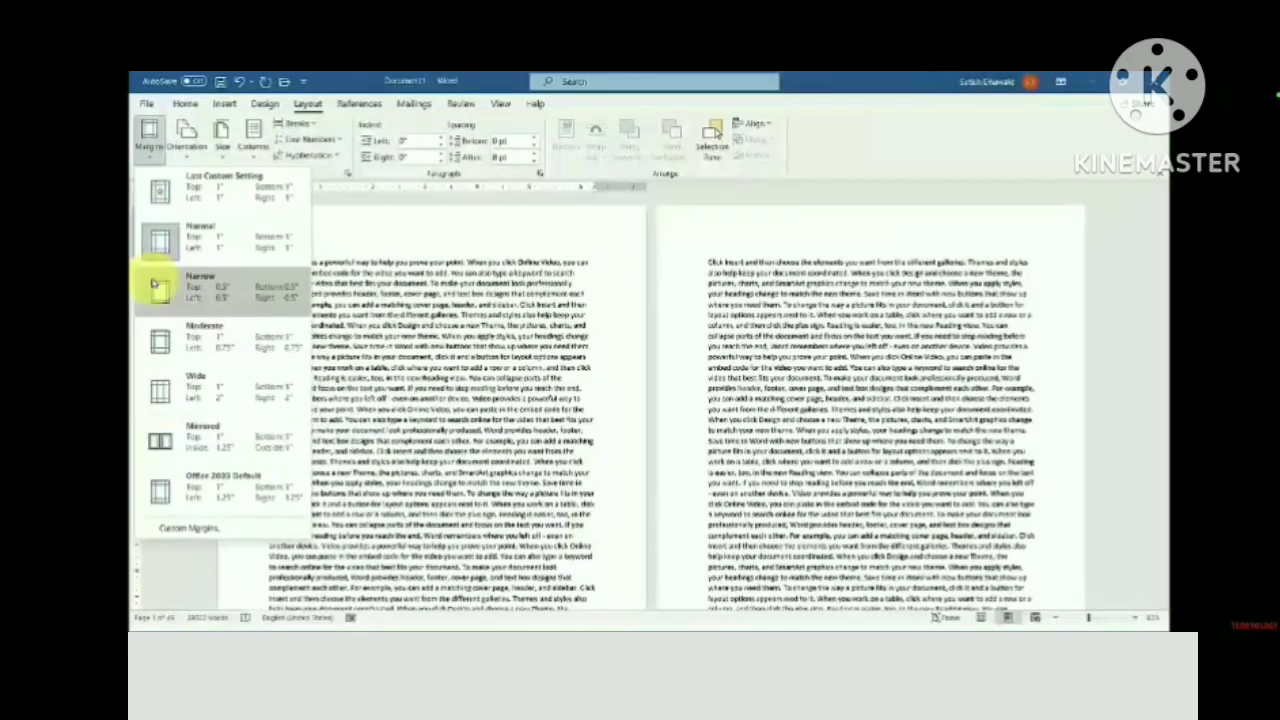
pyautogui.click(155, 285)
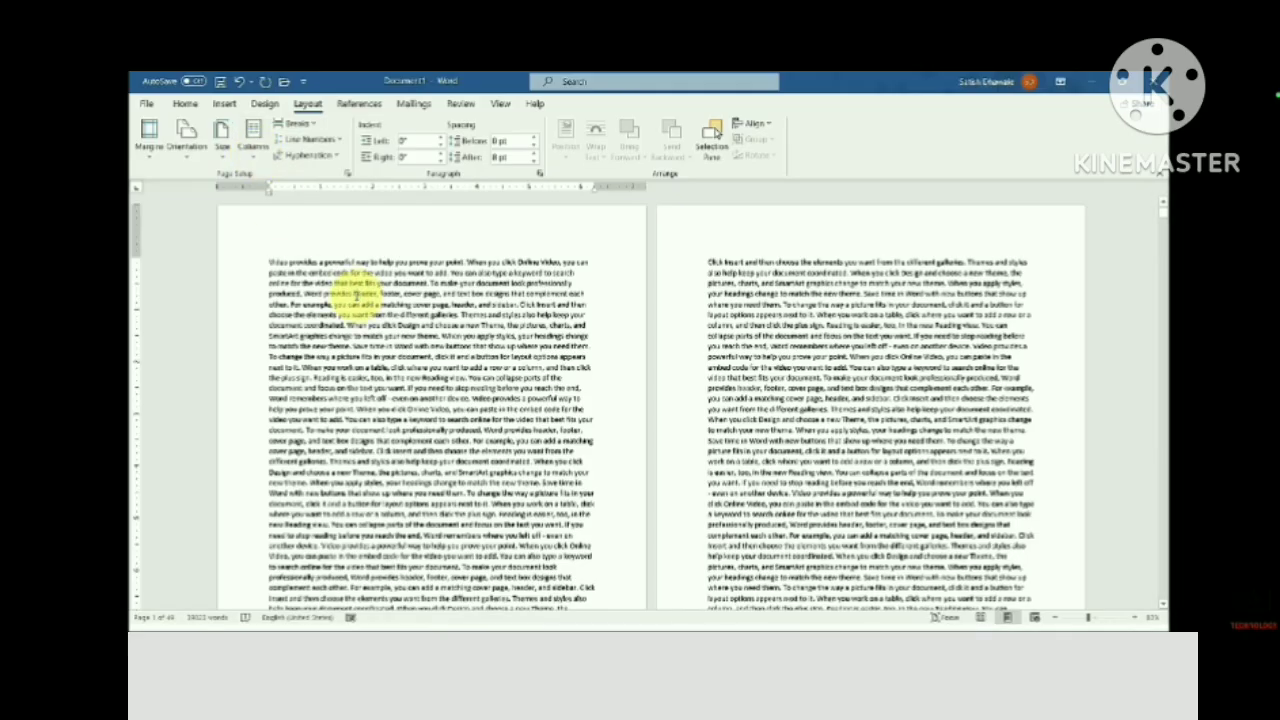
# Select all the document text and lay it out in three columns, changing it to two columns
pyautogui.hotkey('ctrl', 'a')
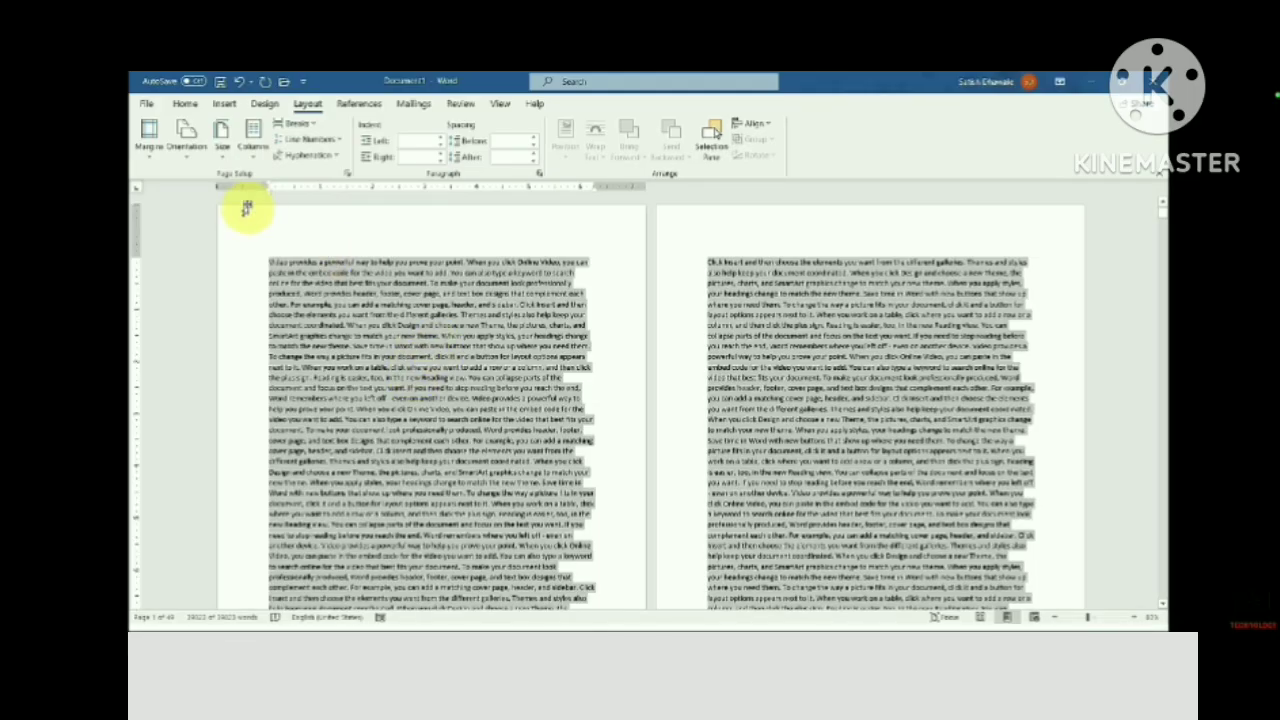
pyautogui.click(253, 150)
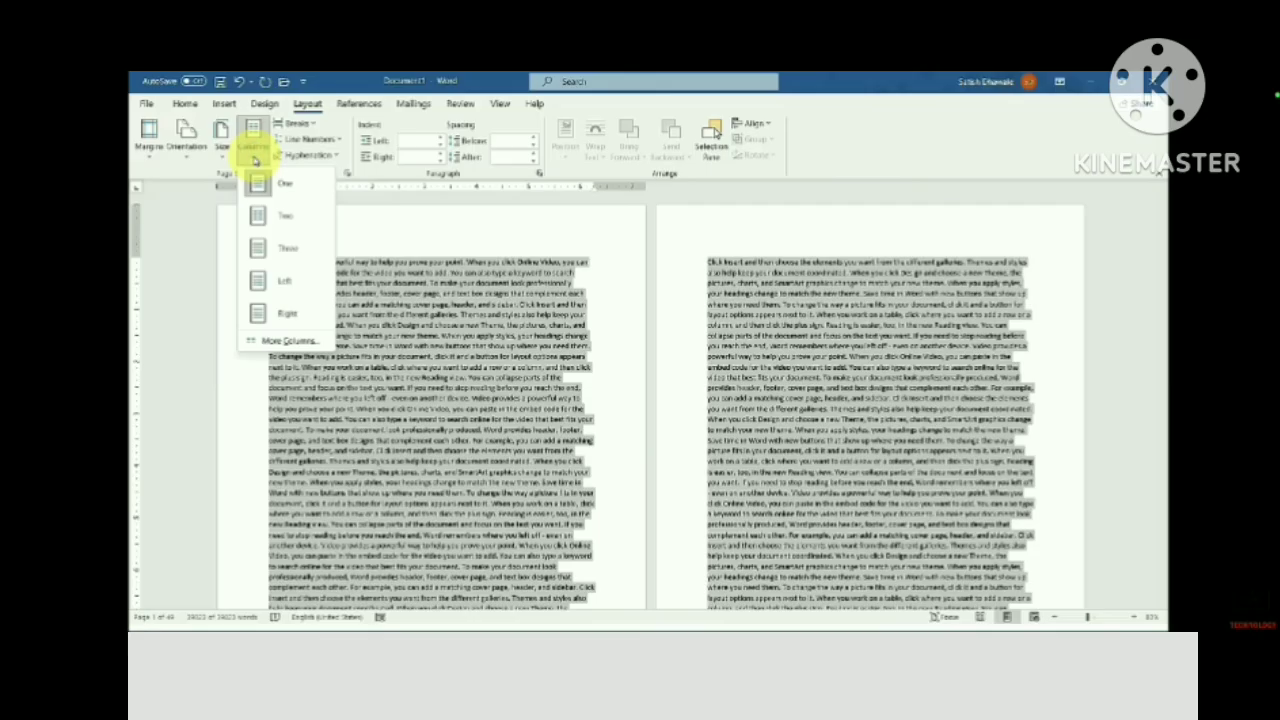
pyautogui.click(261, 258)
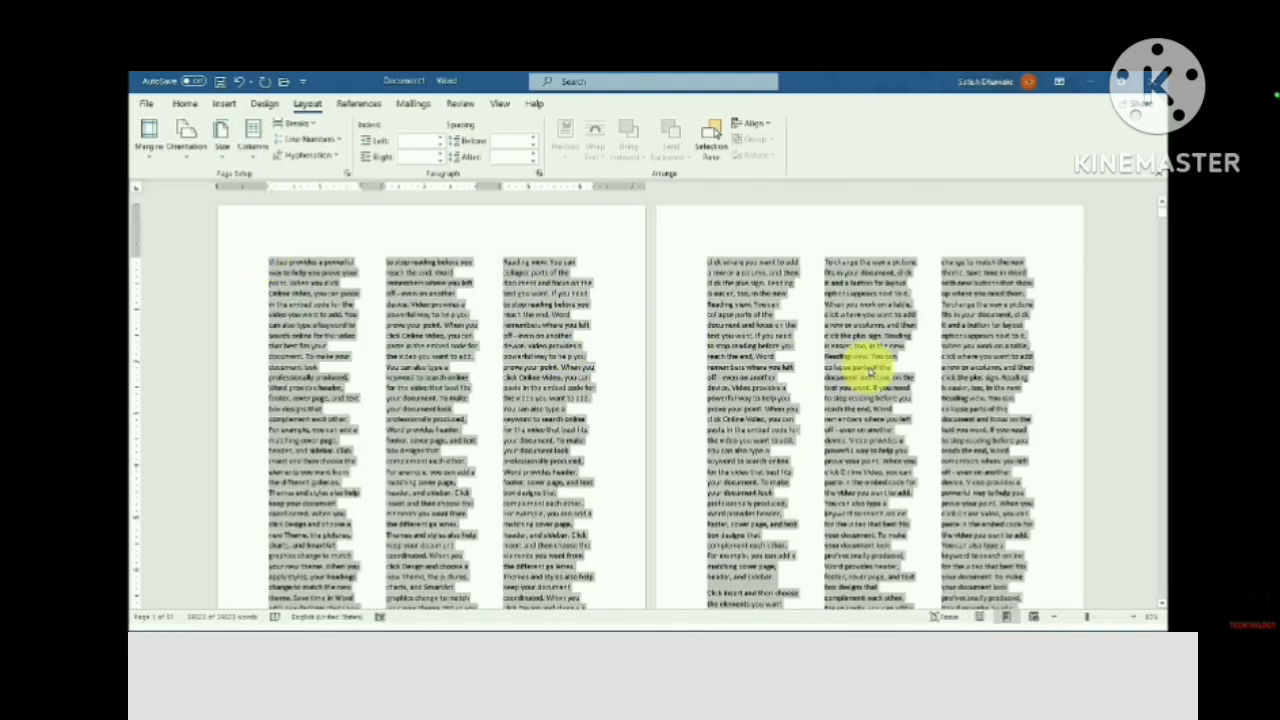
pyautogui.click(253, 137)
pyautogui.click(268, 224)
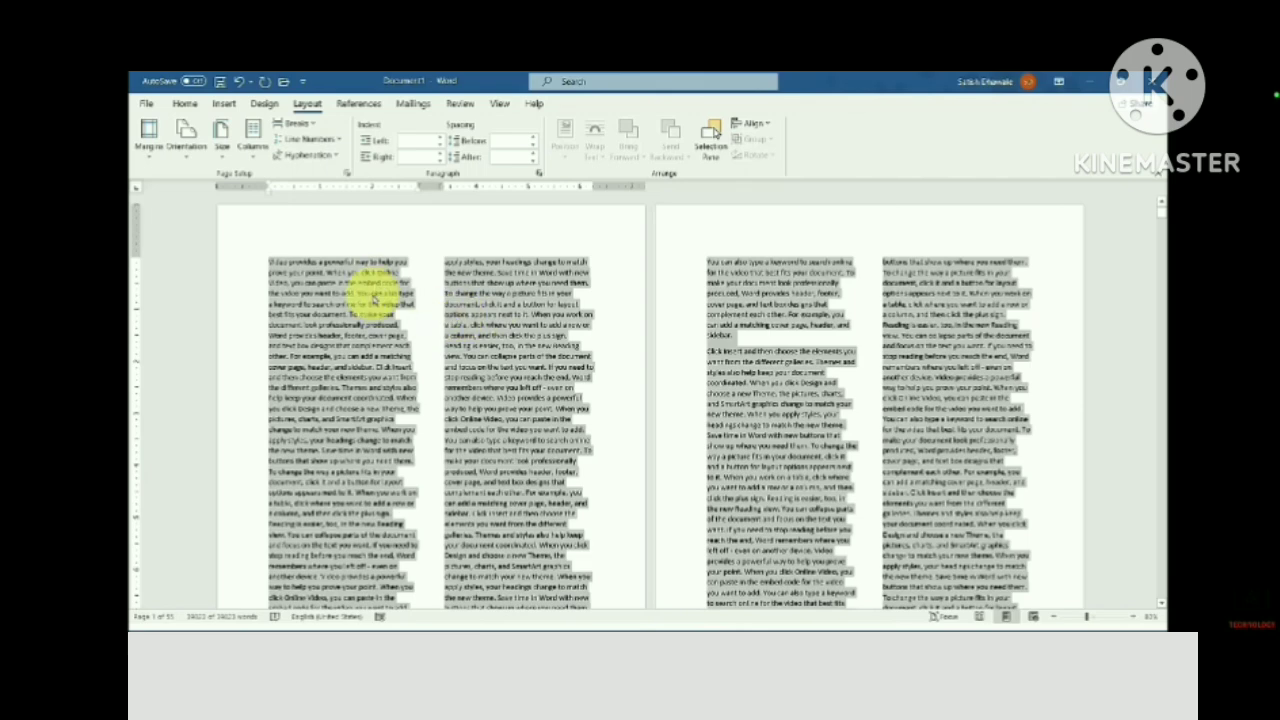
pyautogui.scroll(1, 374, 298)
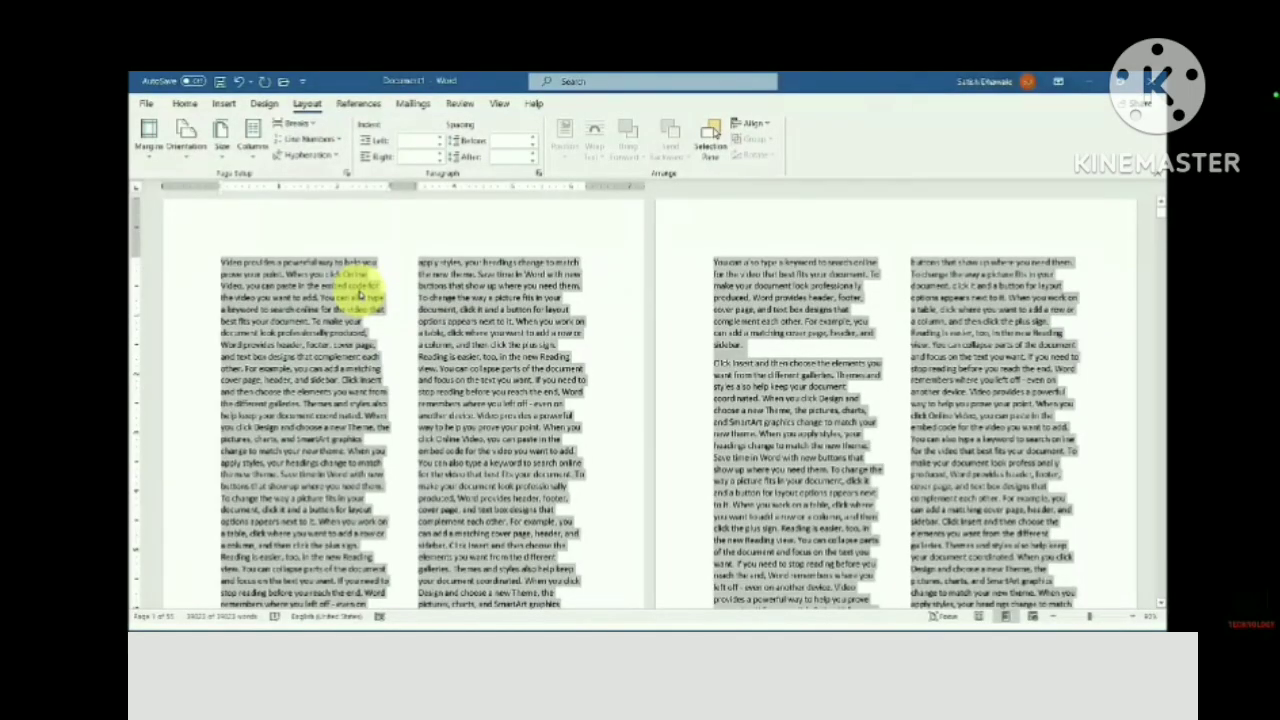
pyautogui.scroll(1, 372, 308)
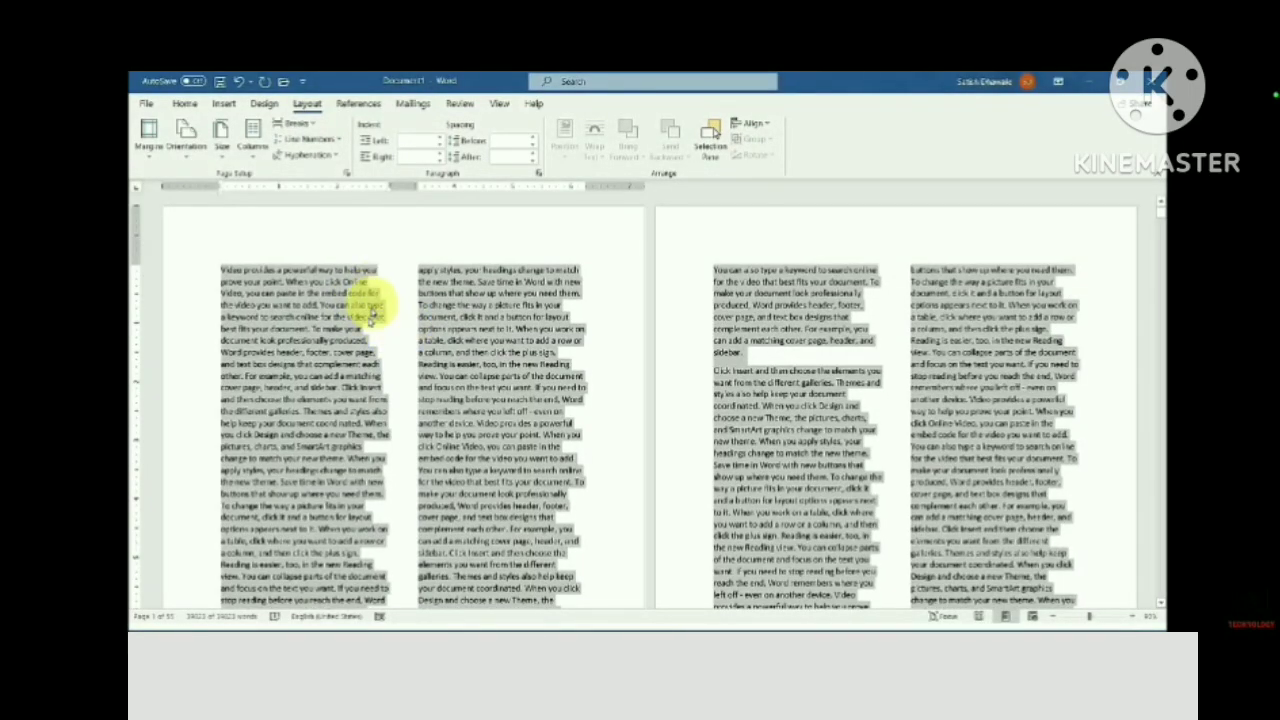
# Justify the selected two-column text, and return it to left alignment
pyautogui.click(186, 106)
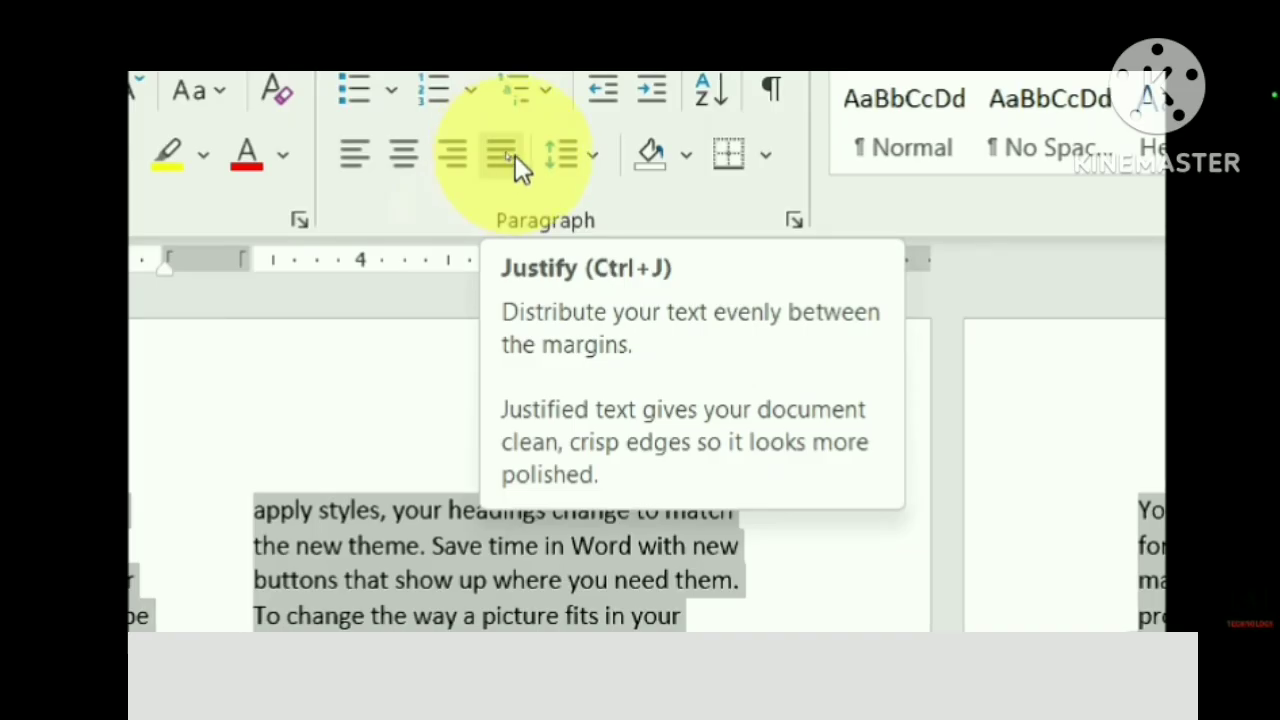
pyautogui.click(515, 157)
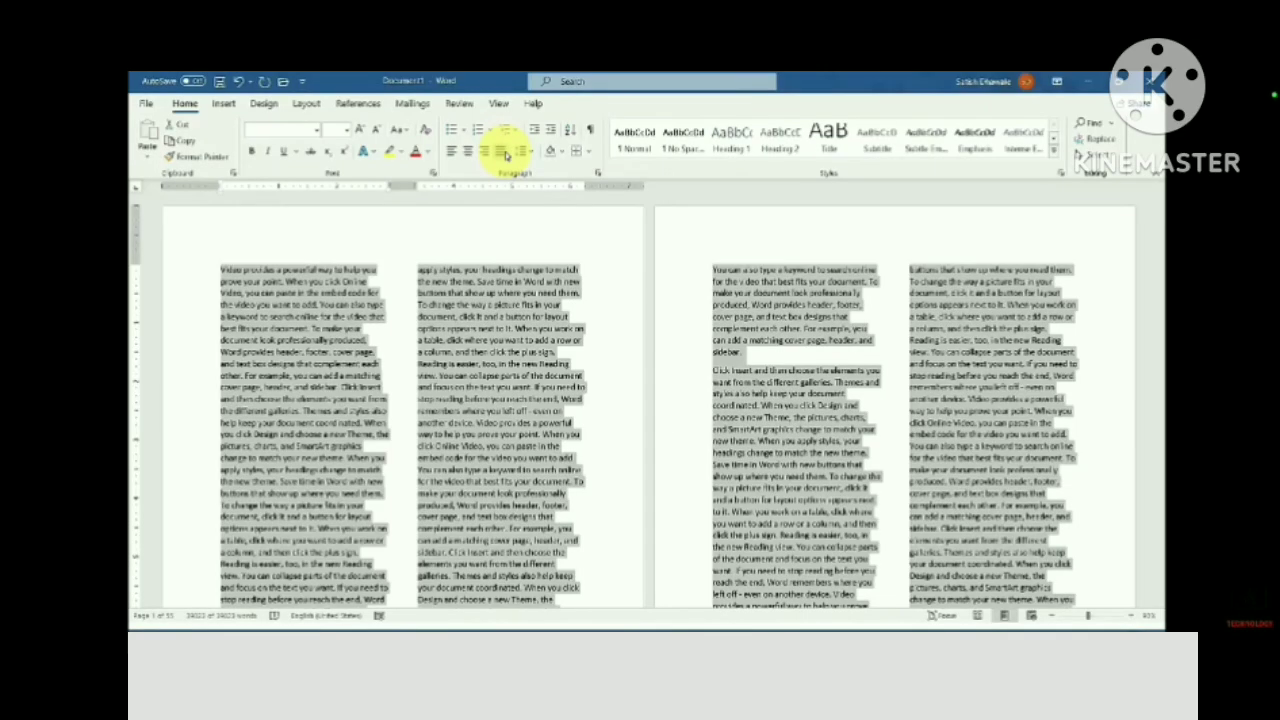
pyautogui.click(500, 152)
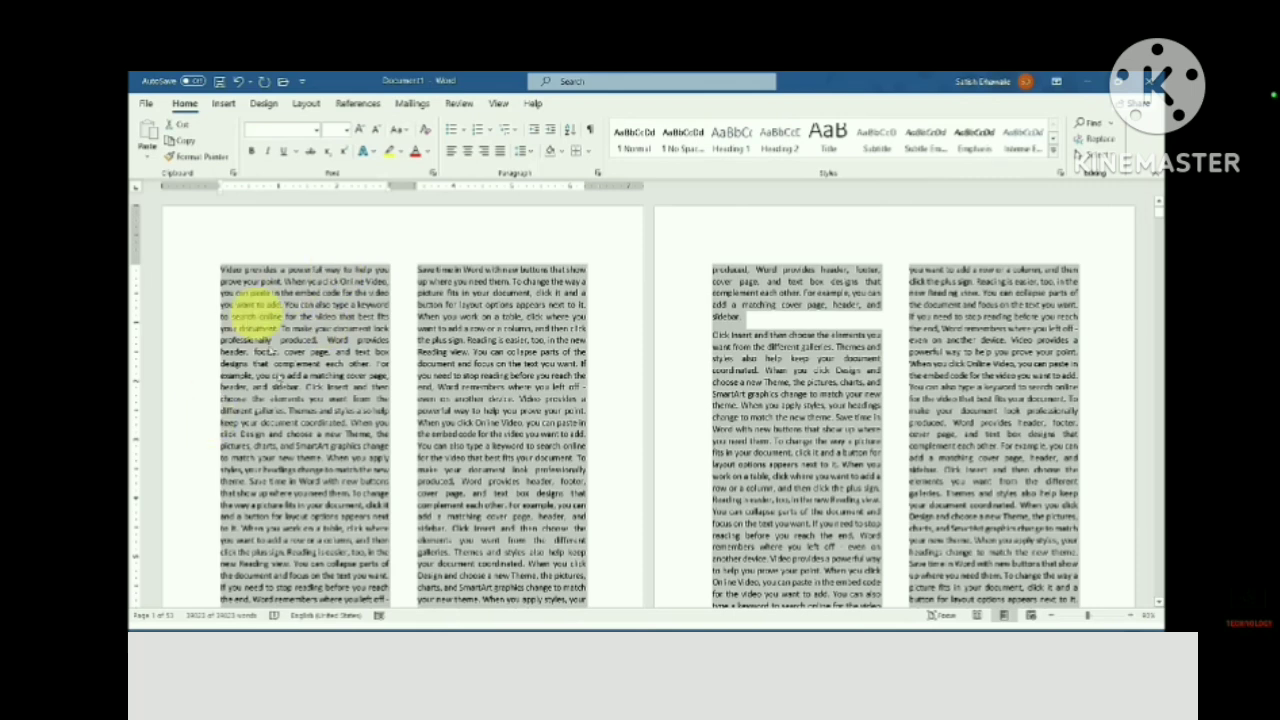
pyautogui.click(451, 153)
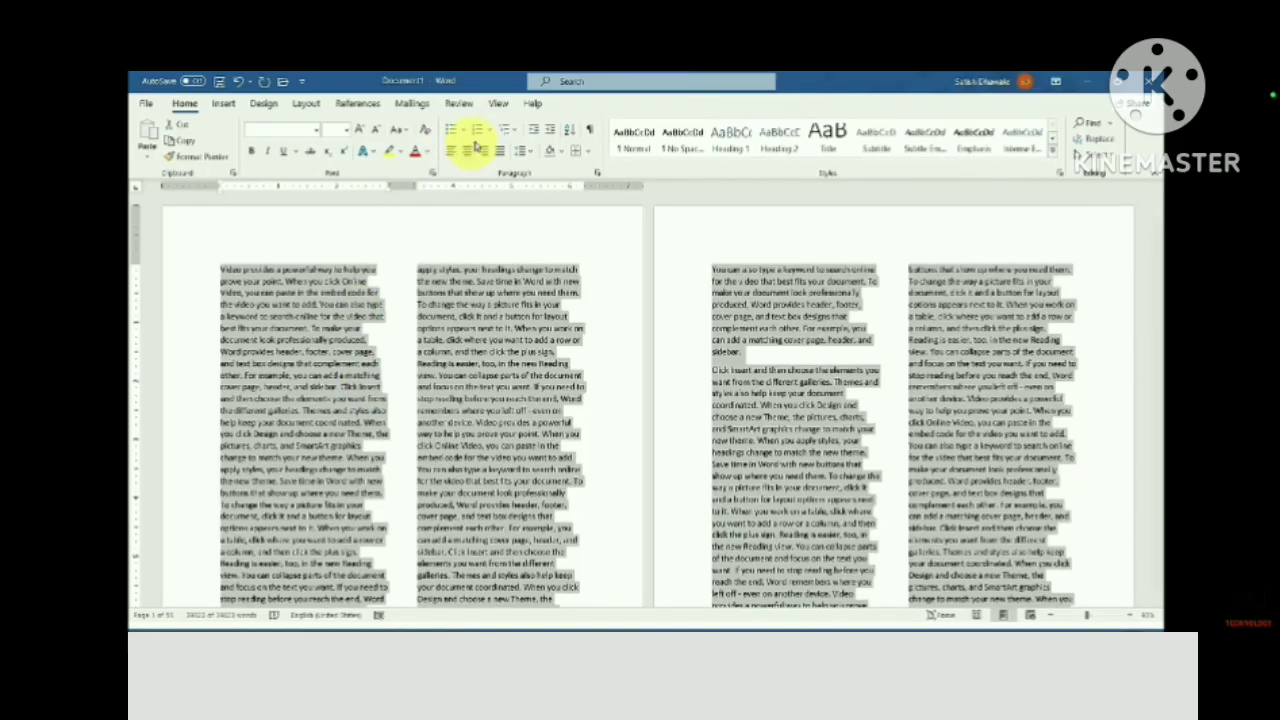
# Try centered, right-aligned and justified alignment on the selected text, ending with left alignment
pyautogui.click(467, 151)
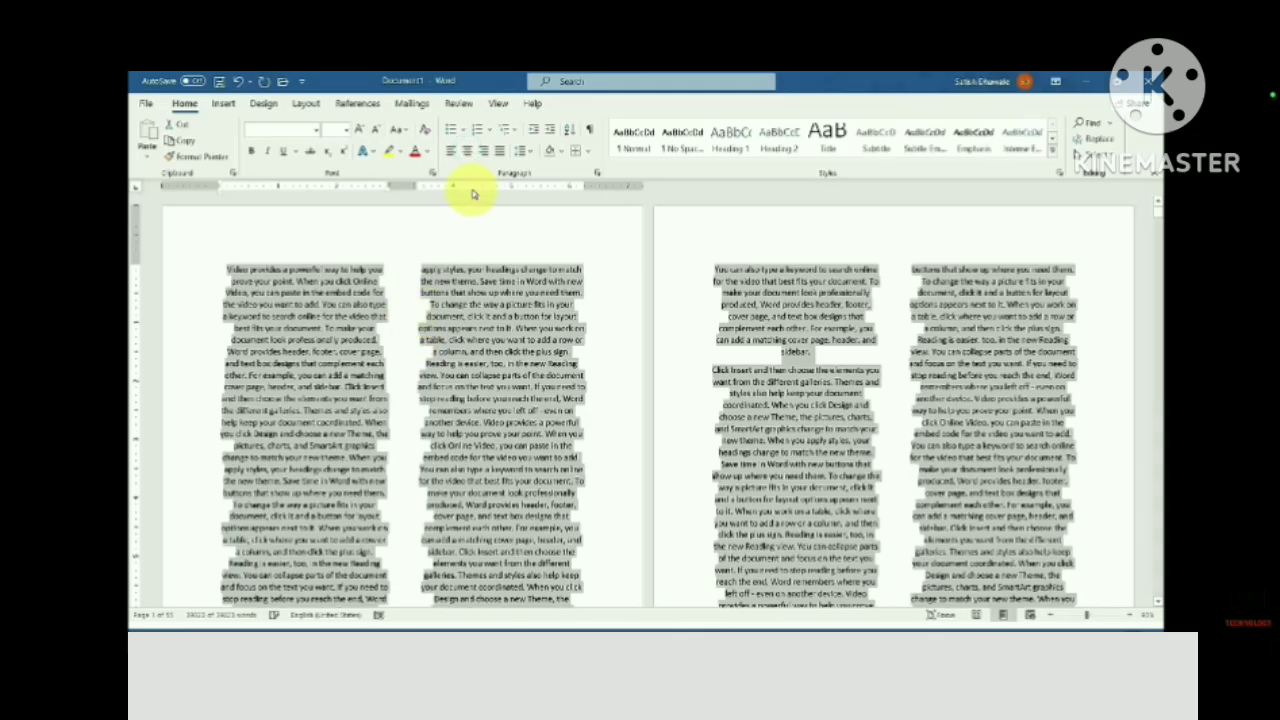
pyautogui.click(483, 151)
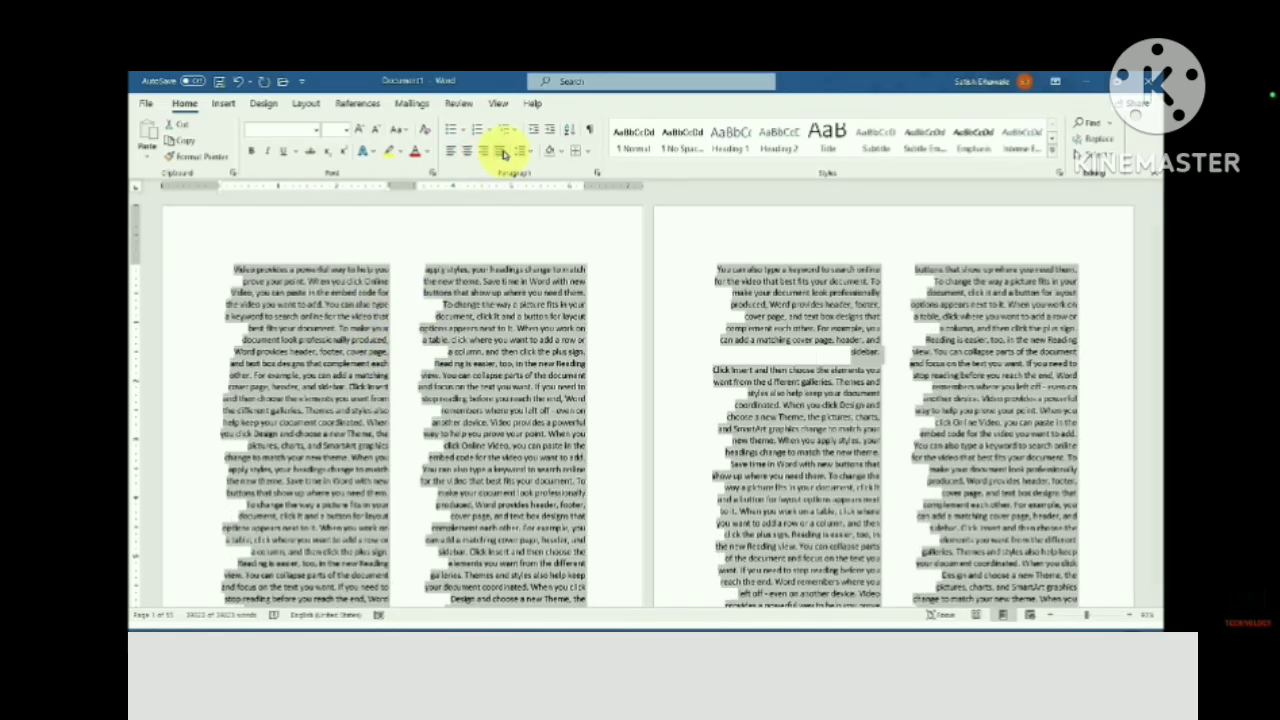
pyautogui.click(467, 158)
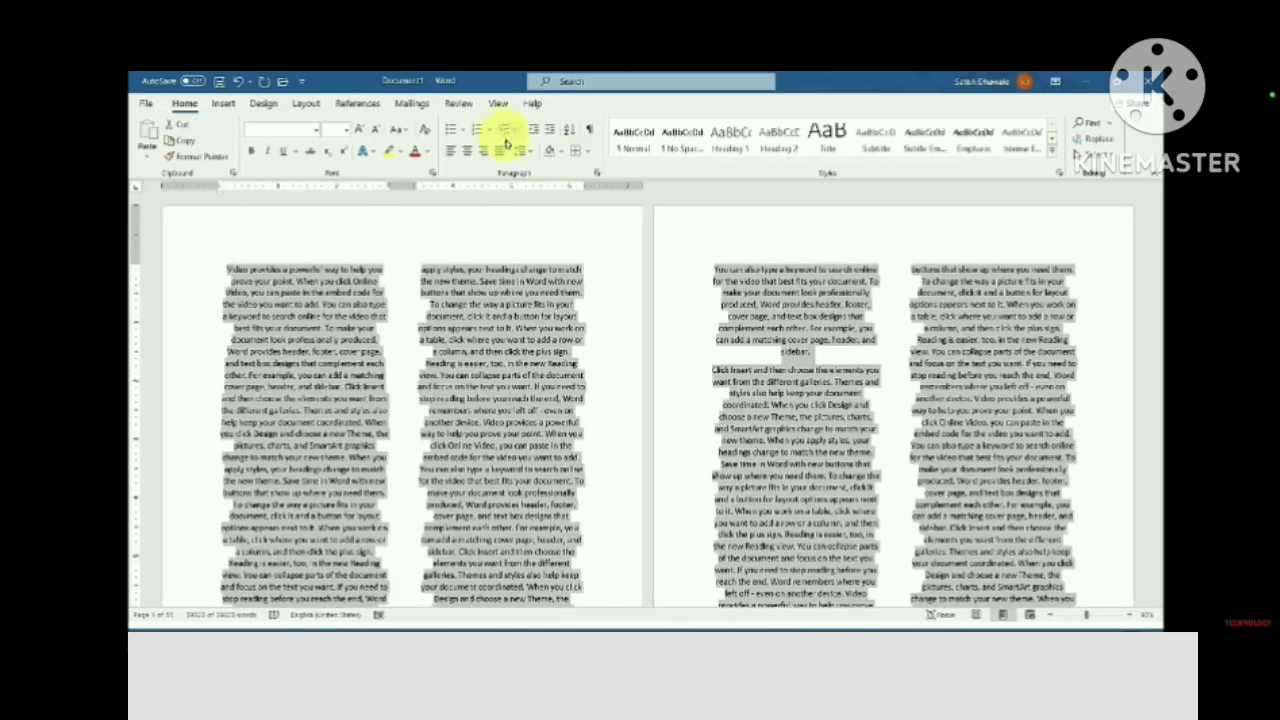
pyautogui.click(499, 150)
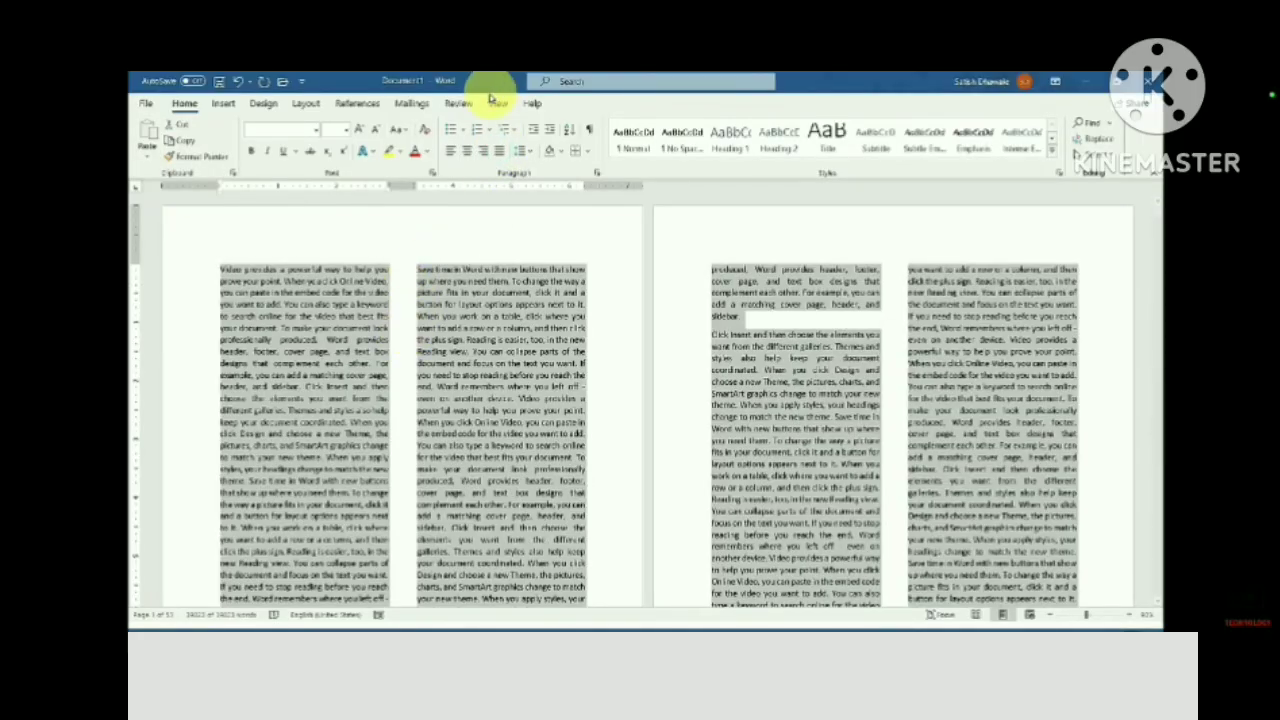
pyautogui.click(458, 158)
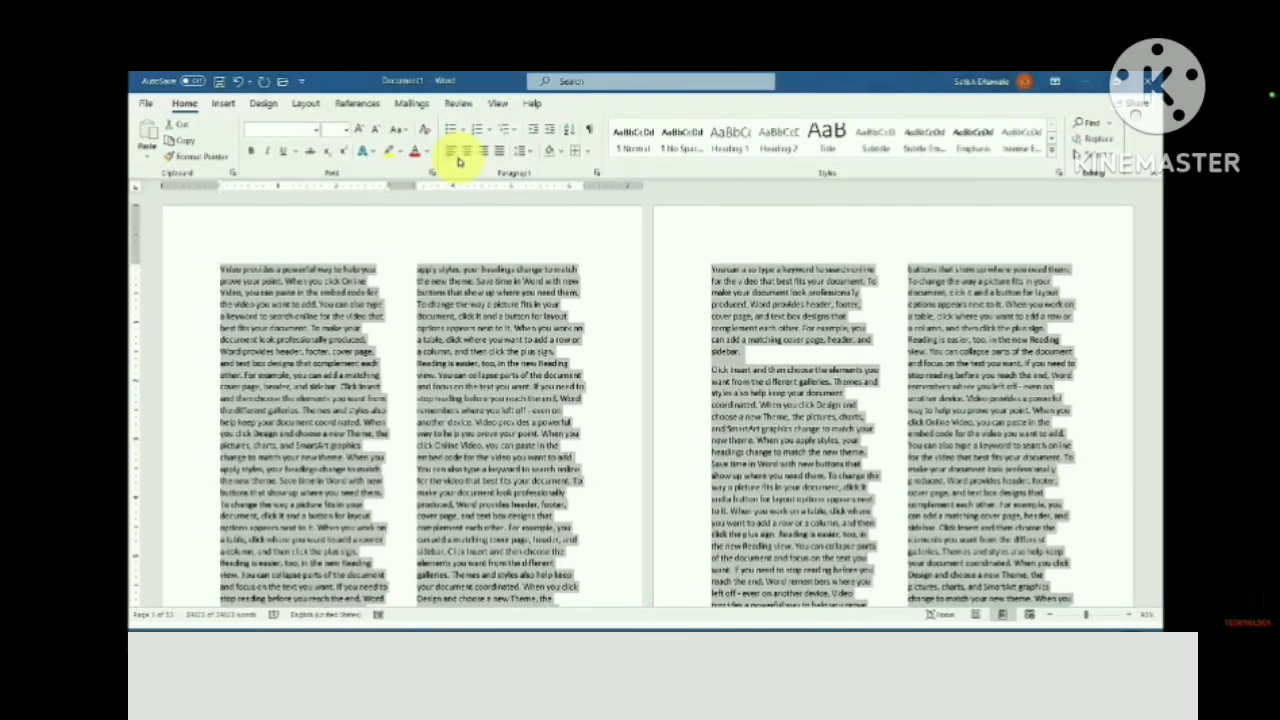
# Cycle the selected text once more through centered, right-aligned and justified alignment, and align it left again
pyautogui.hotkey('ctrl', 'e')
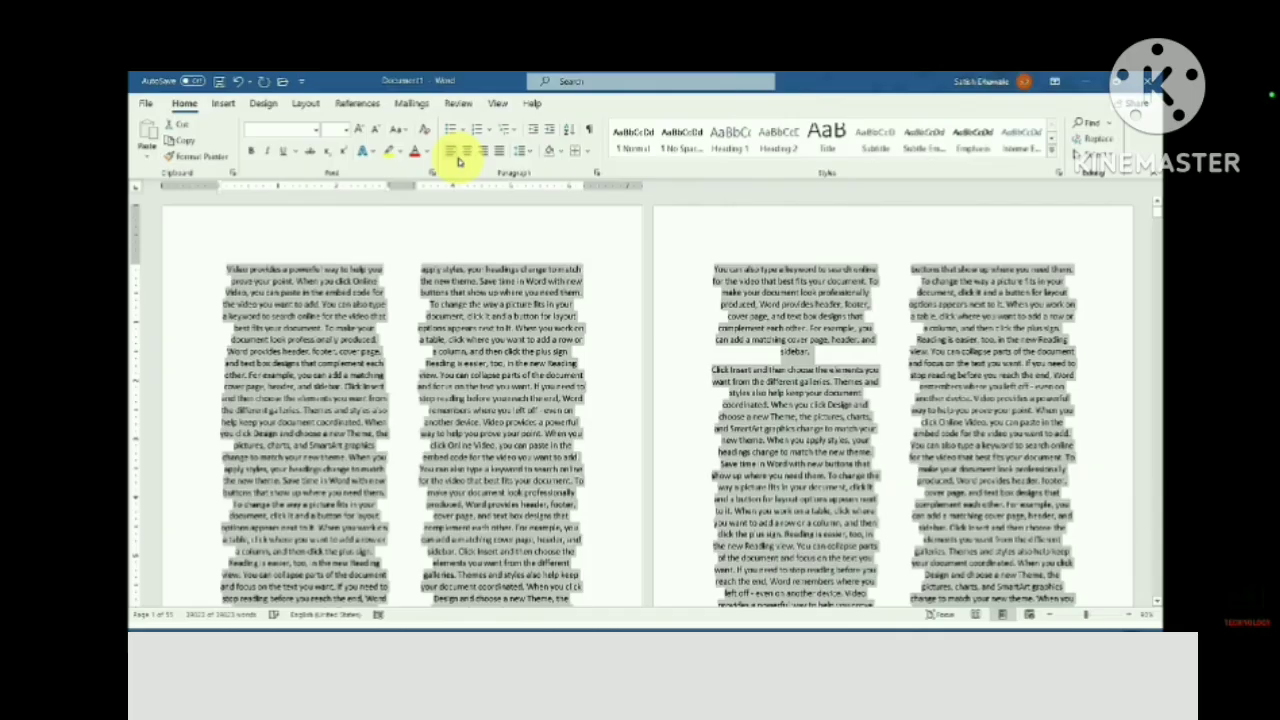
pyautogui.hotkey('ctrl', 'r')
pyautogui.hotkey('ctrl', 'j')
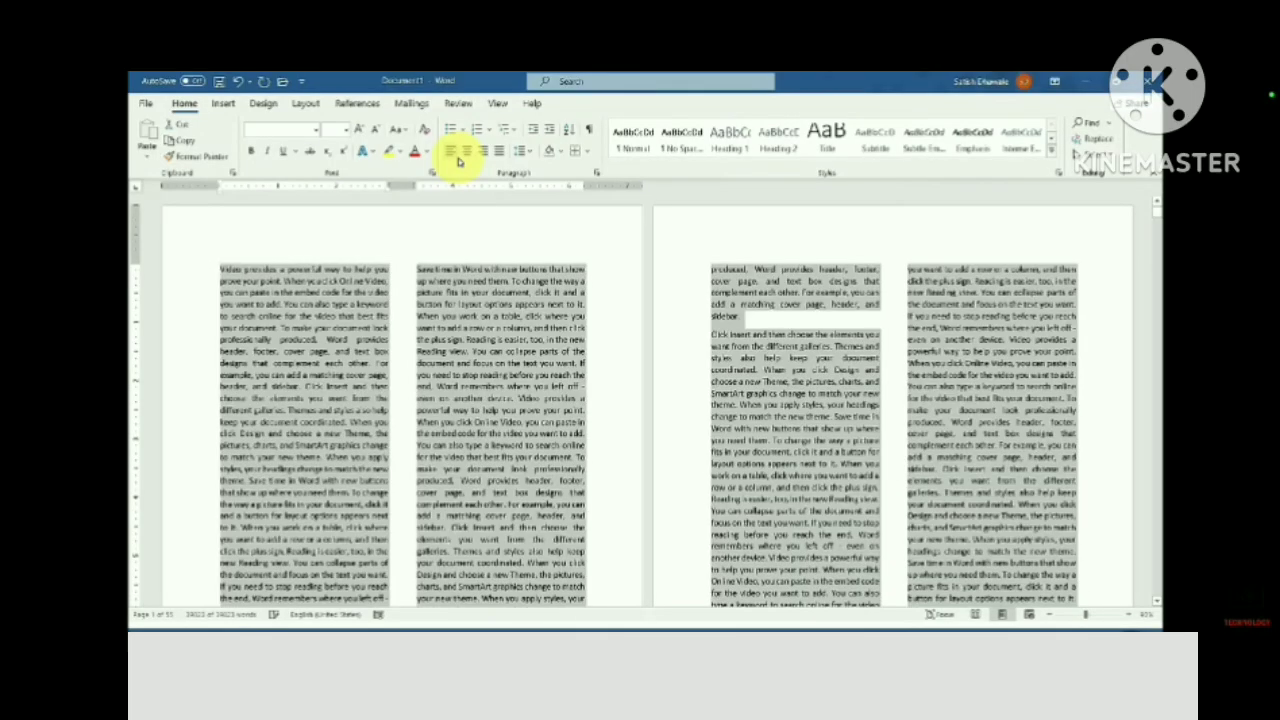
pyautogui.click(449, 153)
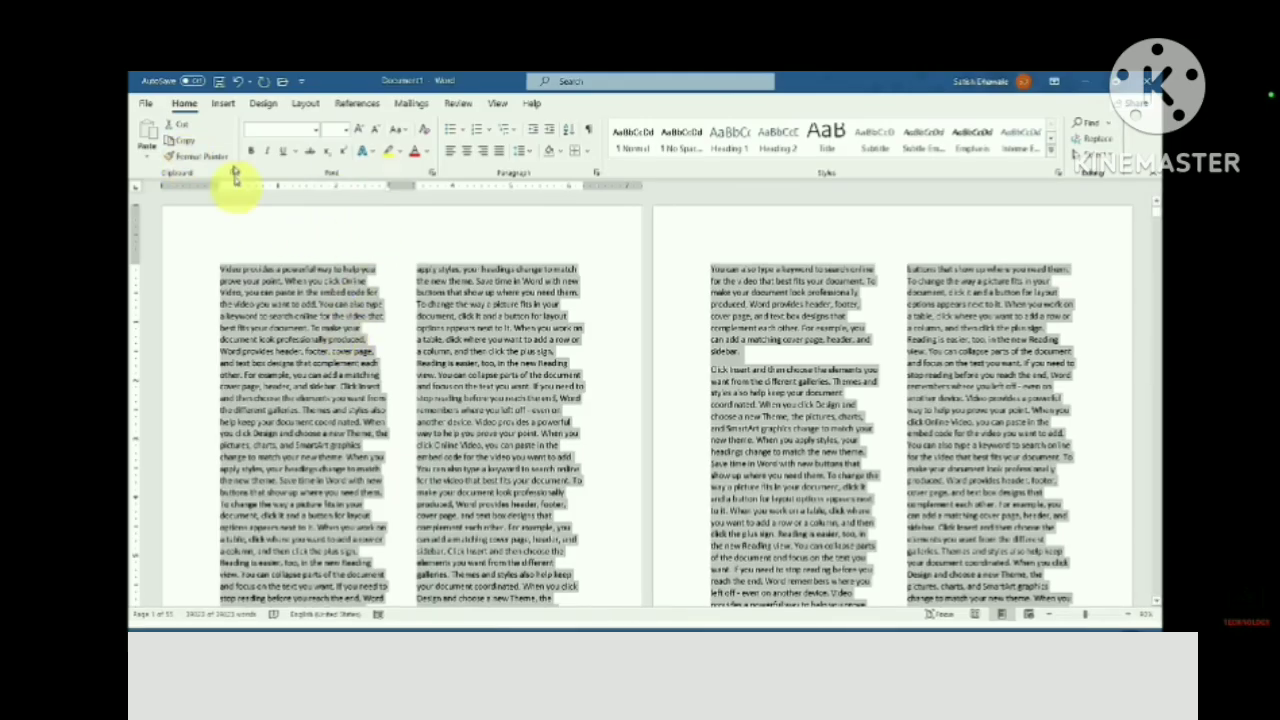
# Set the selected document text back to a single column
pyautogui.click(305, 102)
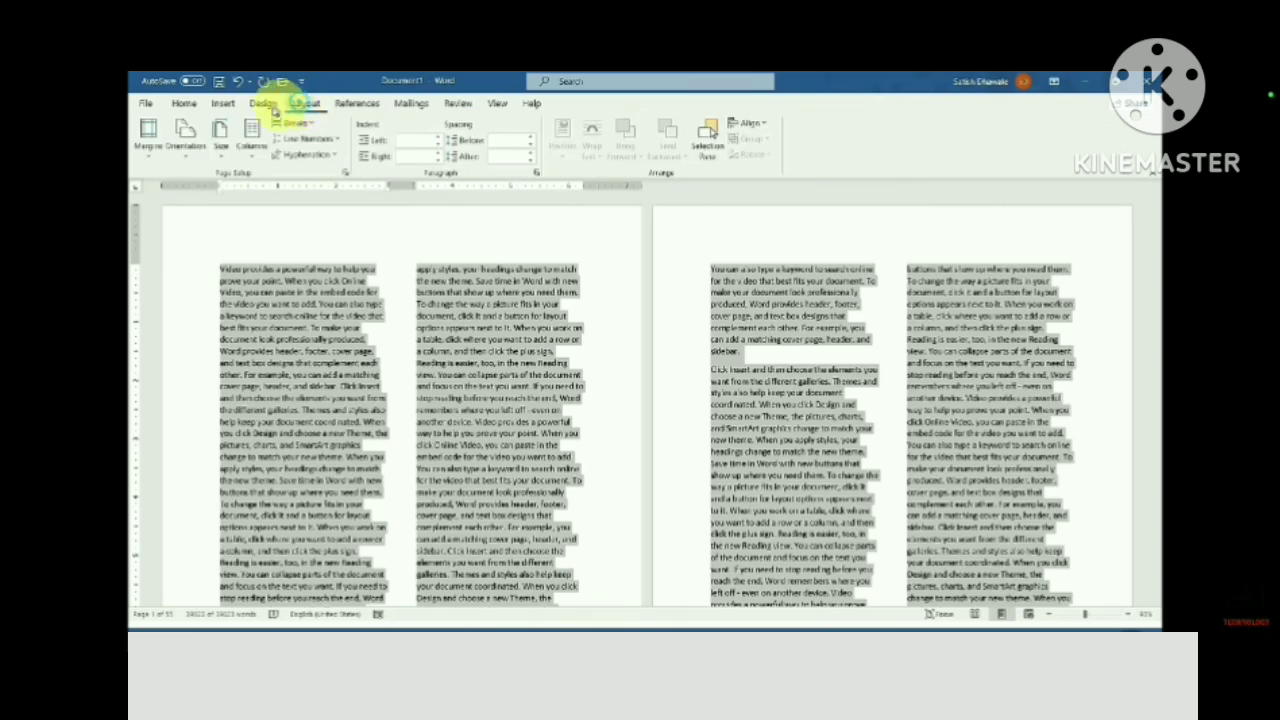
pyautogui.click(251, 140)
pyautogui.click(257, 190)
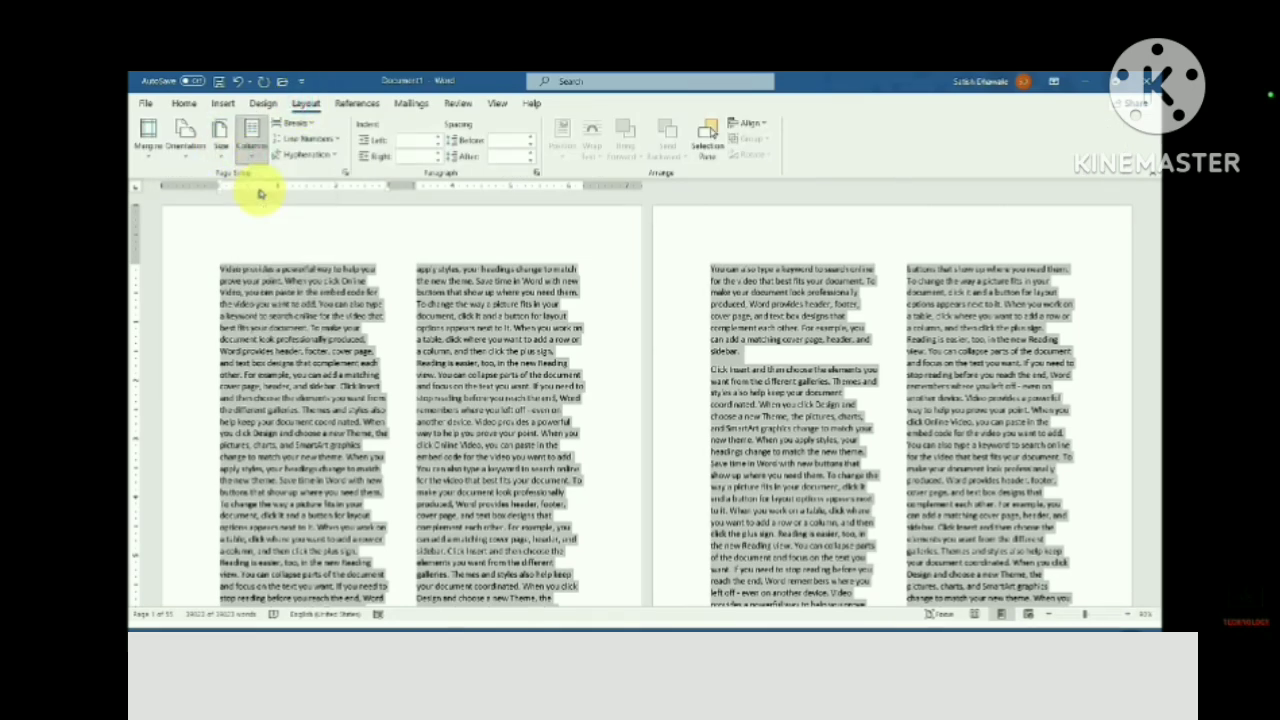
# Enter custom page margins of 0 for the top, bottom, left and right sides
pyautogui.scroll(3, 221, 285)
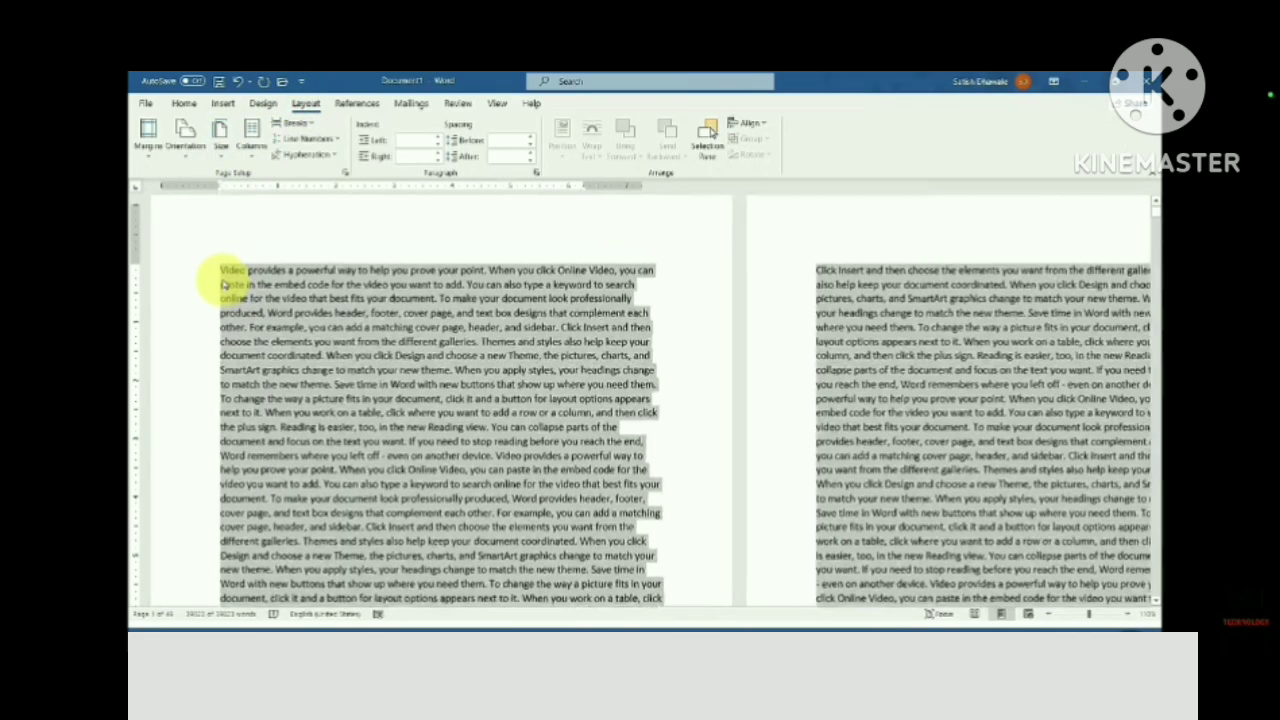
pyautogui.scroll(3, 472, 276)
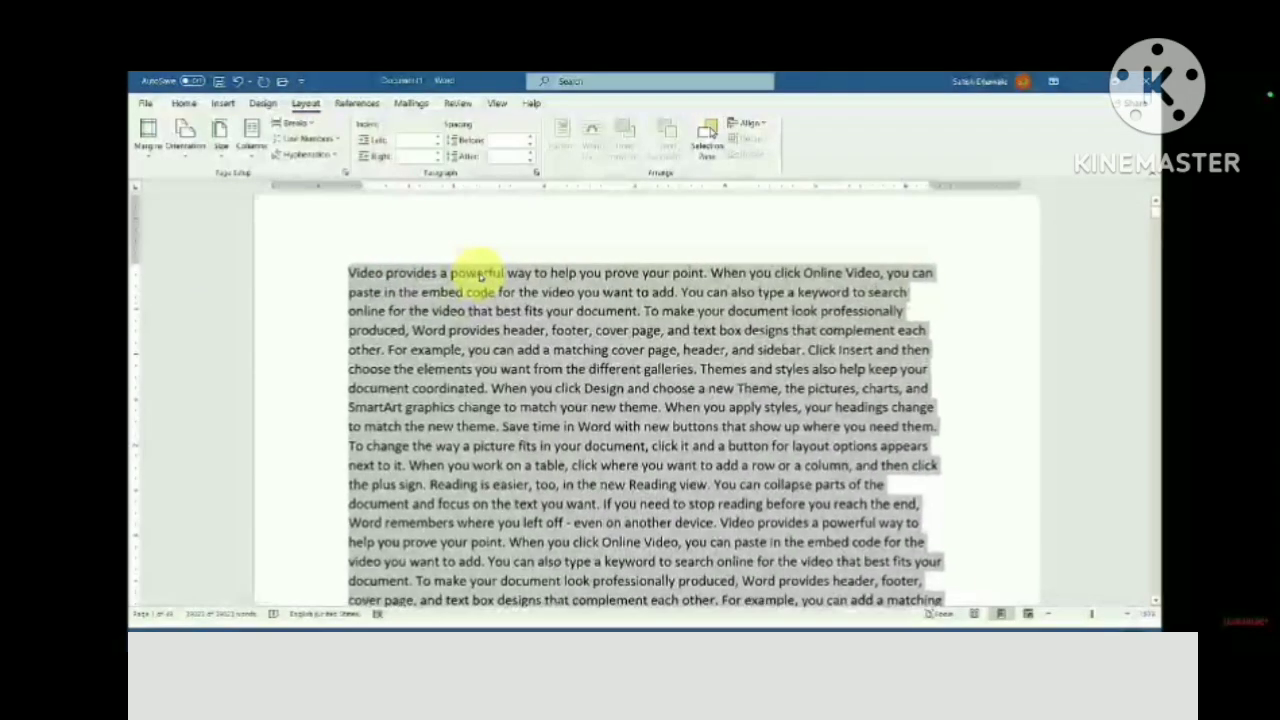
pyautogui.scroll(1, 476, 274)
pyautogui.click(148, 133)
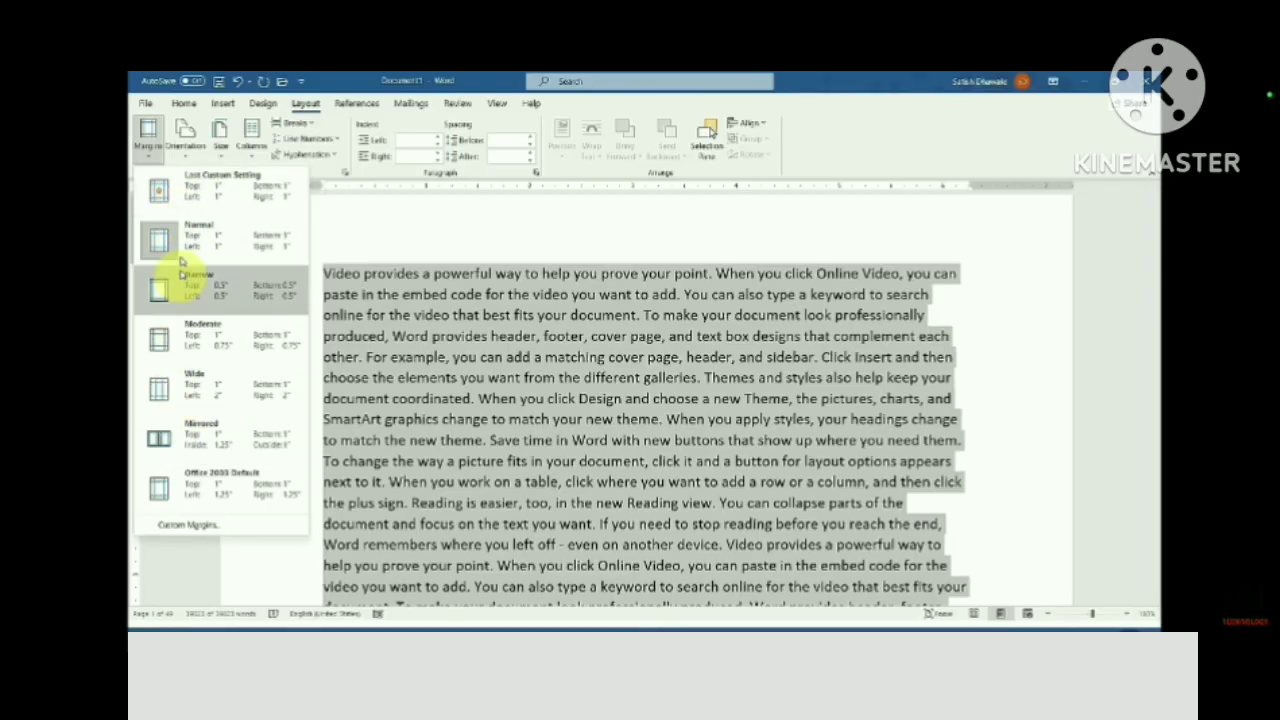
pyautogui.click(169, 528)
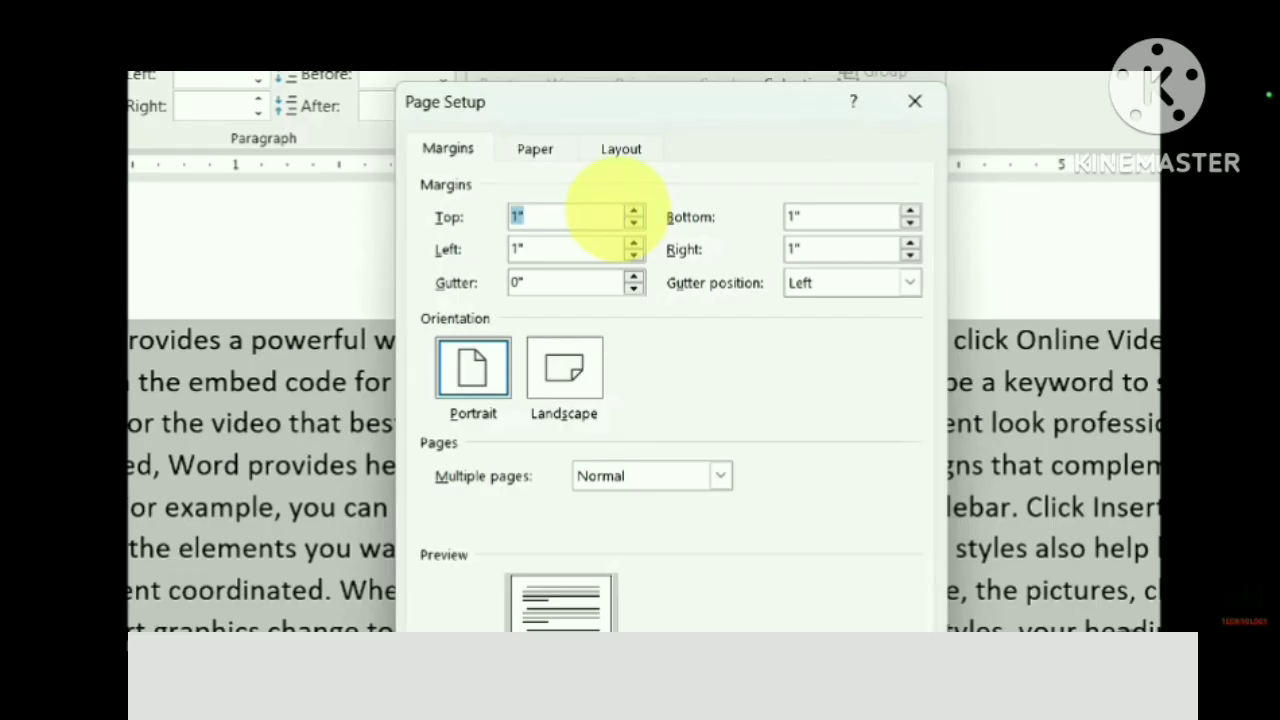
pyautogui.write('0')
pyautogui.press('Tab')
pyautogui.write('0')
pyautogui.press('Tab')
pyautogui.write('0')
pyautogui.press('Tab')
pyautogui.write('0')
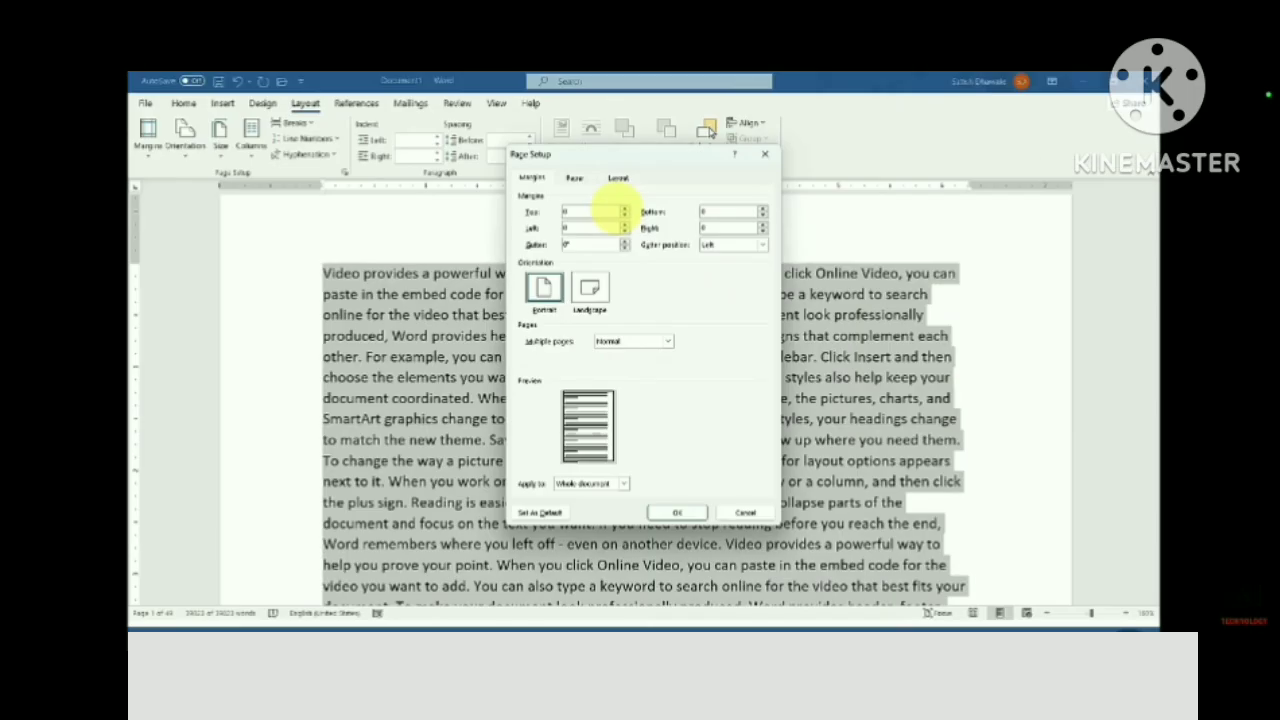
# Apply the zero margins to the whole document, ignoring the printable-area warning
pyautogui.click(593, 211)
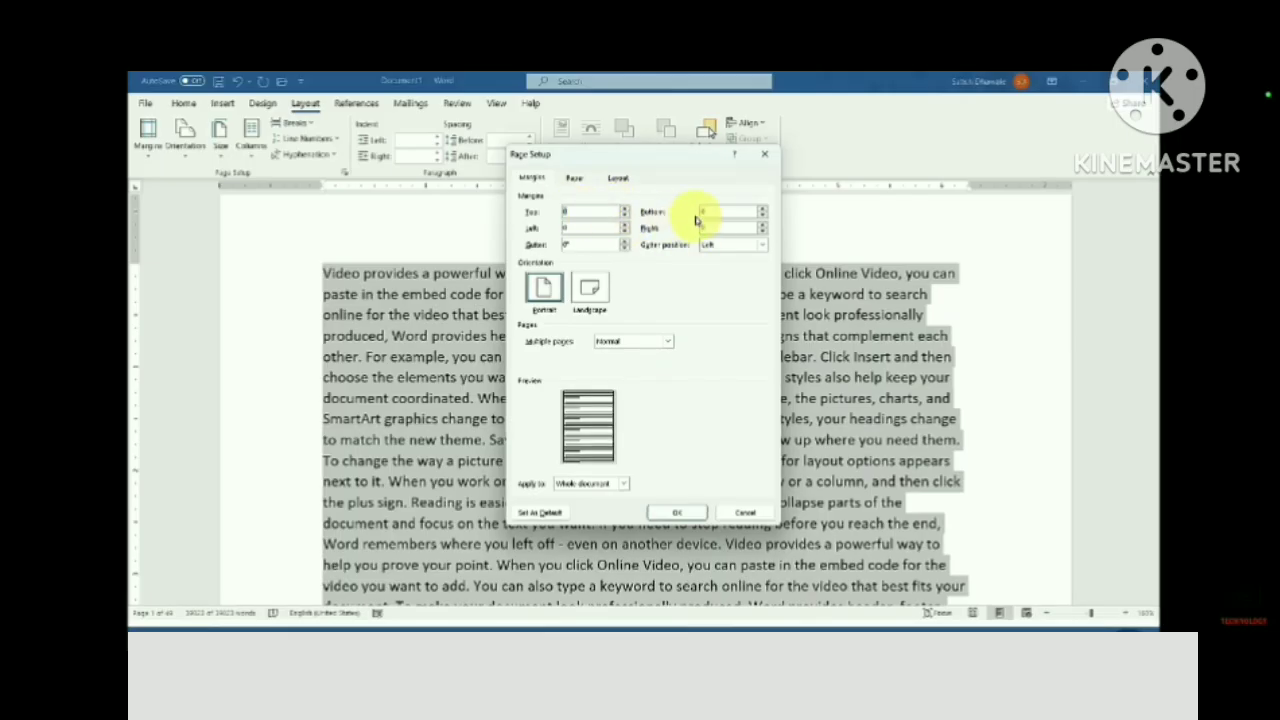
pyautogui.click(736, 212)
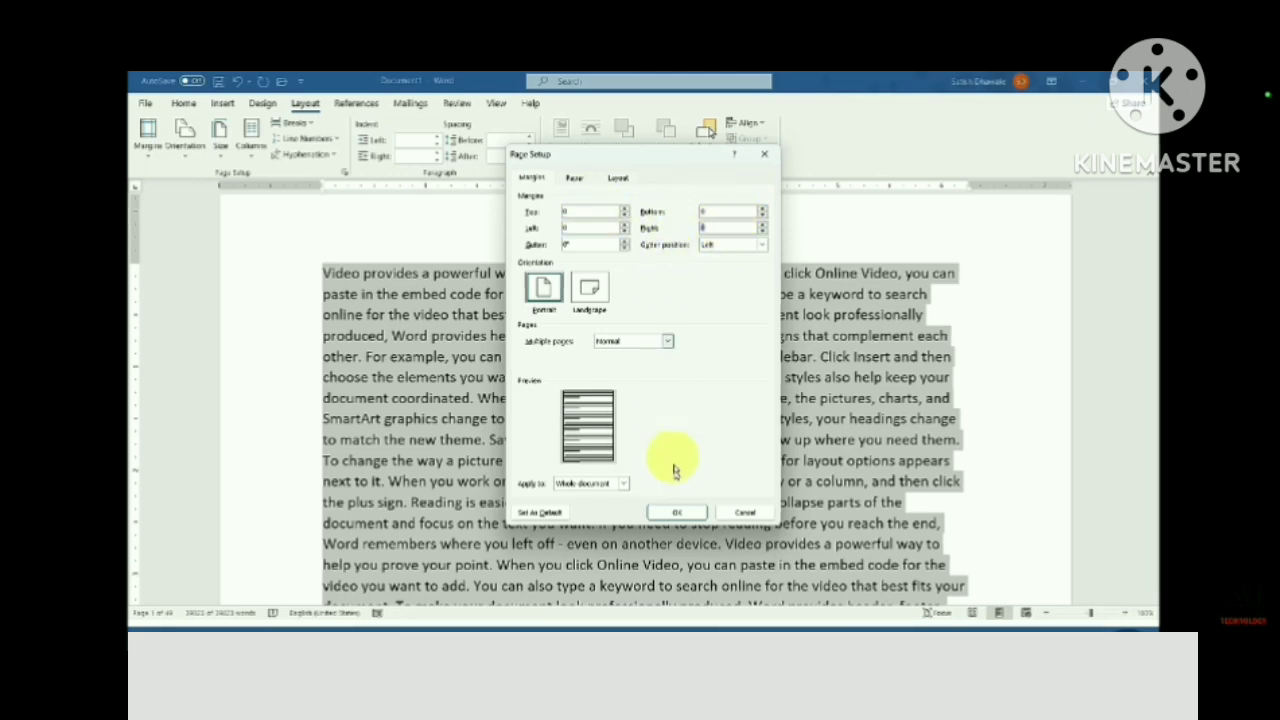
pyautogui.click(678, 513)
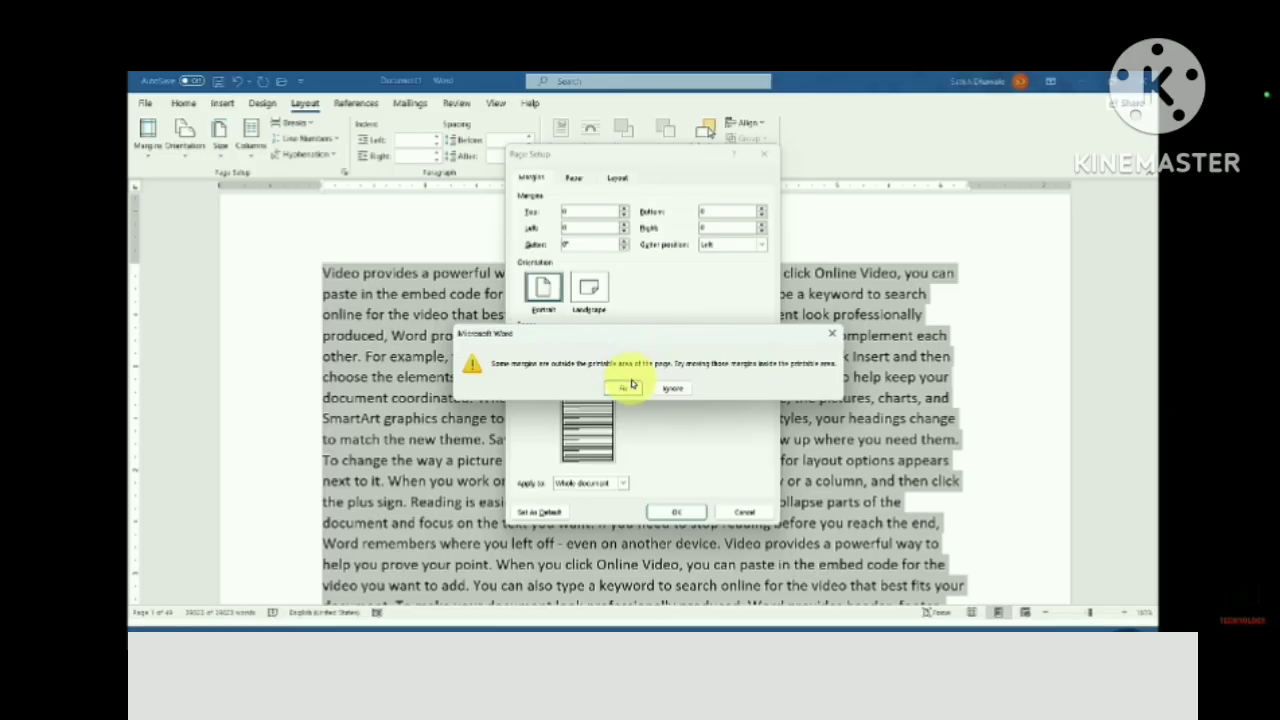
pyautogui.click(668, 389)
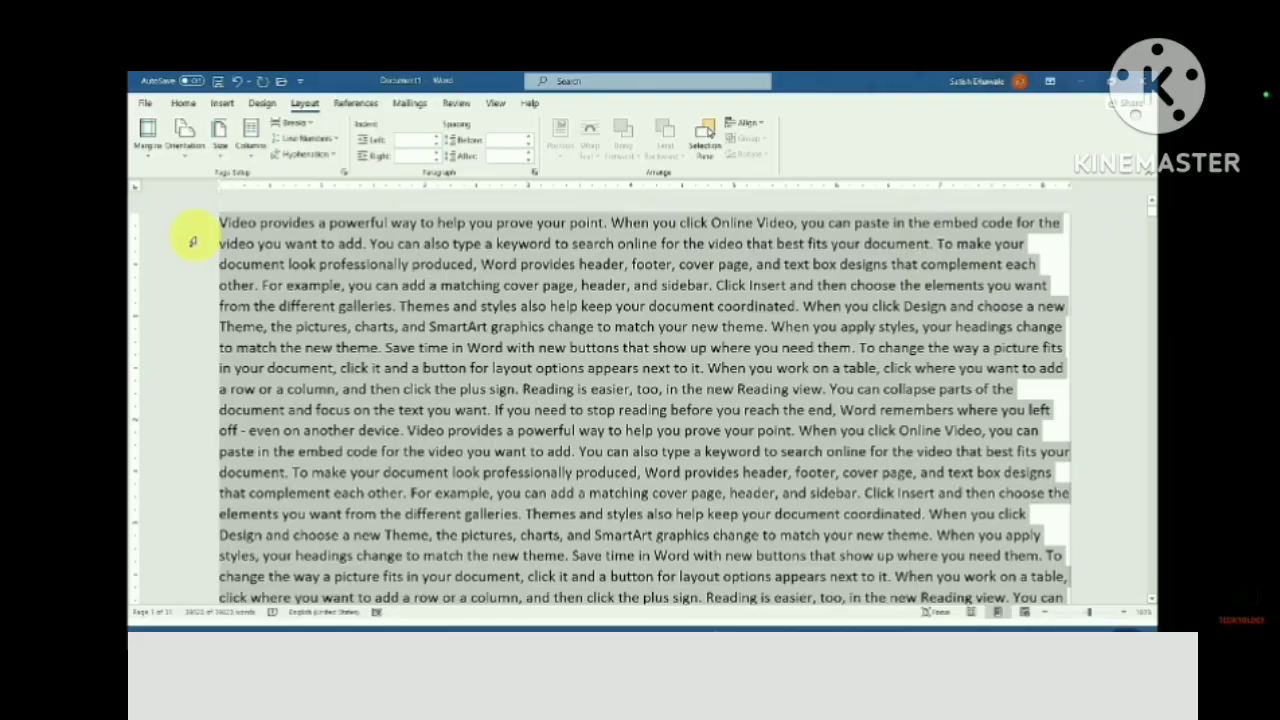
# Try the Narrow margin preset on the document, return it to Normal margins, and deselect the text
pyautogui.scroll(-6, 323, 314)
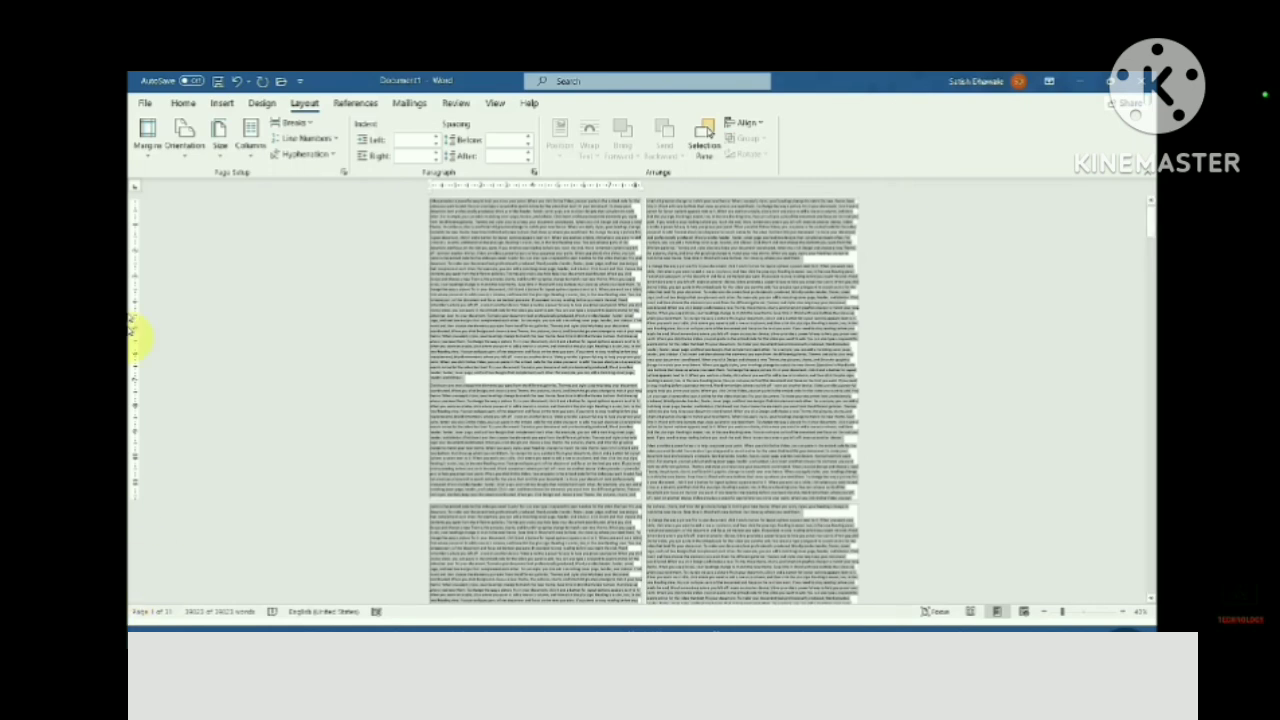
pyautogui.click(148, 140)
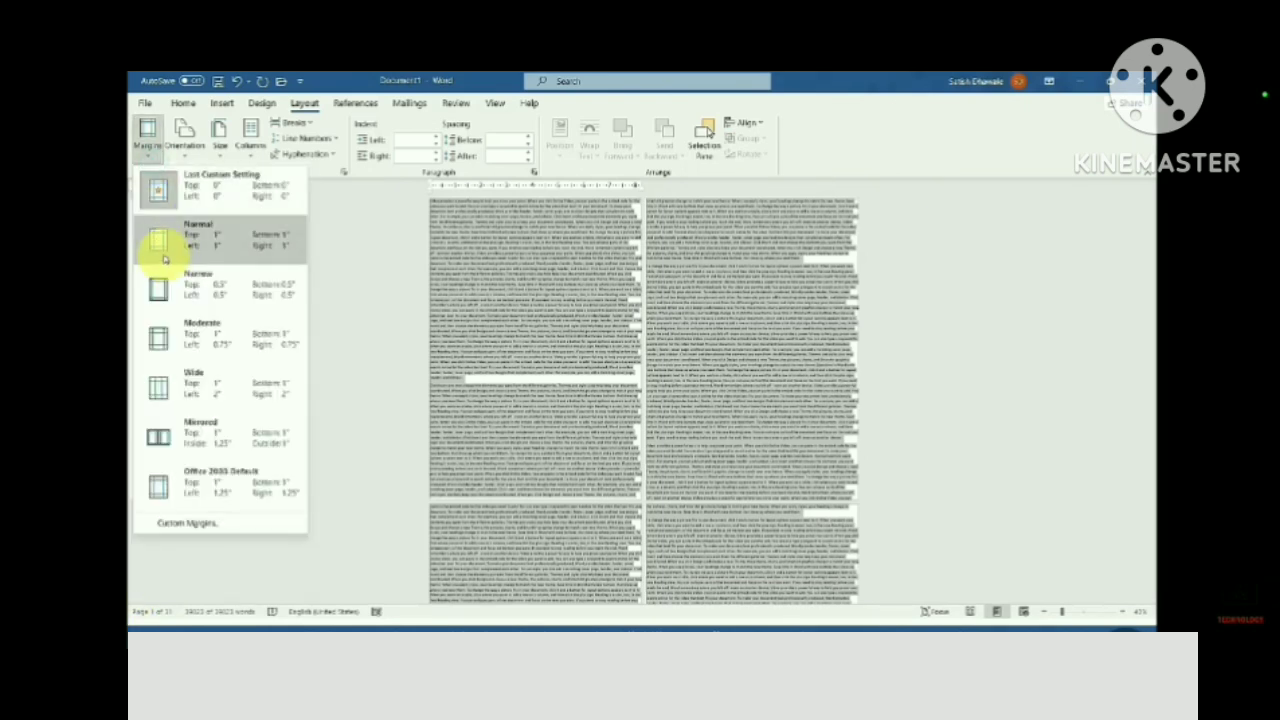
pyautogui.click(168, 286)
pyautogui.click(146, 138)
pyautogui.click(157, 237)
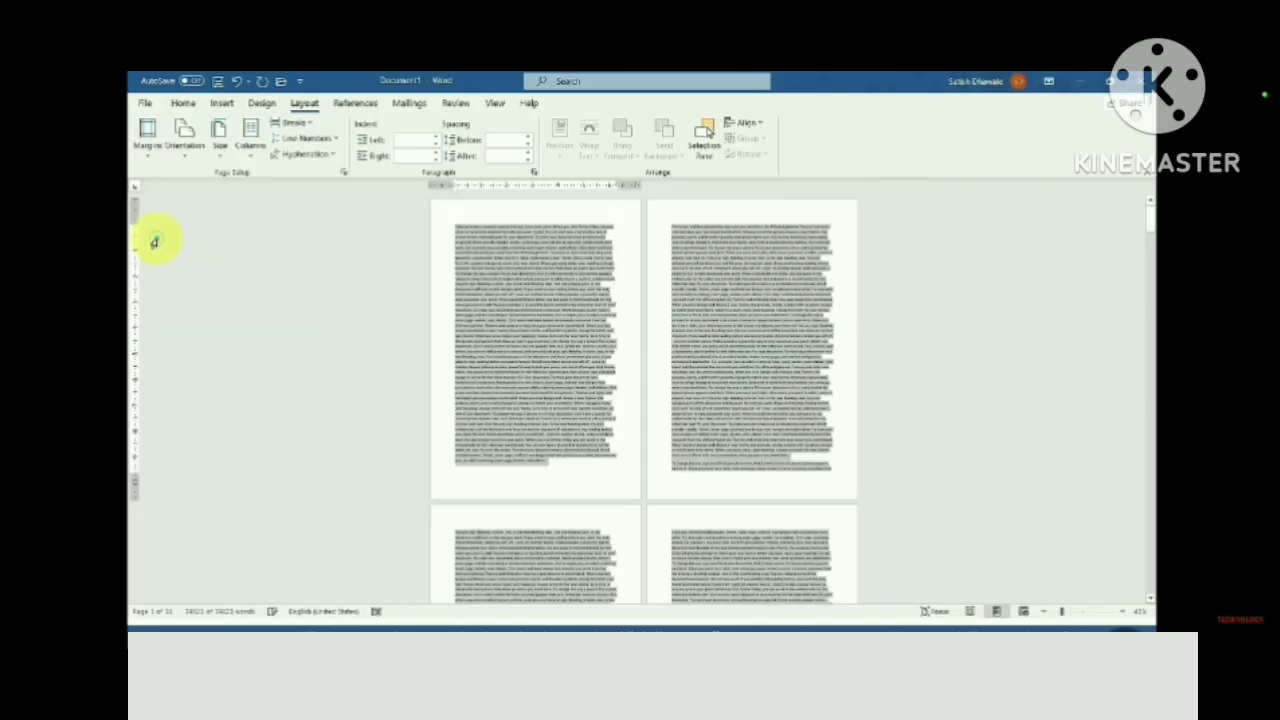
pyautogui.click(618, 333)
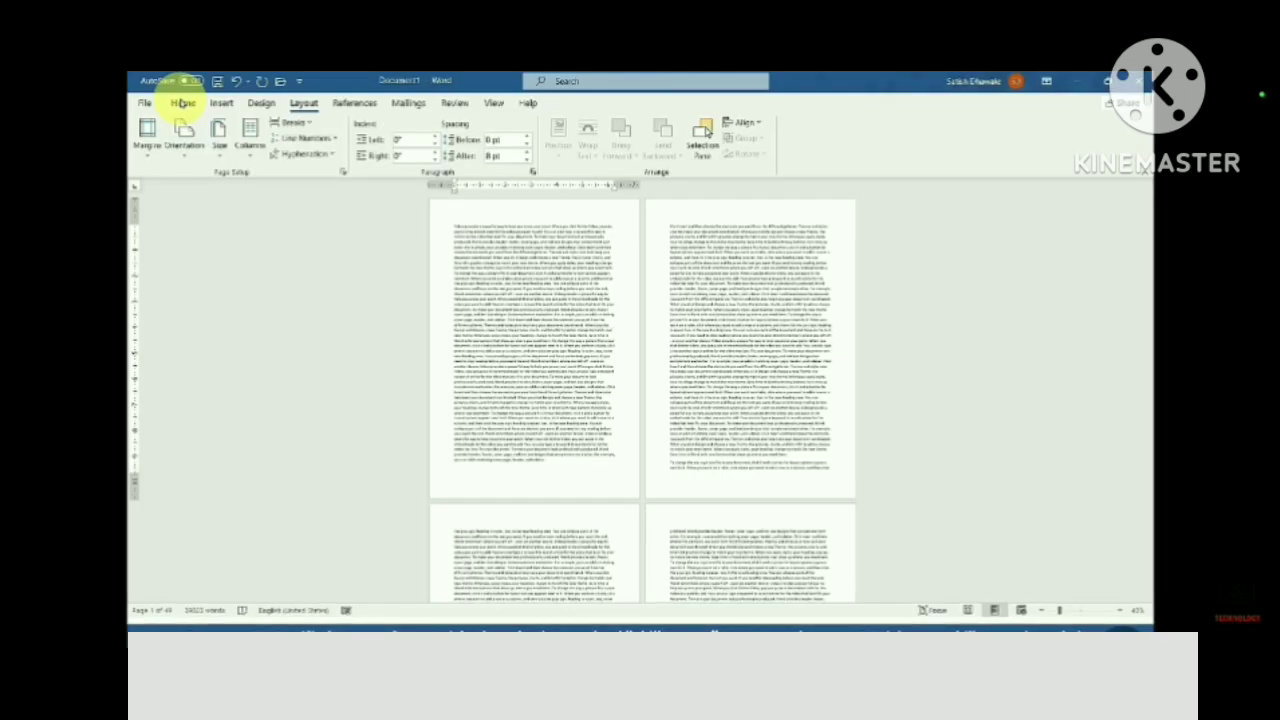
# Insert a new line above the first paragraph with the heading CHAPTER 1
pyautogui.click(183, 103)
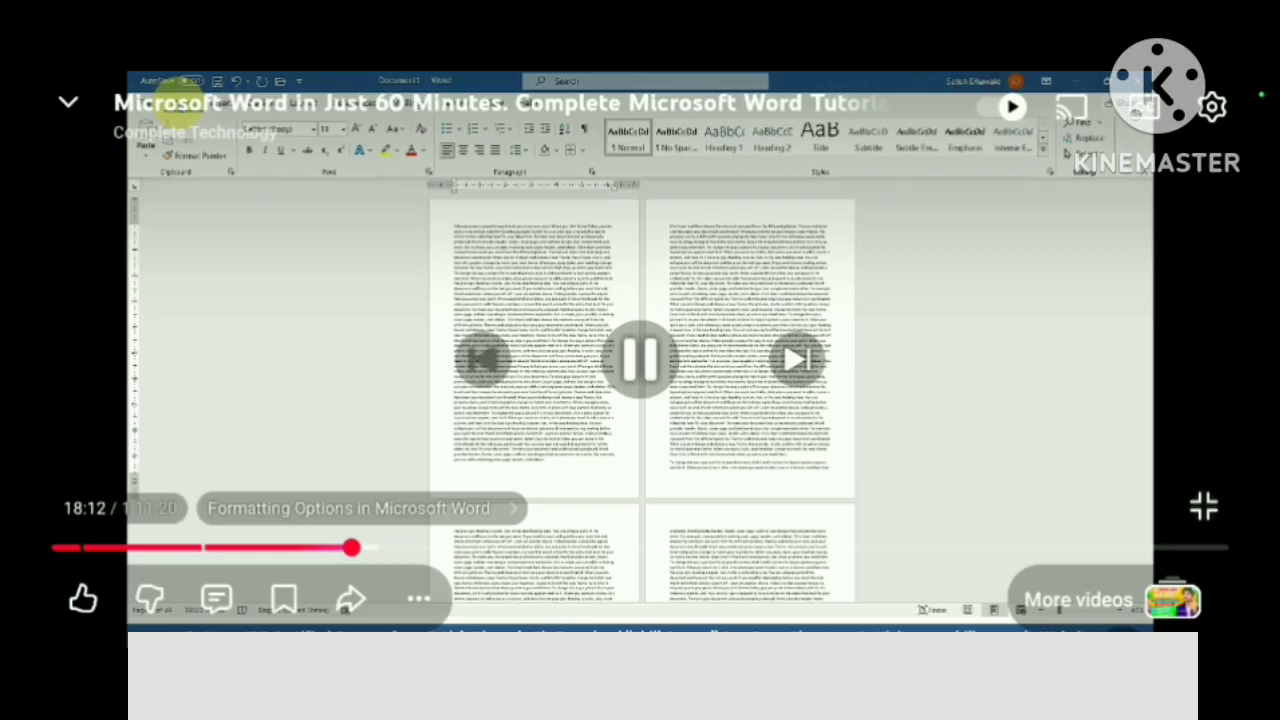
pyautogui.click(453, 226)
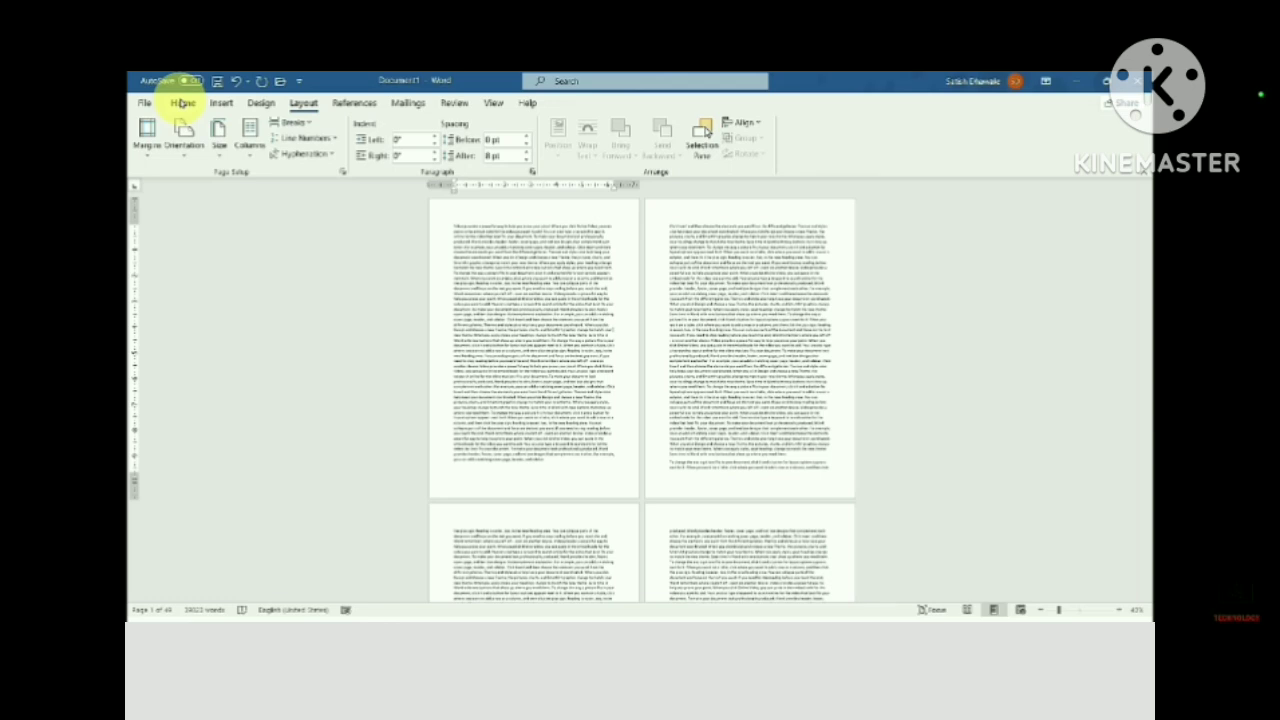
pyautogui.click(183, 103)
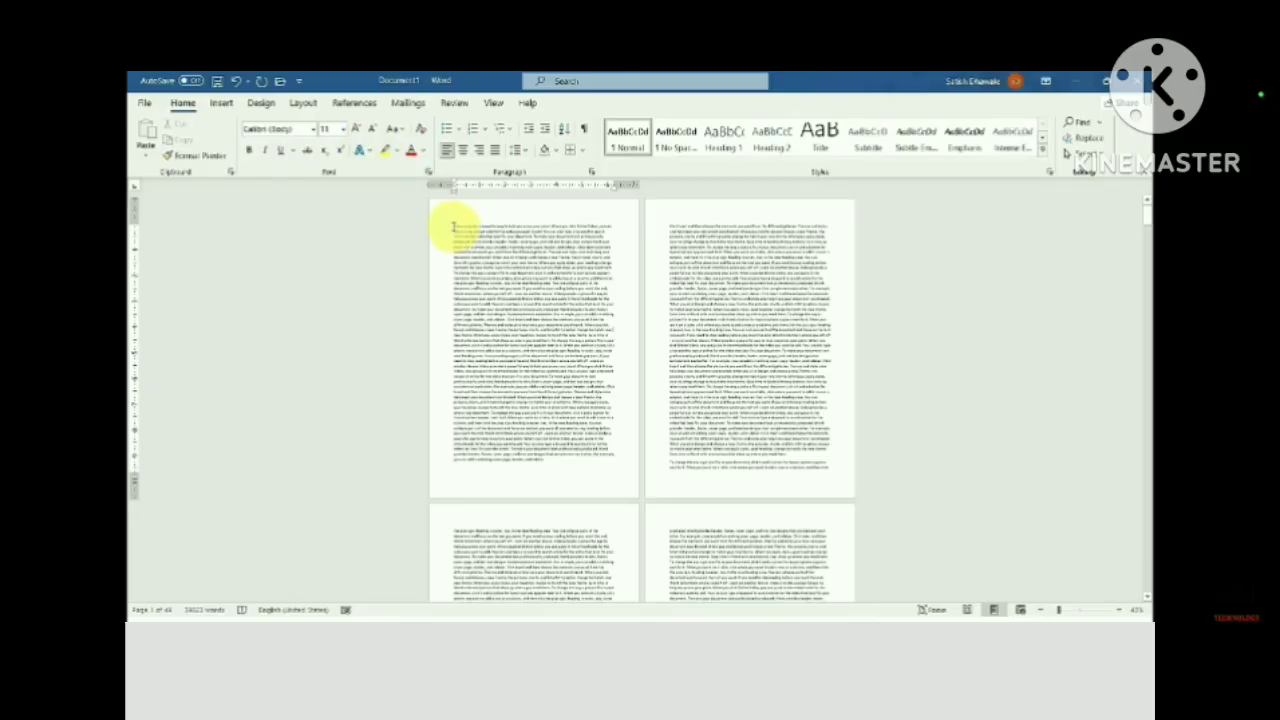
pyautogui.keyDown('ctrl'); pyautogui.scroll(4, 470, 212); pyautogui.keyUp('ctrl')
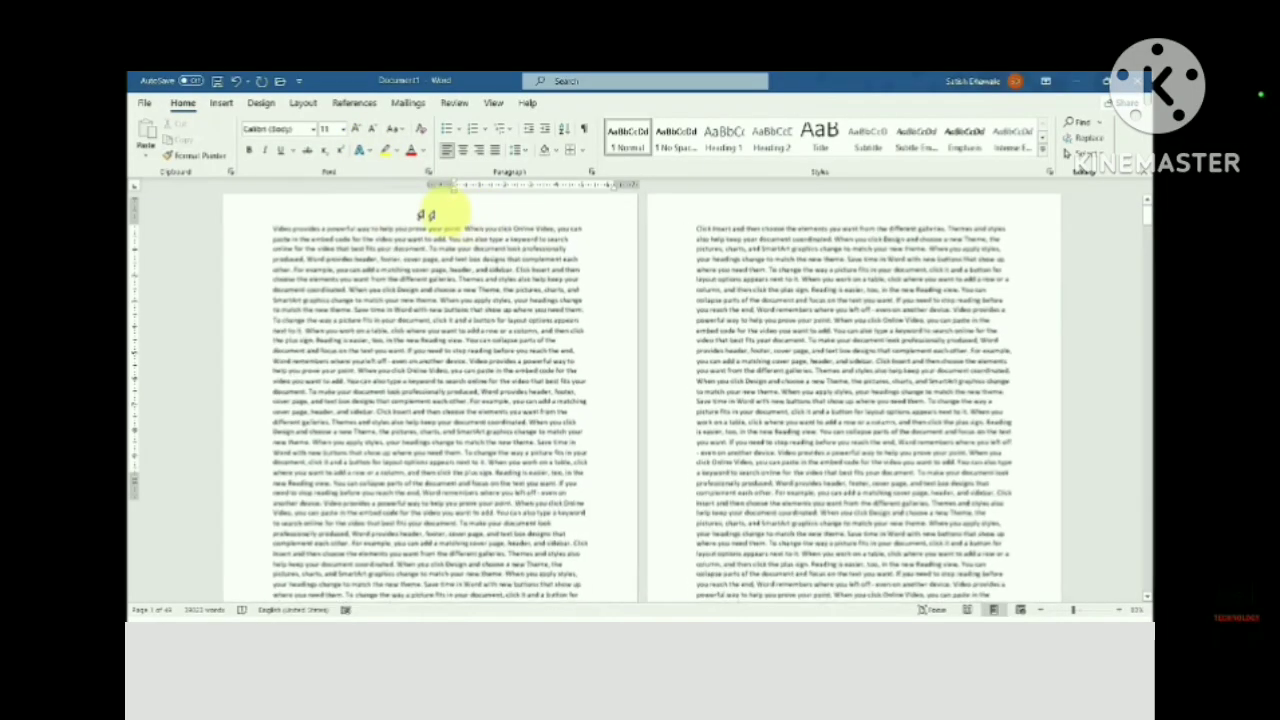
pyautogui.keyDown('ctrl'); pyautogui.scroll(5, 257, 214); pyautogui.keyUp('ctrl')
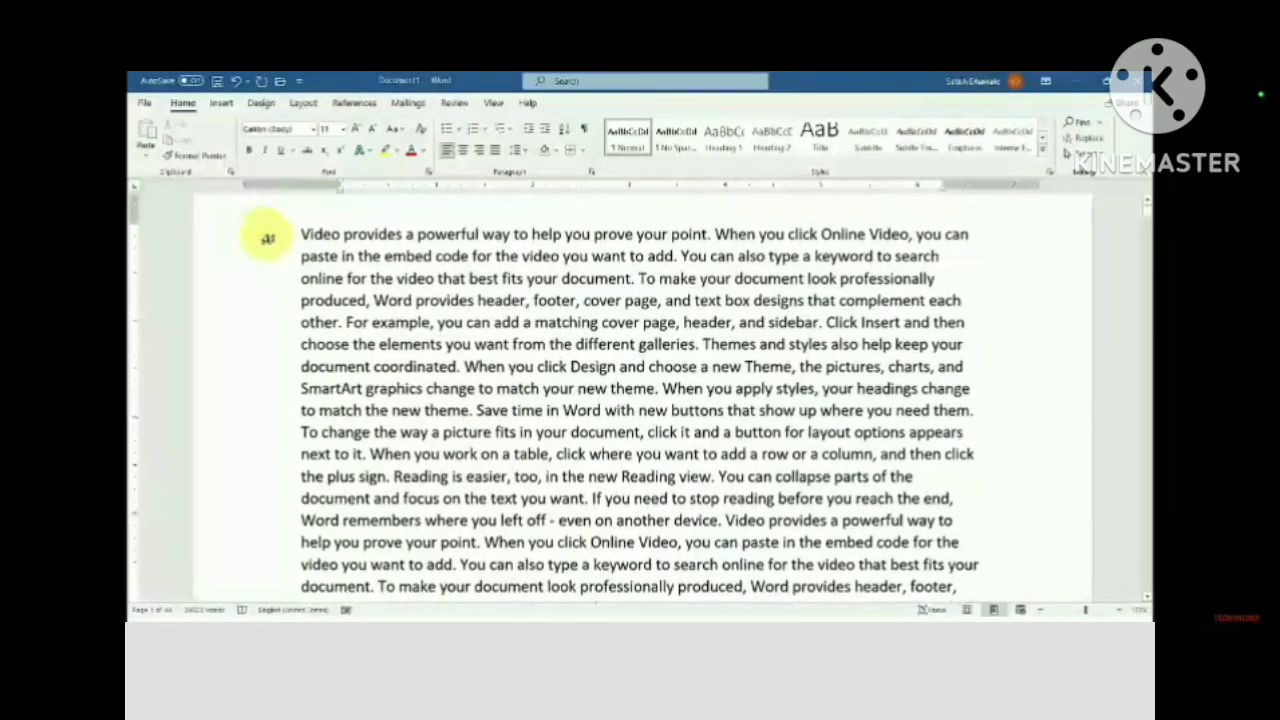
pyautogui.scroll(2, 267, 238)
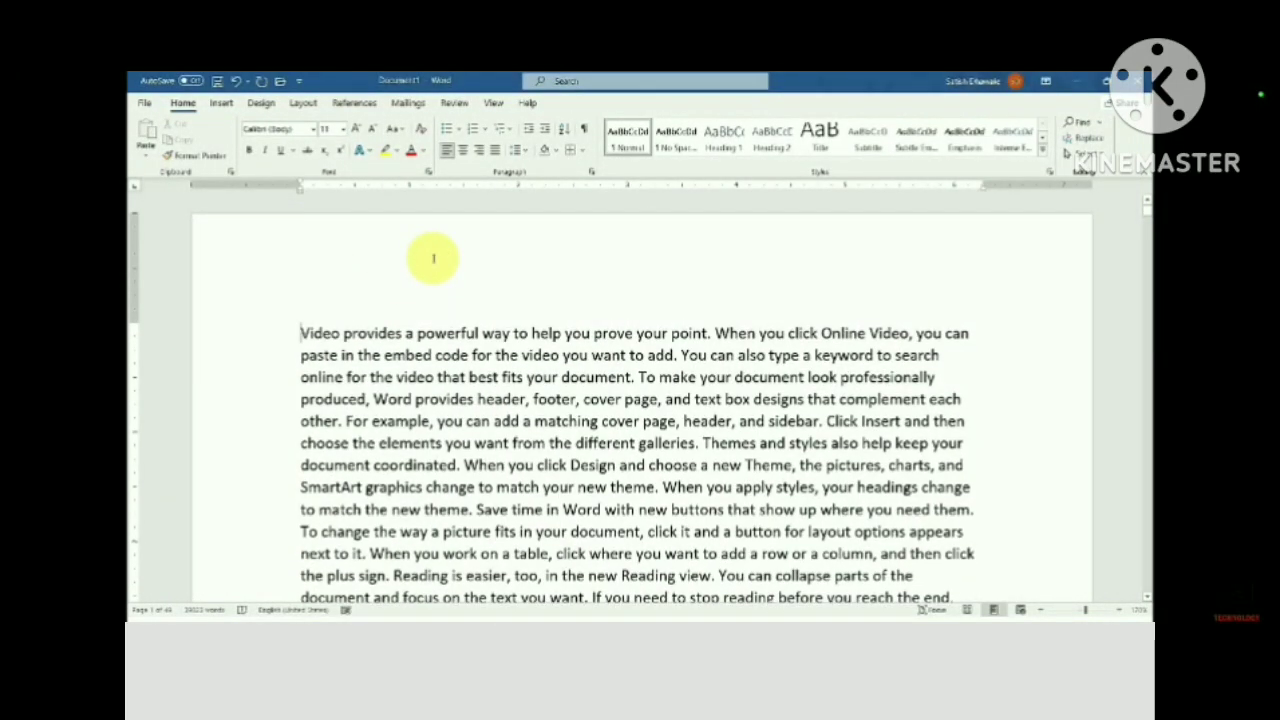
pyautogui.click(300, 333)
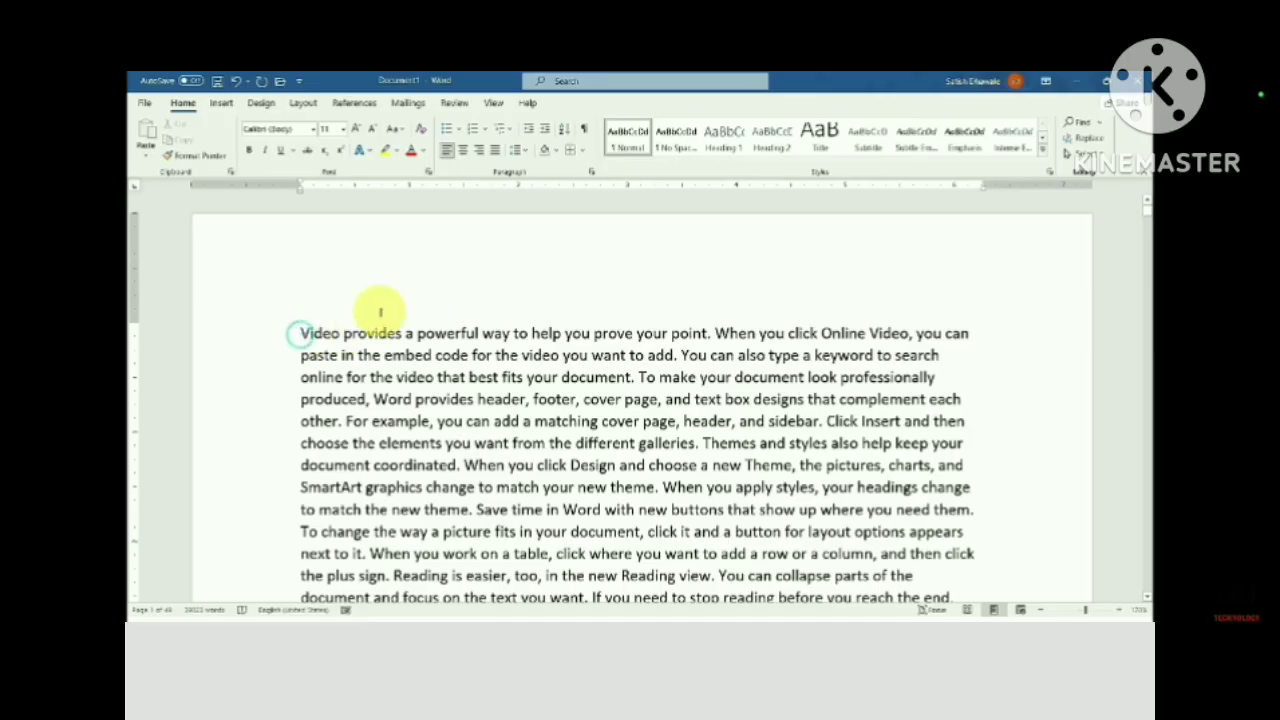
pyautogui.press('Return')
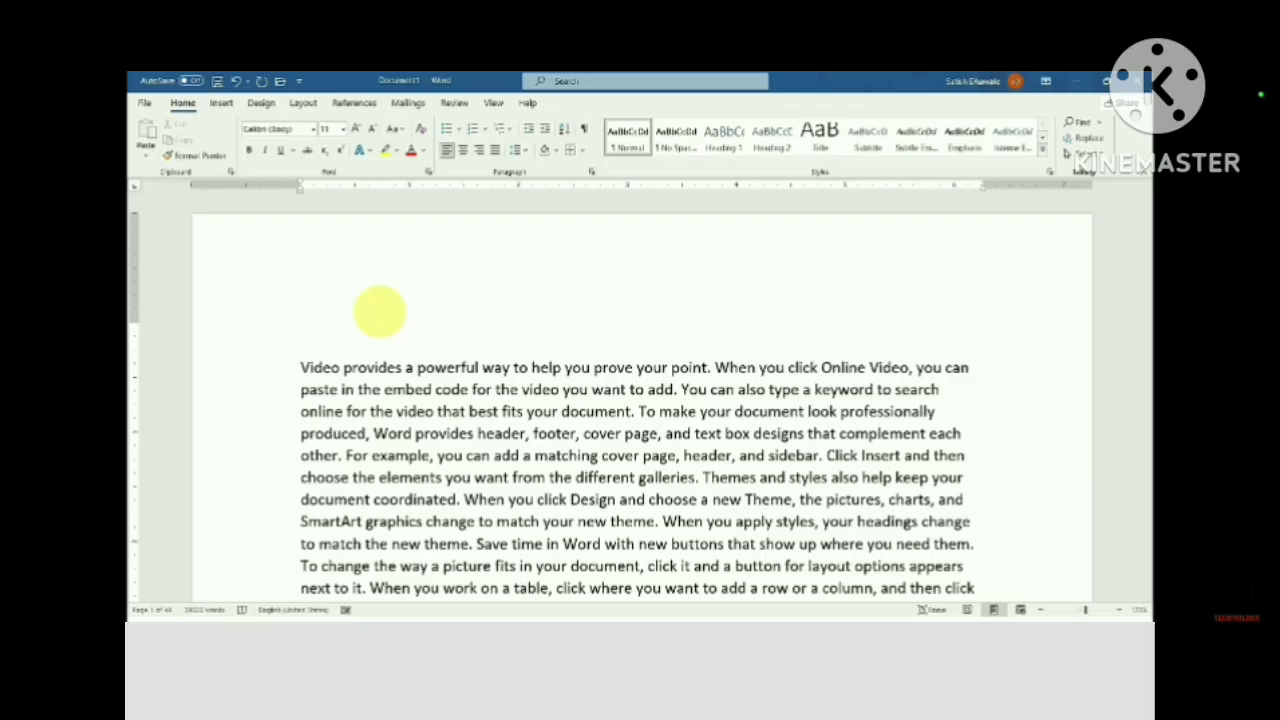
pyautogui.write('d')
pyautogui.write('HAPTER 1')
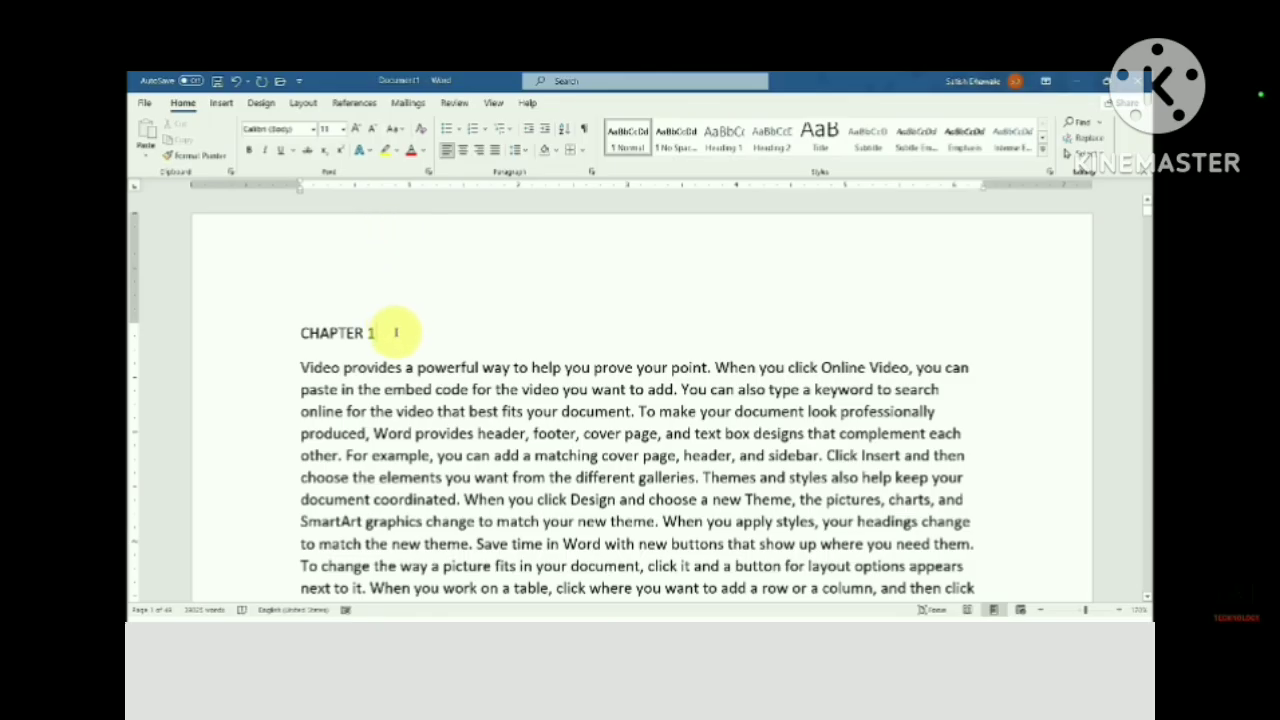
# Select the whole CHAPTER 1 heading line
pyautogui.tripleClick(390, 332)
pyautogui.click(380, 334)
pyautogui.moveTo(383, 334); pyautogui.dragTo(301, 334)
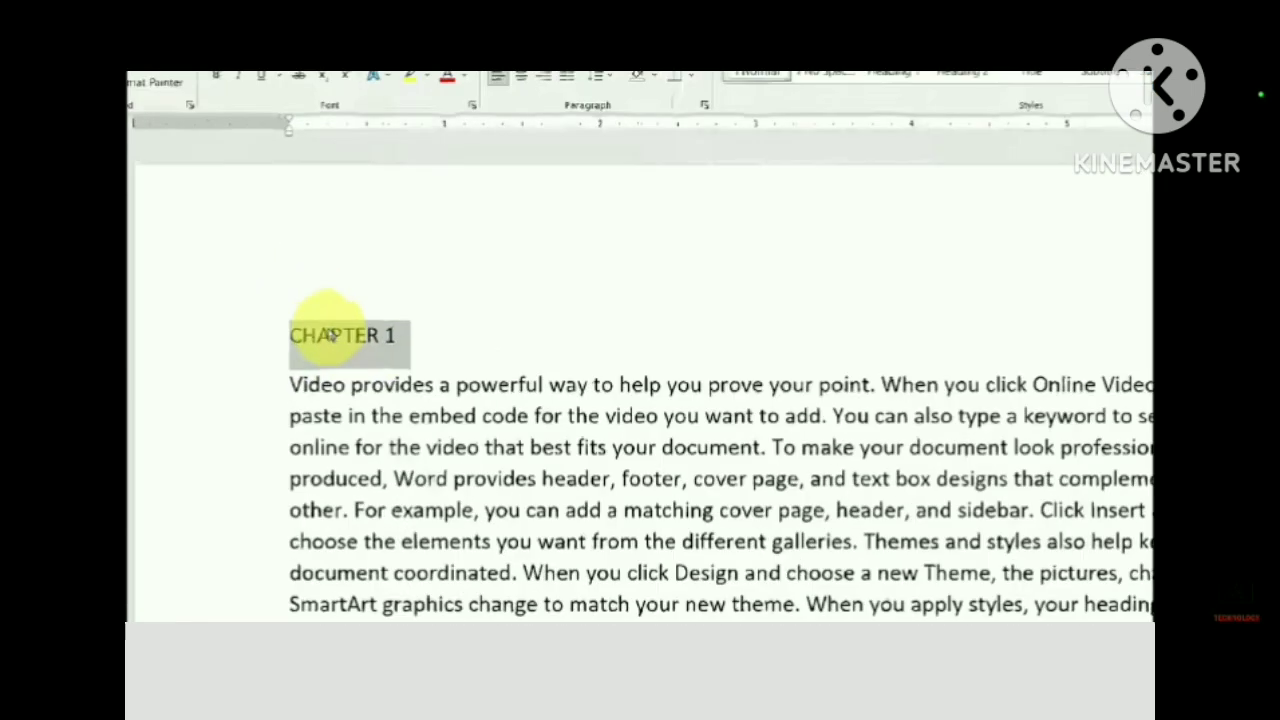
pyautogui.click(463, 343)
pyautogui.moveTo(463, 343); pyautogui.dragTo(249, 351)
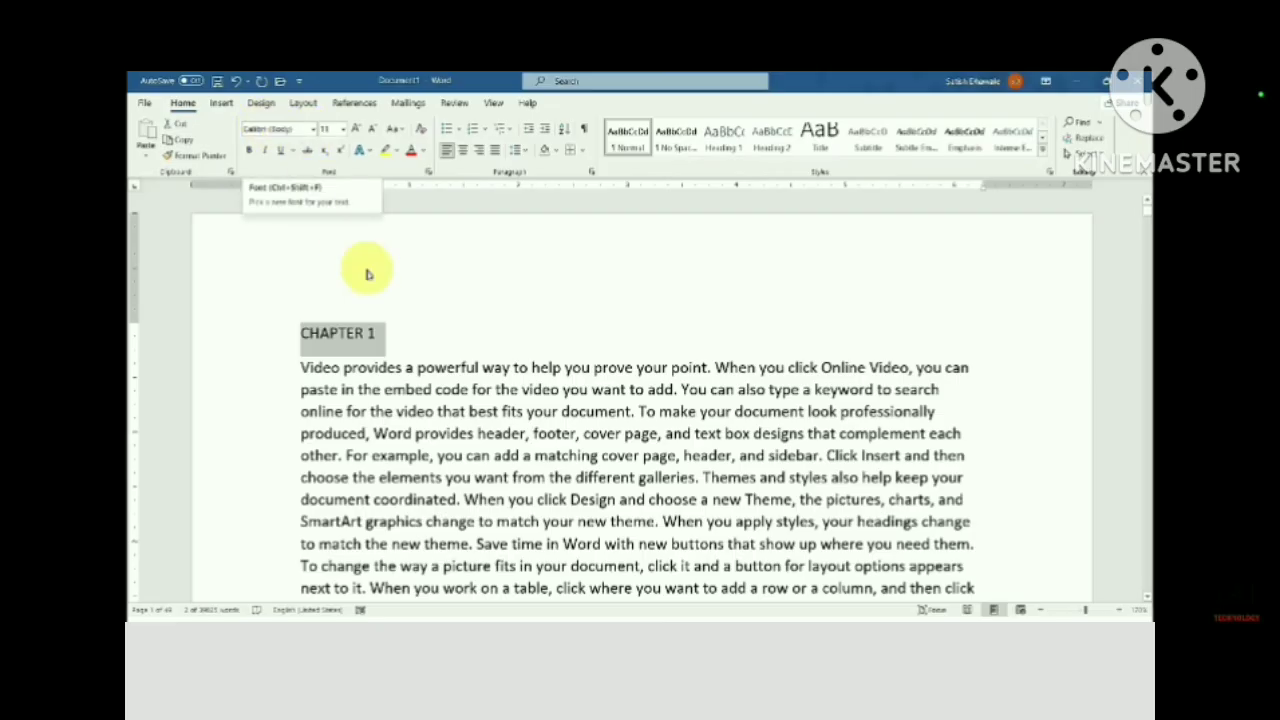
# Try growing and shrinking the CHAPTER 1 heading's font stepwise, and set its size to 24
pyautogui.click(355, 129)
pyautogui.click(355, 129)
pyautogui.click(355, 129)
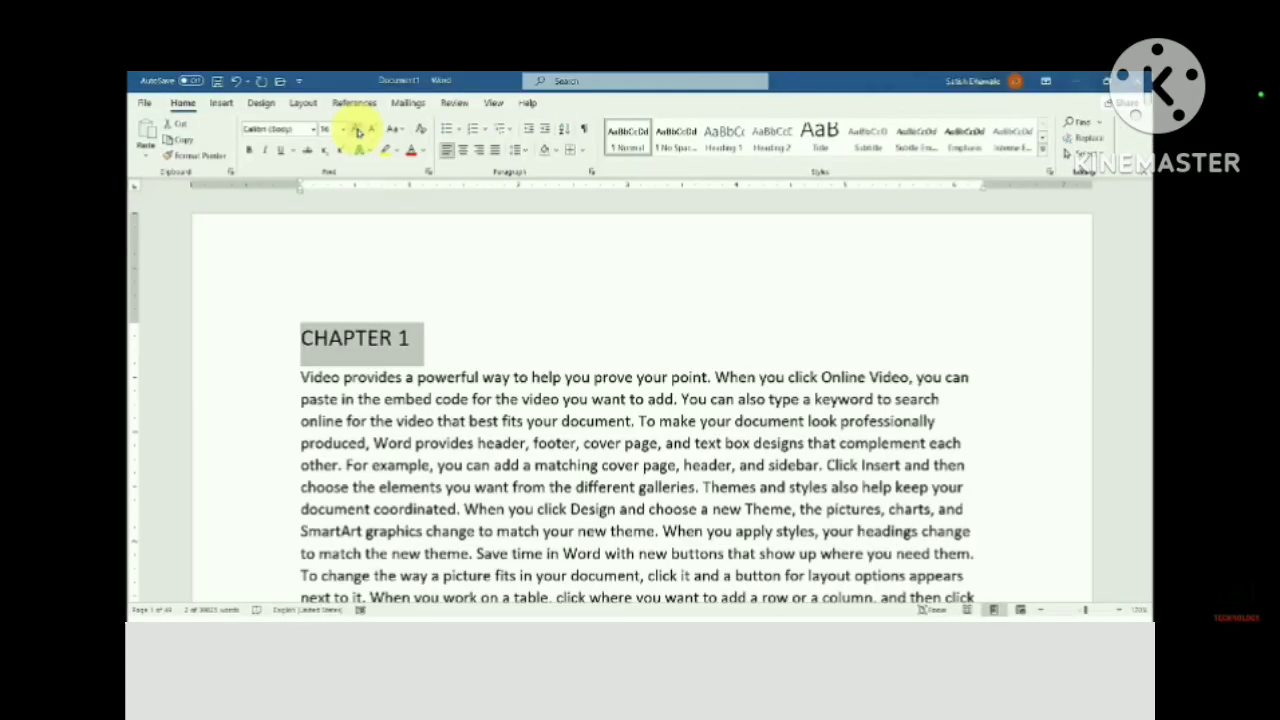
pyautogui.click(357, 130)
pyautogui.click(357, 130)
pyautogui.click(357, 130)
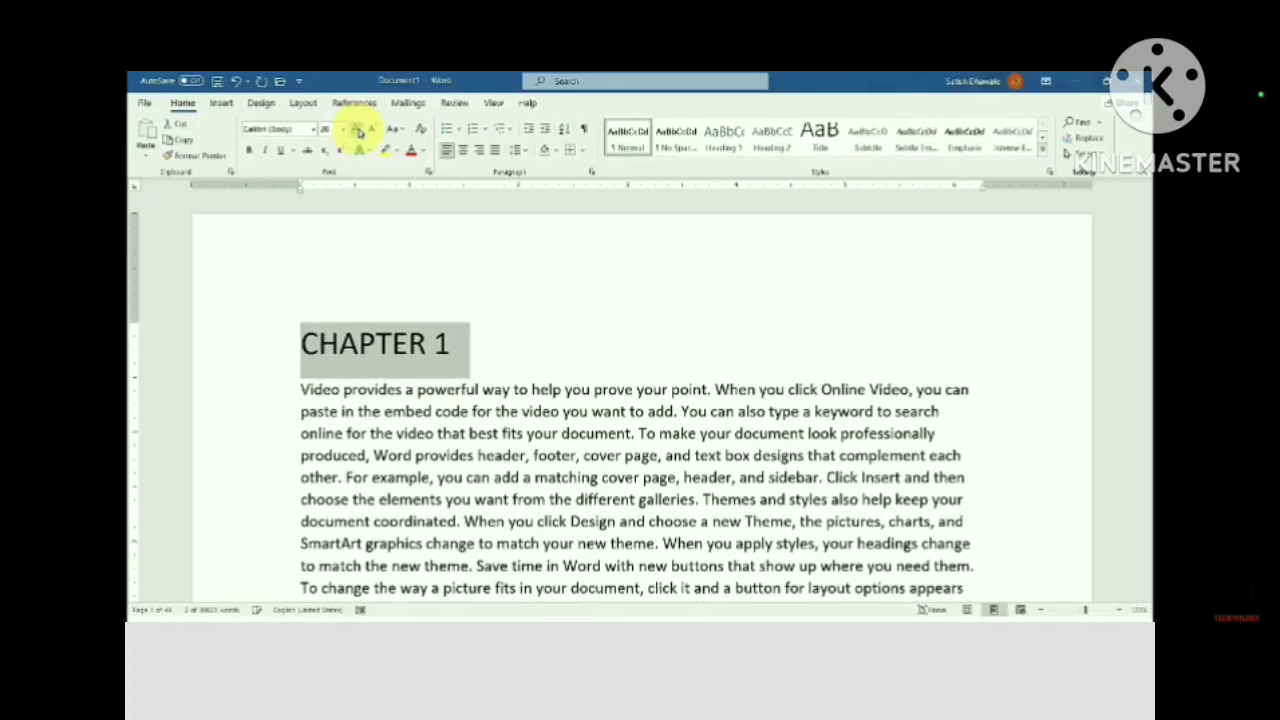
pyautogui.click(357, 130)
pyautogui.click(373, 130)
pyautogui.click(373, 130)
pyautogui.click(373, 130)
pyautogui.click(343, 130)
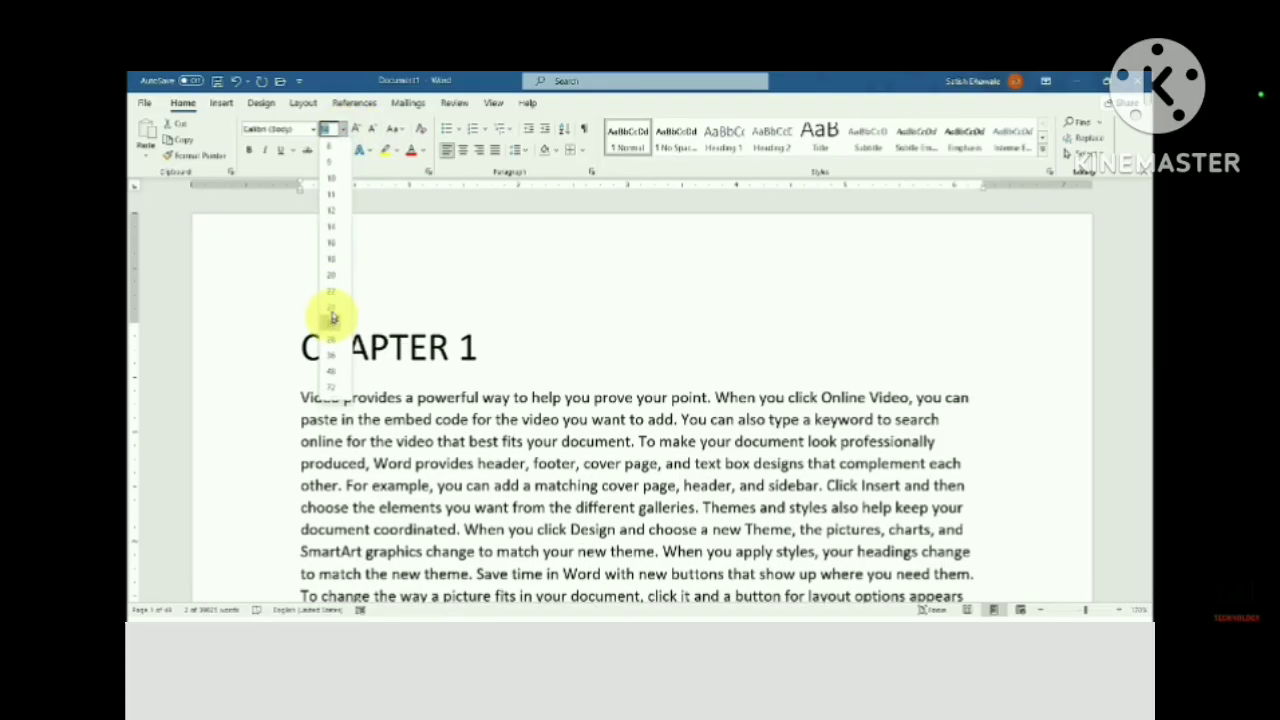
pyautogui.click(333, 312)
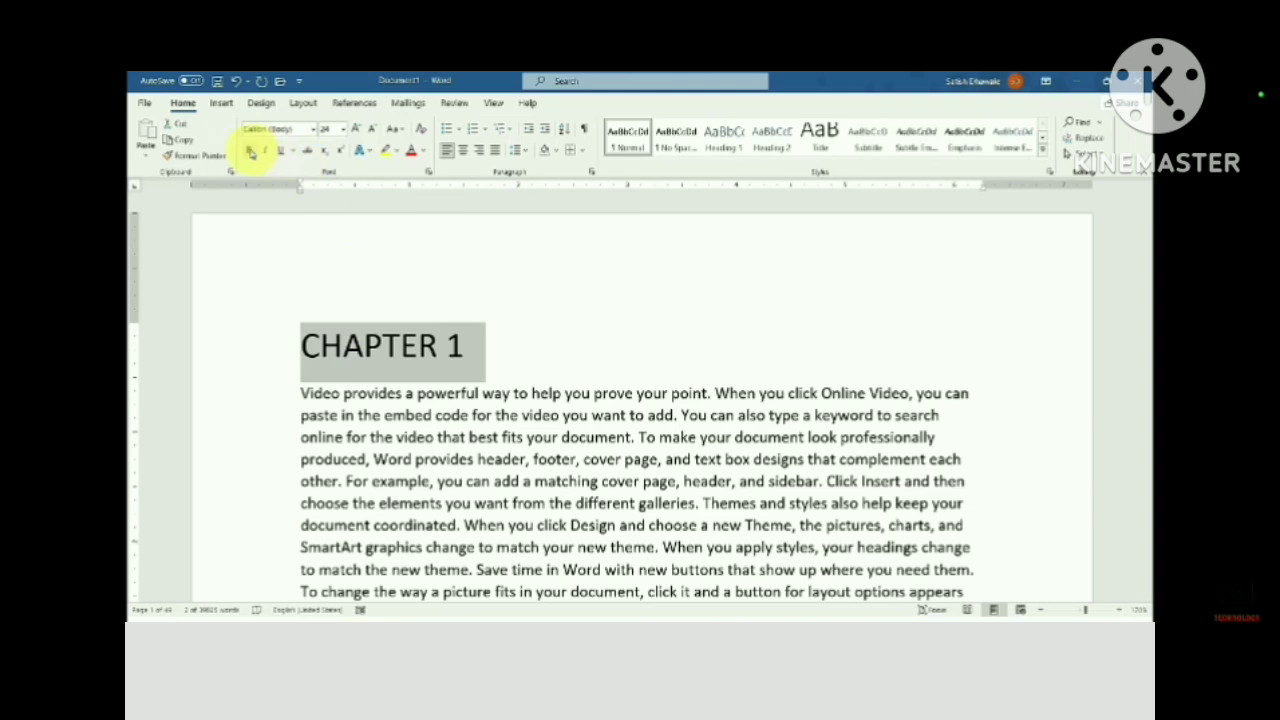
# Make the CHAPTER 1 heading bold, and switch italic on and off again
pyautogui.click(249, 150)
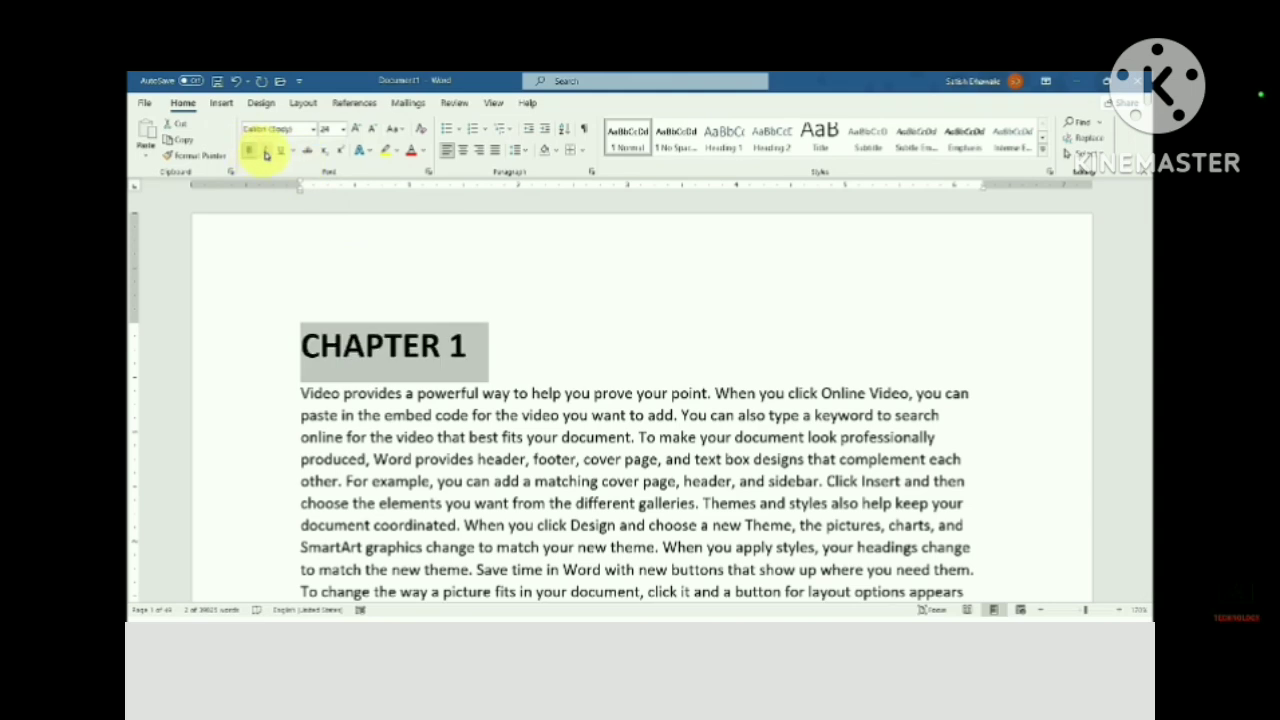
pyautogui.click(265, 152)
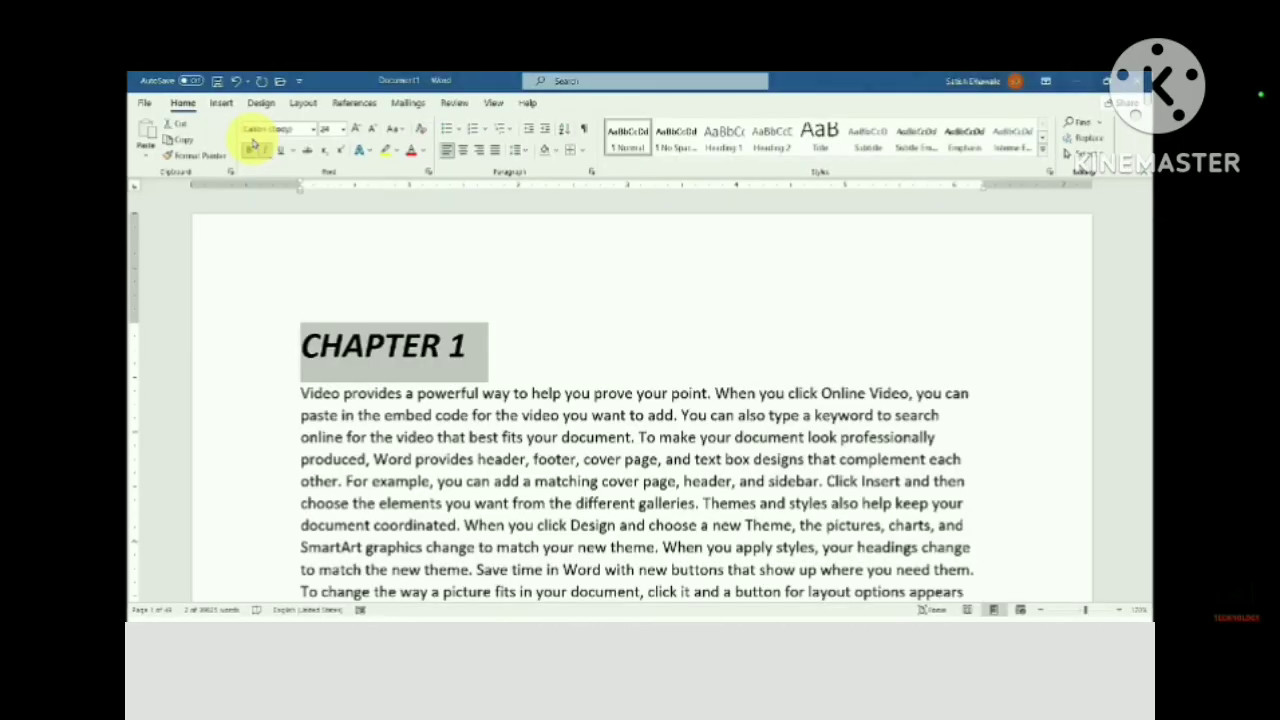
pyautogui.click(263, 149)
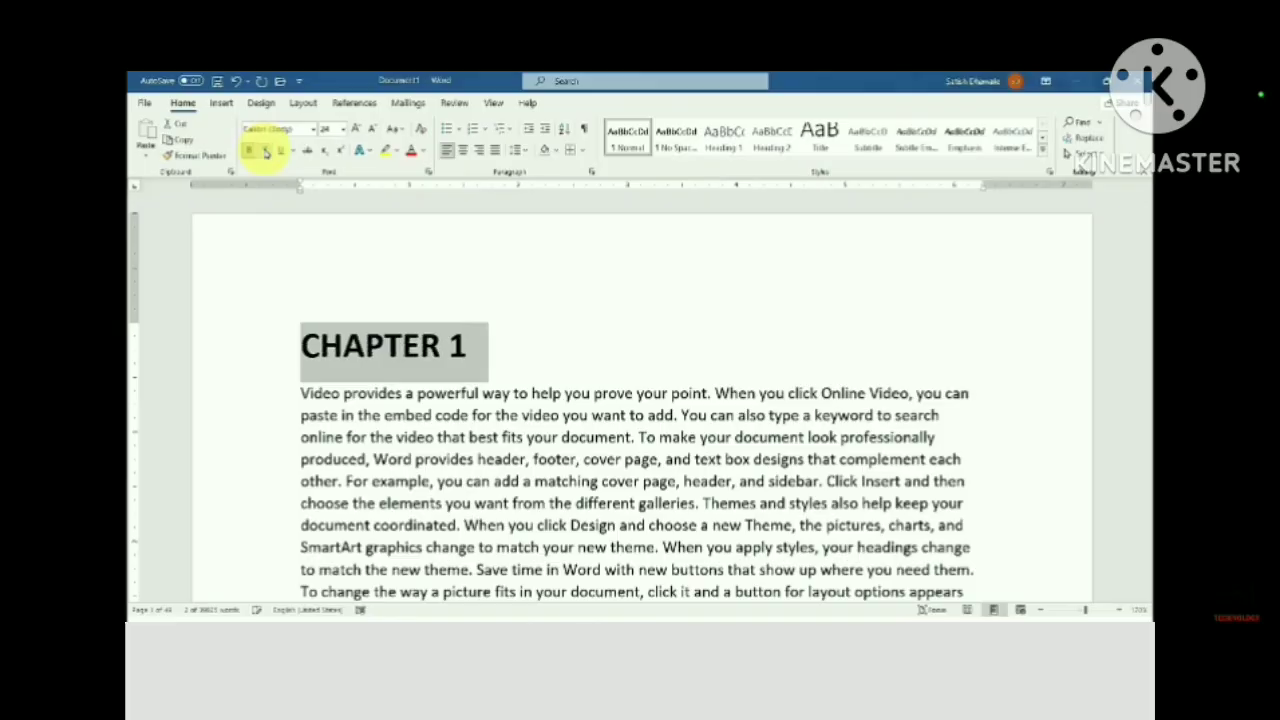
# Try a plain underline on the CHAPTER 1 heading, remove it, and apply a dashed underline instead
pyautogui.click(282, 151)
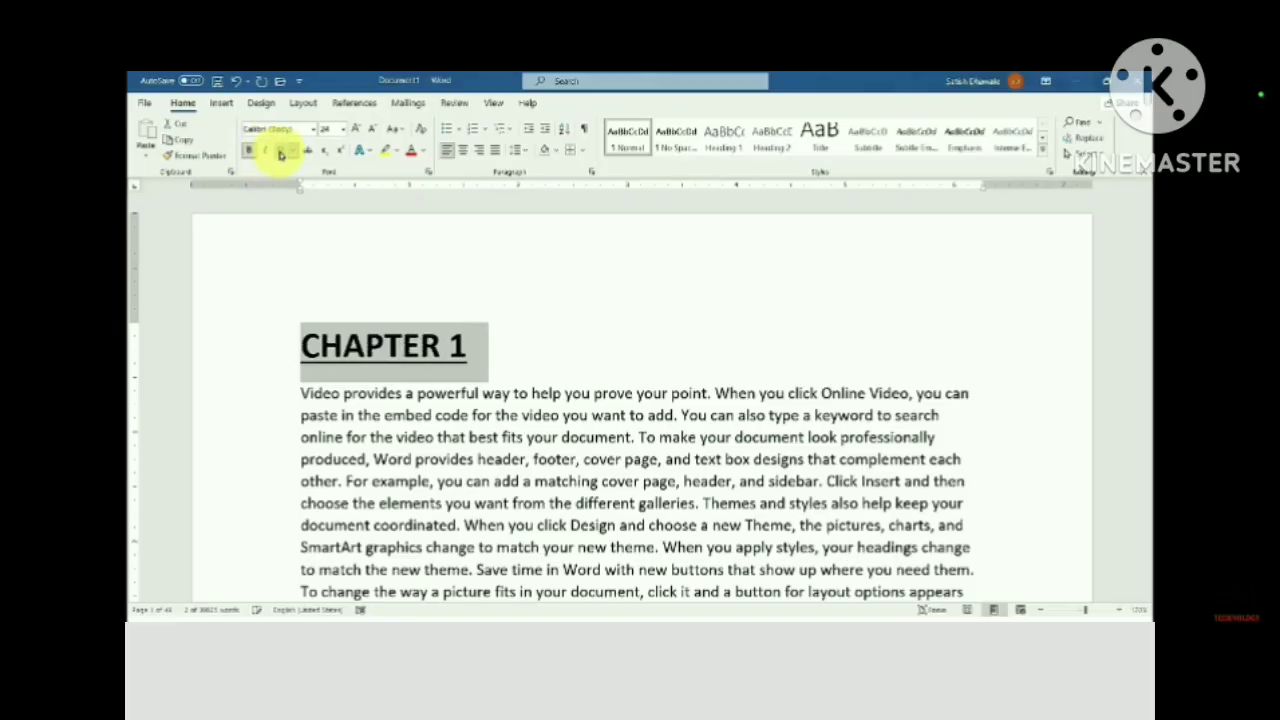
pyautogui.click(284, 152)
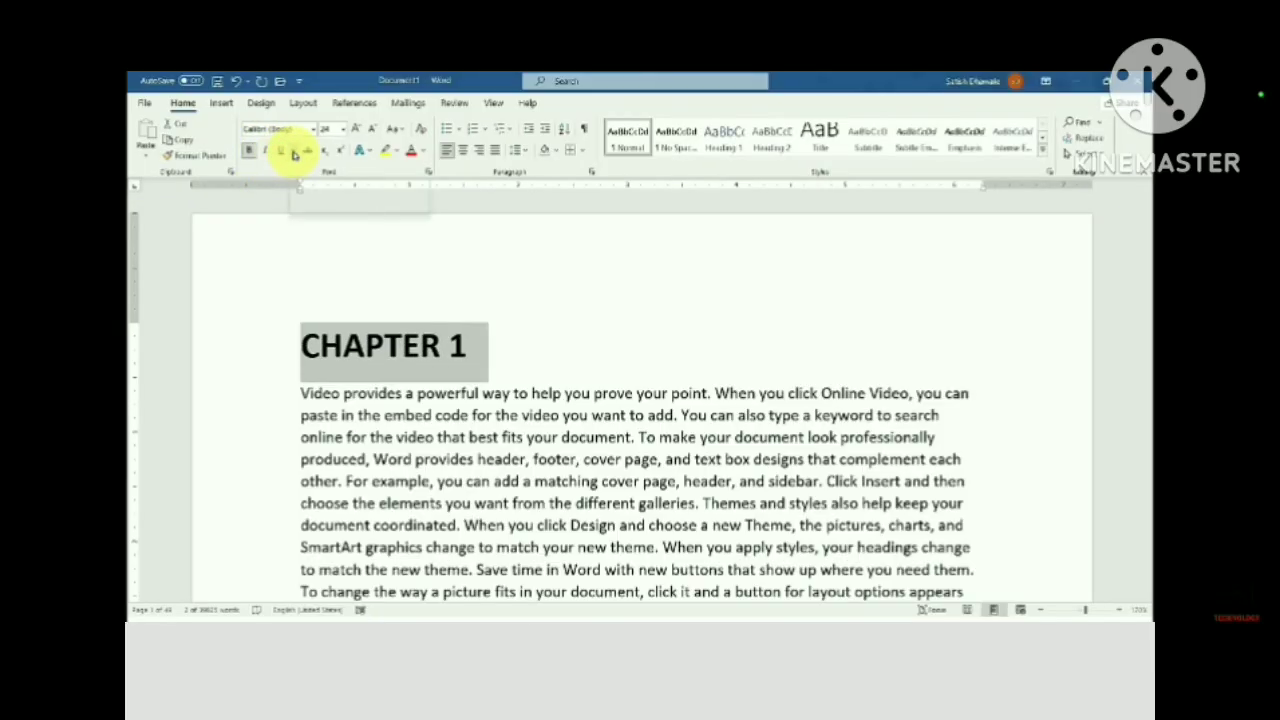
pyautogui.click(293, 152)
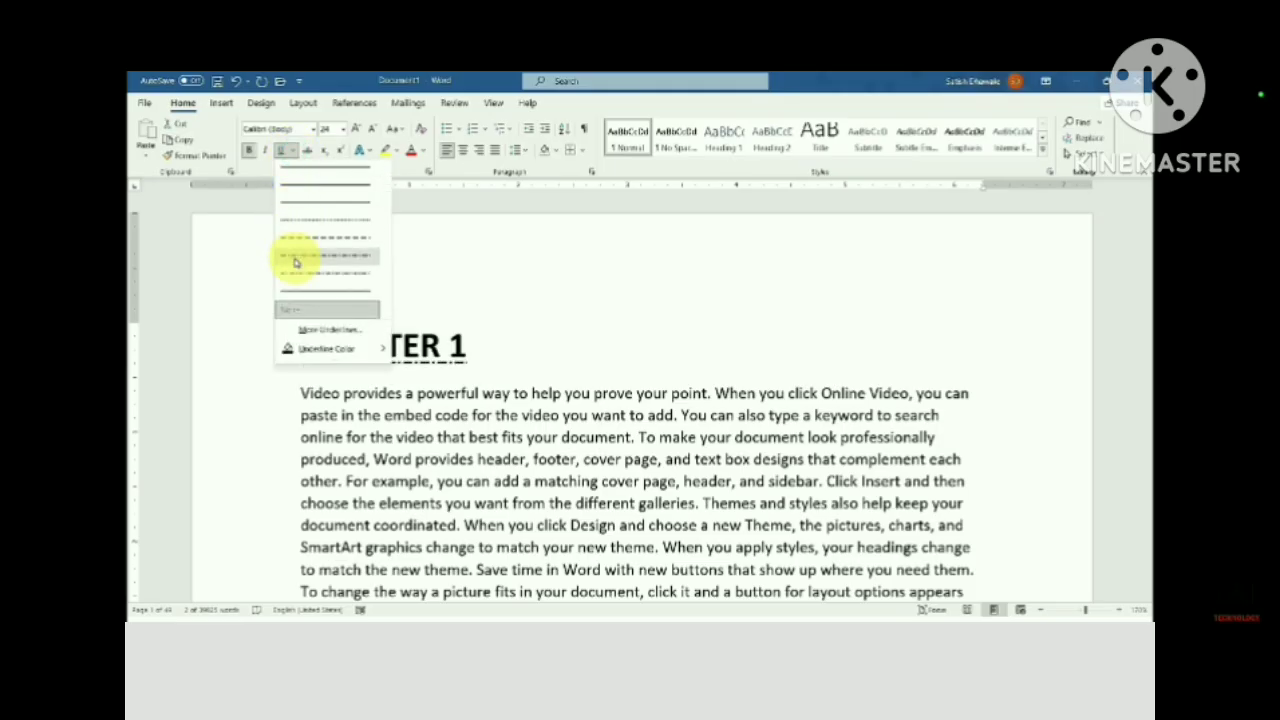
pyautogui.click(295, 250)
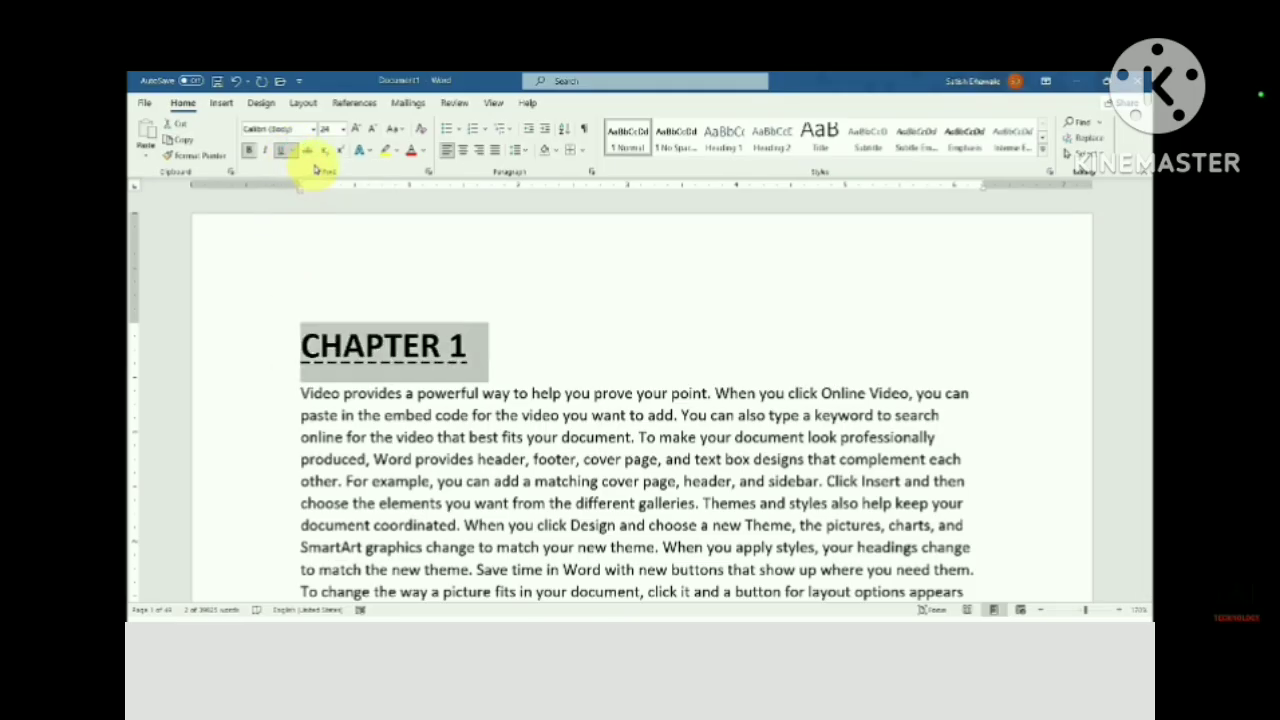
# Color the CHAPTER 1 heading purple and change its font to Bowlby One SC
pyautogui.click(423, 152)
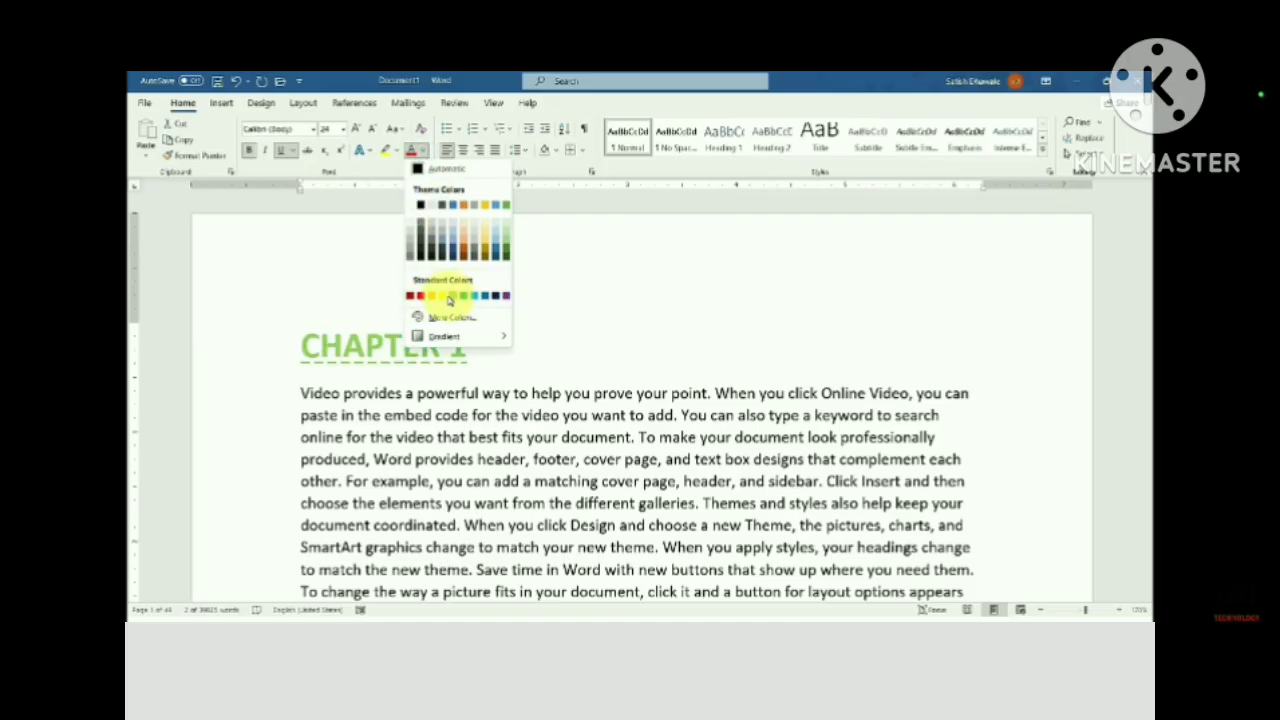
pyautogui.click(507, 297)
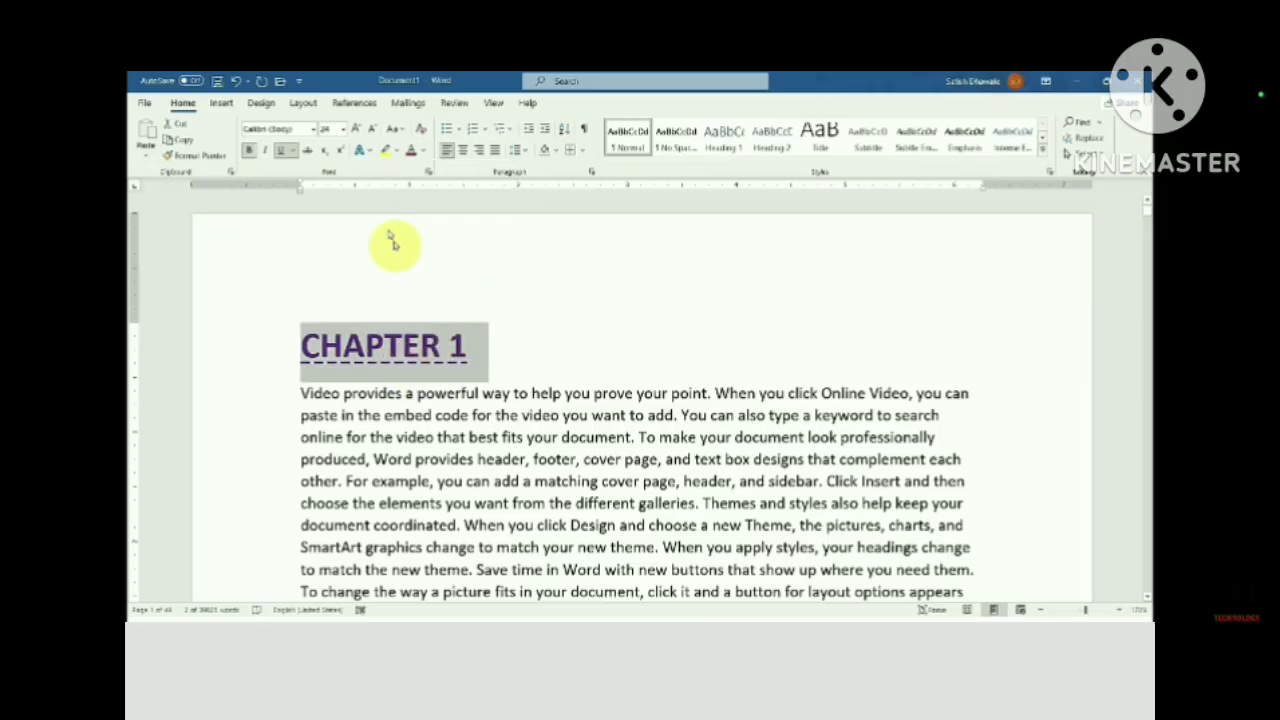
pyautogui.click(313, 133)
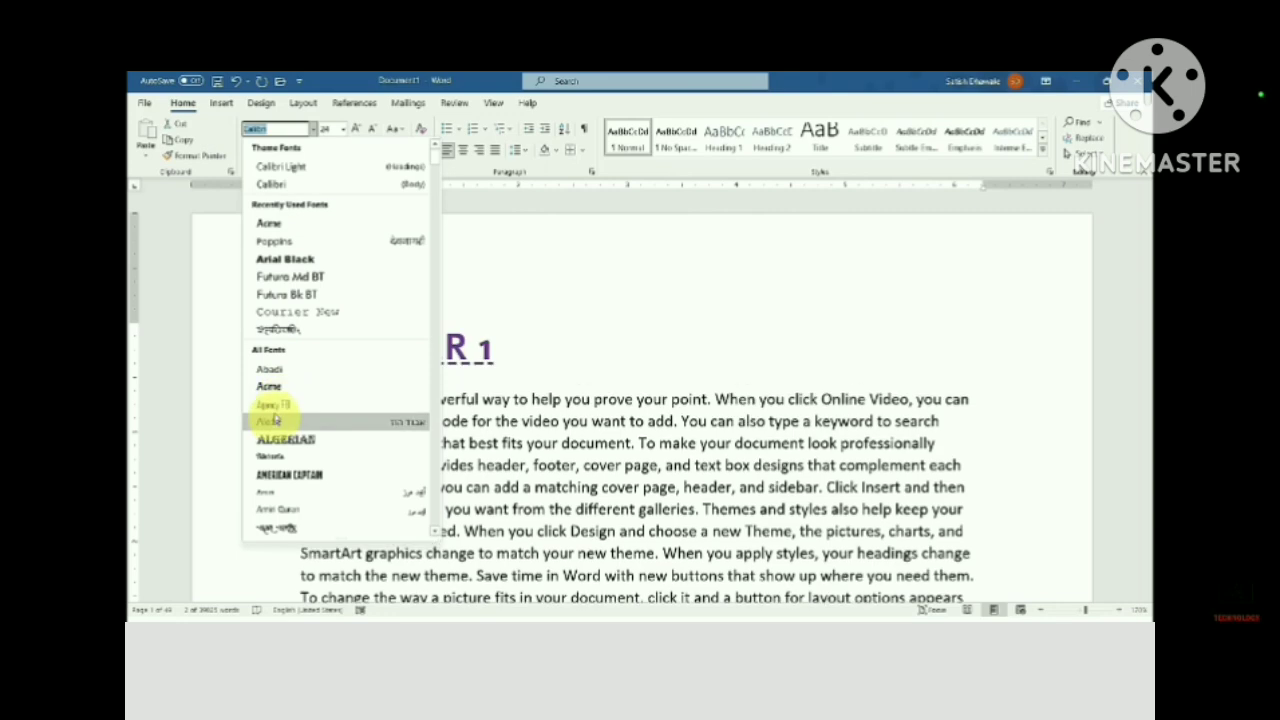
pyautogui.scroll(-3, 280, 380)
pyautogui.scroll(-3, 288, 393)
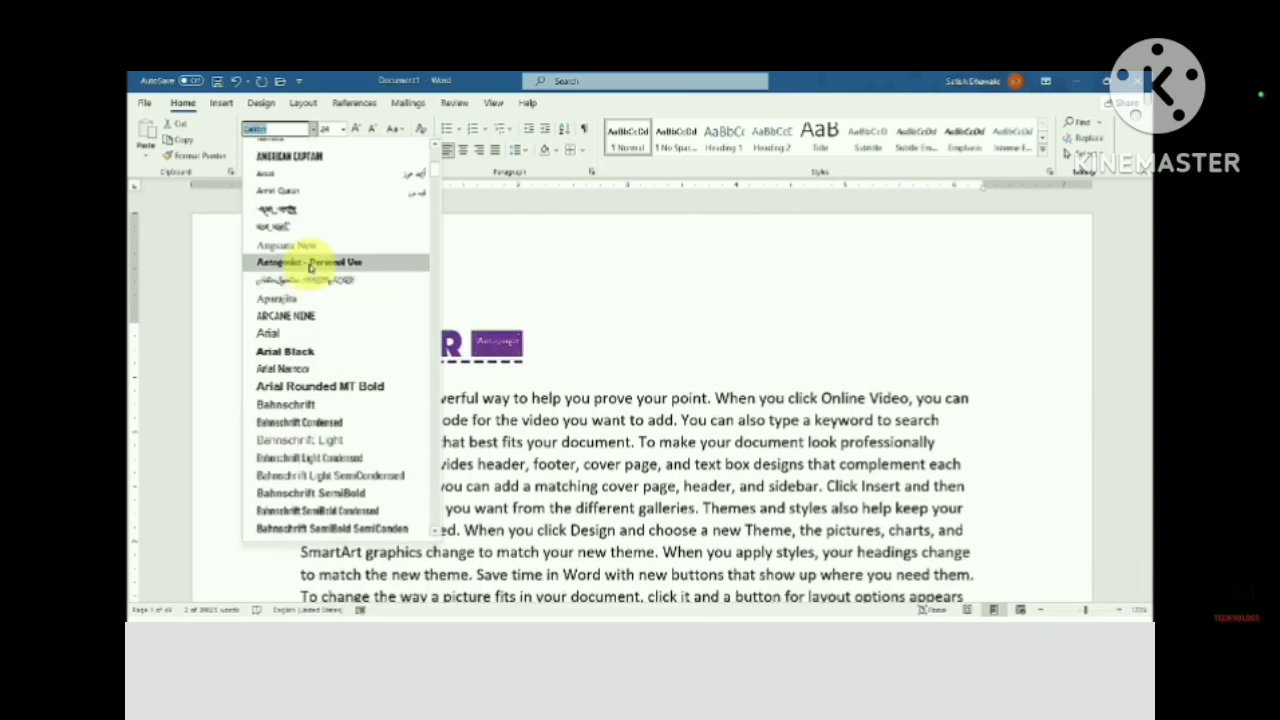
pyautogui.scroll(-3, 310, 265)
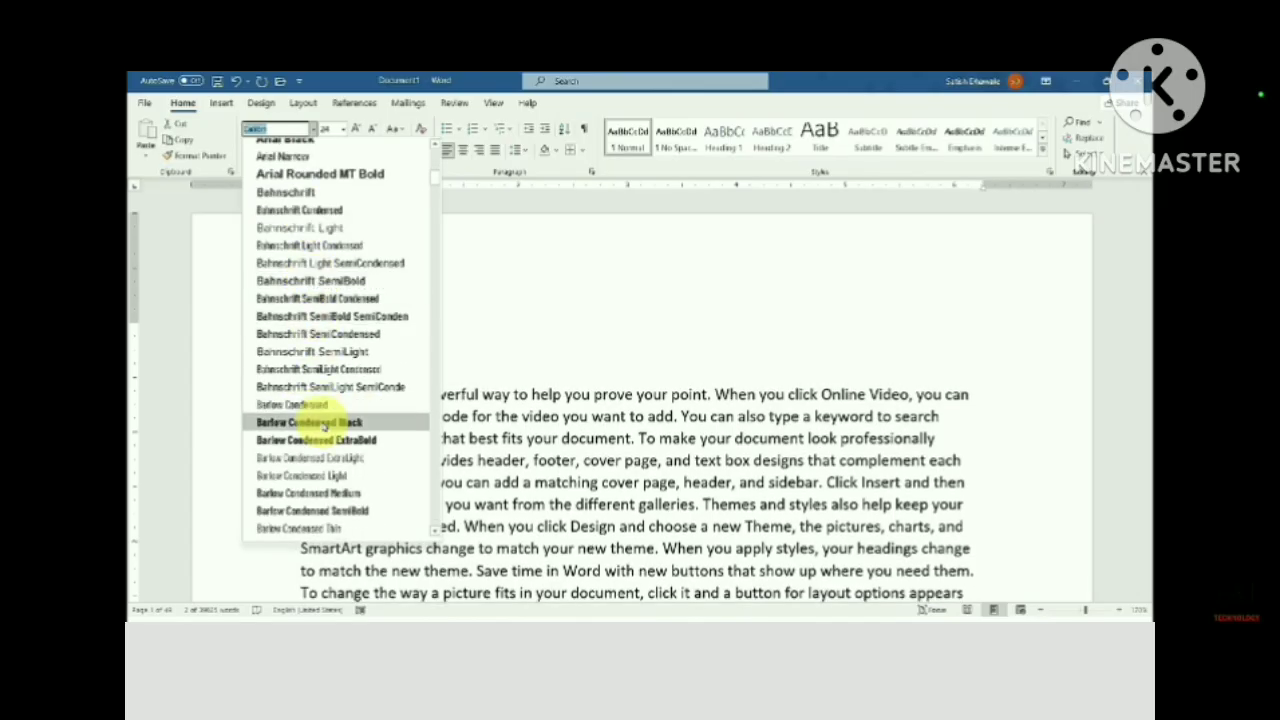
pyautogui.scroll(-5, 323, 425)
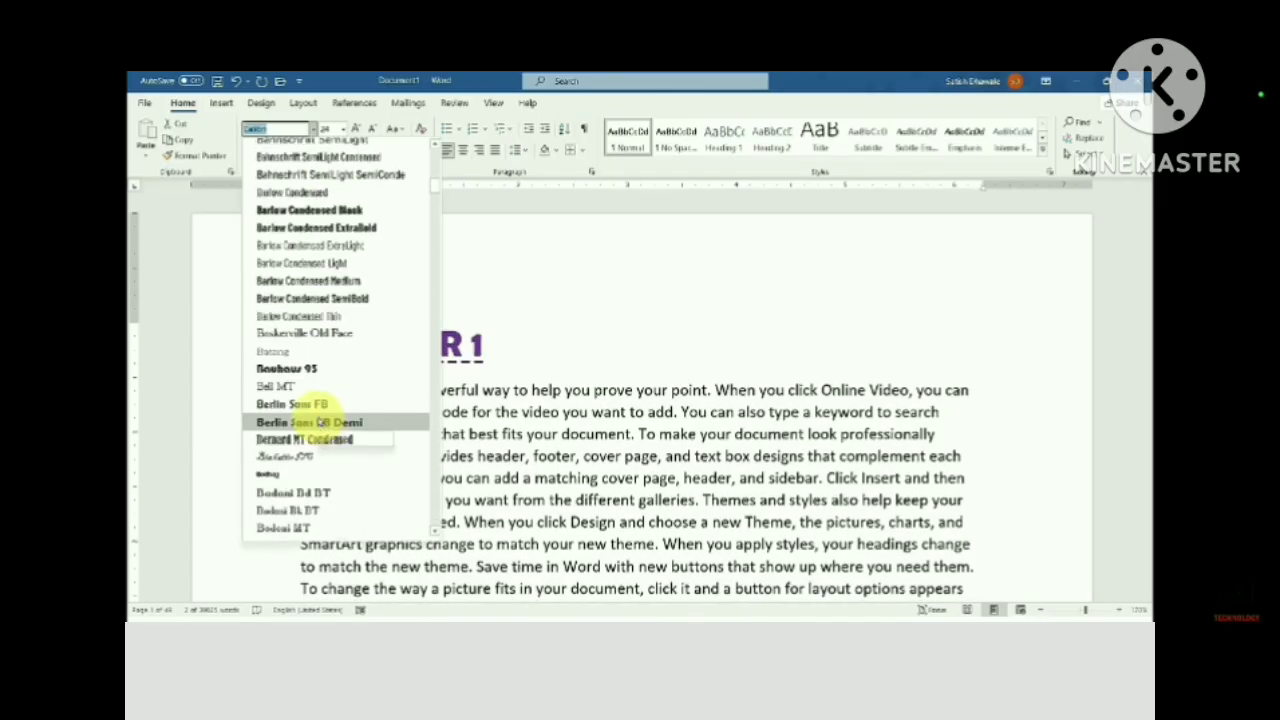
pyautogui.scroll(-3, 321, 424)
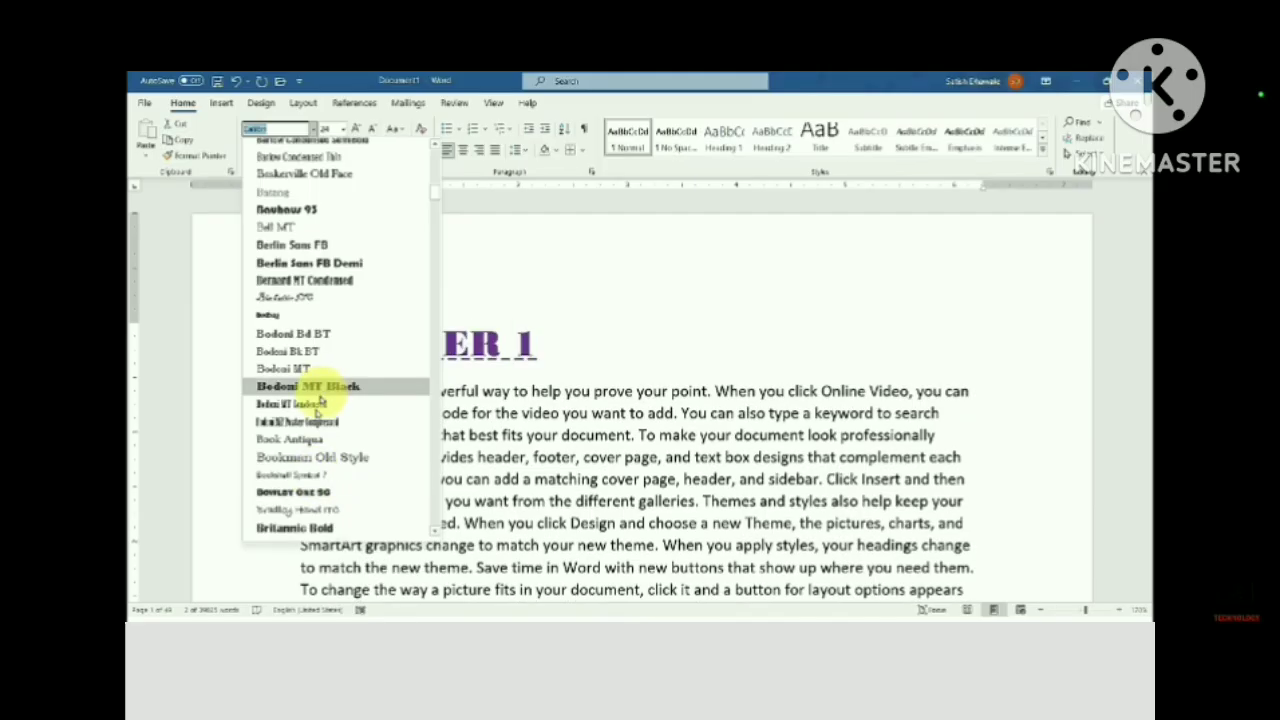
pyautogui.click(320, 490)
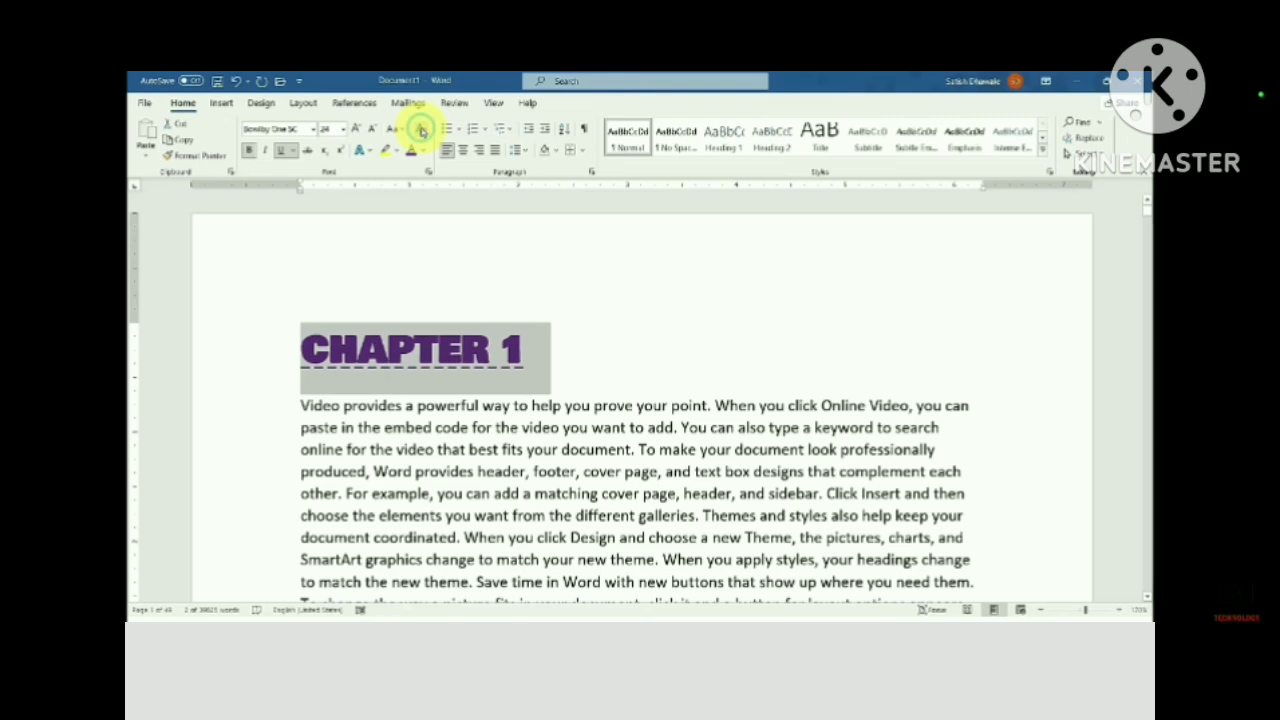
# Clear all formatting from the CHAPTER 1 heading, and undo this and the heading's earlier formatting changes back to plain 12 pt text
pyautogui.click(421, 130)
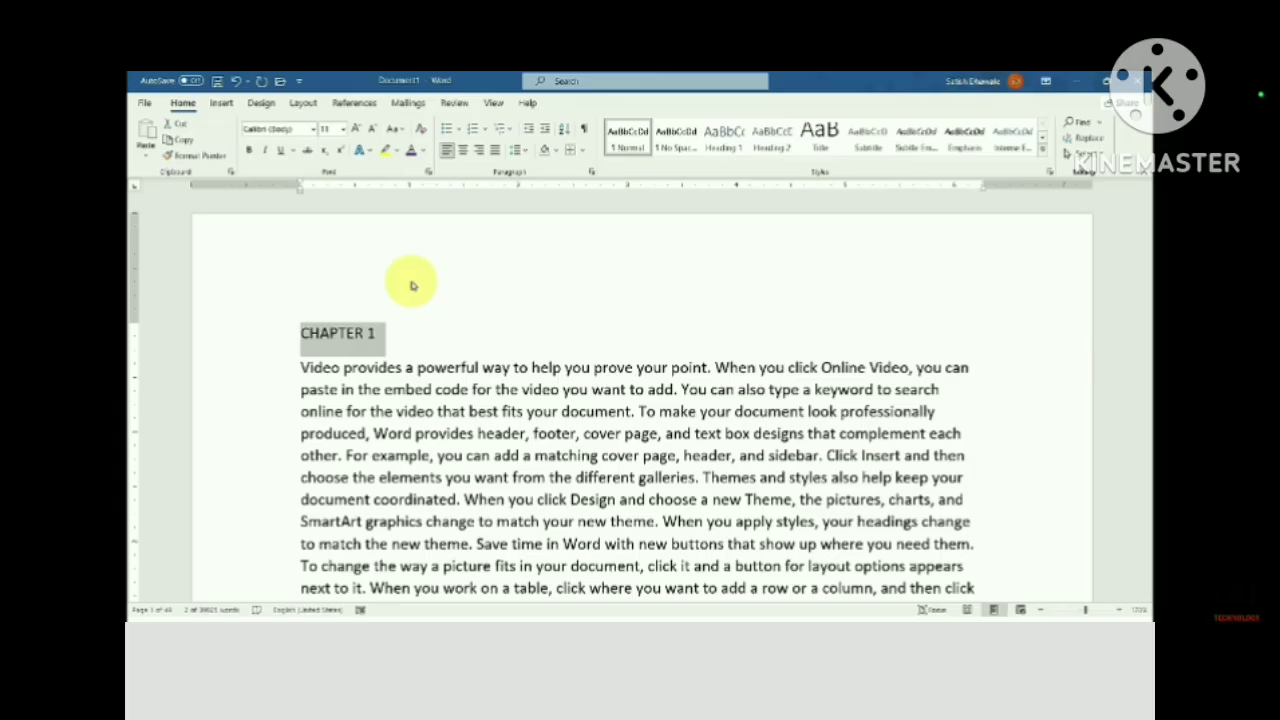
pyautogui.hotkey('ctrl', 'z')
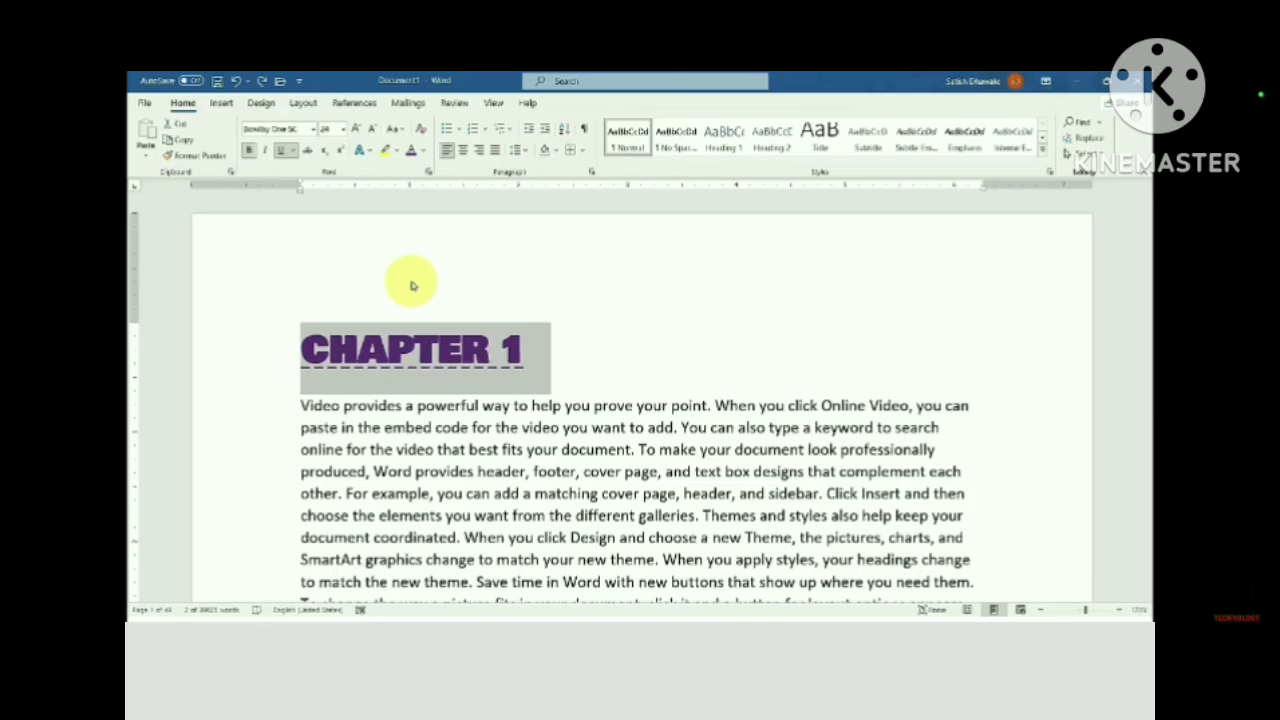
pyautogui.hotkey('ctrl', 'z')
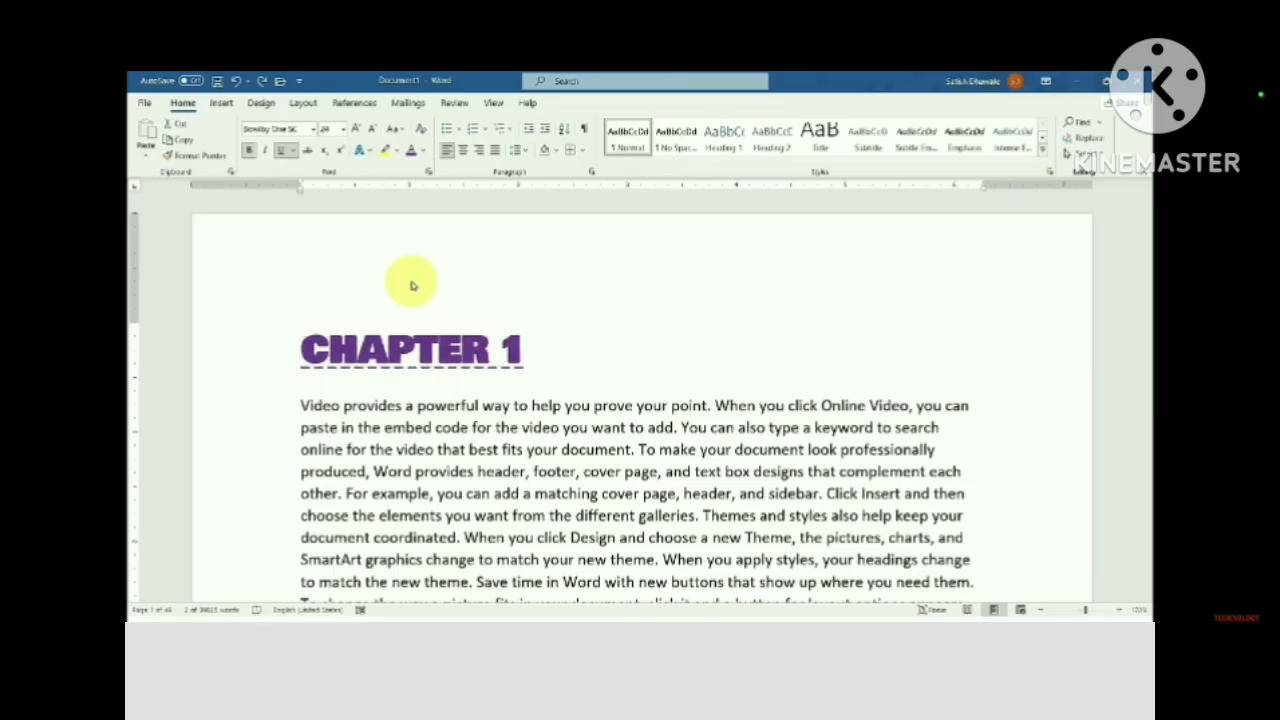
pyautogui.hotkey('ctrl', 'z')
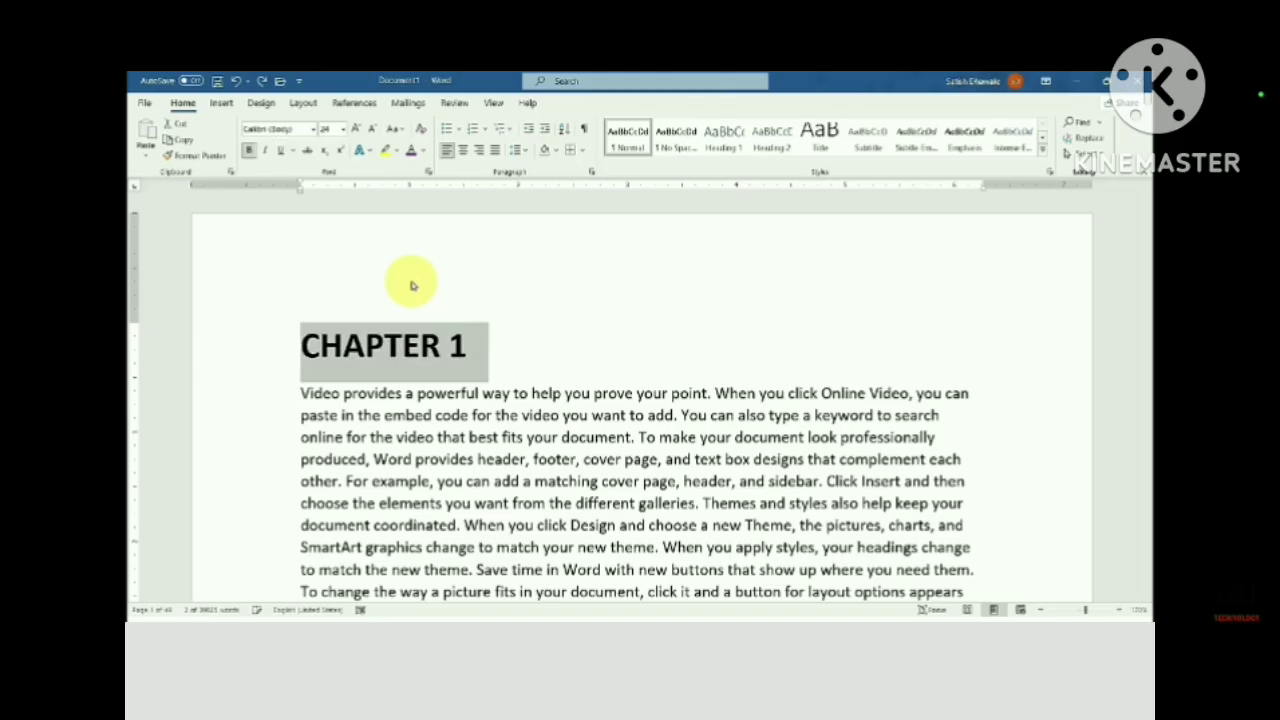
pyautogui.hotkey('ctrl', 'z')
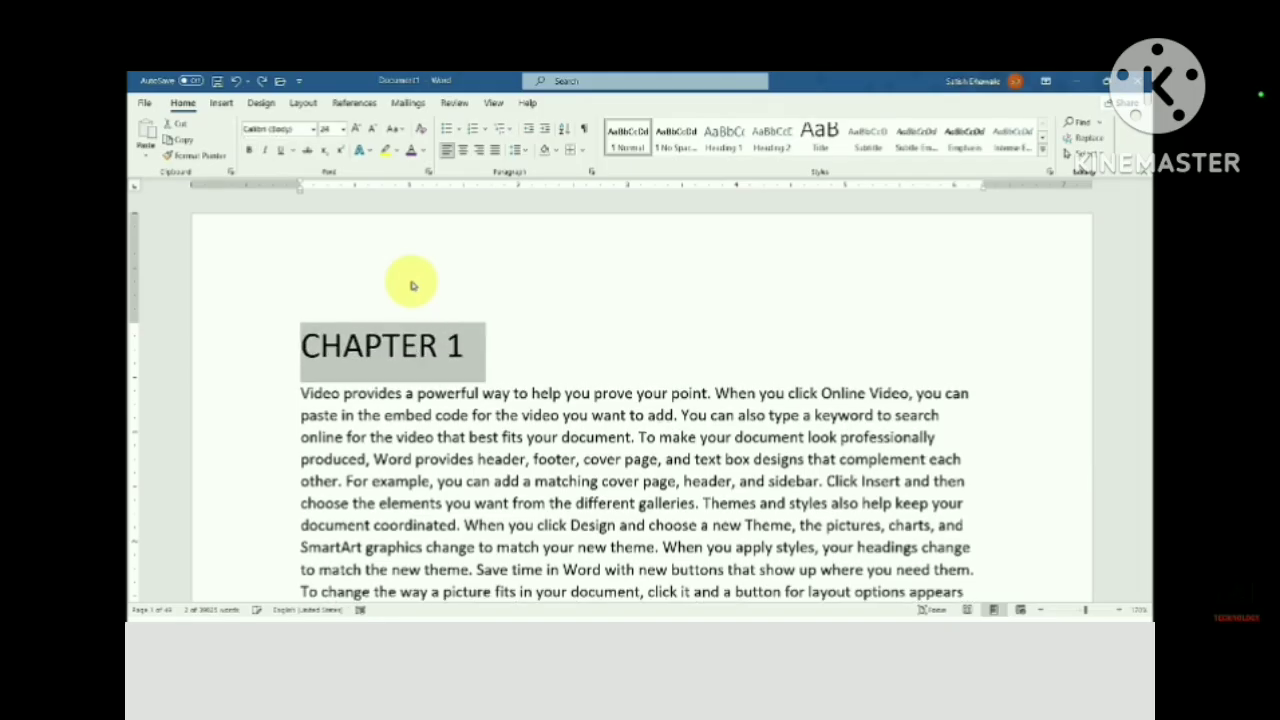
pyautogui.hotkey('ctrl', 'z')
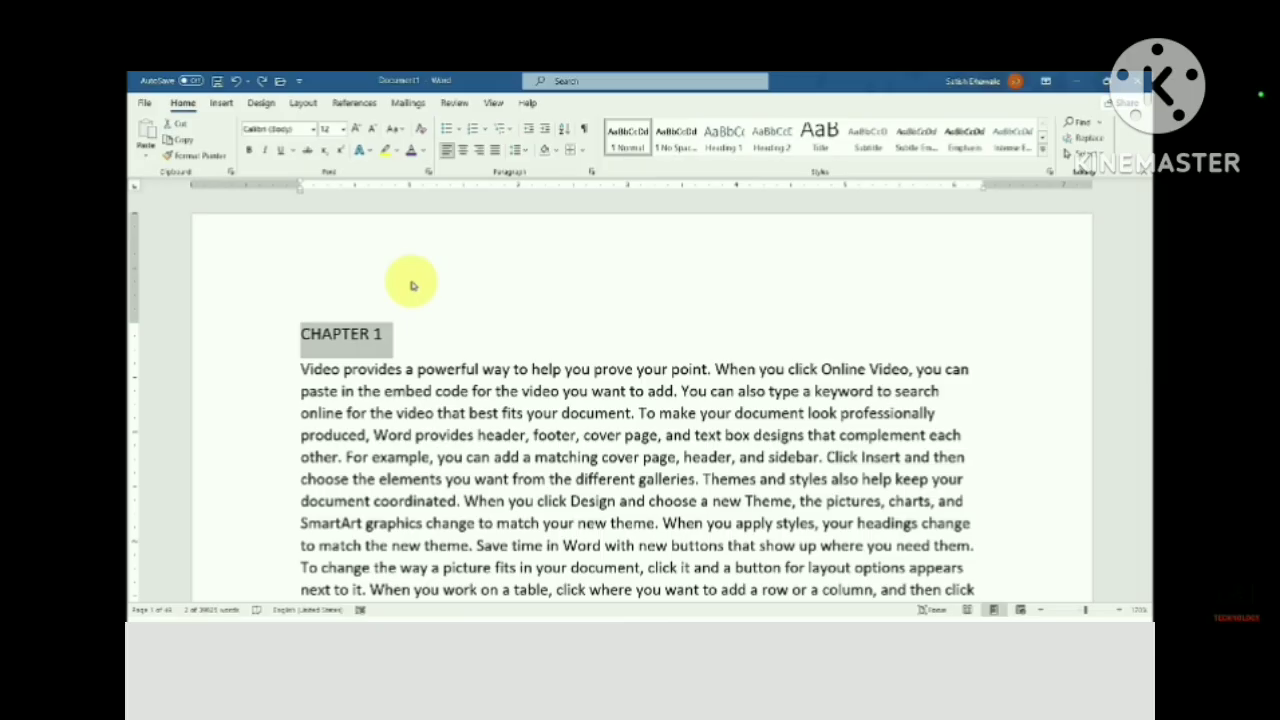
# Restore the heading's undone formatting step by step: size 24, bold, dashed underline, purple color and Bowlby One SC font
pyautogui.hotkey('ctrl', 'shift', '.')
pyautogui.hotkey('ctrl', 'shift', '.')
pyautogui.hotkey('ctrl', 'shift', '.')
pyautogui.hotkey('ctrl', 'shift', '.')
pyautogui.hotkey('ctrl', 'shift', '.')
pyautogui.hotkey('ctrl', 'shift', '.')
pyautogui.hotkey('ctrl', 'shift', ',')
pyautogui.hotkey('ctrl', 'shift', ',')
pyautogui.hotkey('ctrl', 'shift', ',')
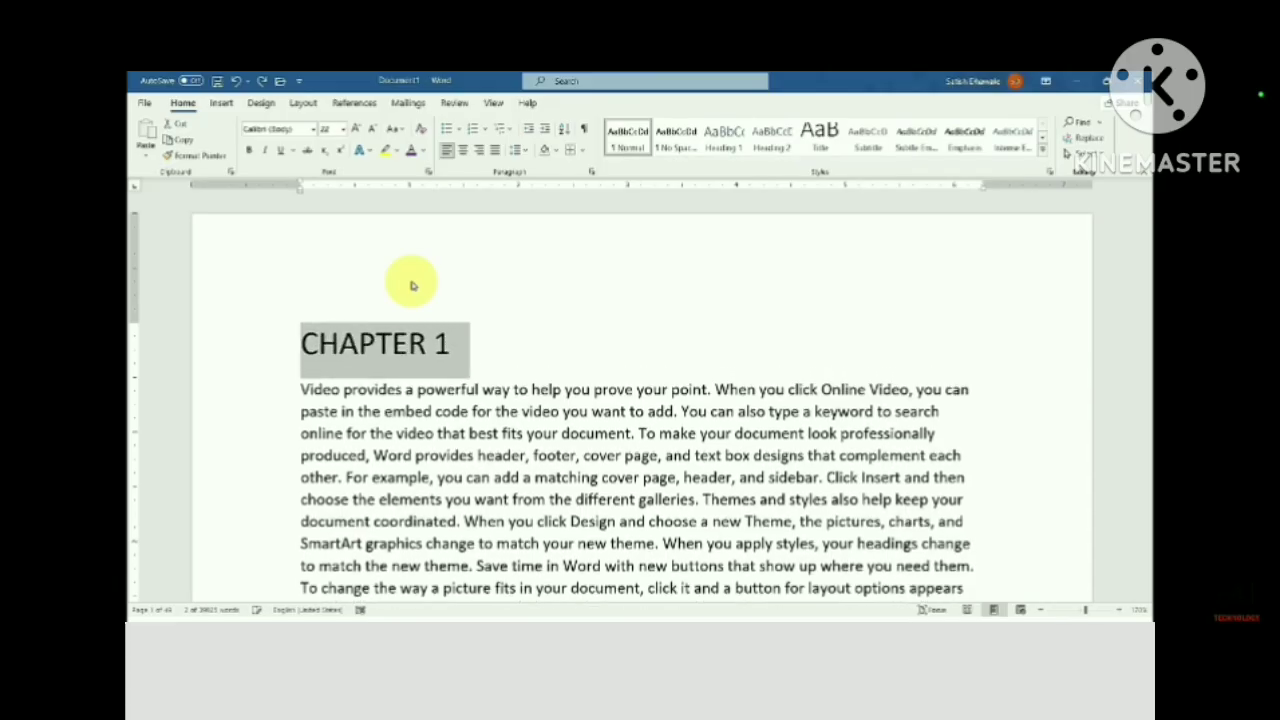
pyautogui.hotkey('ctrl', 'shift', '.')
pyautogui.hotkey('ctrl', 'shift', '.')
pyautogui.hotkey('ctrl', 'shift', '.')
pyautogui.hotkey('ctrl', 'b')
pyautogui.hotkey('ctrl', 'i')
pyautogui.hotkey('ctrl', 'i')
pyautogui.hotkey('ctrl', 'u')
pyautogui.hotkey('ctrl', 'u')
pyautogui.hotkey('ctrl', 'u')
pyautogui.hotkey('ctrl', 'u')
pyautogui.hotkey('ctrl', 'u')
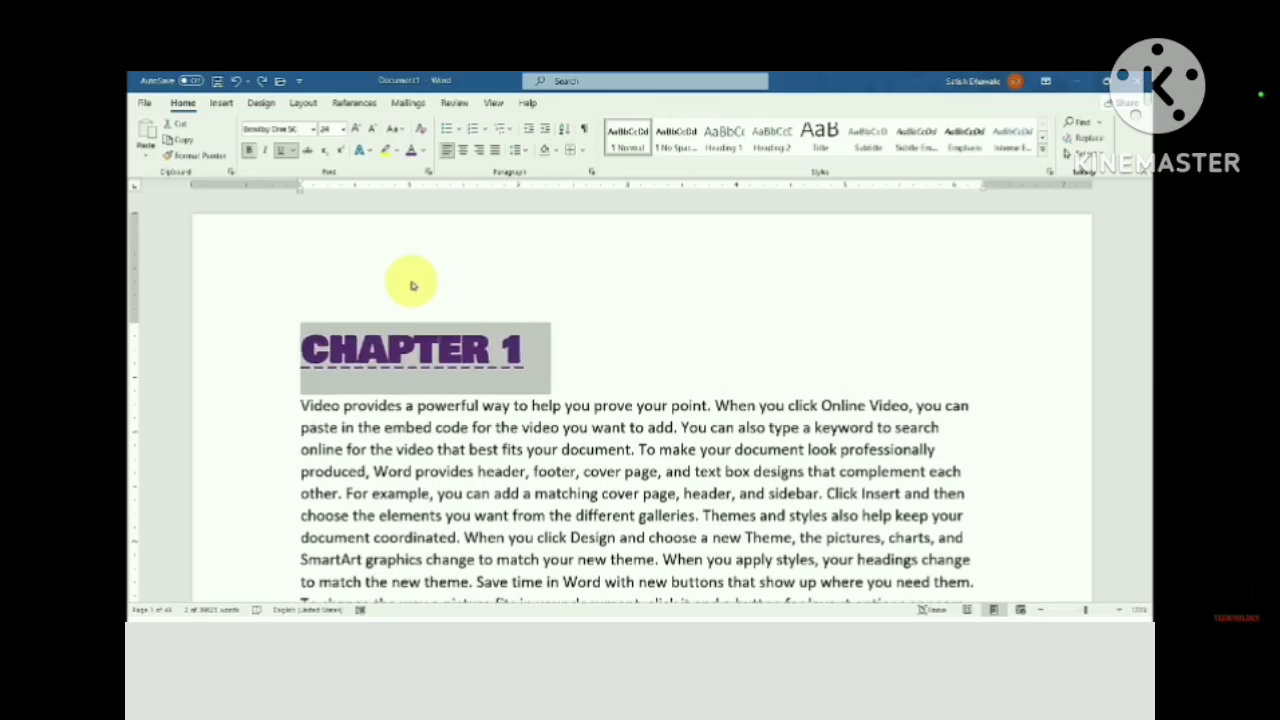
# Delete the CHAPTER 1 heading line, undo the deletion, redo it, and undo it again
pyautogui.click(566, 349)
pyautogui.moveTo(566, 349); pyautogui.dragTo(330, 350)
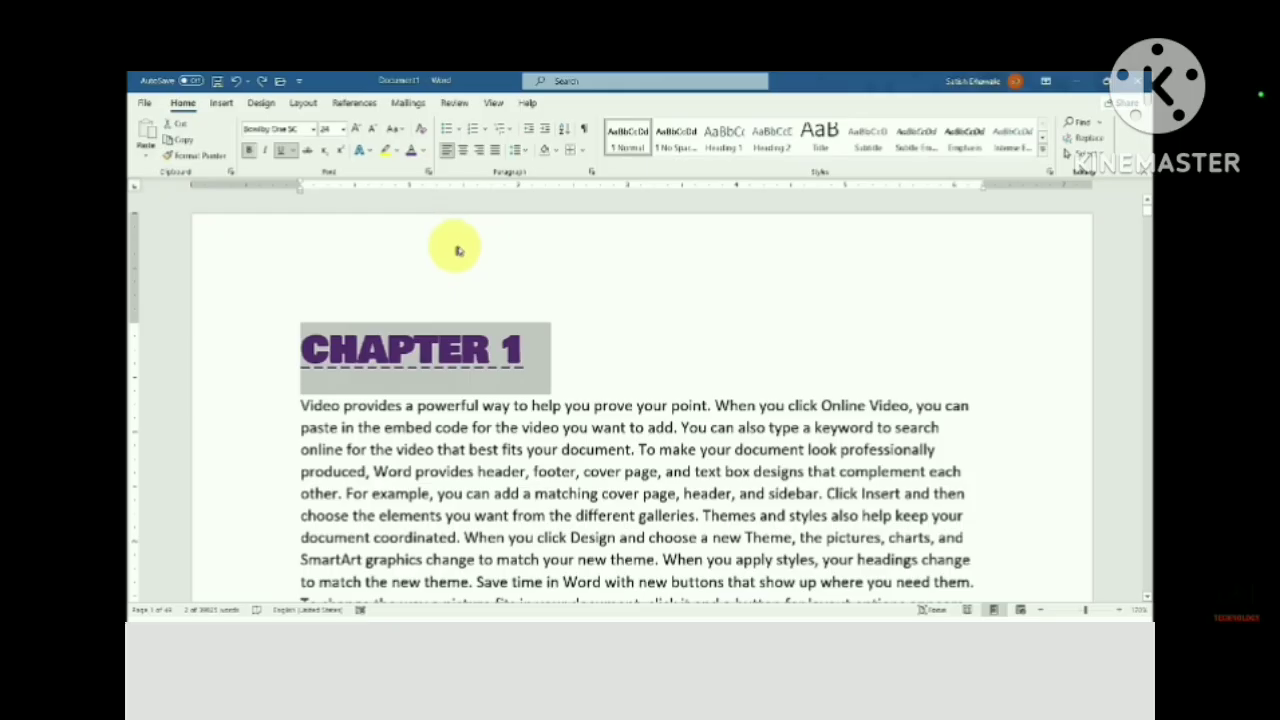
pyautogui.press('Delete')
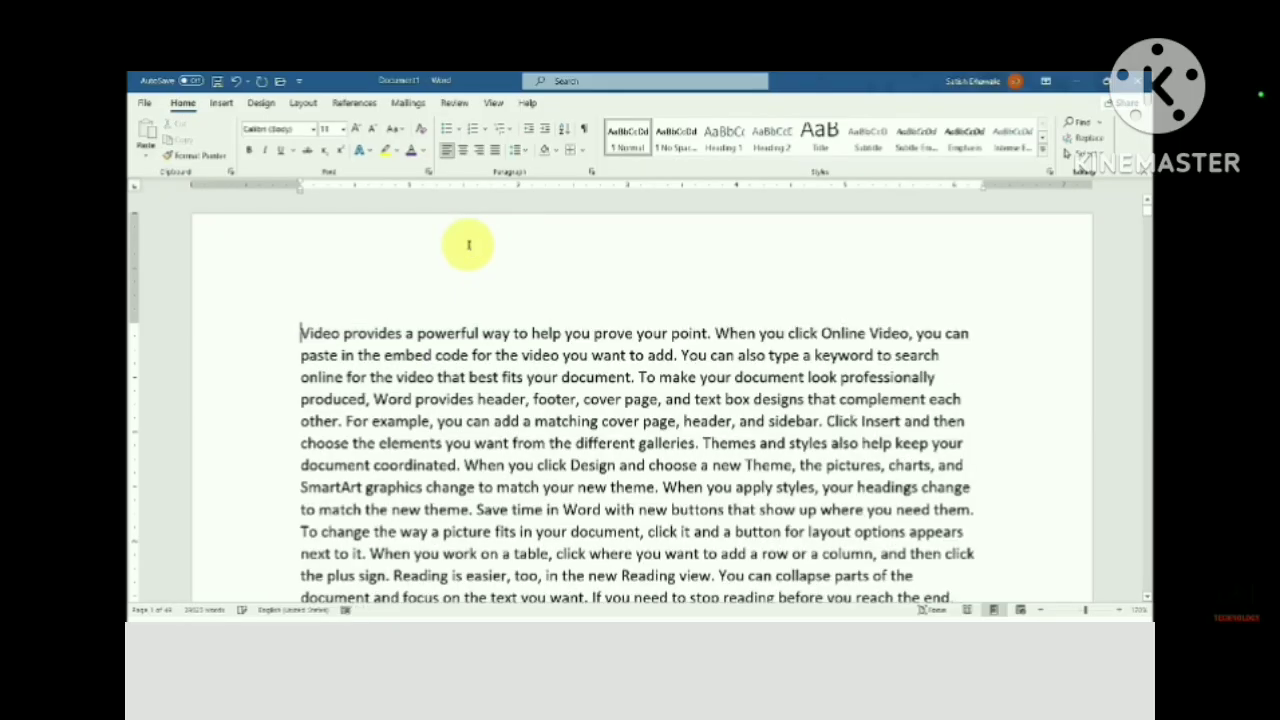
pyautogui.hotkey('ctrl', 'z')
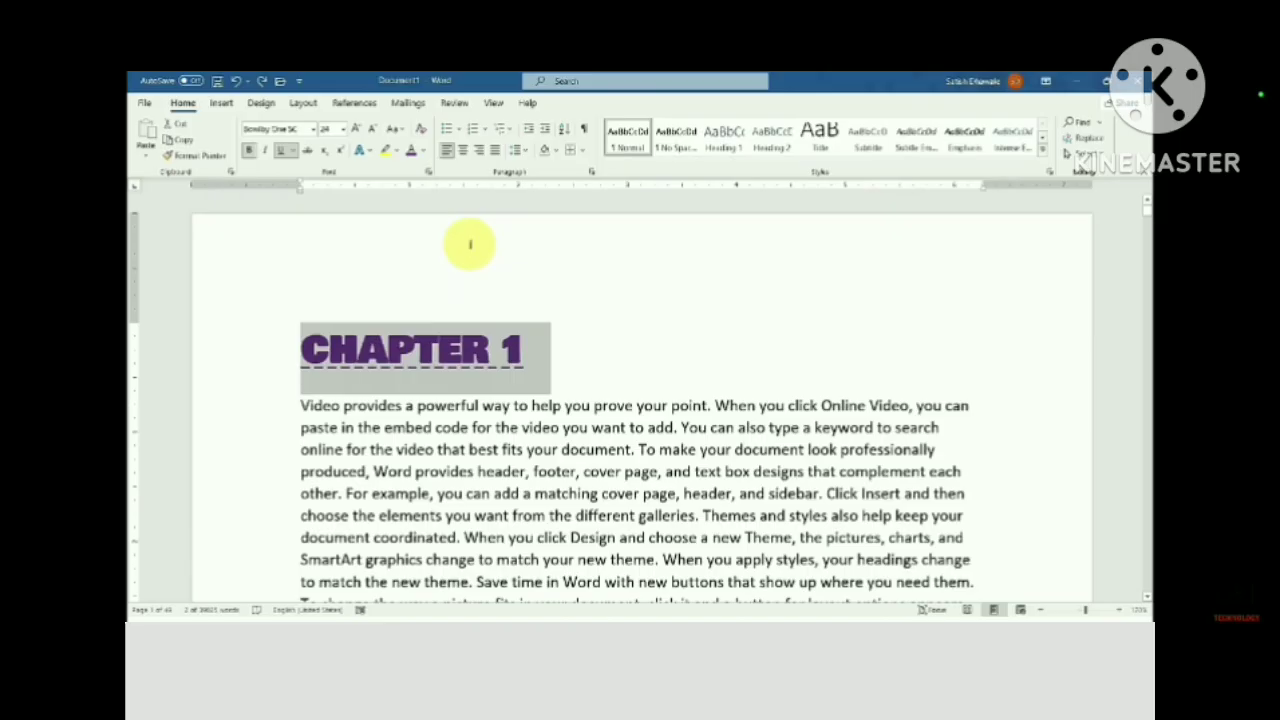
pyautogui.hotkey('ctrl', 'y')
pyautogui.hotkey('ctrl', 'z')
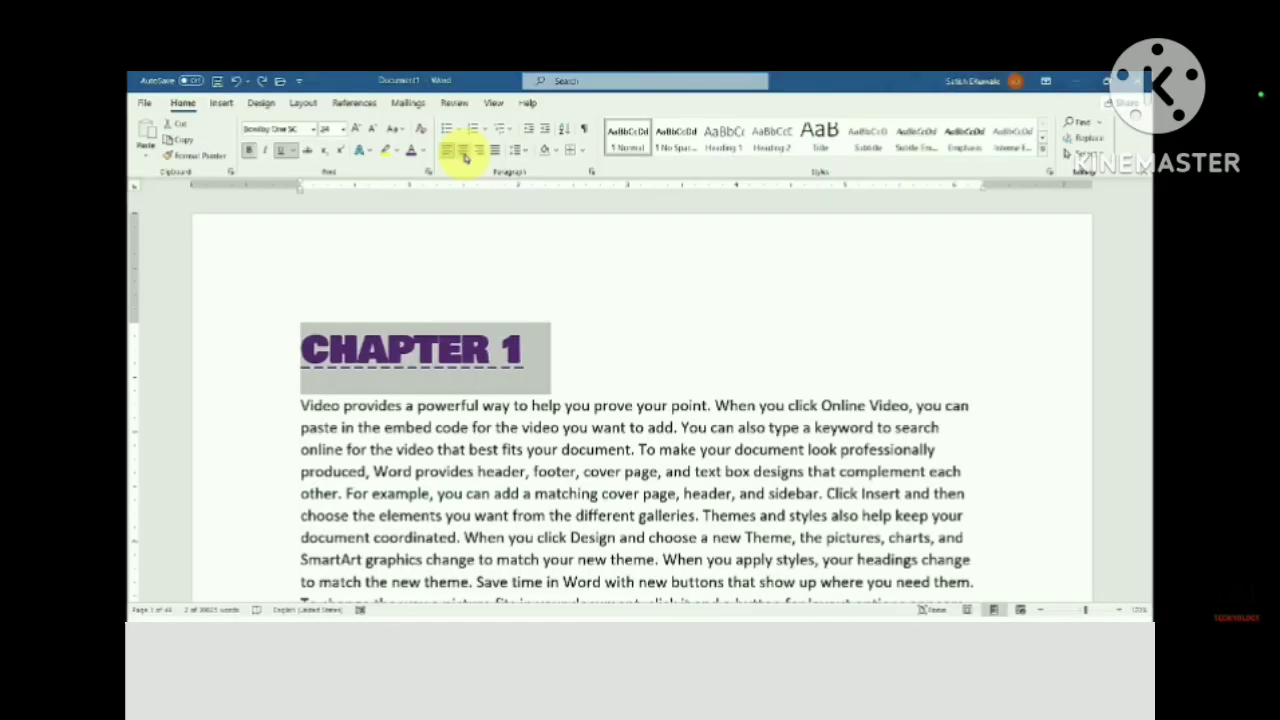
# Try center and right alignment on the CHAPTER 1 heading, and return it to left alignment
pyautogui.click(464, 151)
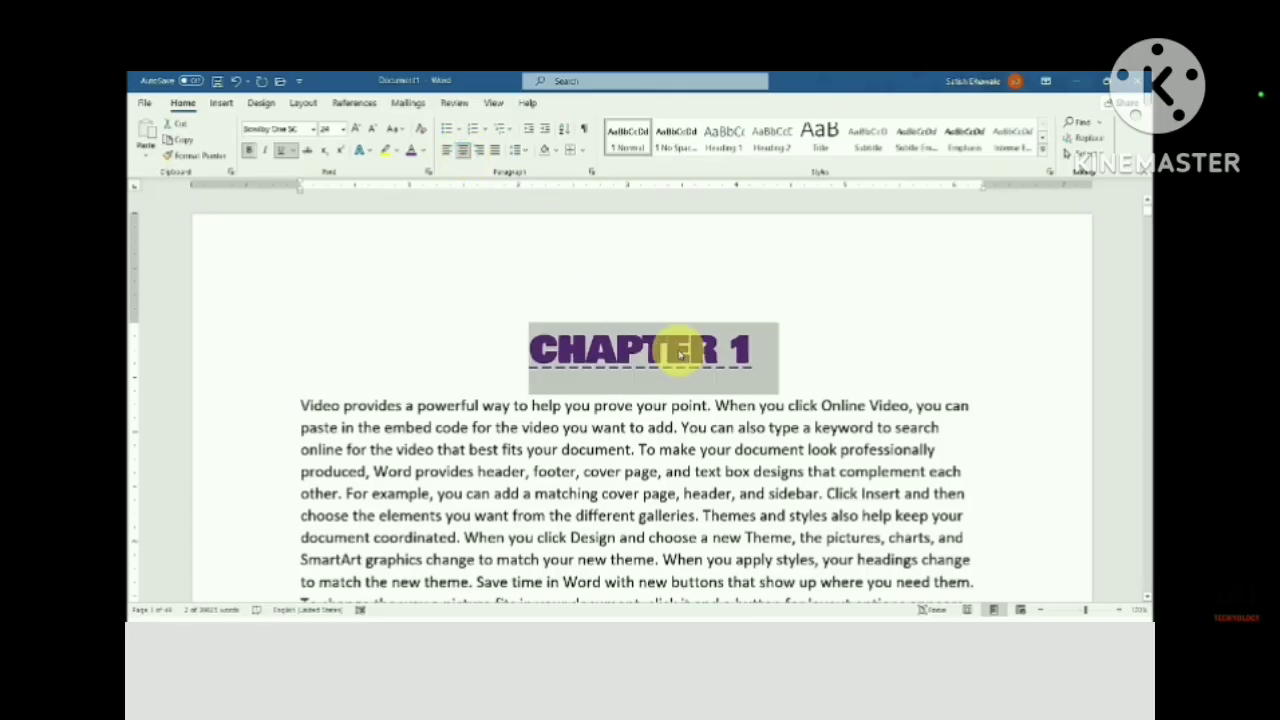
pyautogui.hotkey('ctrl', 'r')
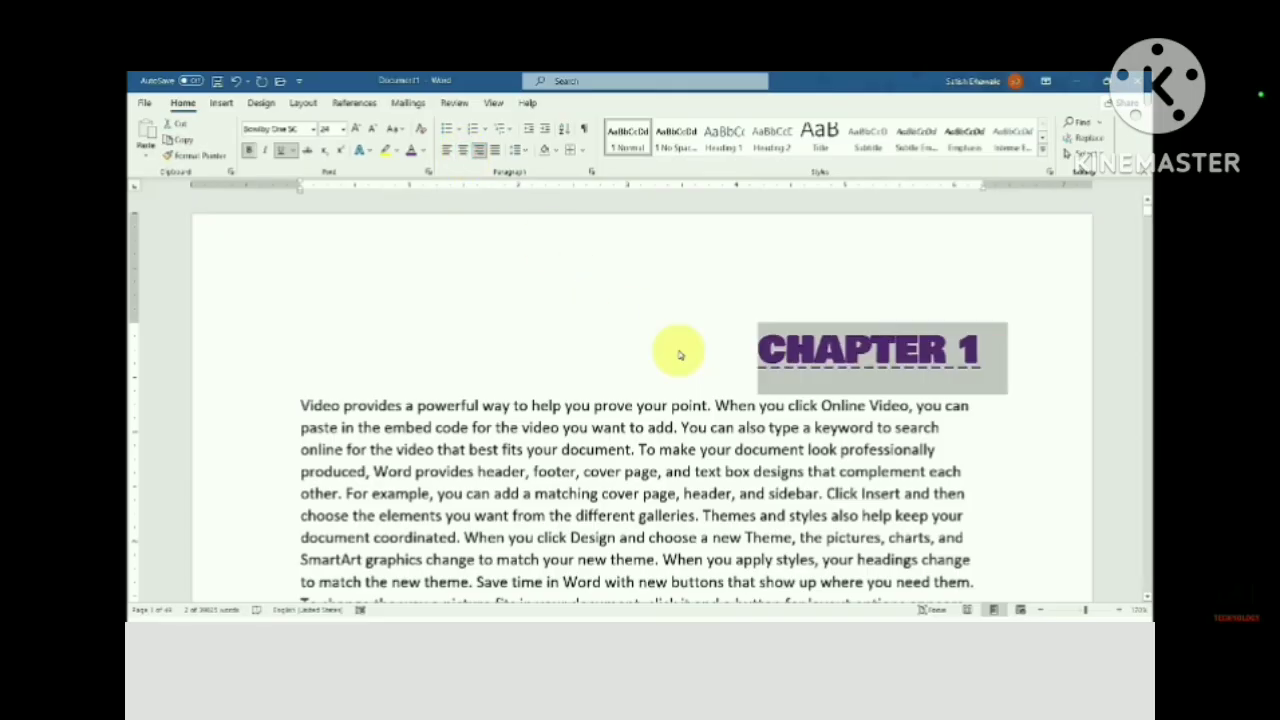
pyautogui.hotkey('ctrl', 'l')
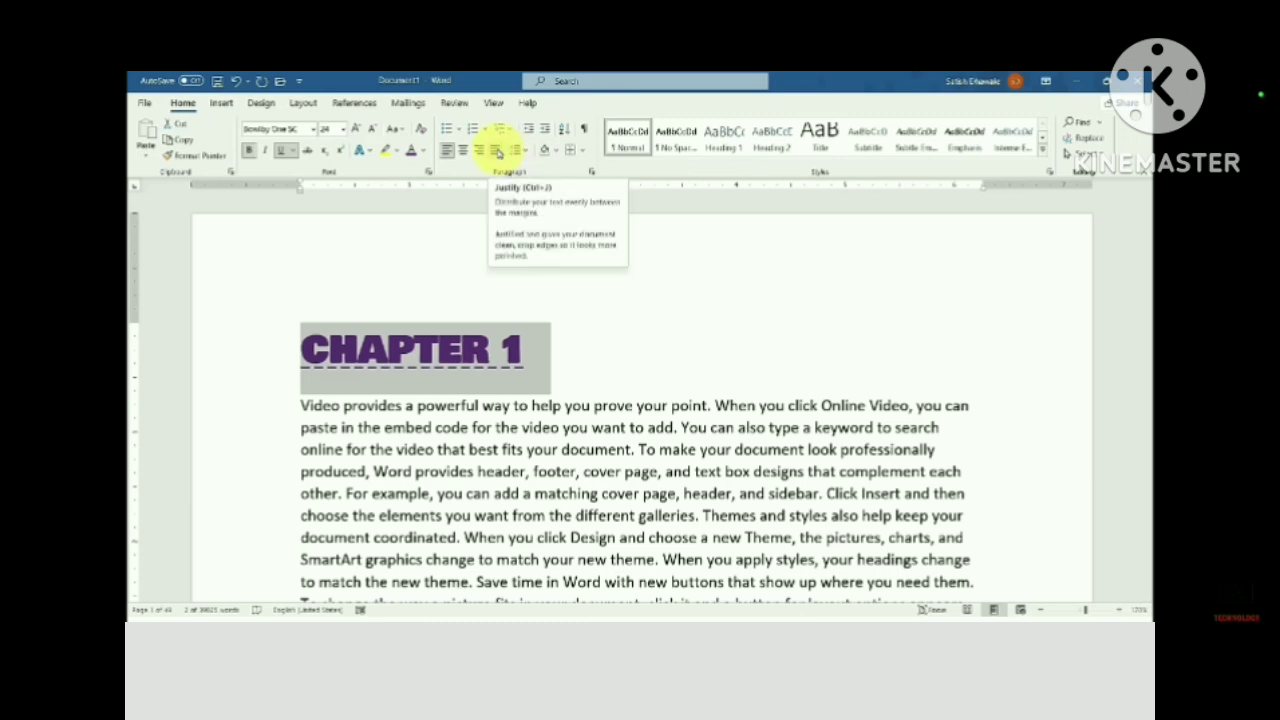
# Reselect the CHAPTER 1 heading and try center, right and left alignment again, ending with justified alignment
pyautogui.click(530, 363)
pyautogui.click(241, 348)
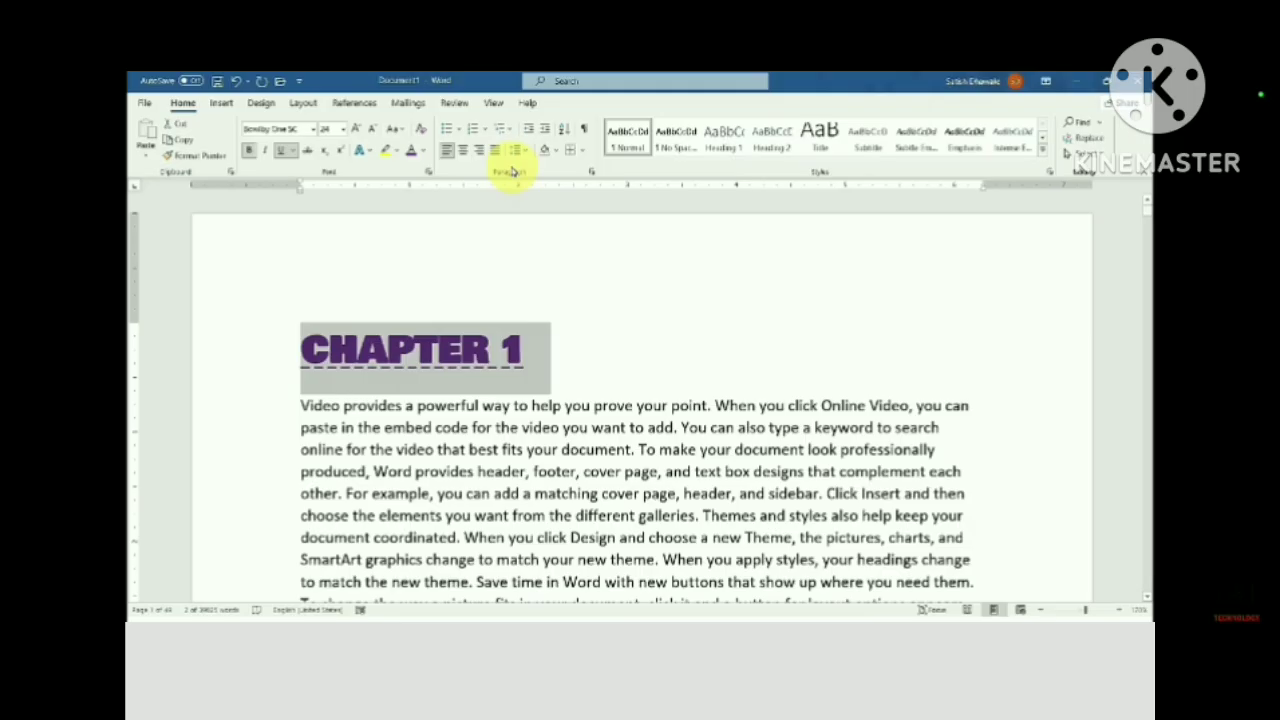
pyautogui.click(465, 151)
pyautogui.click(479, 150)
pyautogui.click(462, 151)
pyautogui.click(446, 151)
pyautogui.click(497, 150)
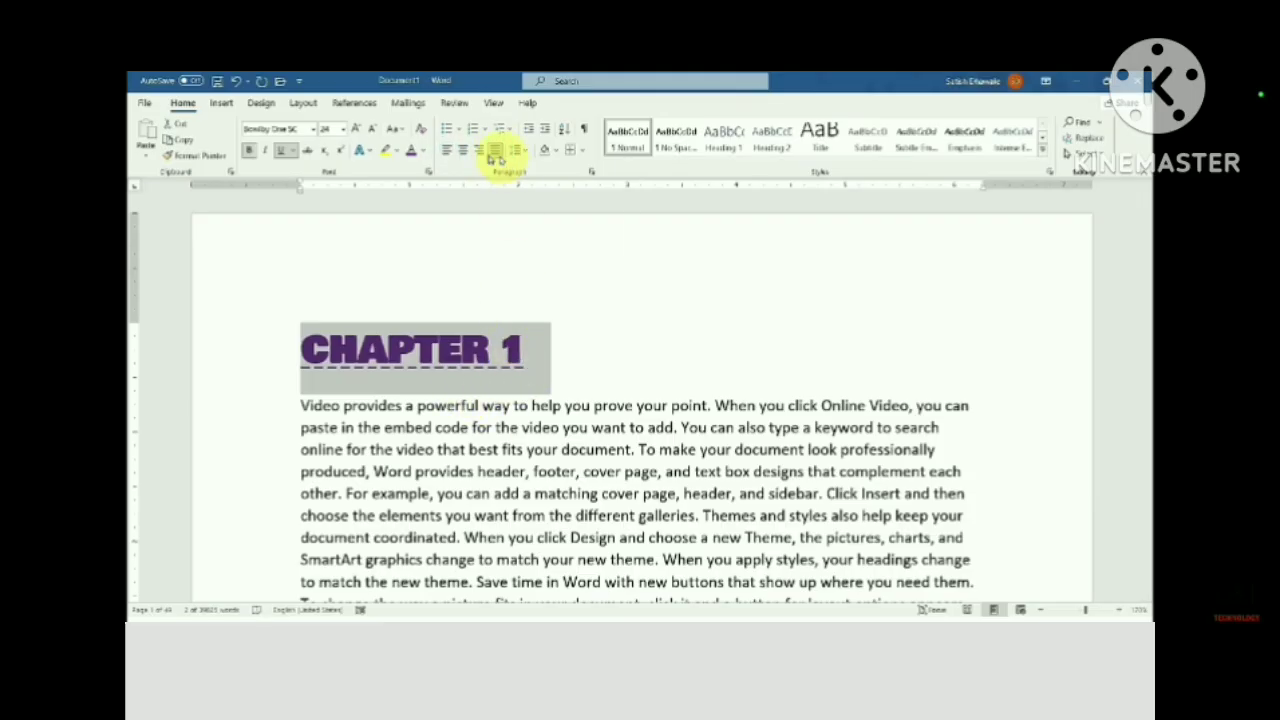
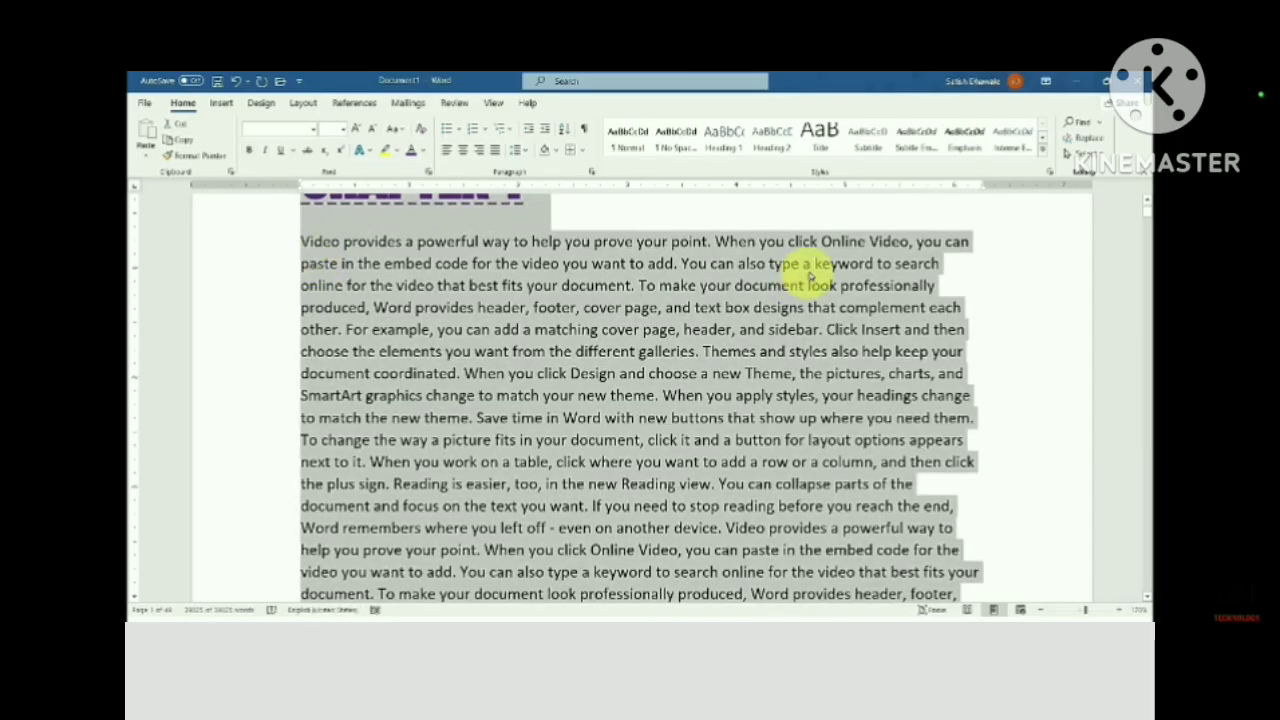
# Try justified alignment on the whole document's text, and set it back to left alignment
pyautogui.click(493, 150)
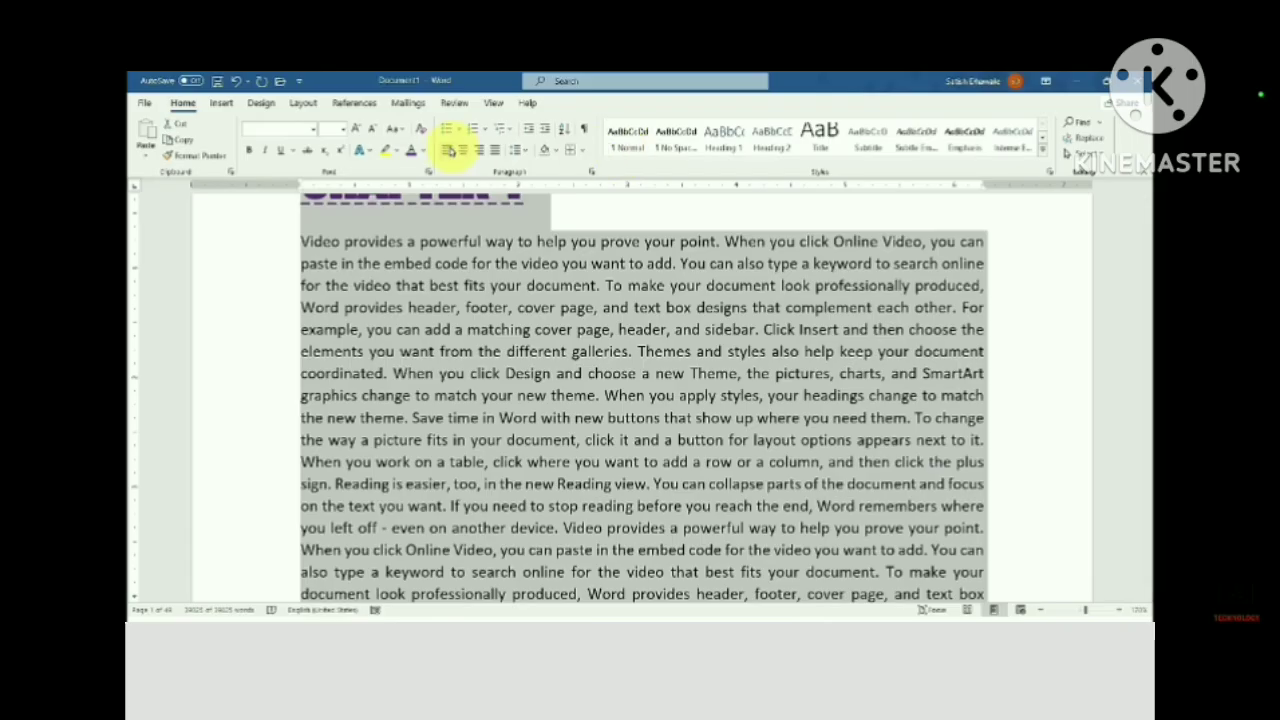
pyautogui.click(447, 150)
# Apply light green paragraph shading to the CHAPTER 1 heading
pyautogui.scroll(3, 515, 328)
pyautogui.moveTo(548, 346); pyautogui.dragTo(329, 337)
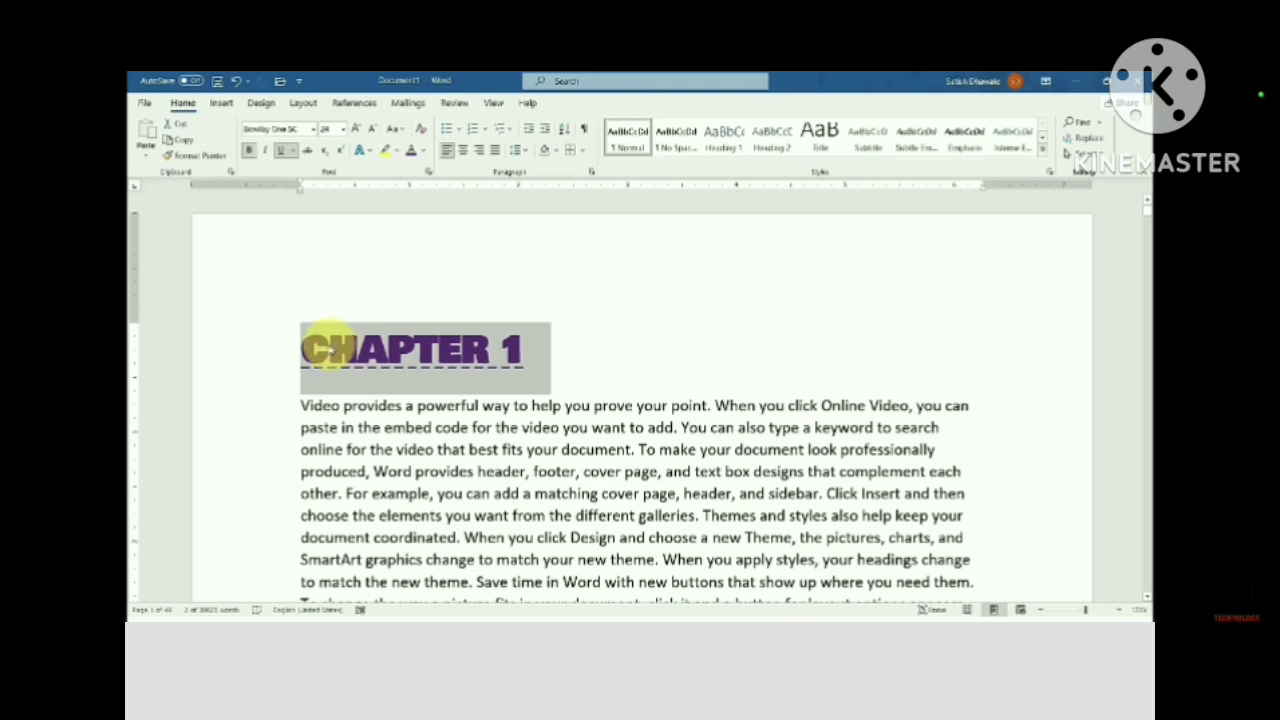
pyautogui.moveTo(552, 351); pyautogui.dragTo(286, 346)
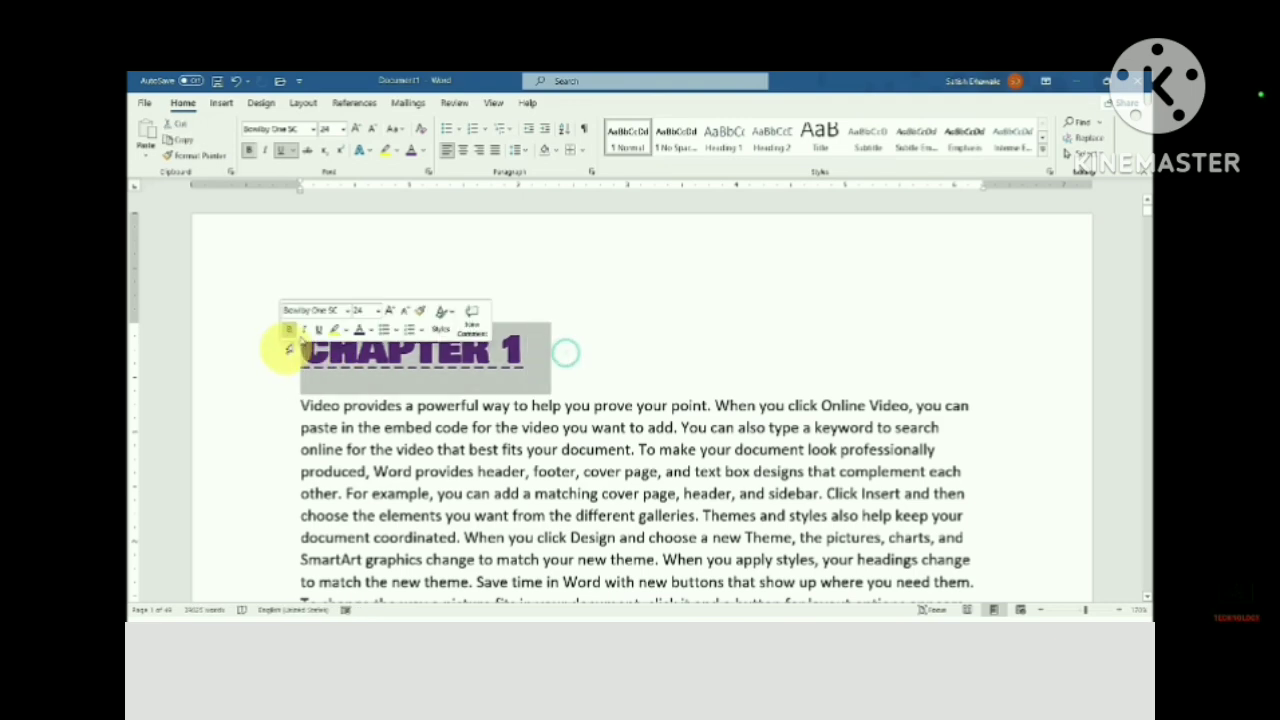
pyautogui.click(553, 150)
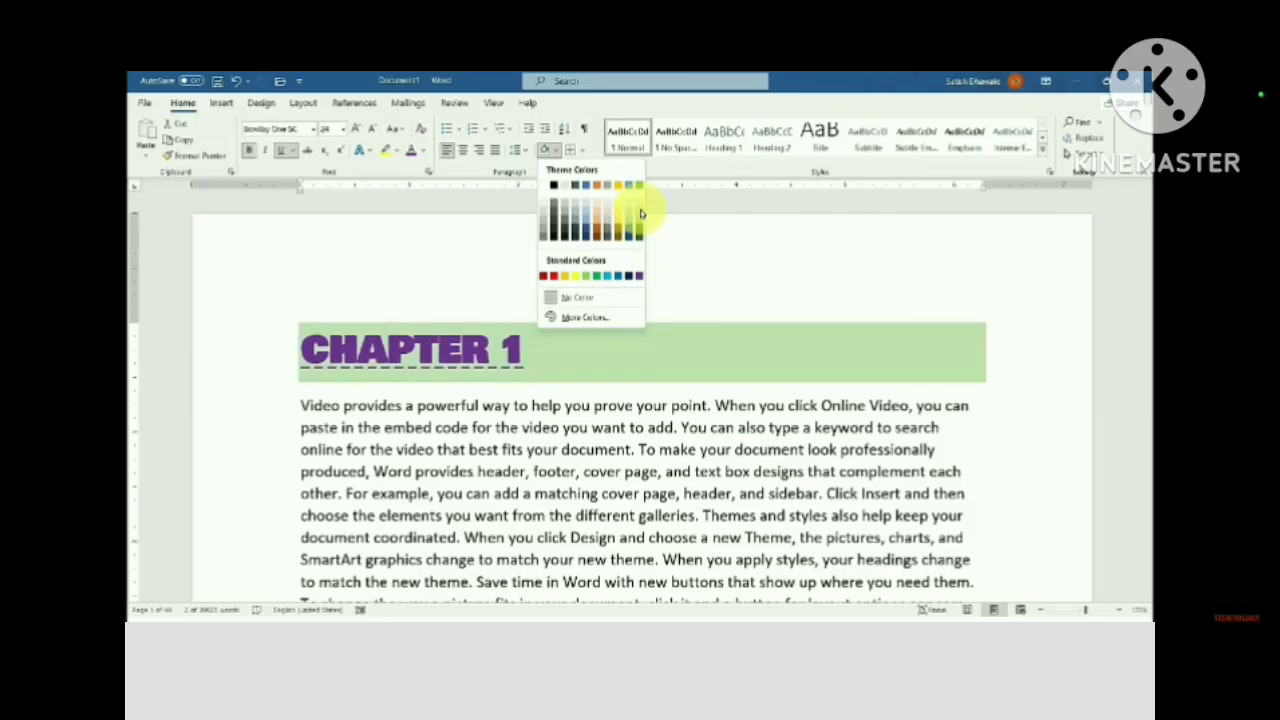
pyautogui.click(635, 202)
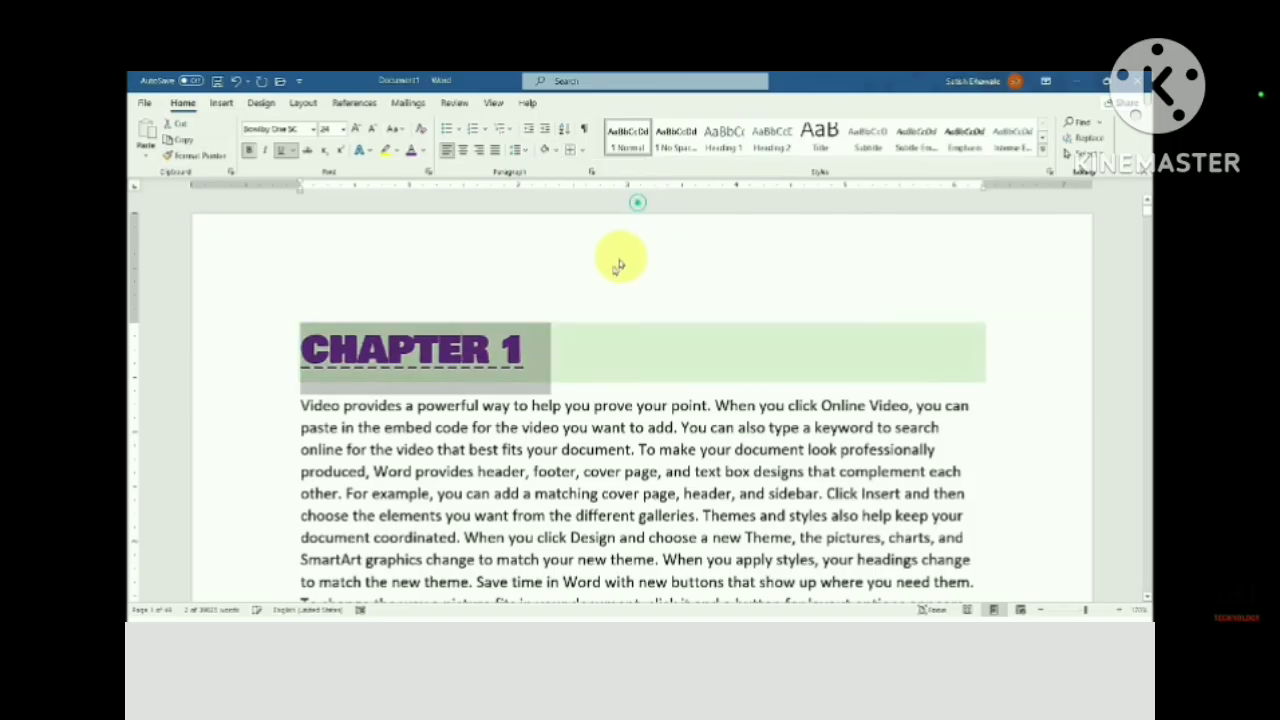
# Add all borders around the shaded CHAPTER 1 heading
pyautogui.click(561, 427)
pyautogui.moveTo(551, 343); pyautogui.dragTo(274, 337)
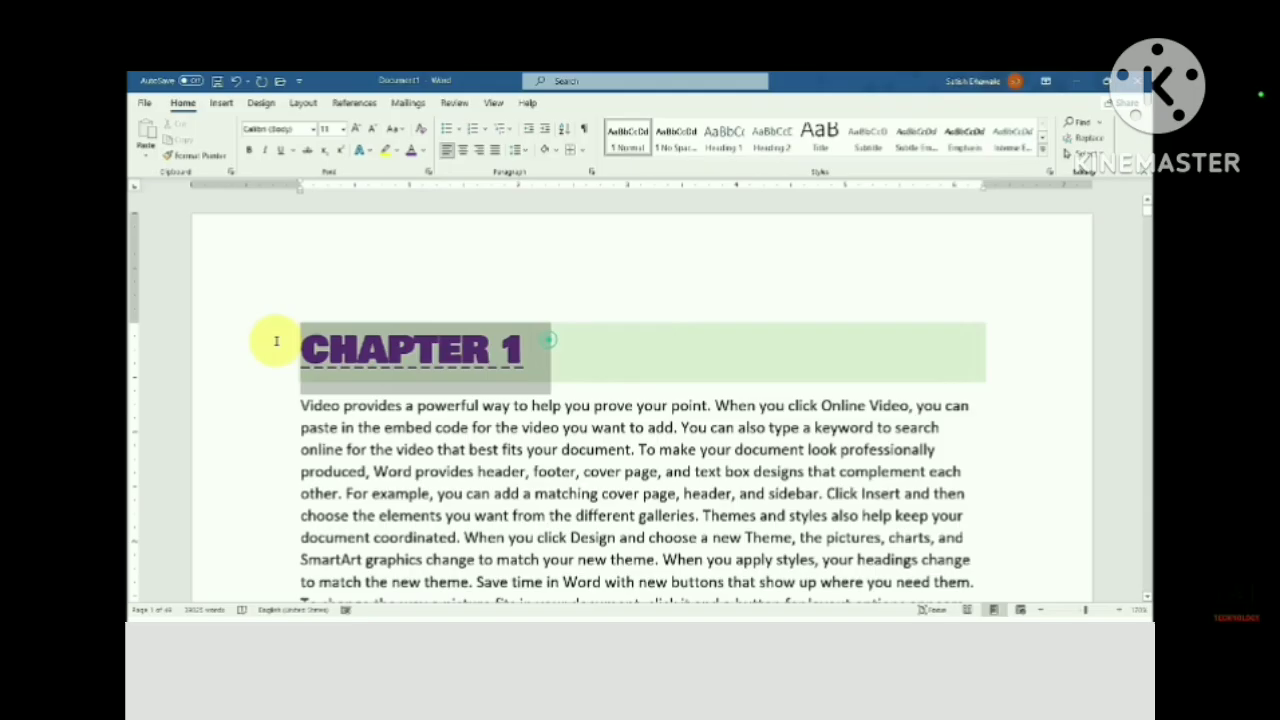
pyautogui.click(585, 150)
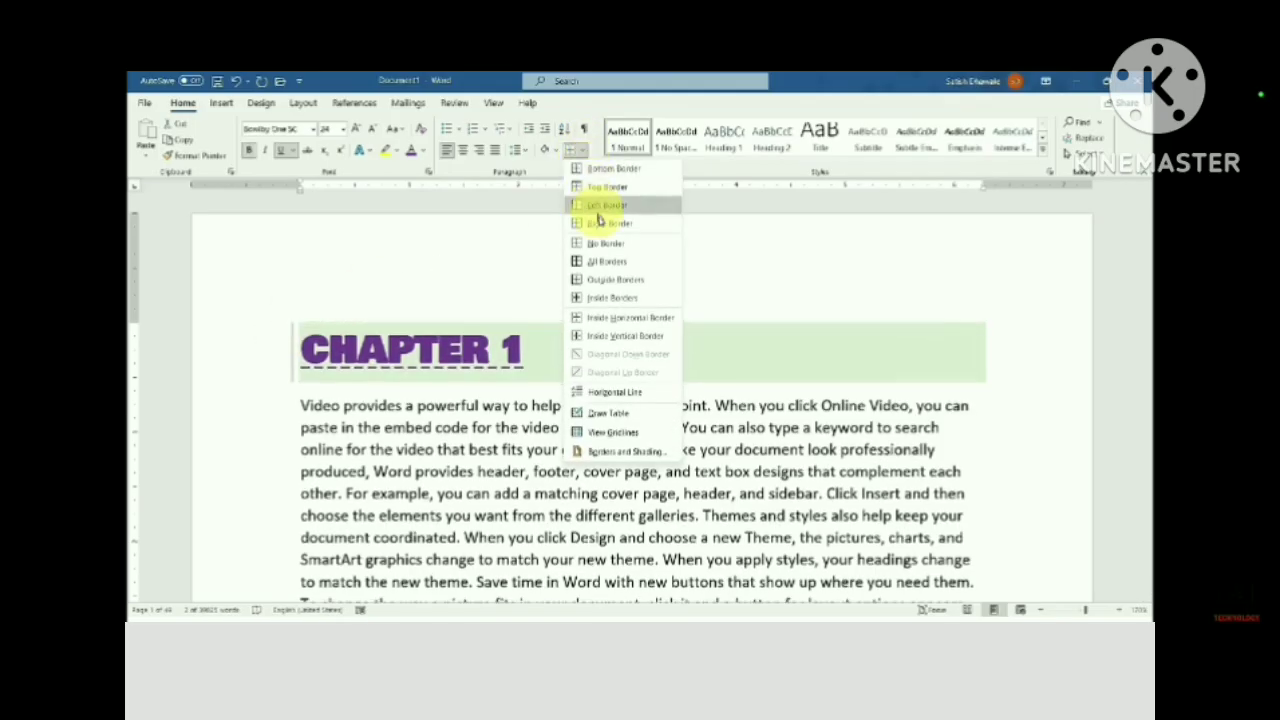
pyautogui.click(604, 263)
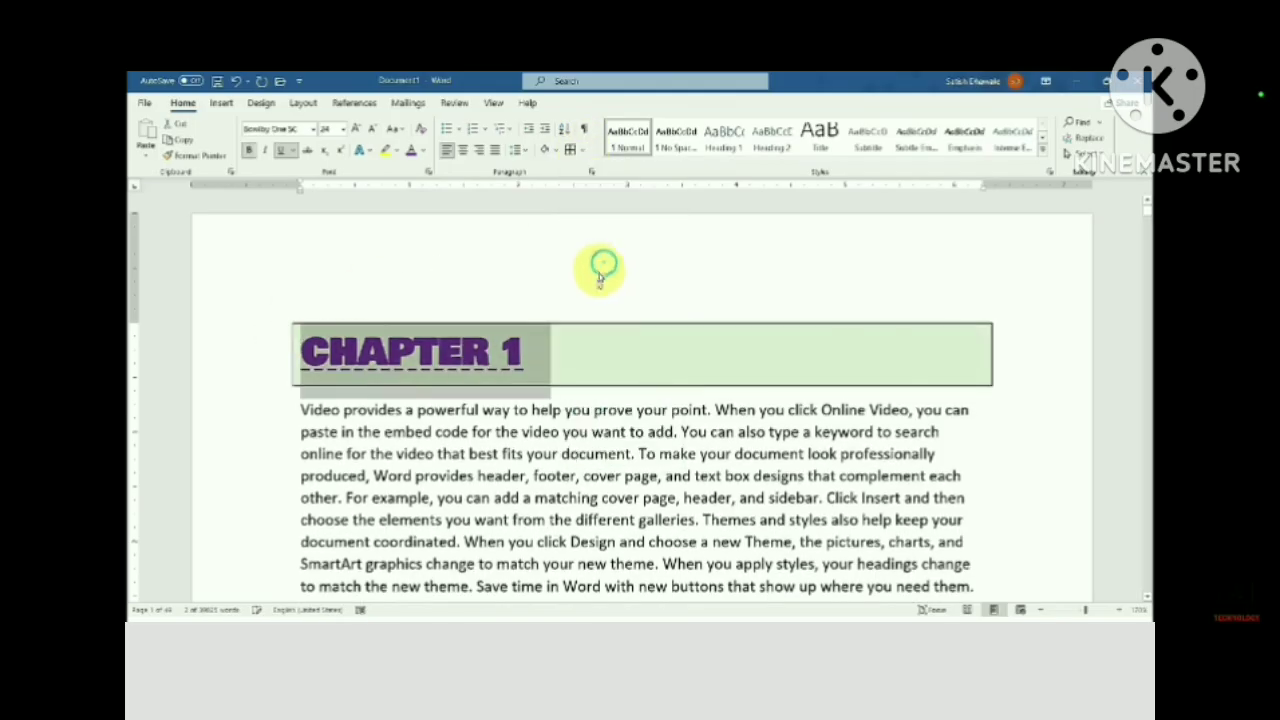
# Remove the green paragraph shading and all borders from the CHAPTER 1 heading
pyautogui.click(583, 346)
pyautogui.moveTo(583, 346); pyautogui.dragTo(302, 346)
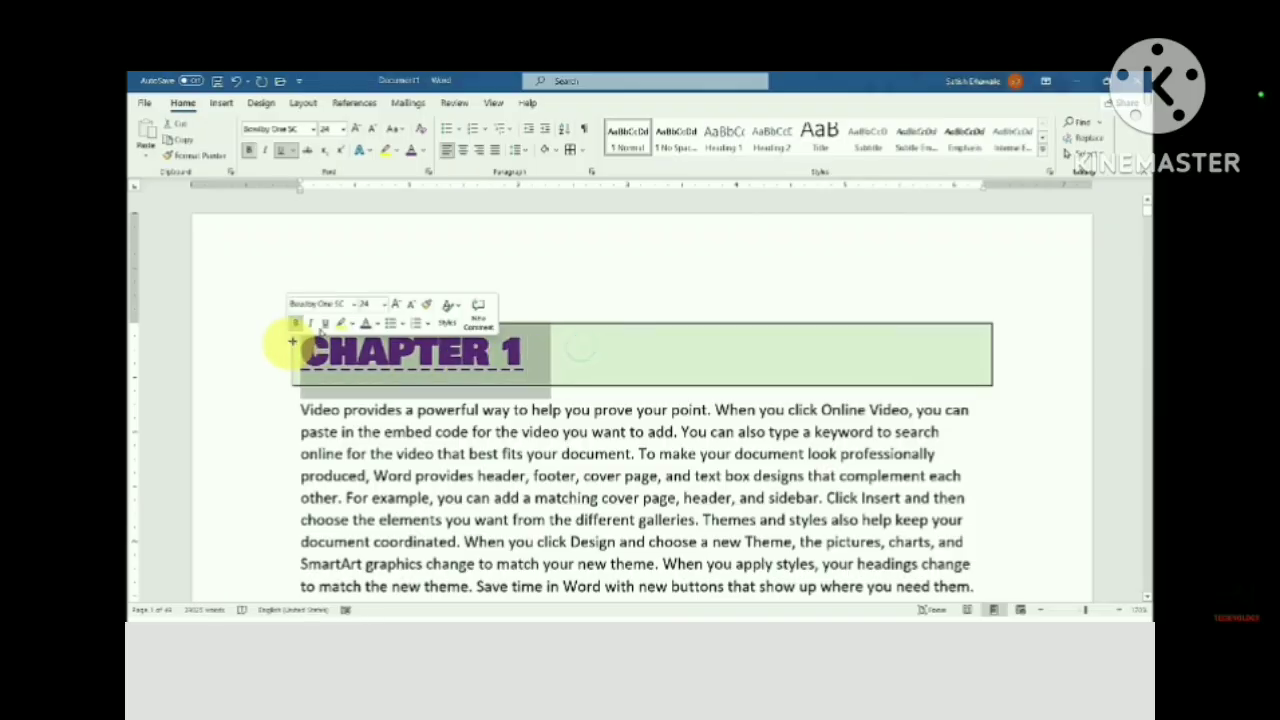
pyautogui.click(557, 152)
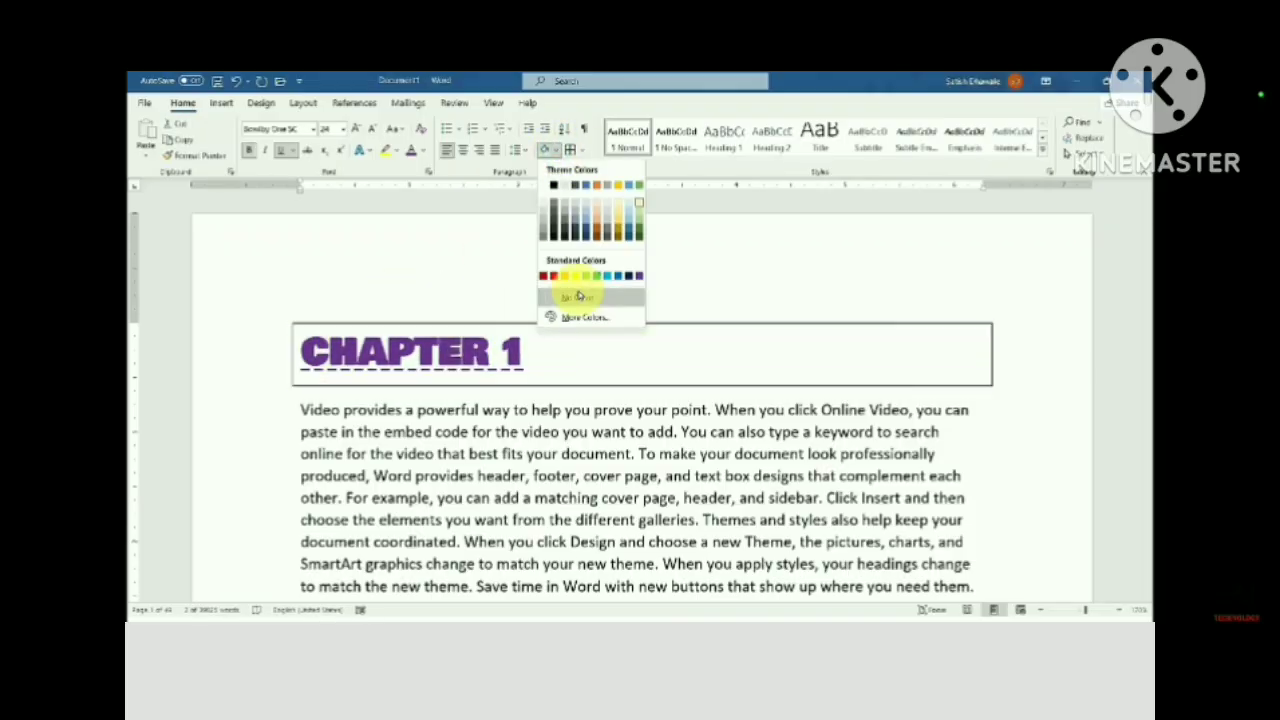
pyautogui.click(577, 290)
pyautogui.click(573, 150)
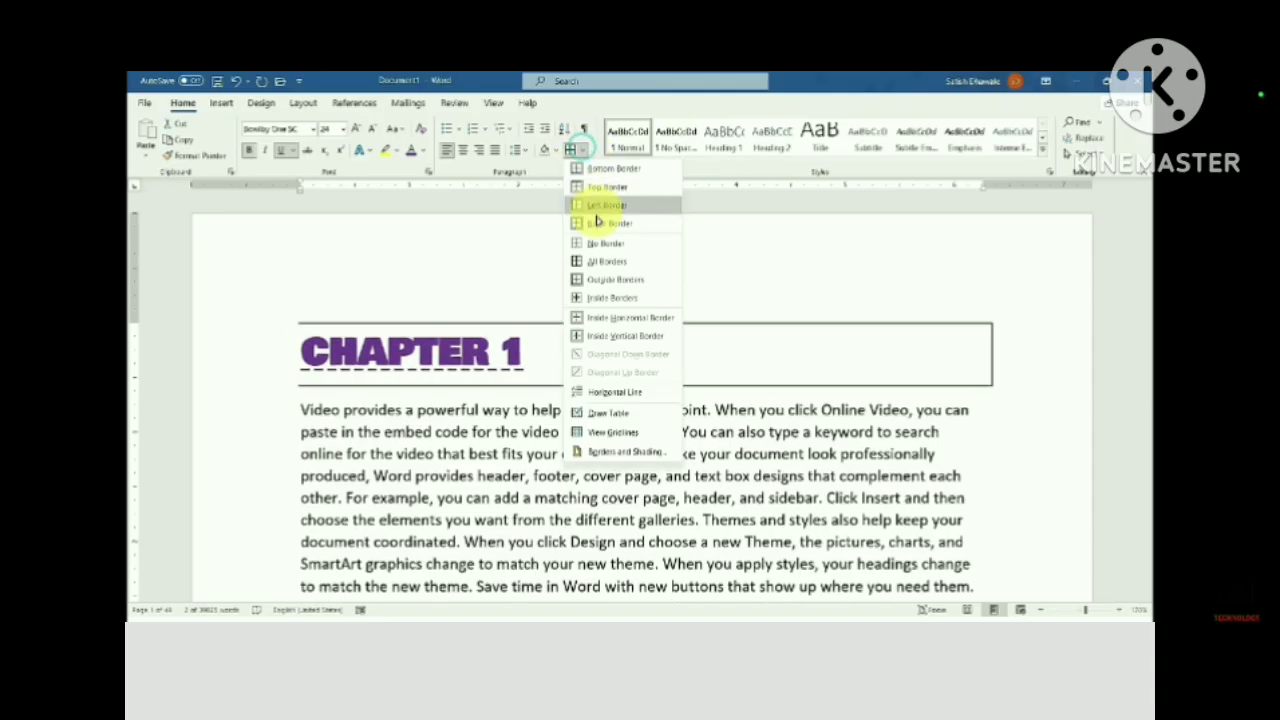
pyautogui.click(593, 242)
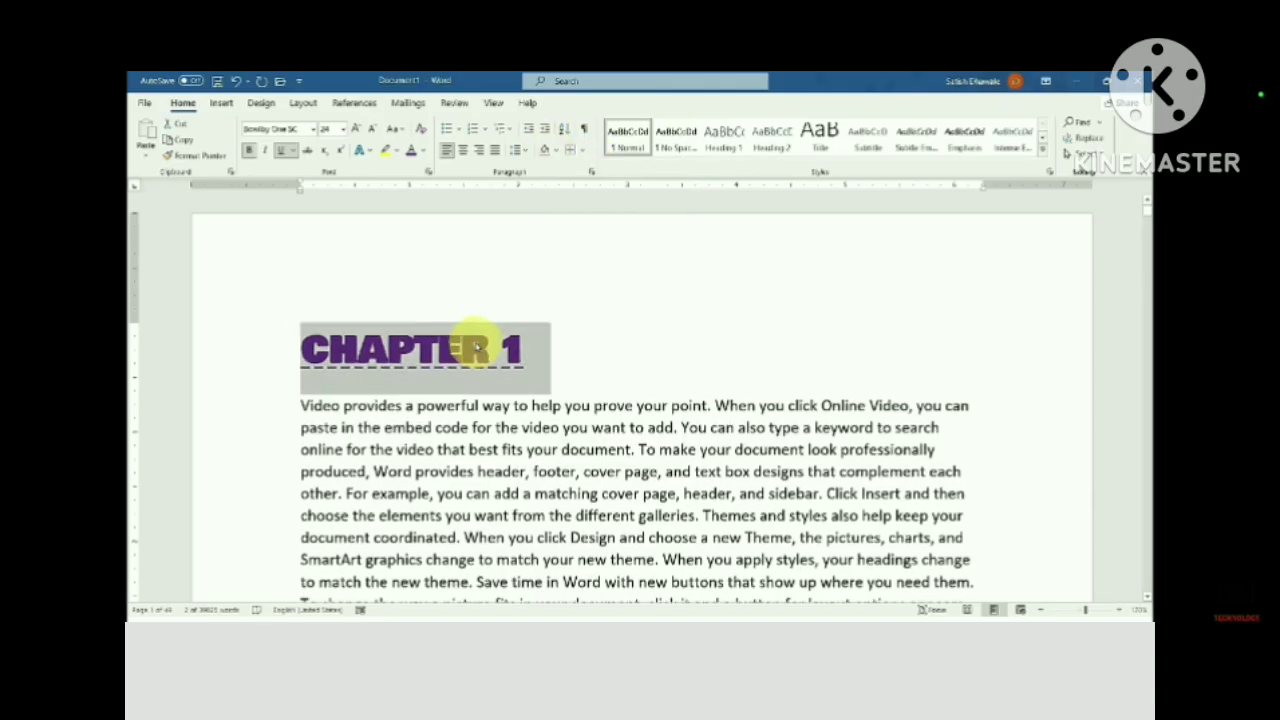
pyautogui.scroll(-2, 480, 340)
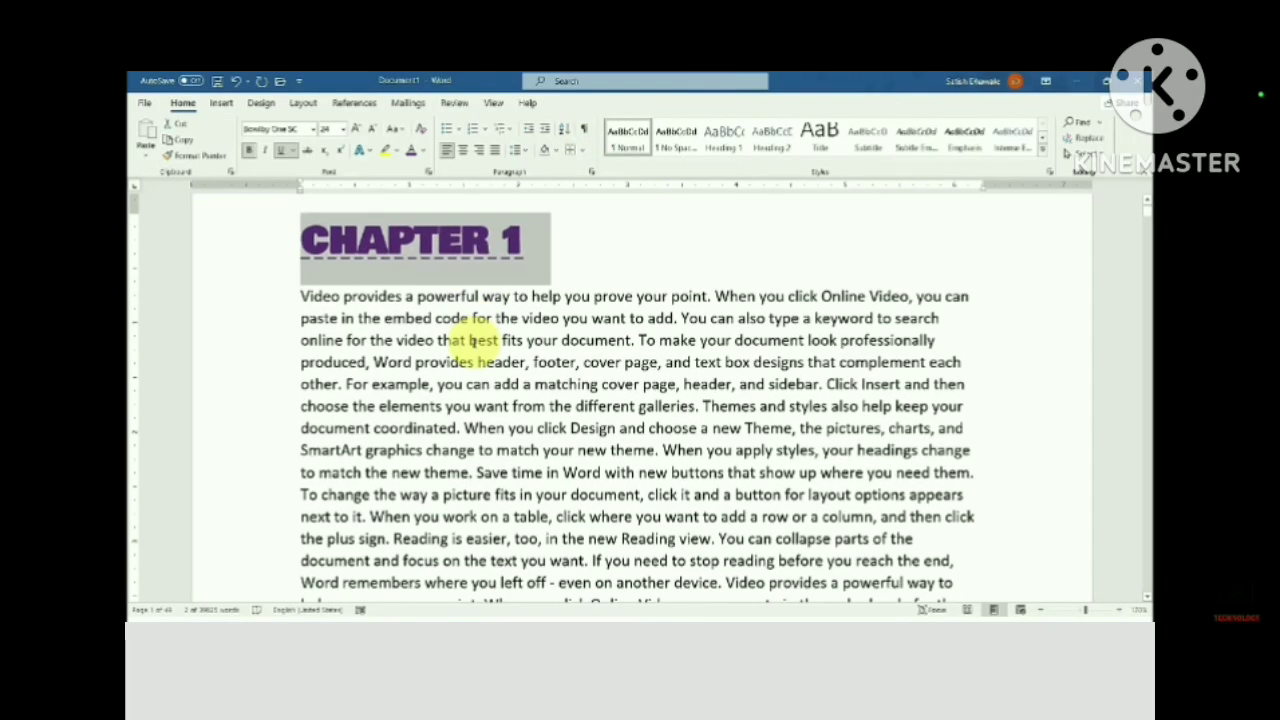
pyautogui.scroll(-1, 470, 340)
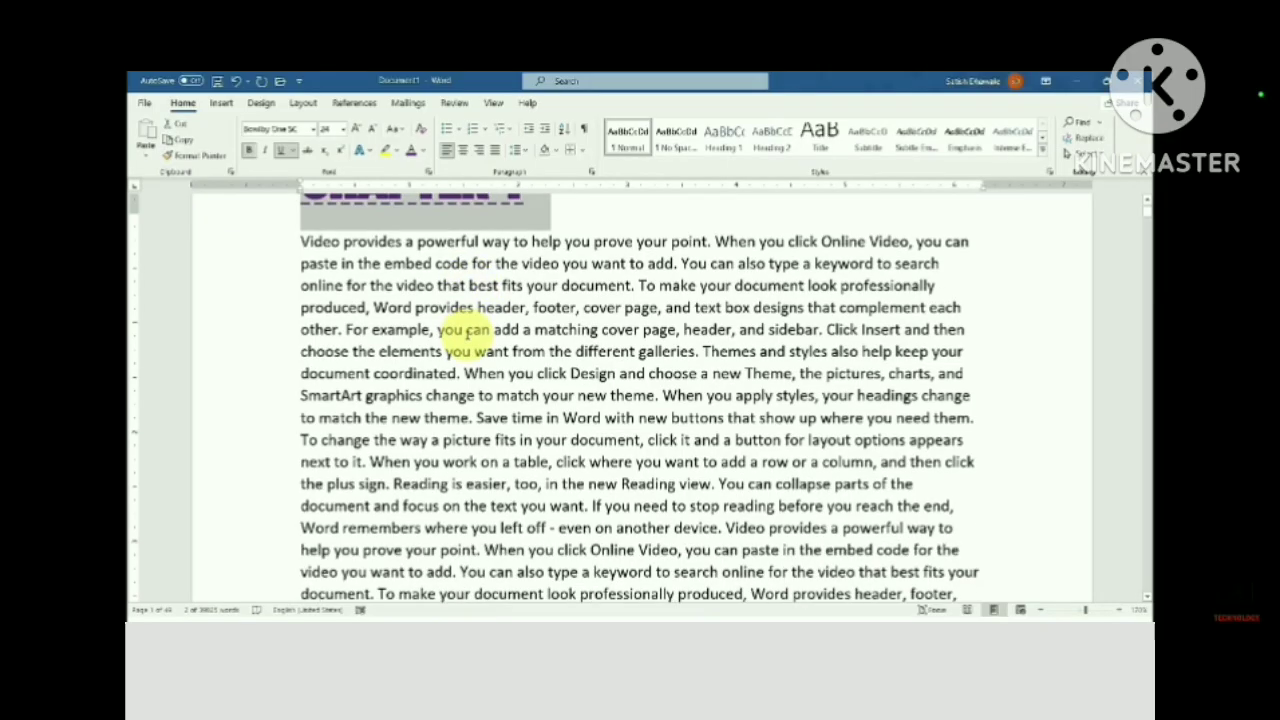
pyautogui.scroll(3, 466, 342)
pyautogui.scroll(-2, 466, 335)
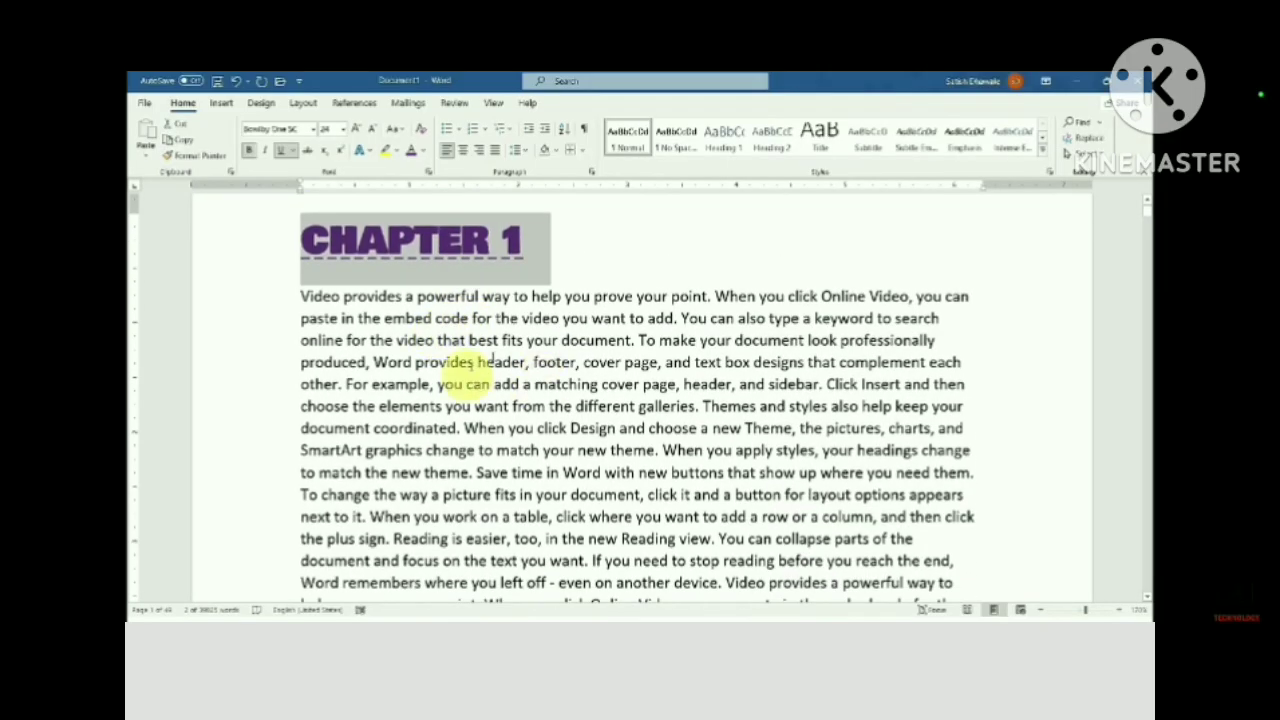
pyautogui.scroll(-3, 520, 385)
pyautogui.scroll(5, 549, 381)
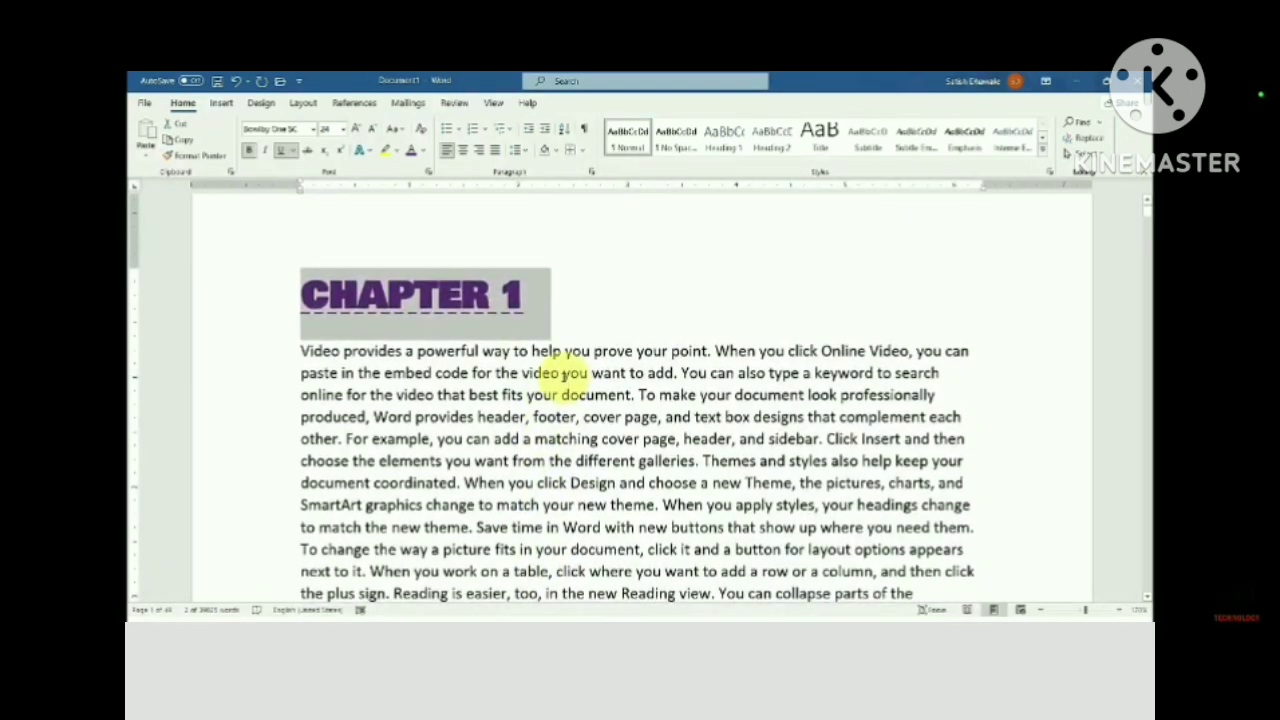
# Create a new blank document and enter seven first names in capitals, one per line
pyautogui.hotkey('ctrl', 'n')
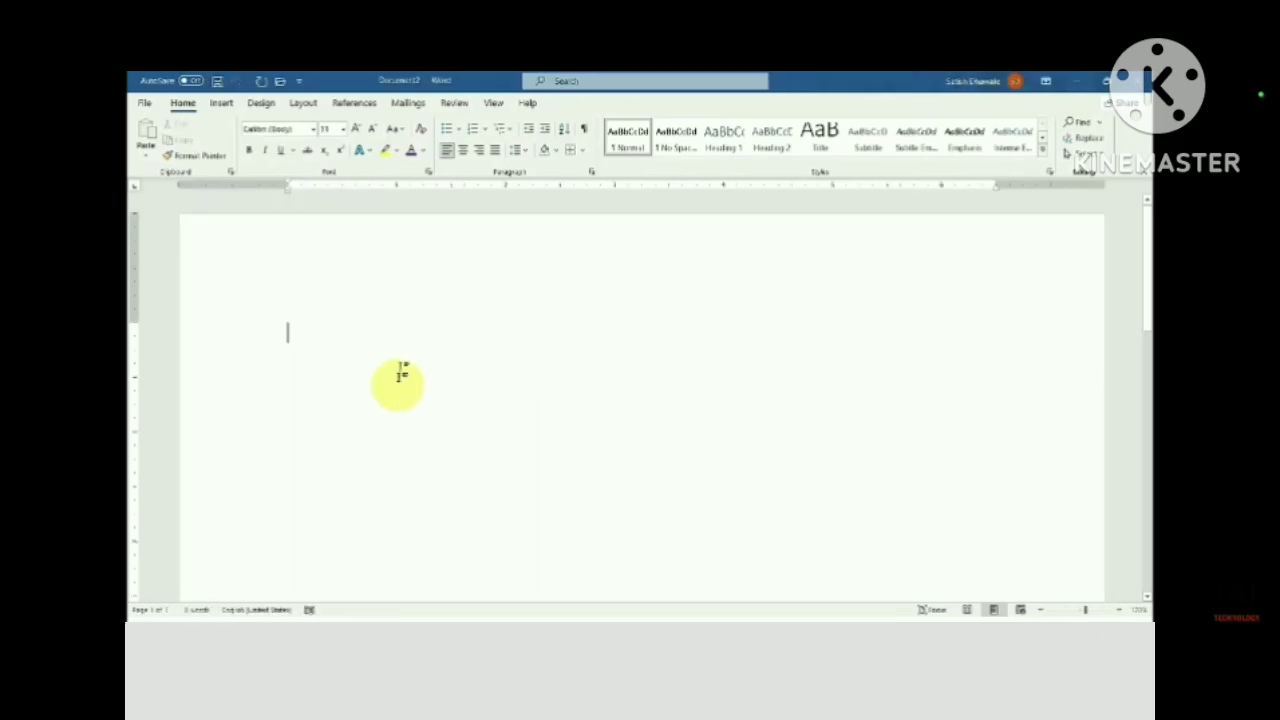
pyautogui.write('AJAY')
pyautogui.press('Return')
pyautogui.write('VIJAY')
pyautogui.press('Return')
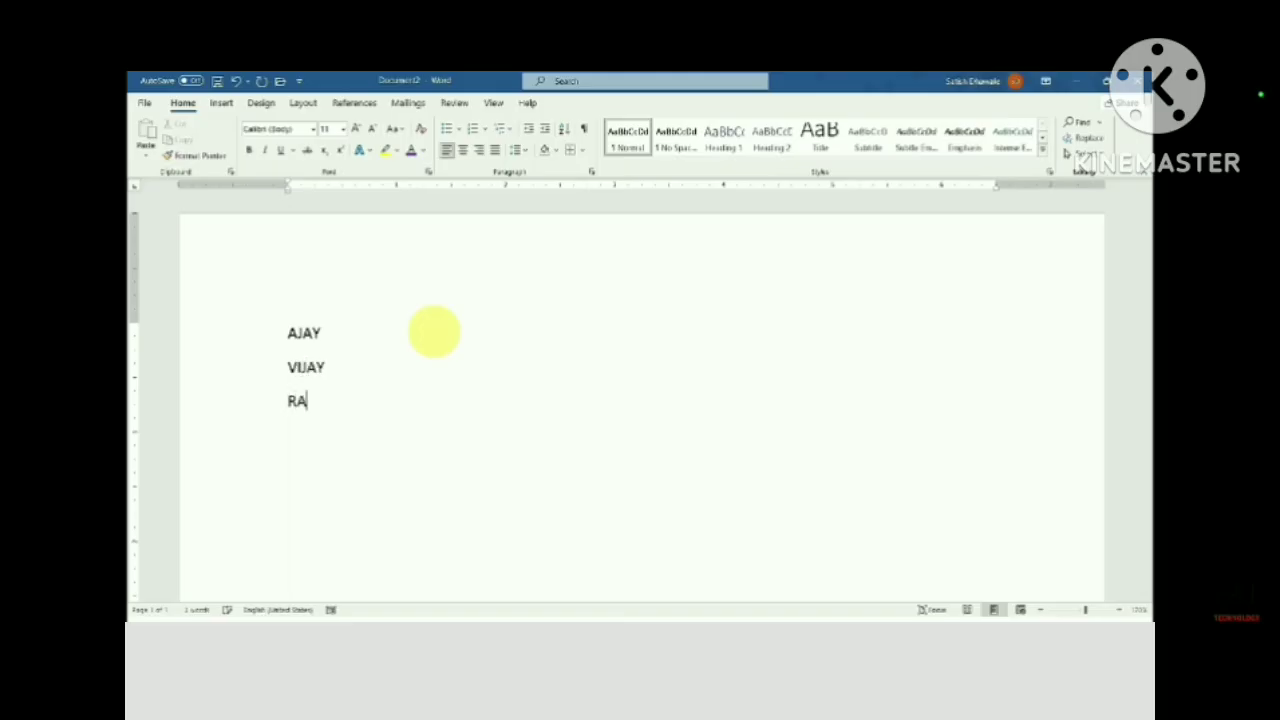
pyautogui.write('RAVI')
pyautogui.press('Return')
pyautogui.write('SHANKAR SACHIN')
pyautogui.press('Return')
pyautogui.write('A')
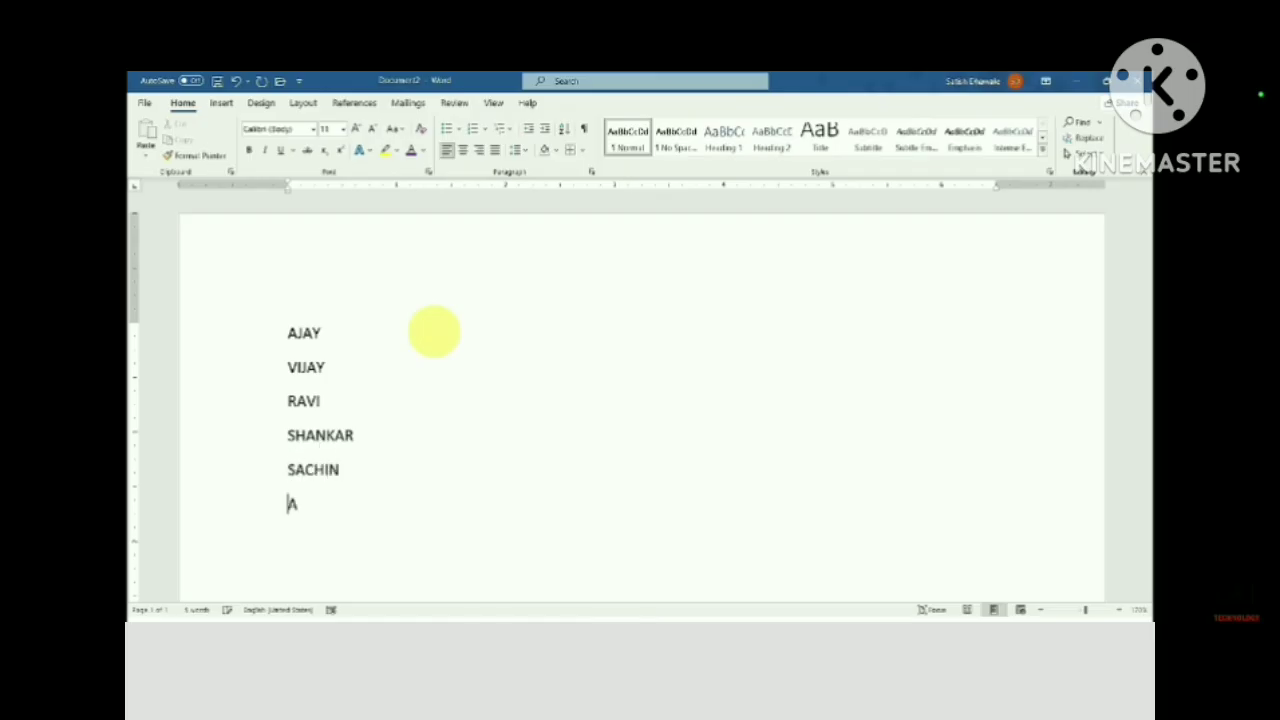
pyautogui.write('NVI')
pyautogui.press('Return')
pyautogui.write('VIRAT')
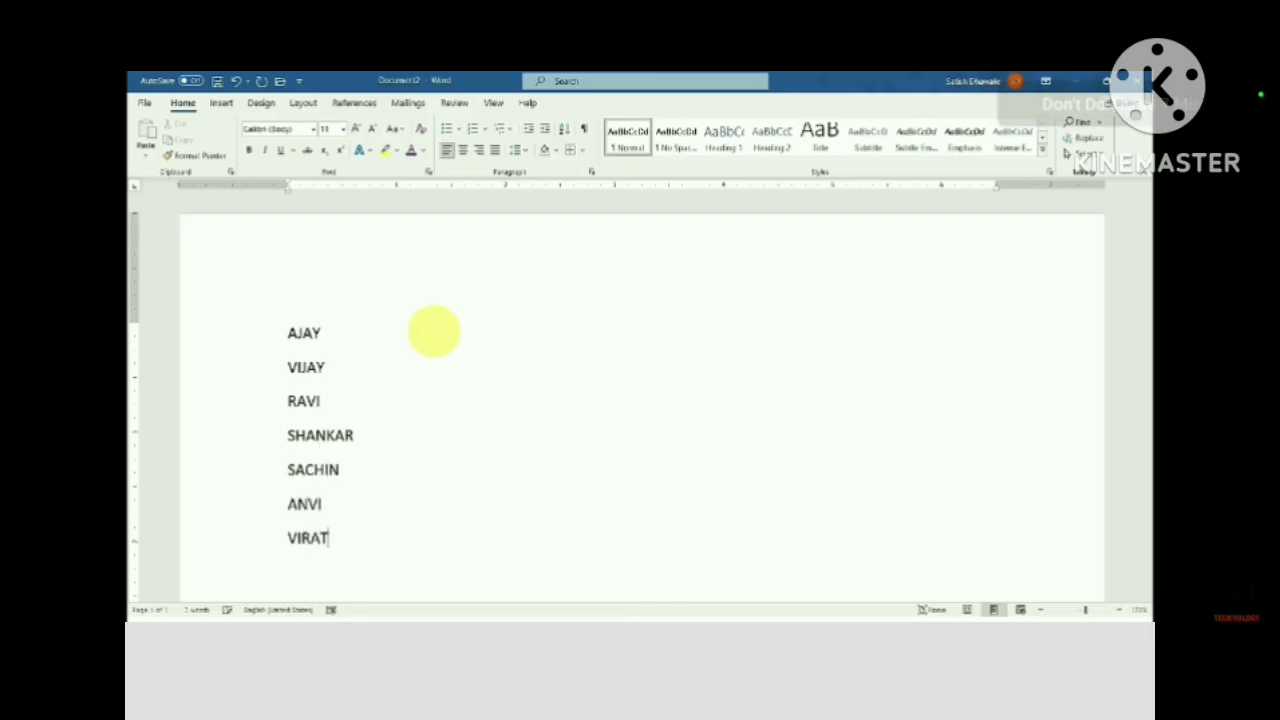
pyautogui.press('Return')
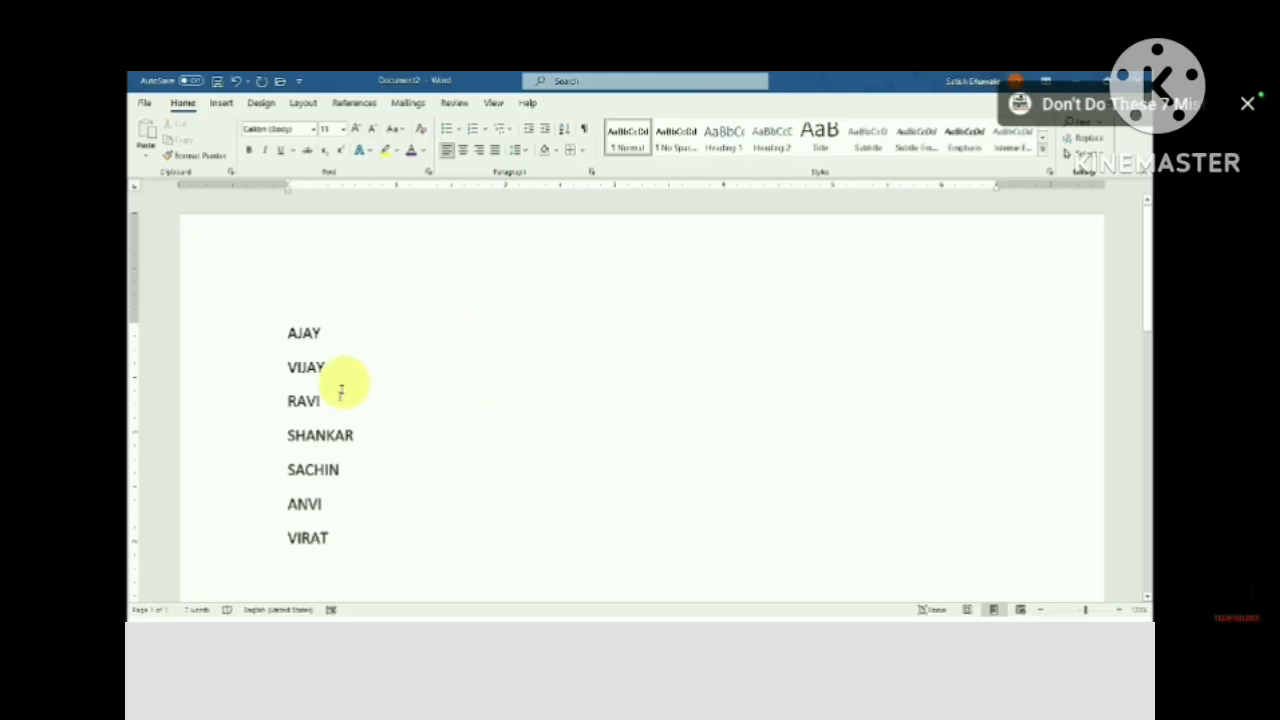
# Turn the seven names into a bulleted list with check mark bullets
pyautogui.moveTo(346, 540); pyautogui.dragTo(254, 346)
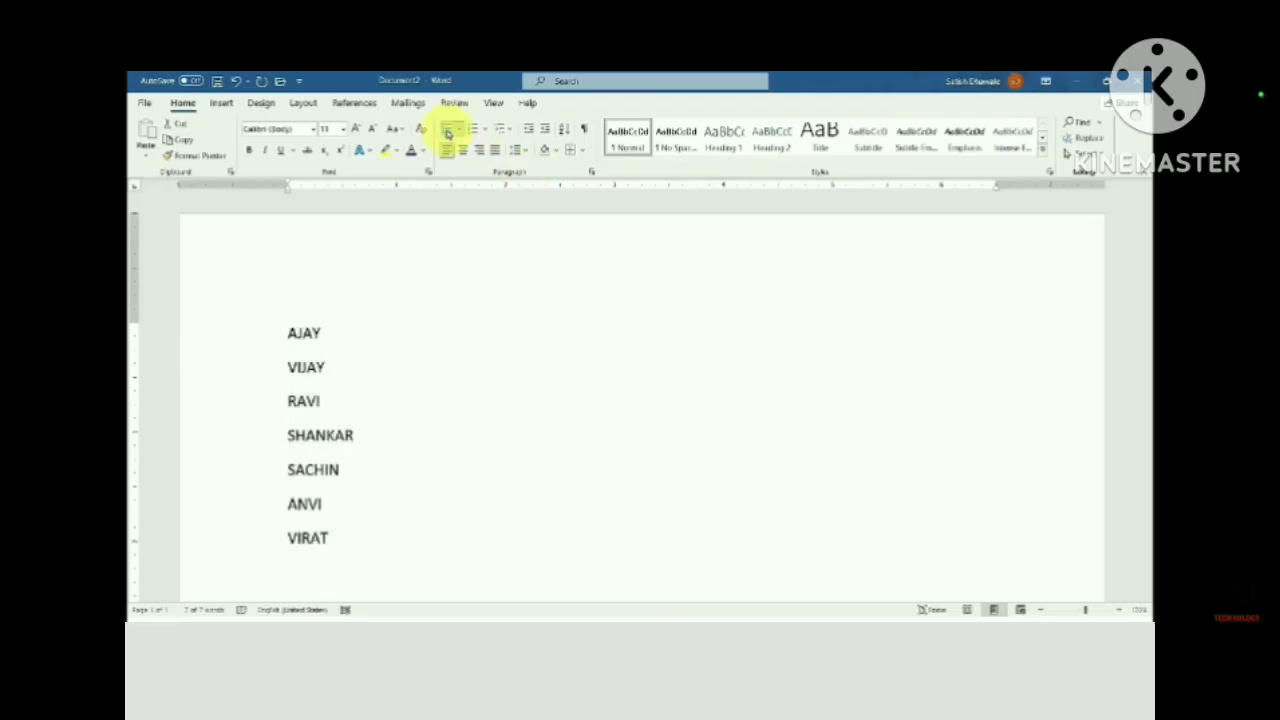
pyautogui.click(447, 133)
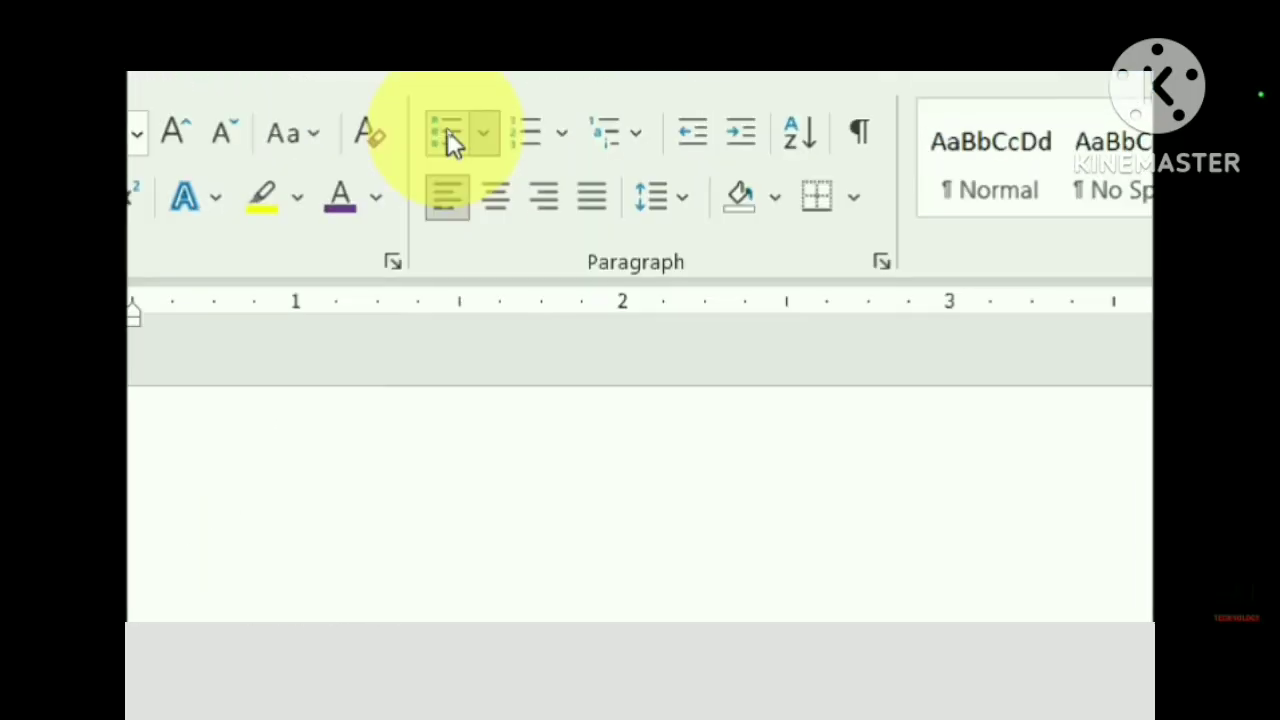
pyautogui.click(461, 129)
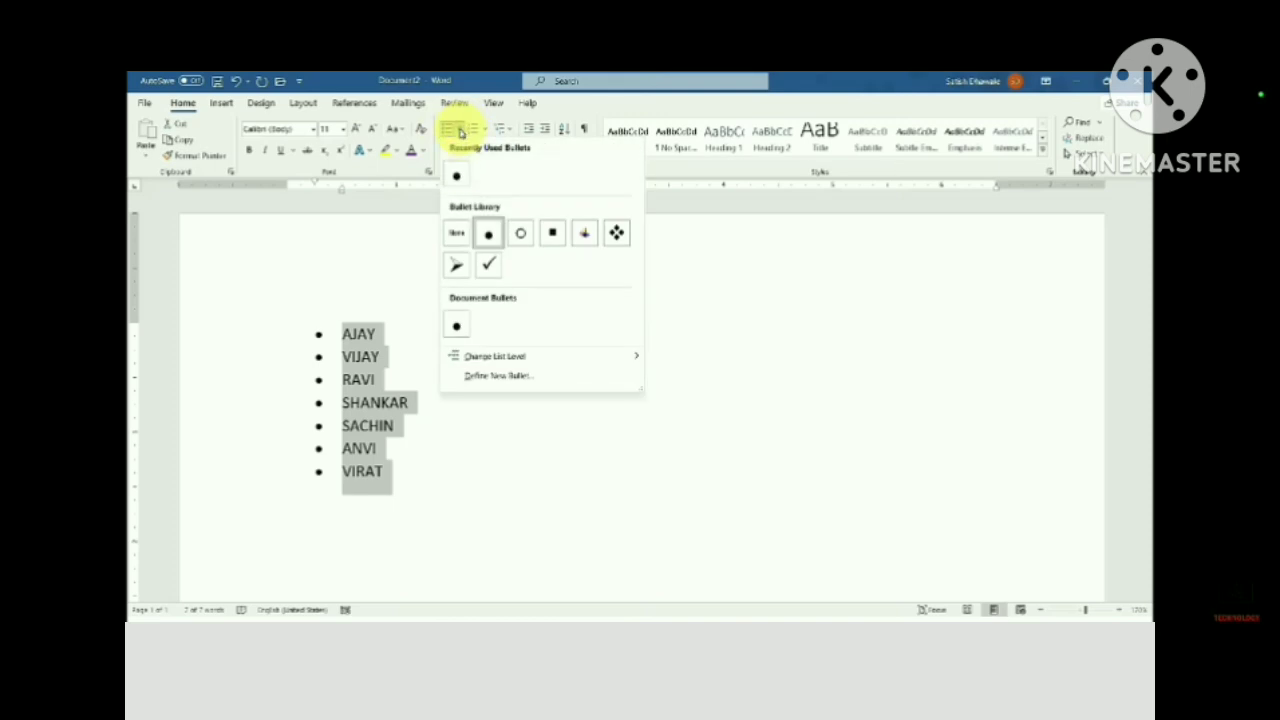
pyautogui.click(489, 268)
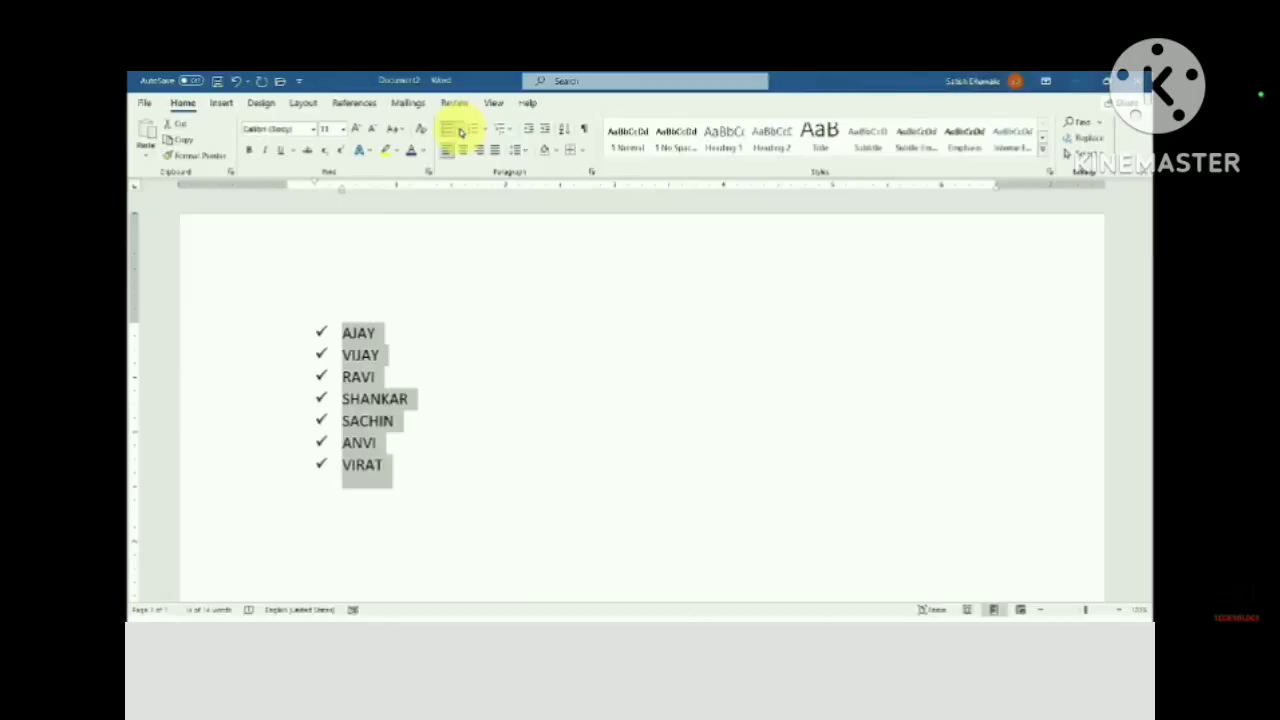
# Apply A. B. C. numbering to the list of names and set its line spacing to 1.5
pyautogui.click(486, 129)
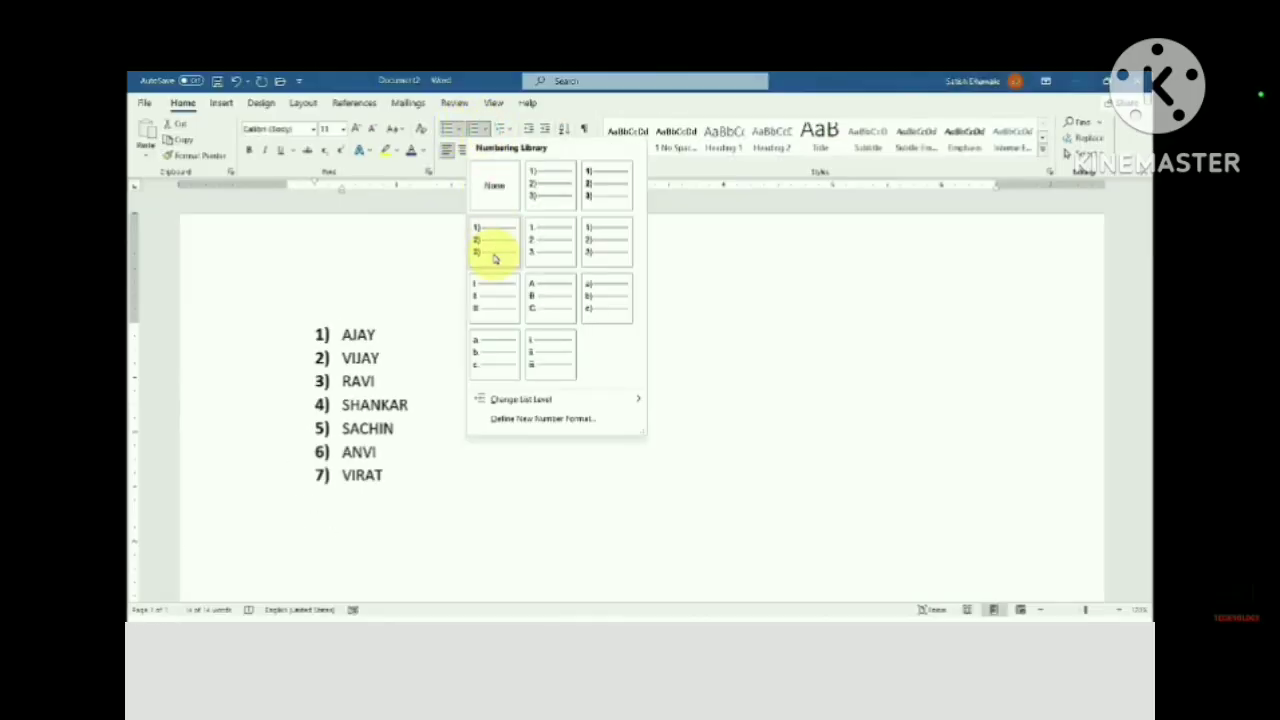
pyautogui.click(551, 302)
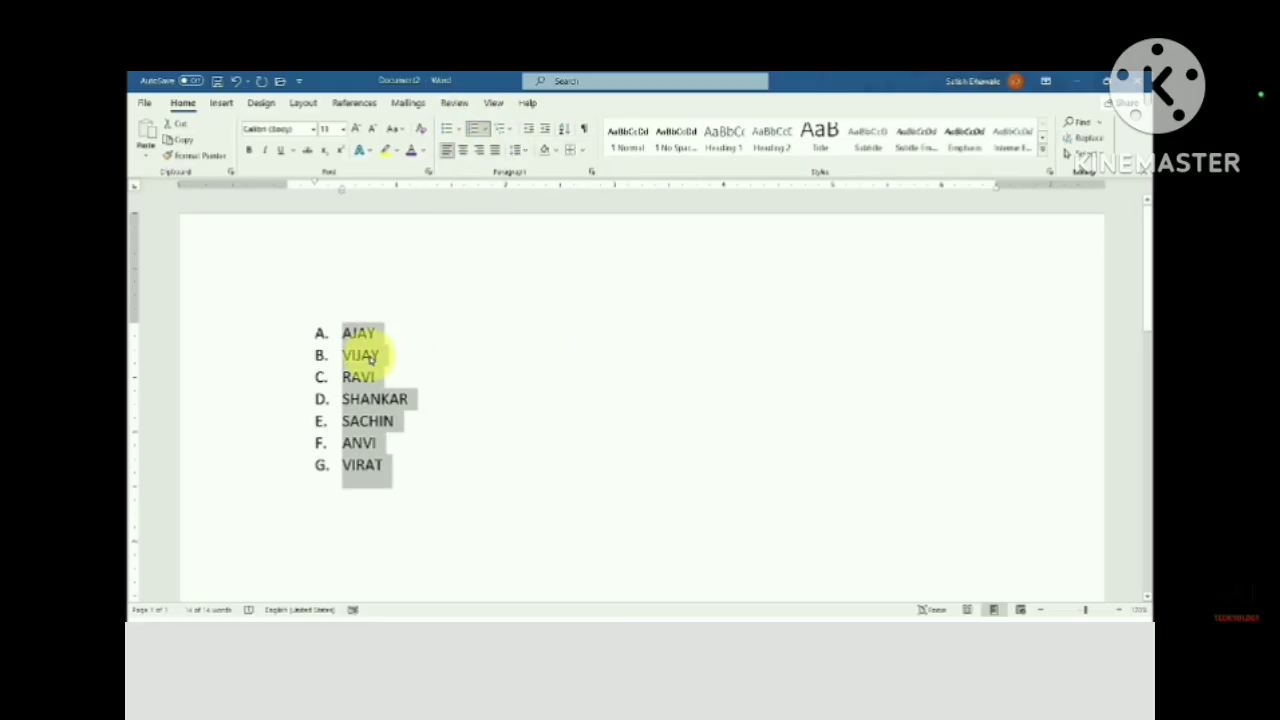
pyautogui.click(527, 151)
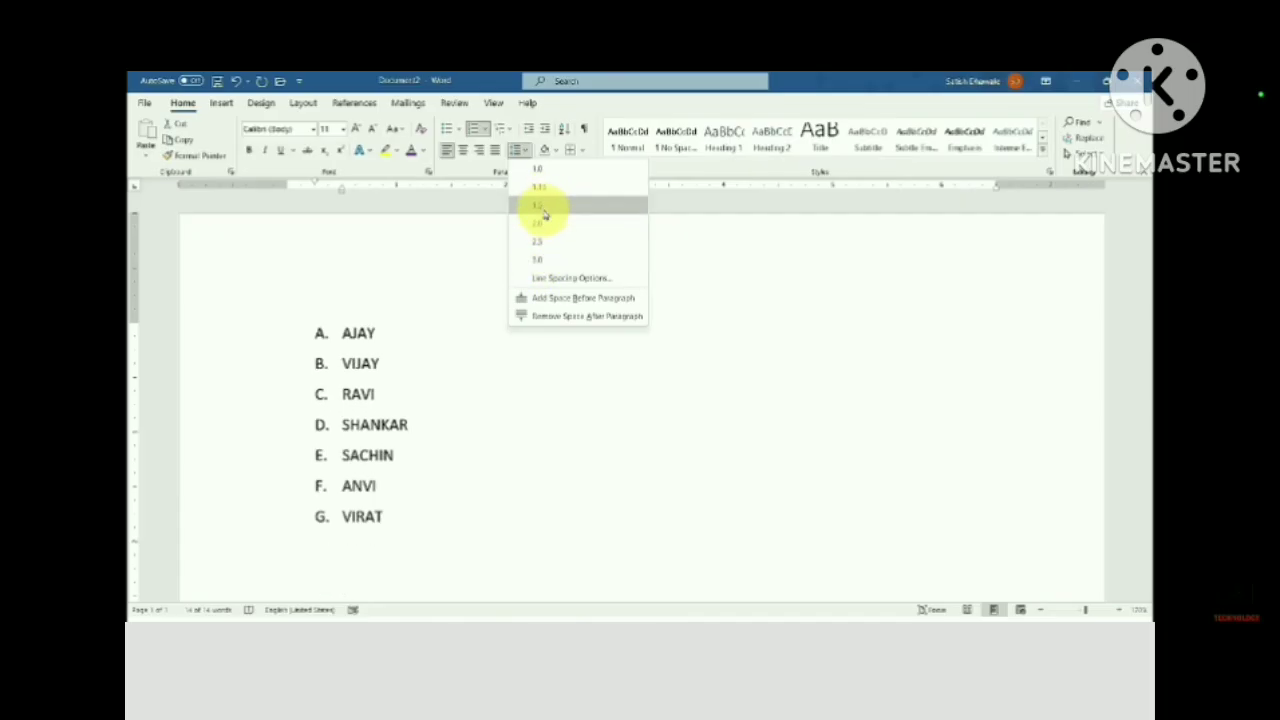
pyautogui.click(541, 207)
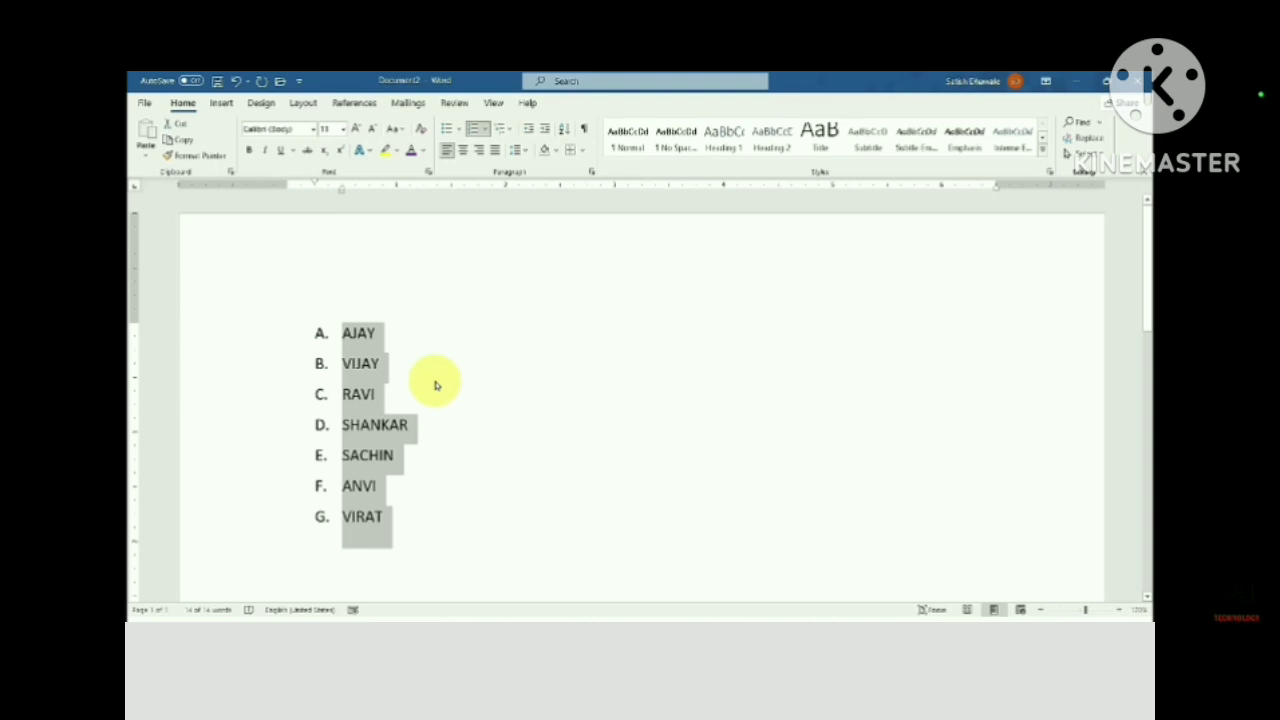
# Create a new blank document and enter a sample sentence made of a first name followed by "is Good Boy"
pyautogui.hotkey('ctrl', 'n')
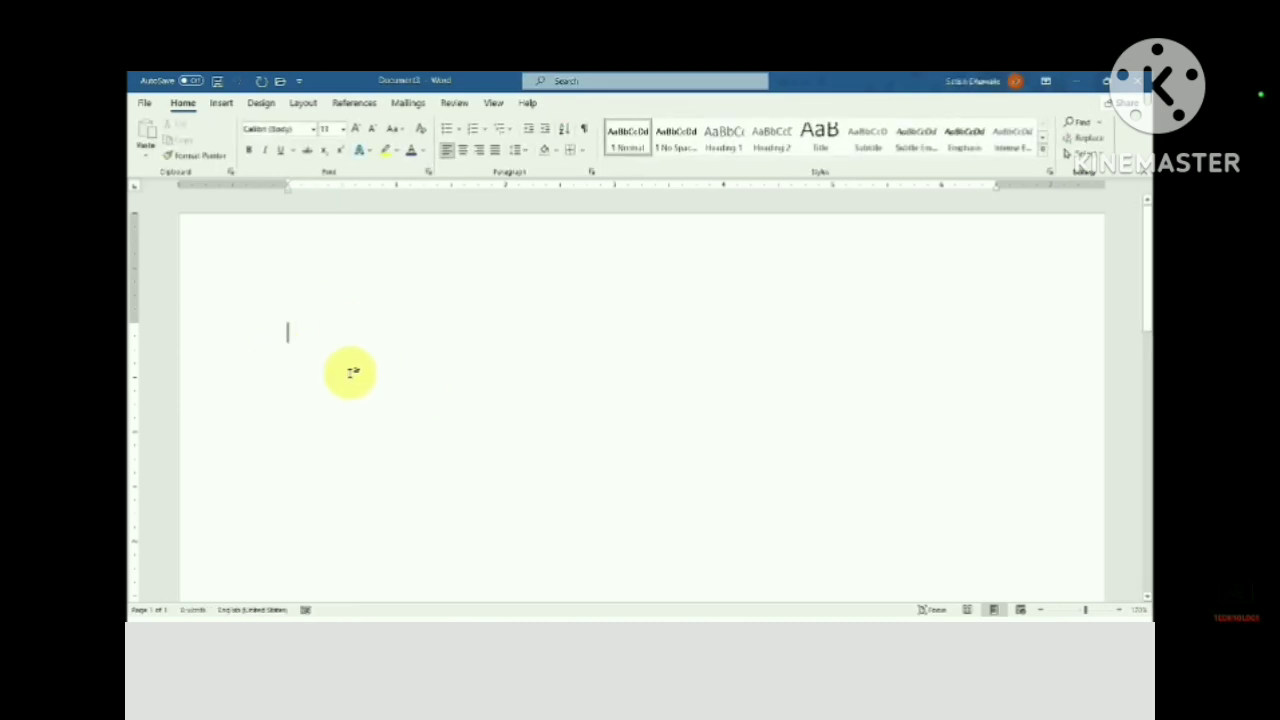
pyautogui.write('Ramesh is Good Boy')
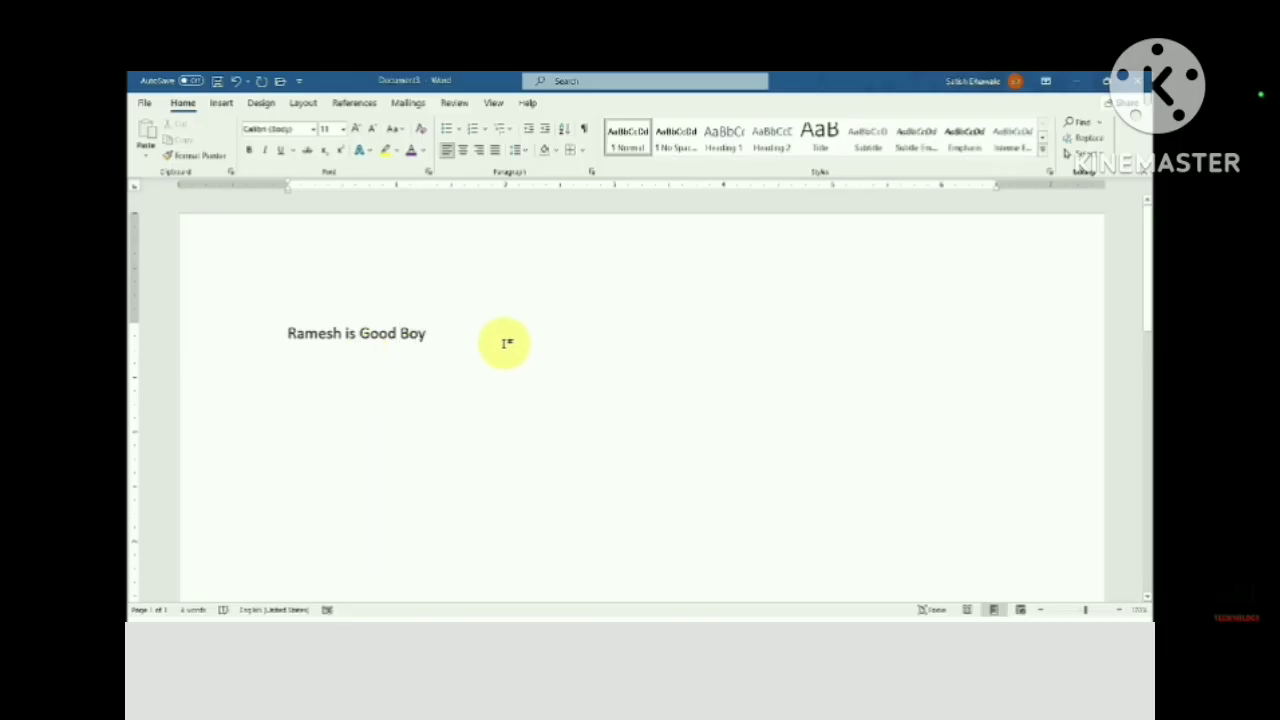
pyautogui.moveTo(480, 331); pyautogui.dragTo(289, 375)
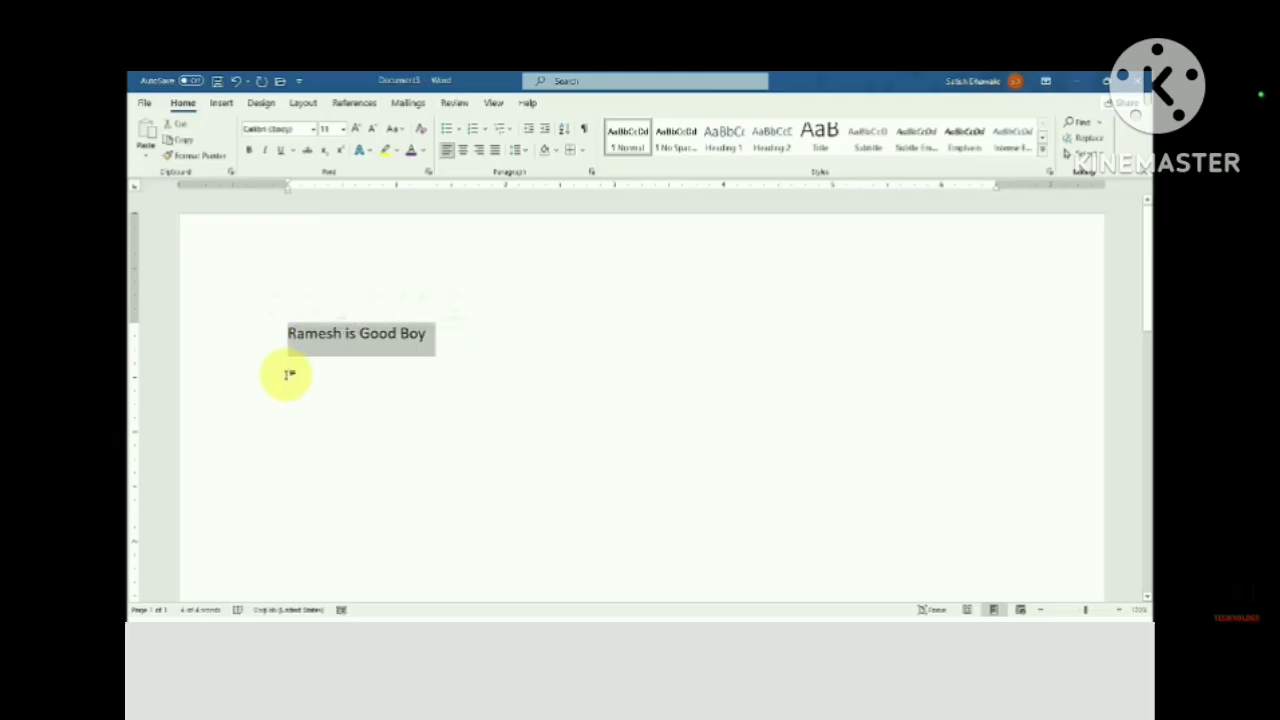
pyautogui.click(394, 373)
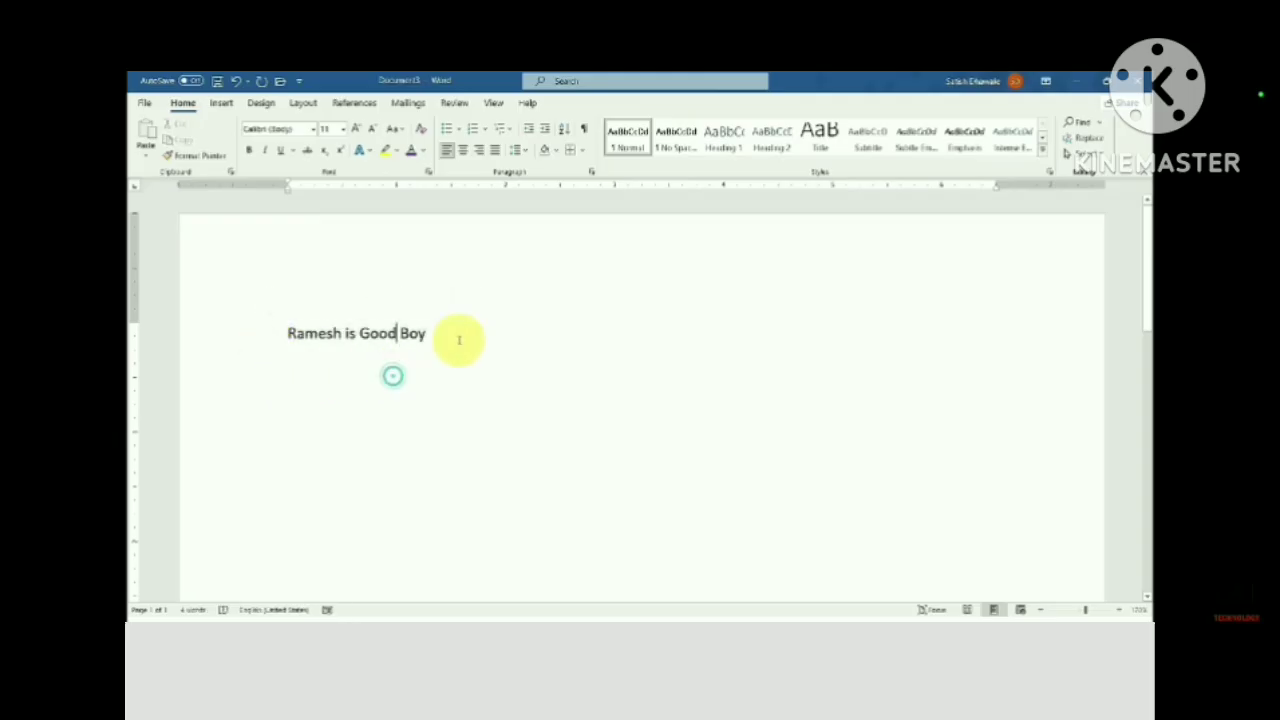
# Copy the sample sentence and paste it repeatedly on the lines below until there are six lines of it
pyautogui.moveTo(458, 336); pyautogui.dragTo(290, 335)
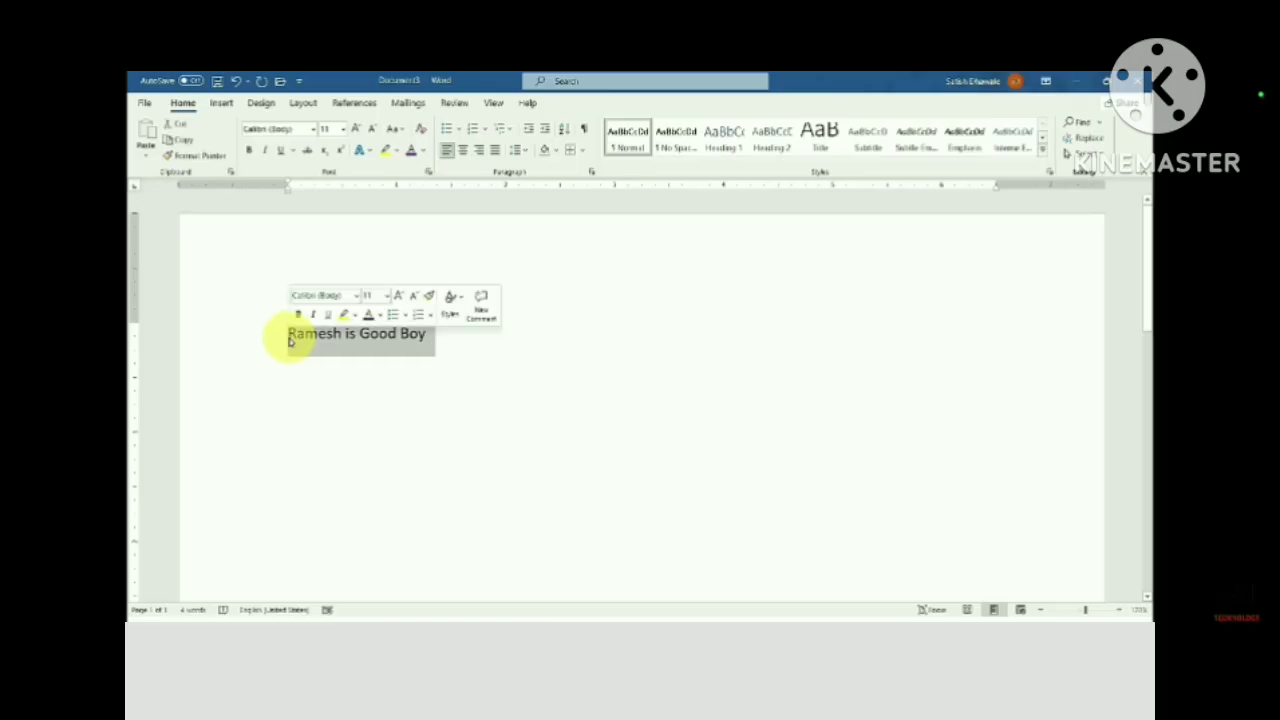
pyautogui.moveTo(452, 333); pyautogui.dragTo(258, 333)
pyautogui.hotkey('ctrl', 'c')
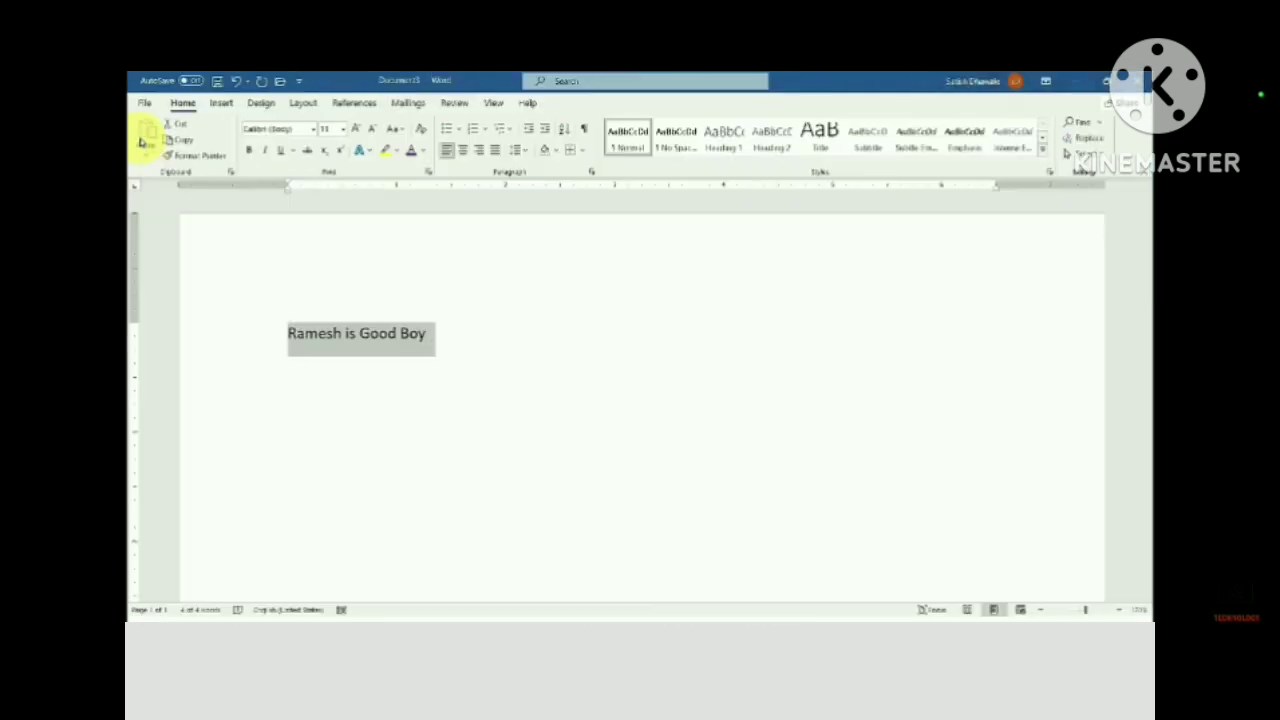
pyautogui.click(453, 334)
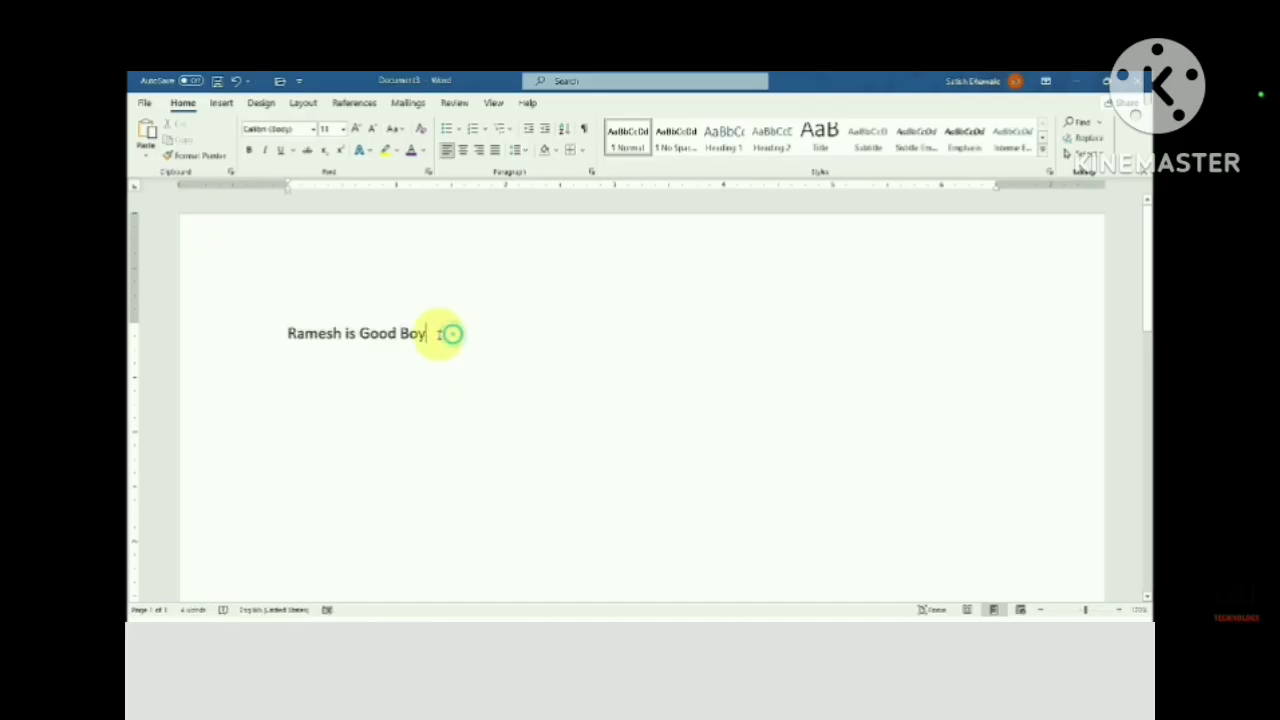
pyautogui.press('Return')
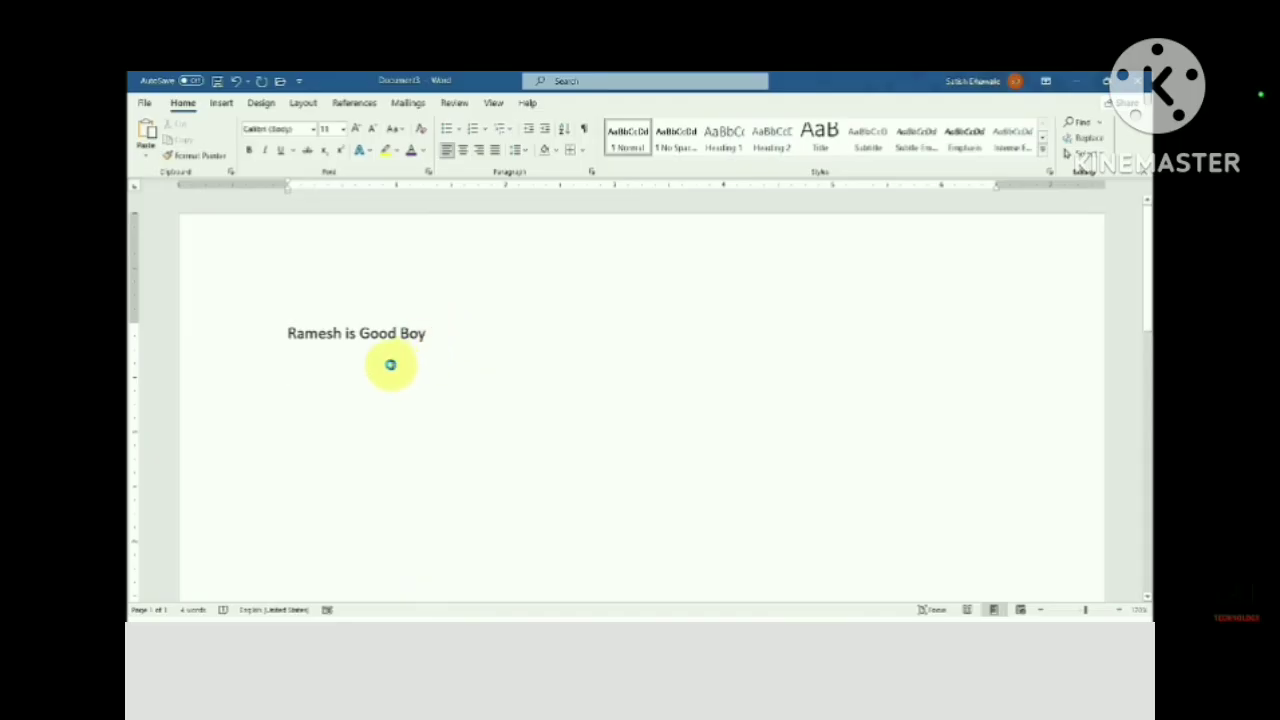
pyautogui.hotkey('ctrl', 'v')
pyautogui.hotkey('ctrl', 'v')
pyautogui.hotkey('ctrl', 'v')
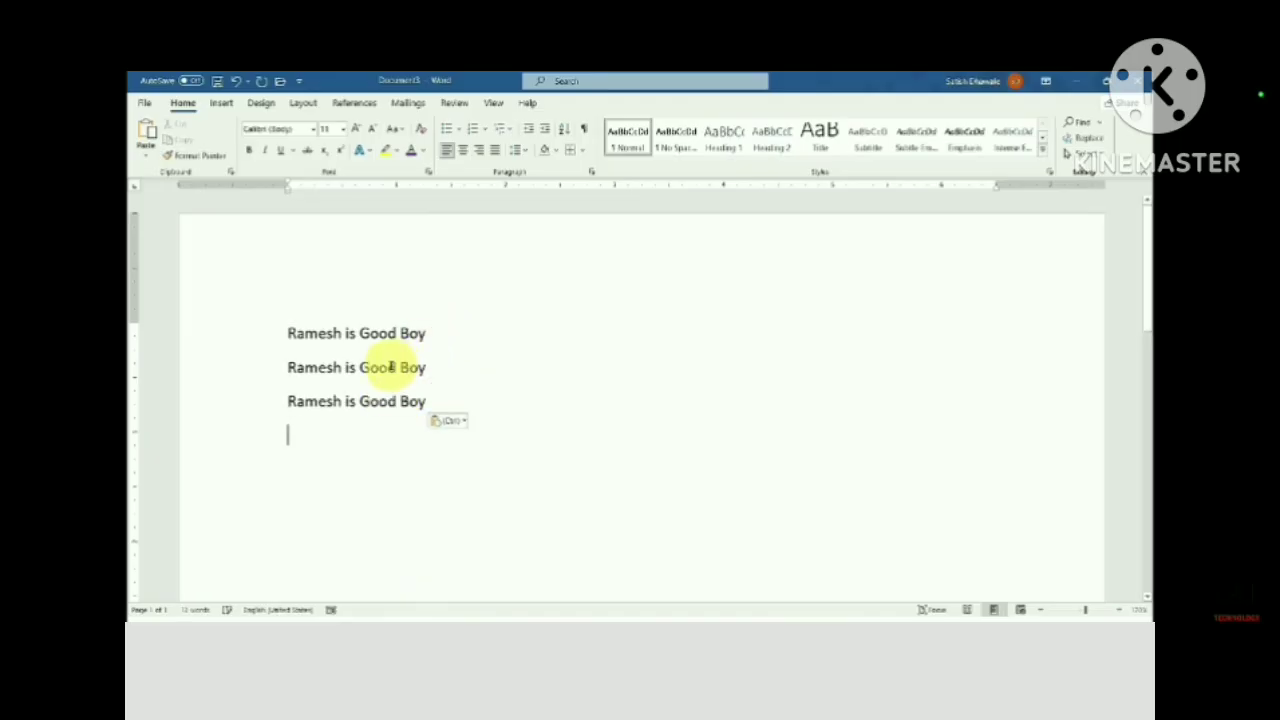
pyautogui.click(148, 132)
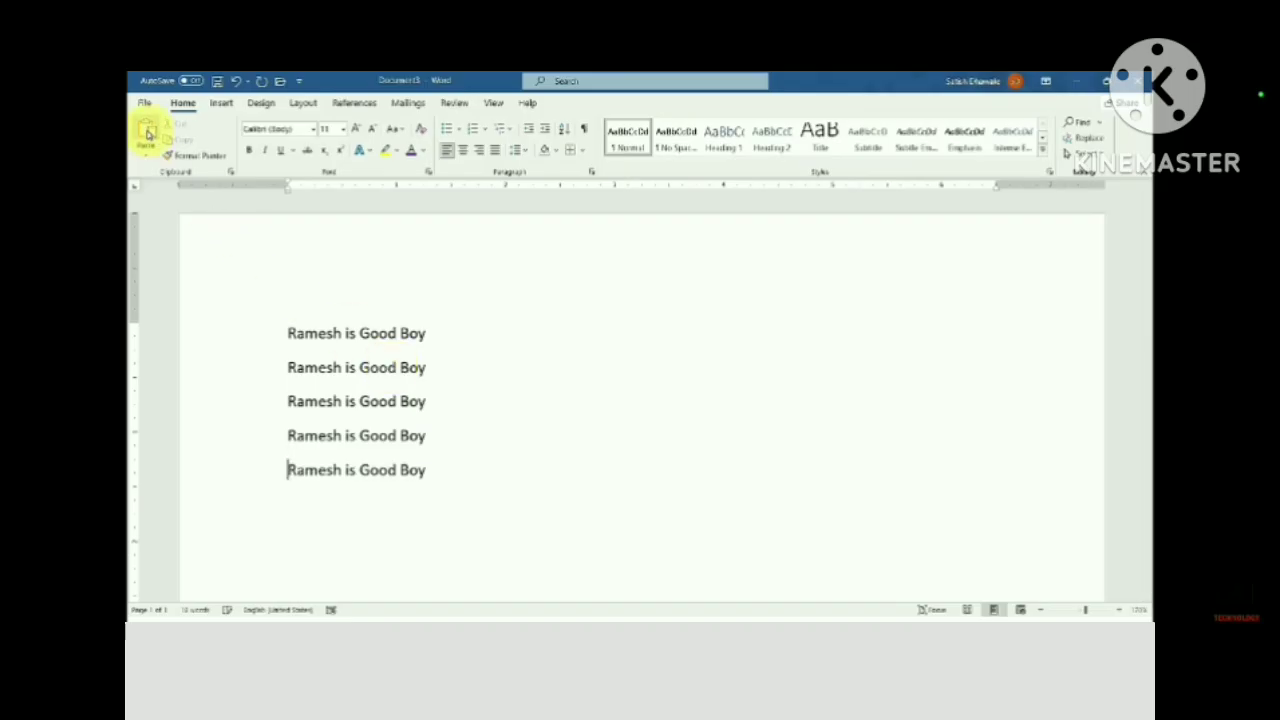
pyautogui.click(146, 132)
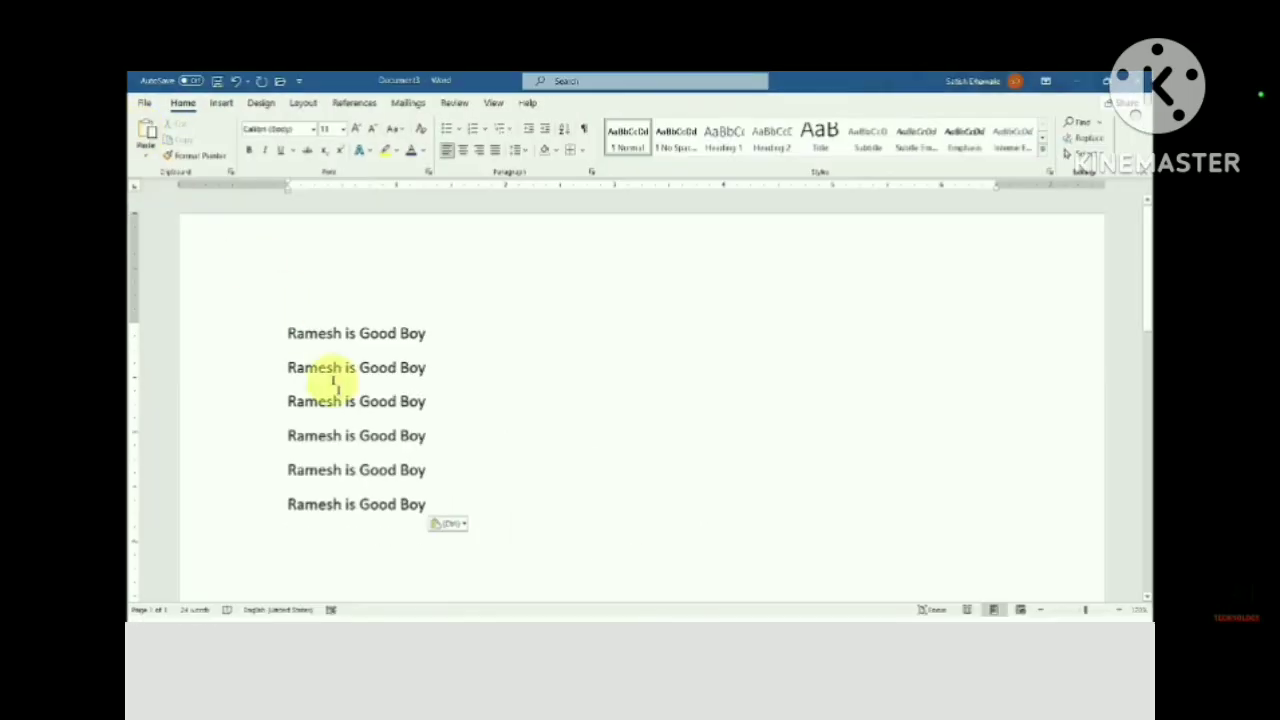
# Select the last sentence, the word "Good" in the first line, and the whole first line, clearing each selection
pyautogui.moveTo(437, 502); pyautogui.dragTo(300, 505)
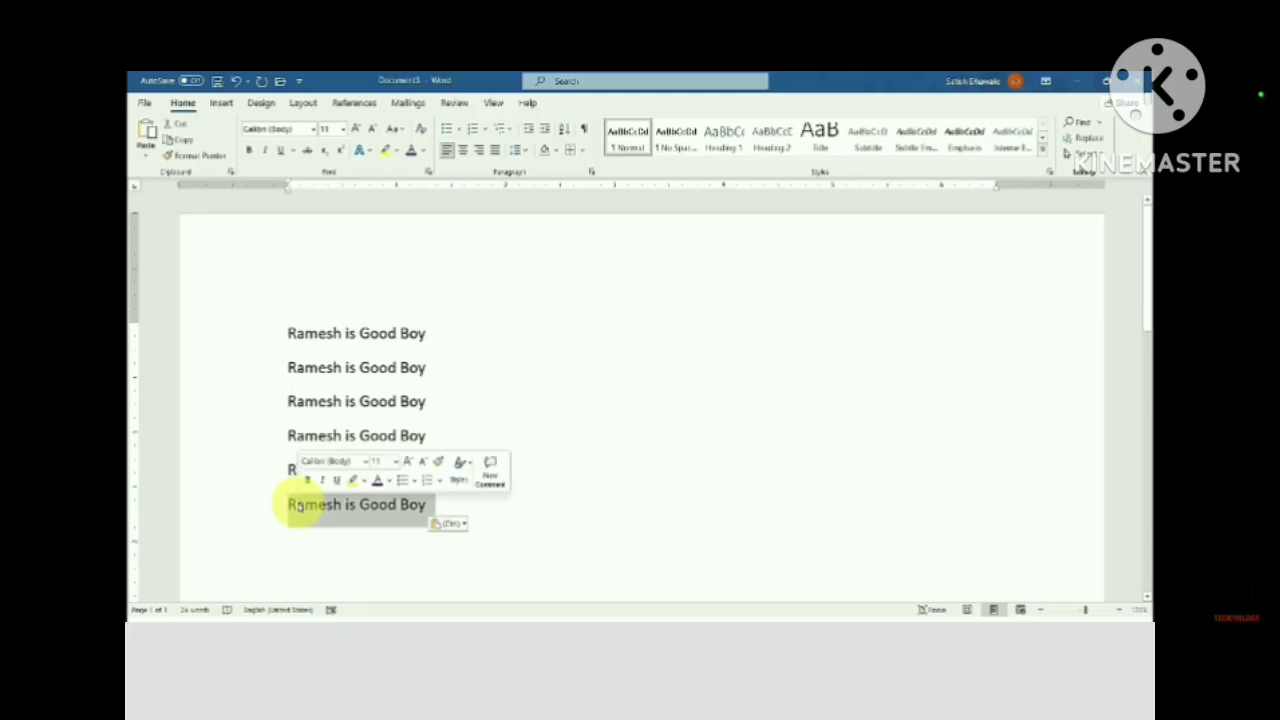
pyautogui.click(507, 401)
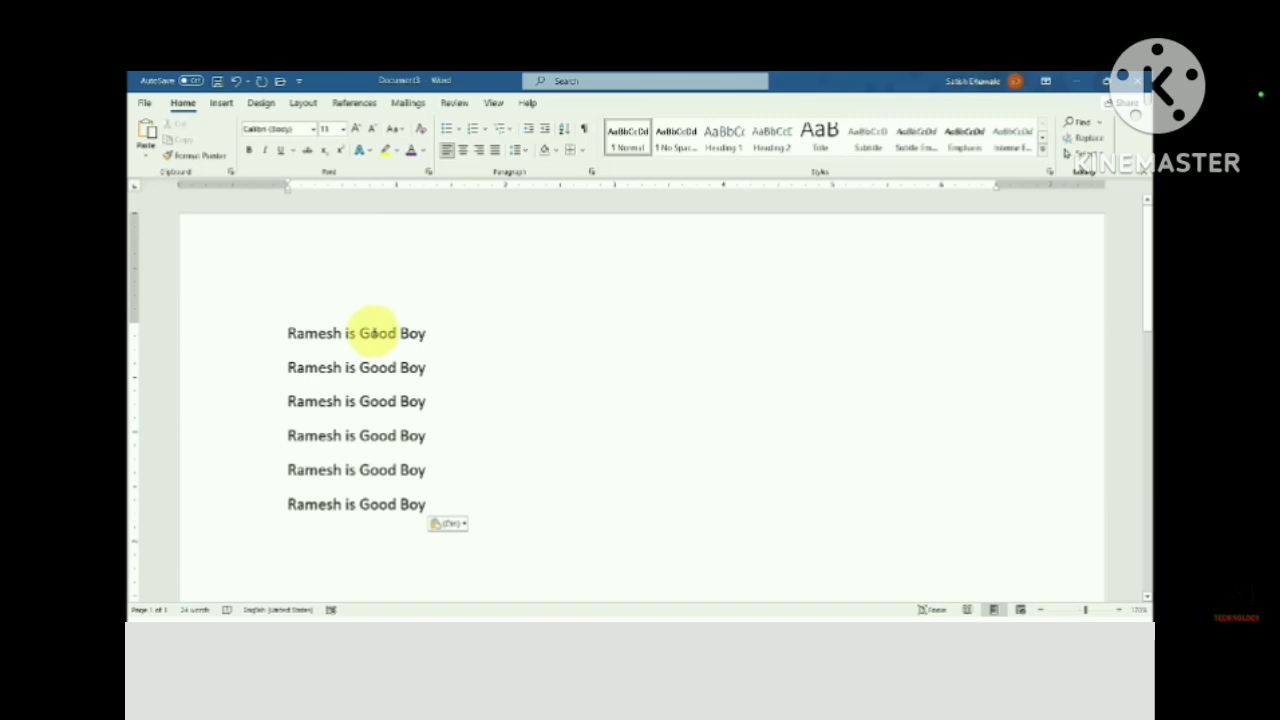
pyautogui.doubleClick(375, 334)
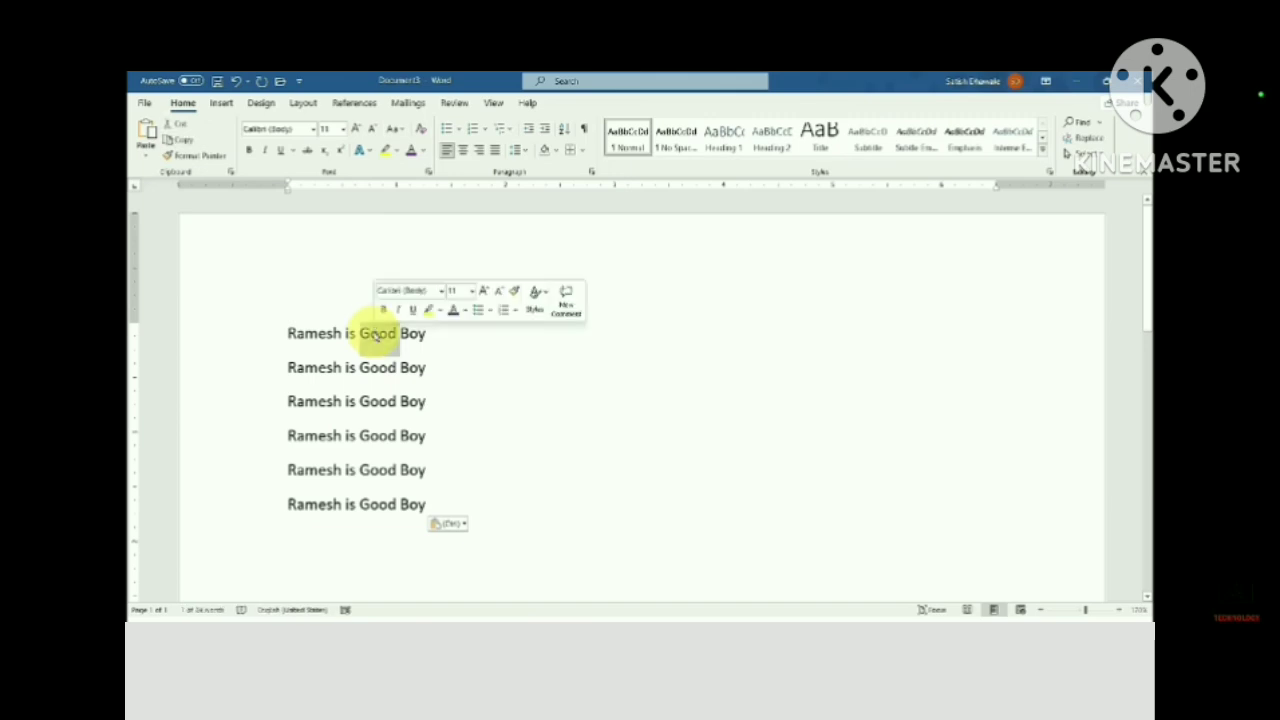
pyautogui.click(380, 335)
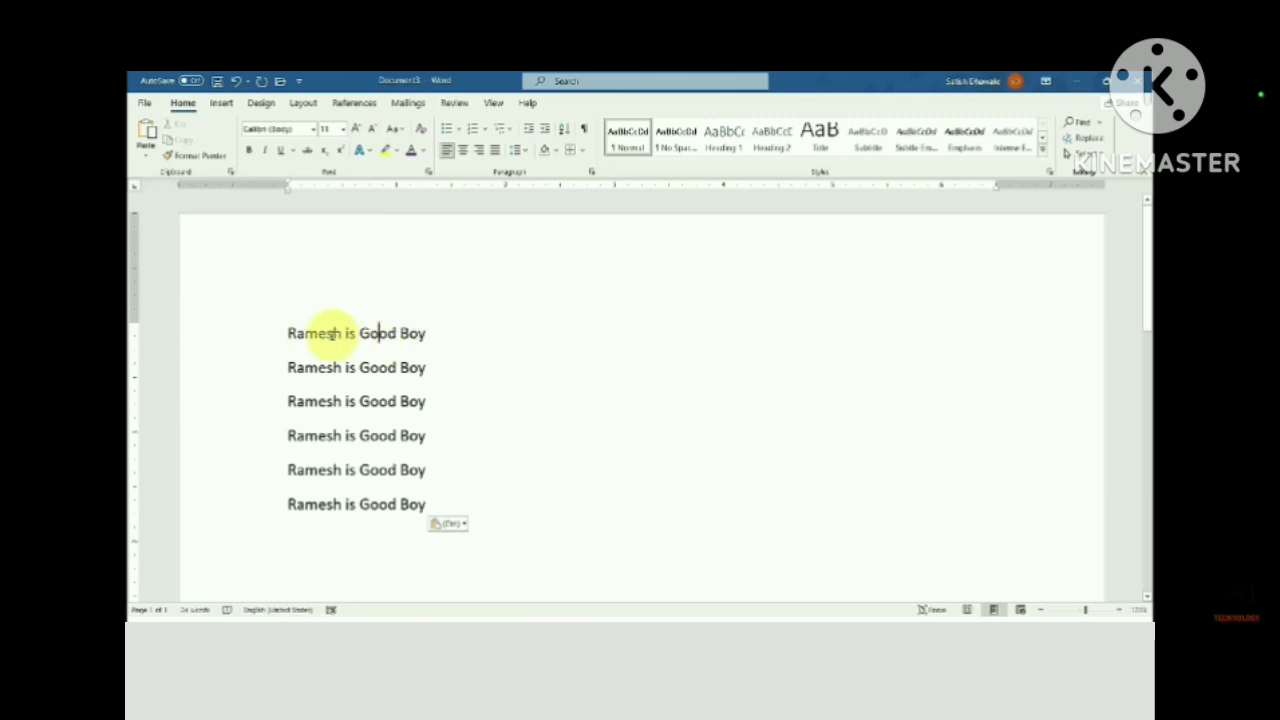
pyautogui.tripleClick(330, 335)
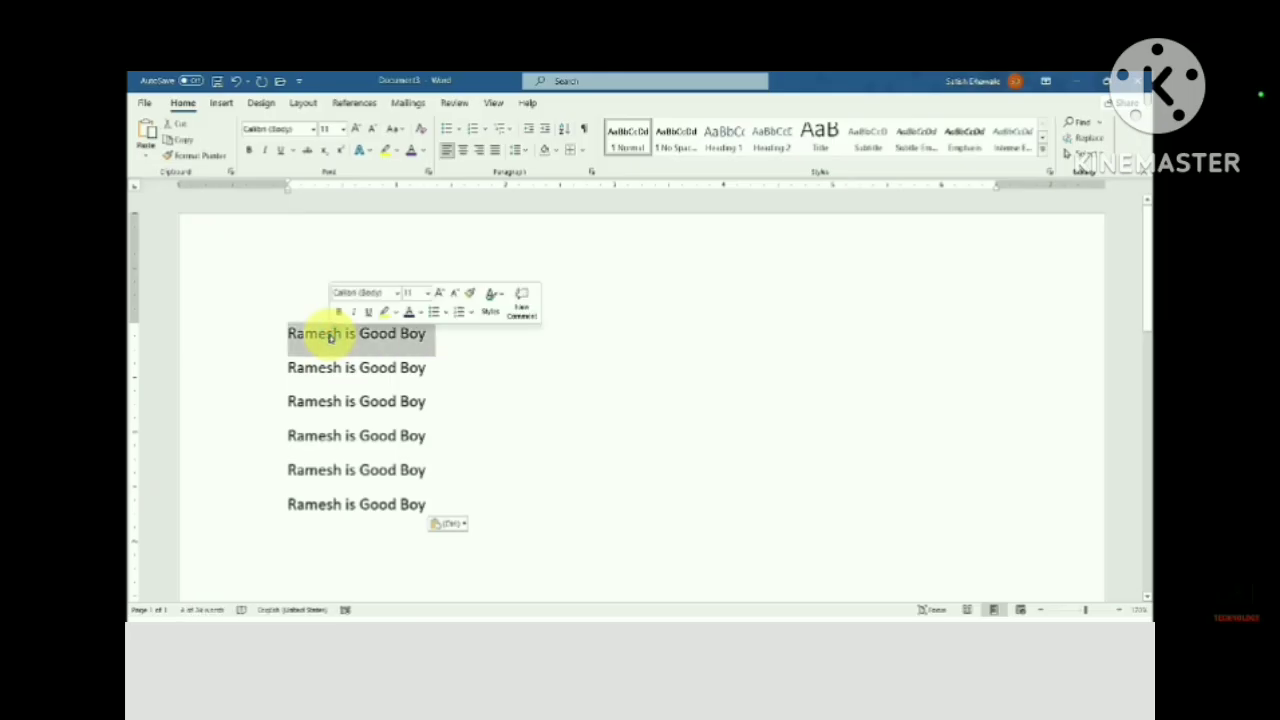
pyautogui.click(330, 337)
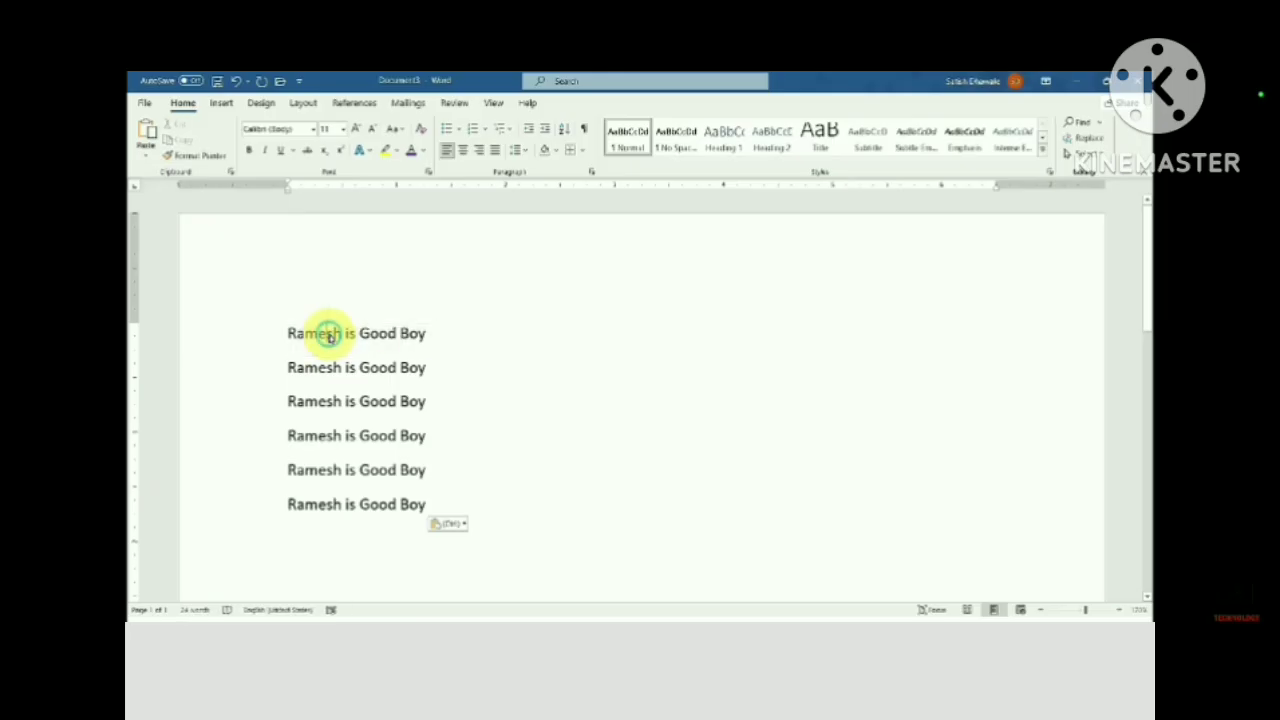
pyautogui.tripleClick(330, 337)
pyautogui.click(330, 337)
pyautogui.tripleClick(330, 337)
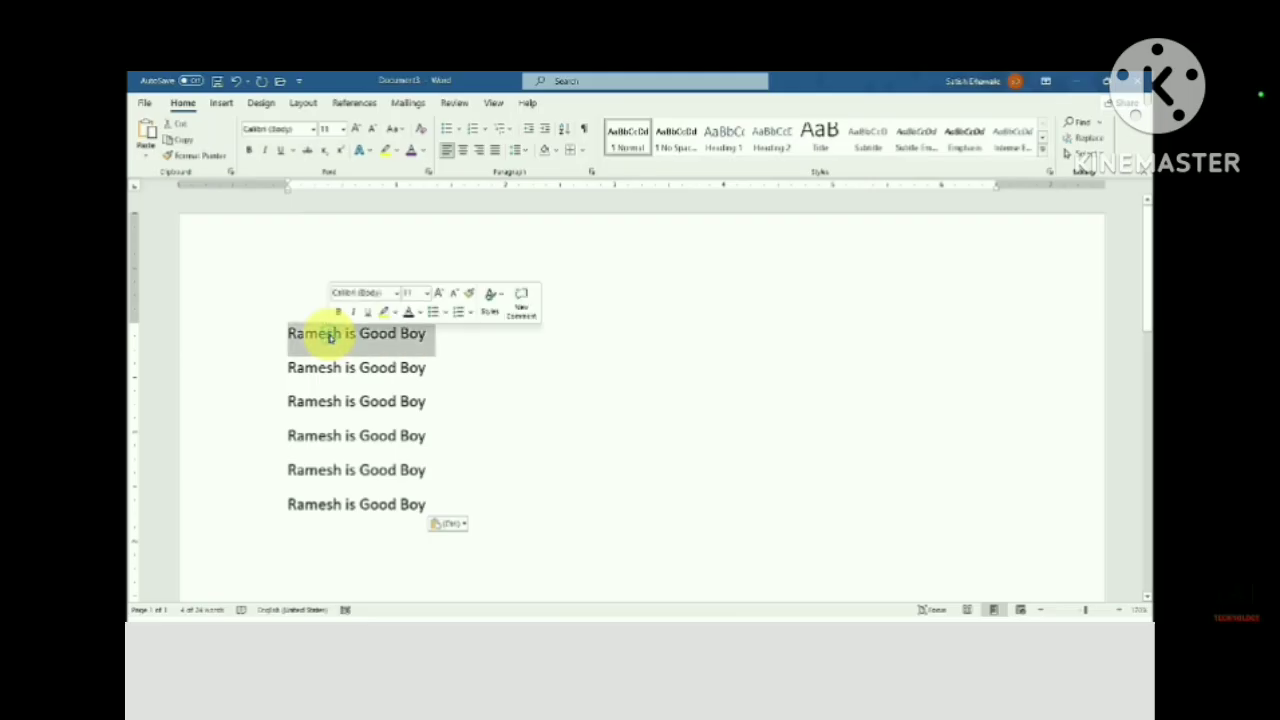
pyautogui.click(451, 355)
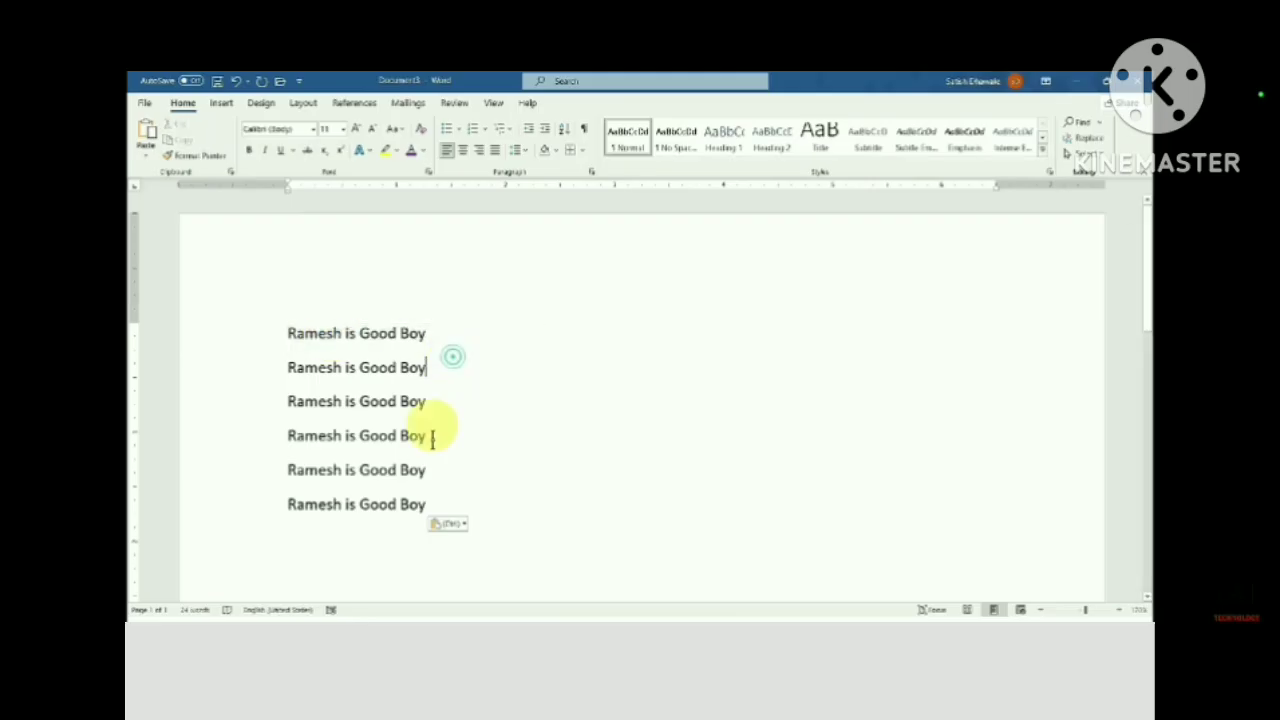
# Switch back and forth between the open documents Document1, Document2 and Document3, finishing in Document1 with the chapter text
pyautogui.hotkey('alt', 'Tab')
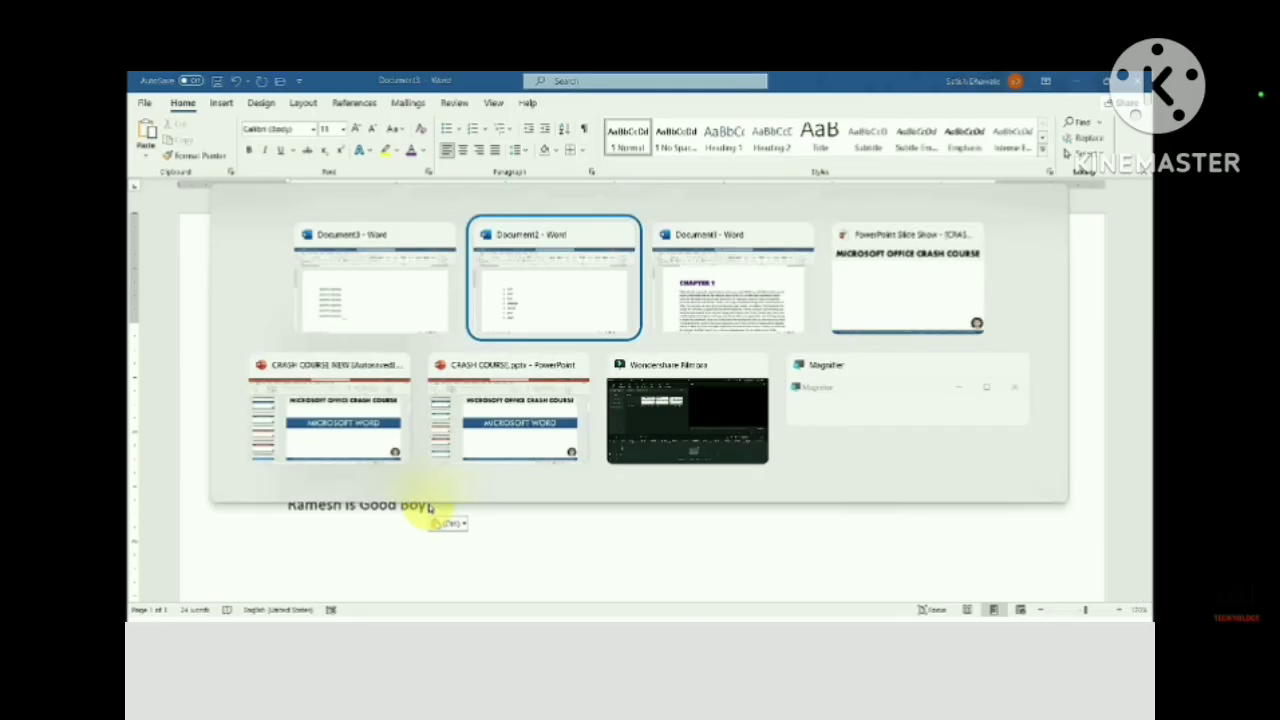
pyautogui.scroll(-3, 430, 505)
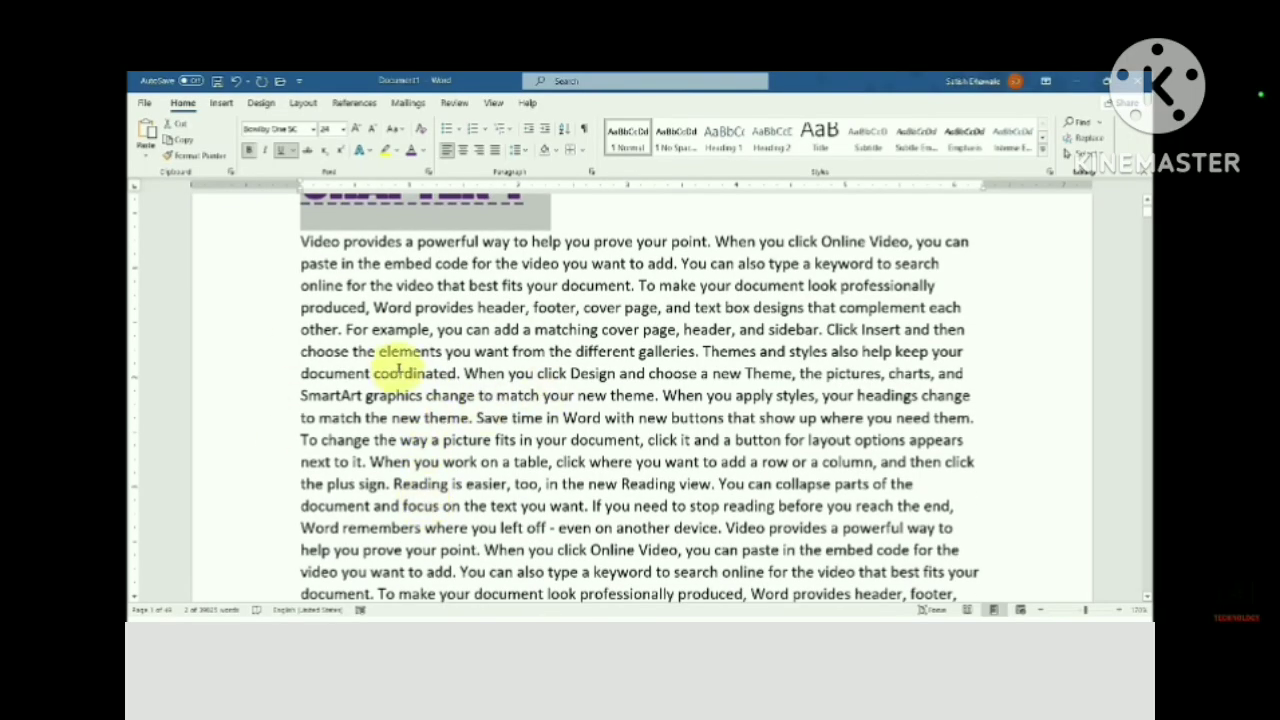
pyautogui.hotkey('alt', 'Tab')
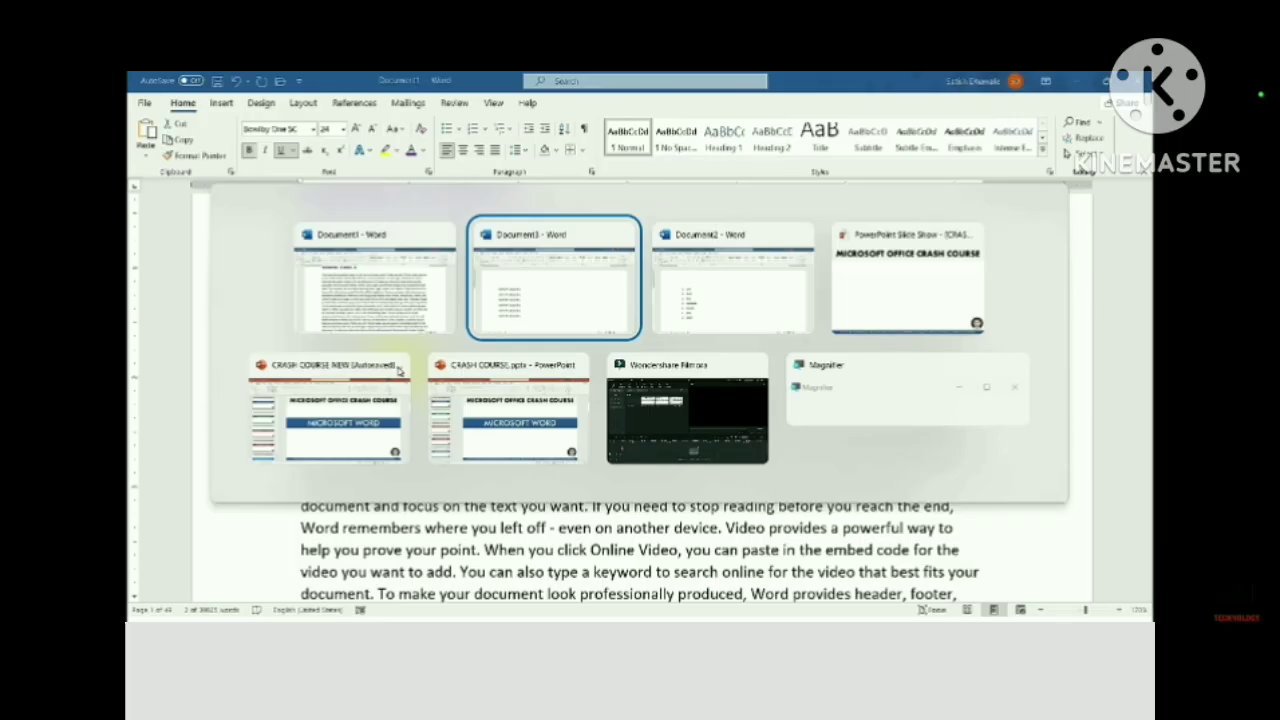
pyautogui.hotkey('alt', 'Tab')
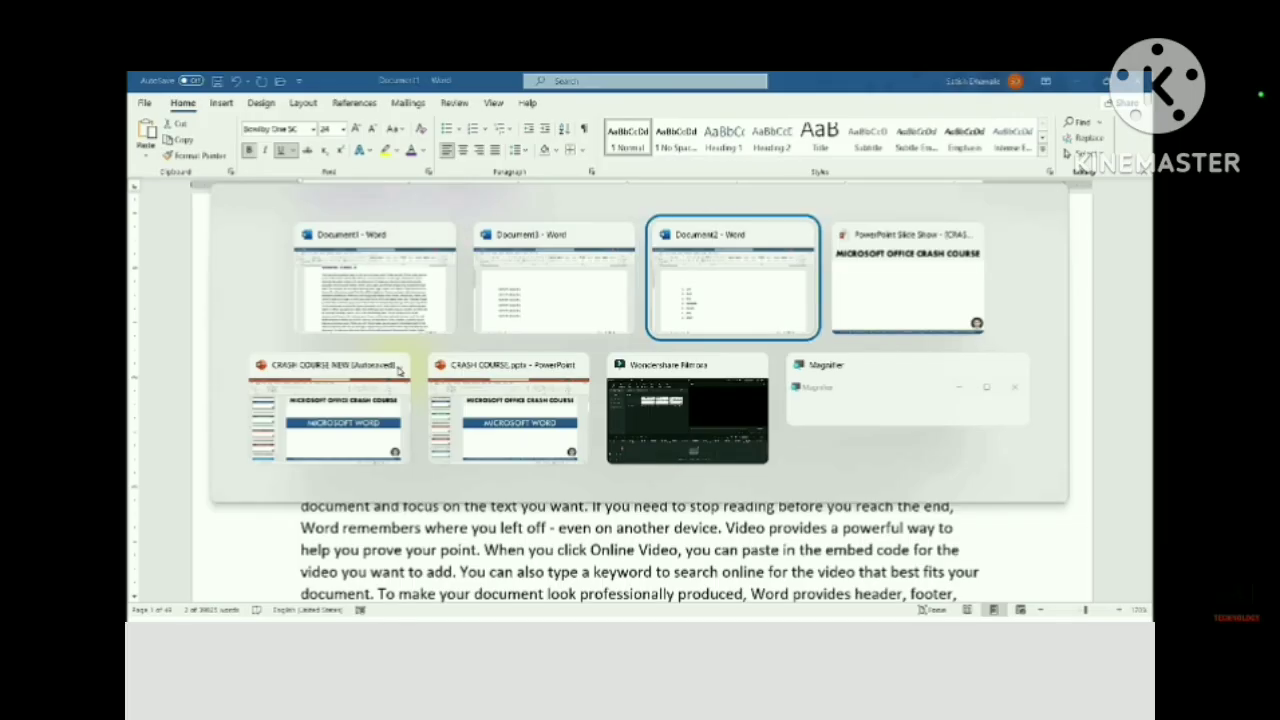
pyautogui.hotkey('alt', 'Tab')
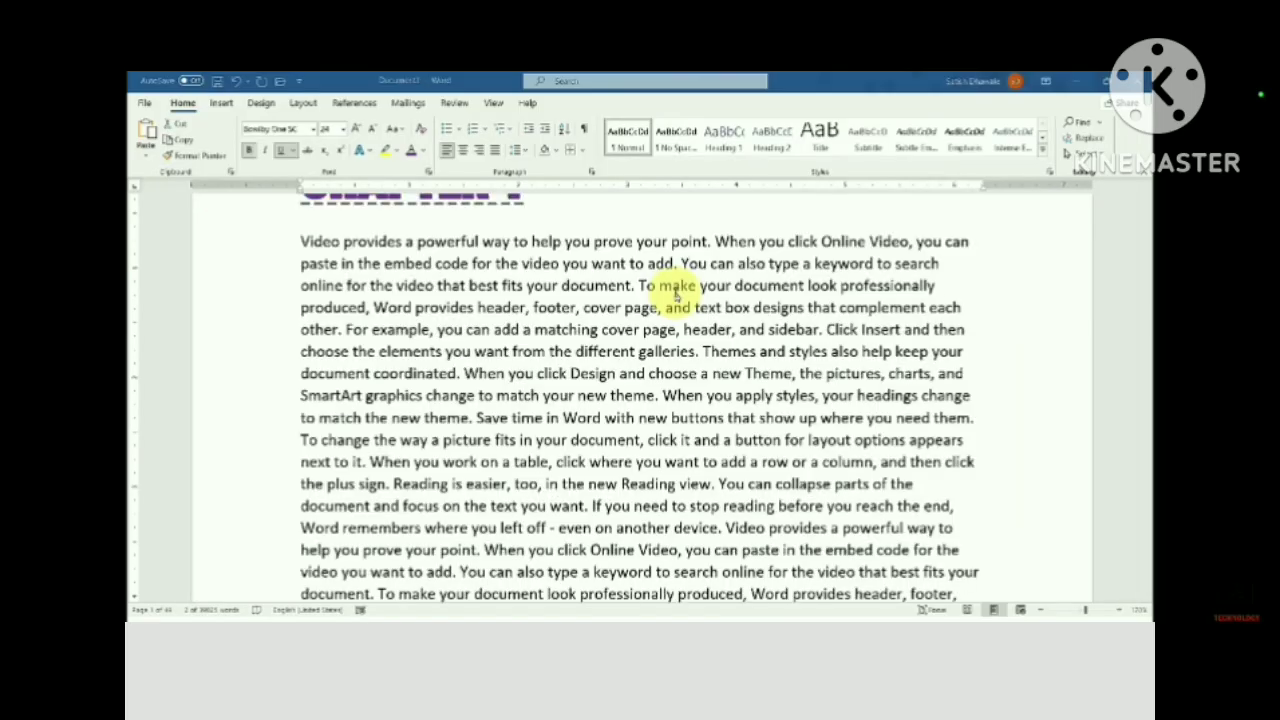
pyautogui.hotkey('alt', 'Tab')
pyautogui.hotkey('alt', 'Tab')
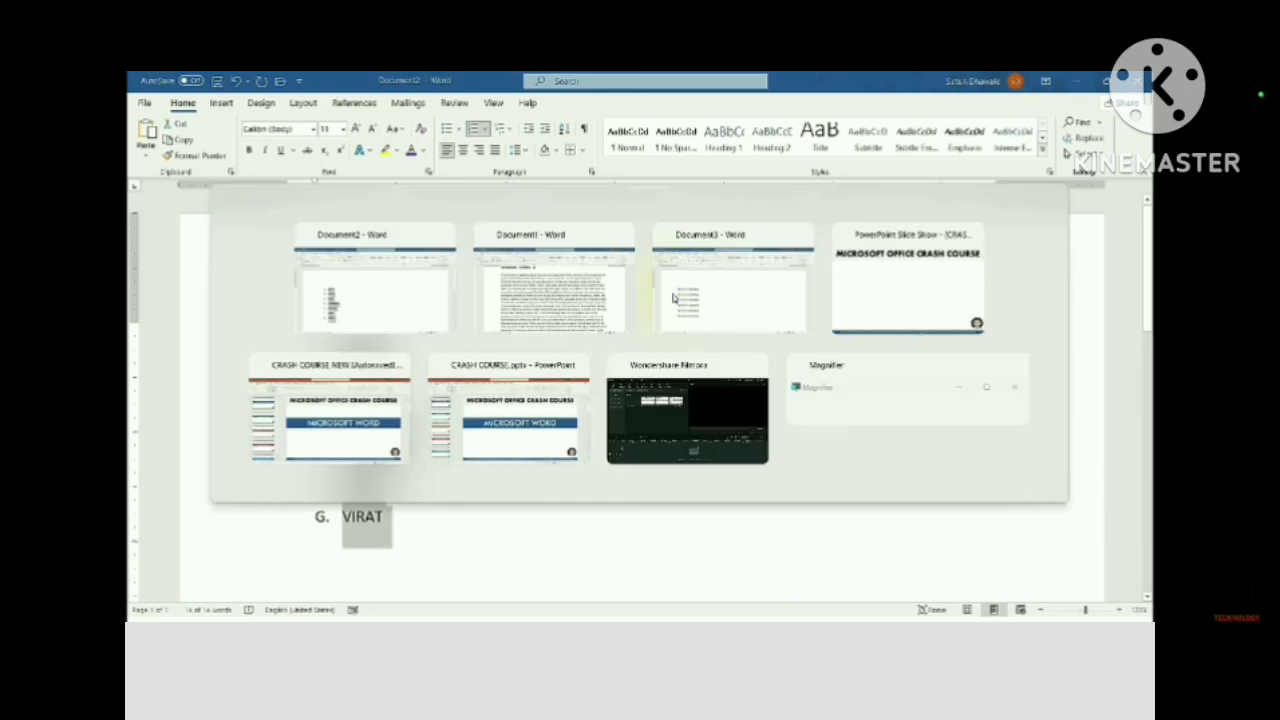
pyautogui.hotkey('alt', 'Tab')
pyautogui.hotkey('alt', 'Tab')
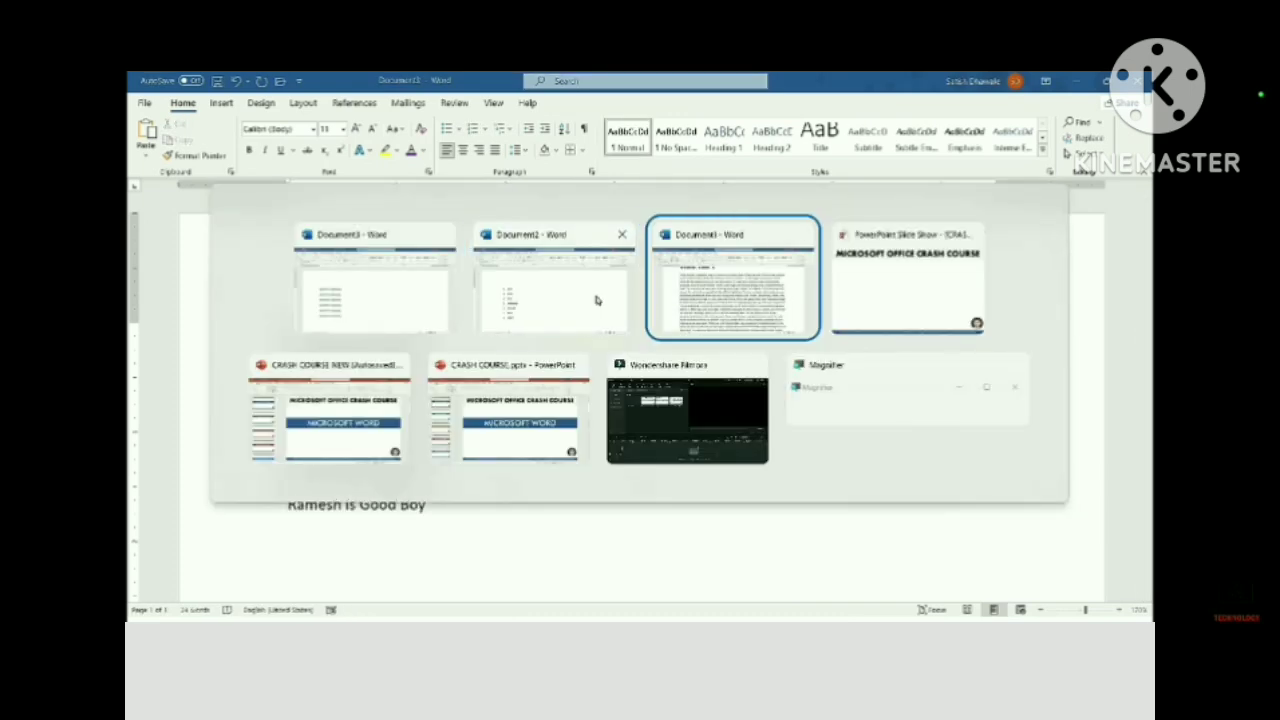
pyautogui.click(549, 298)
pyautogui.hotkey('alt', 'Tab')
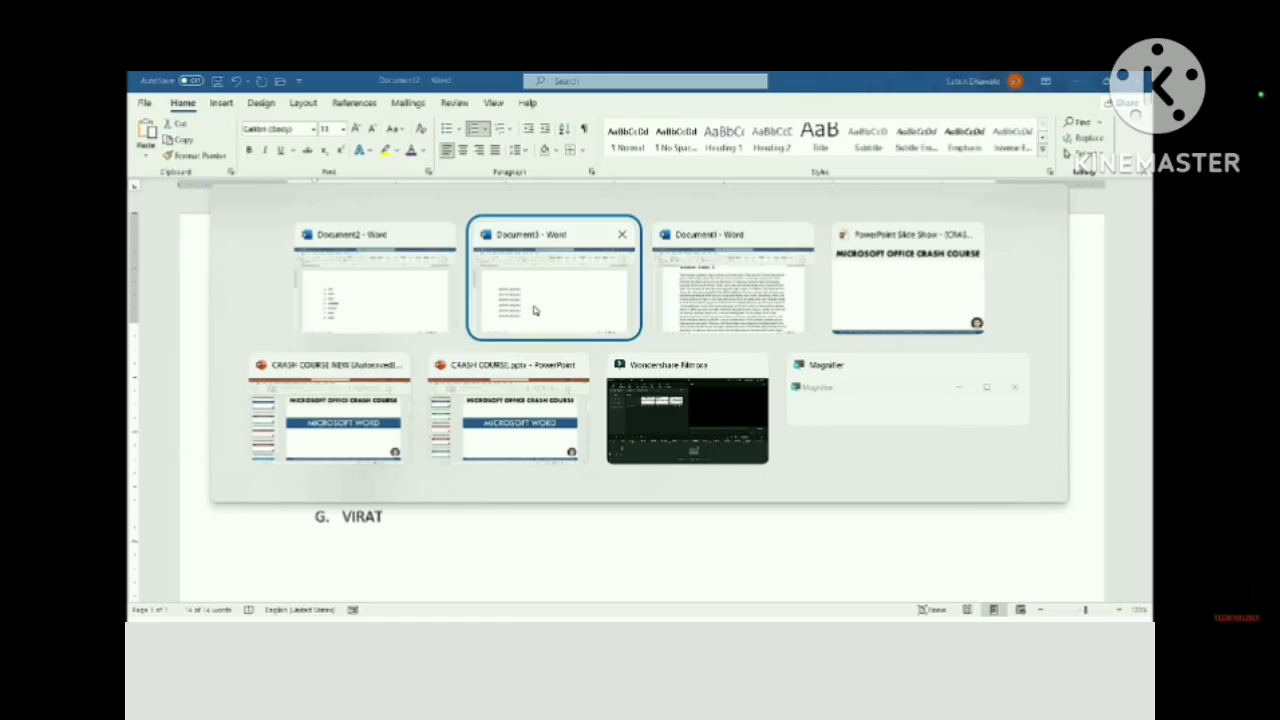
pyautogui.hotkey('alt', 'Tab')
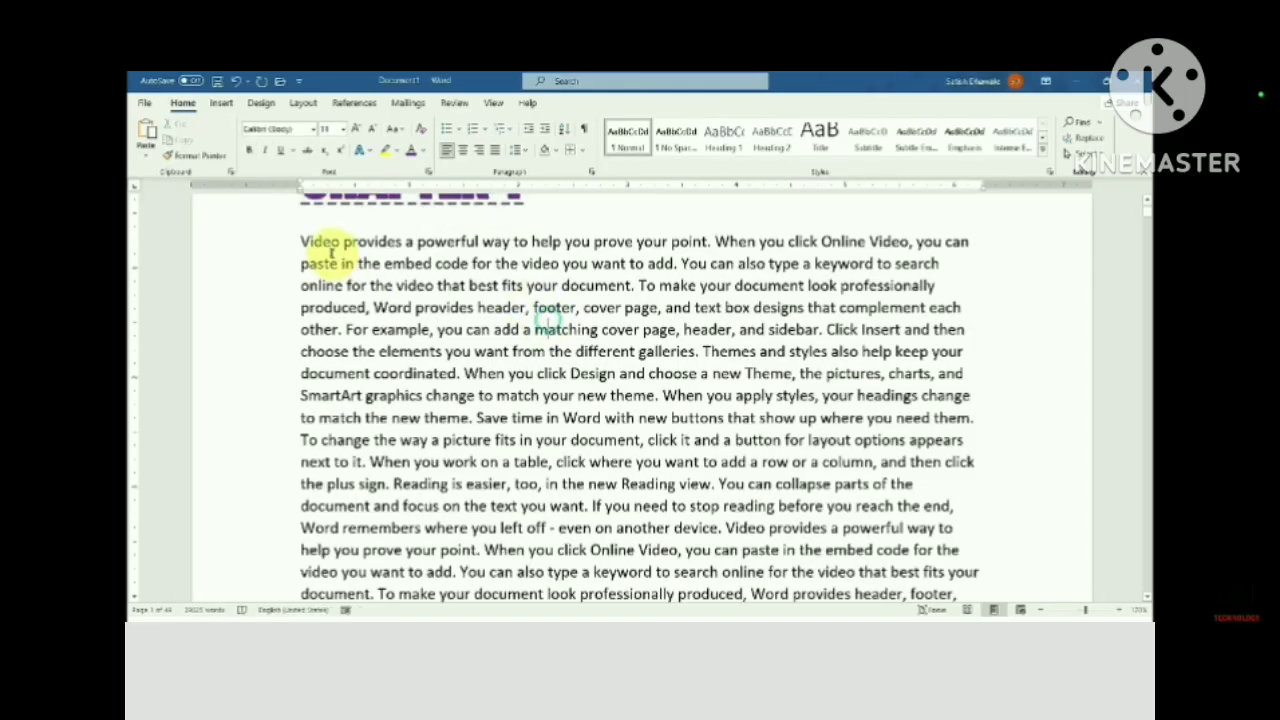
# Copy the CHAPTER 1 heading and paste it on a new line above the text at the start of page 2
pyautogui.scroll(1, 328, 250)
pyautogui.scroll(2, 326, 248)
pyautogui.moveTo(523, 294); pyautogui.dragTo(300, 294)
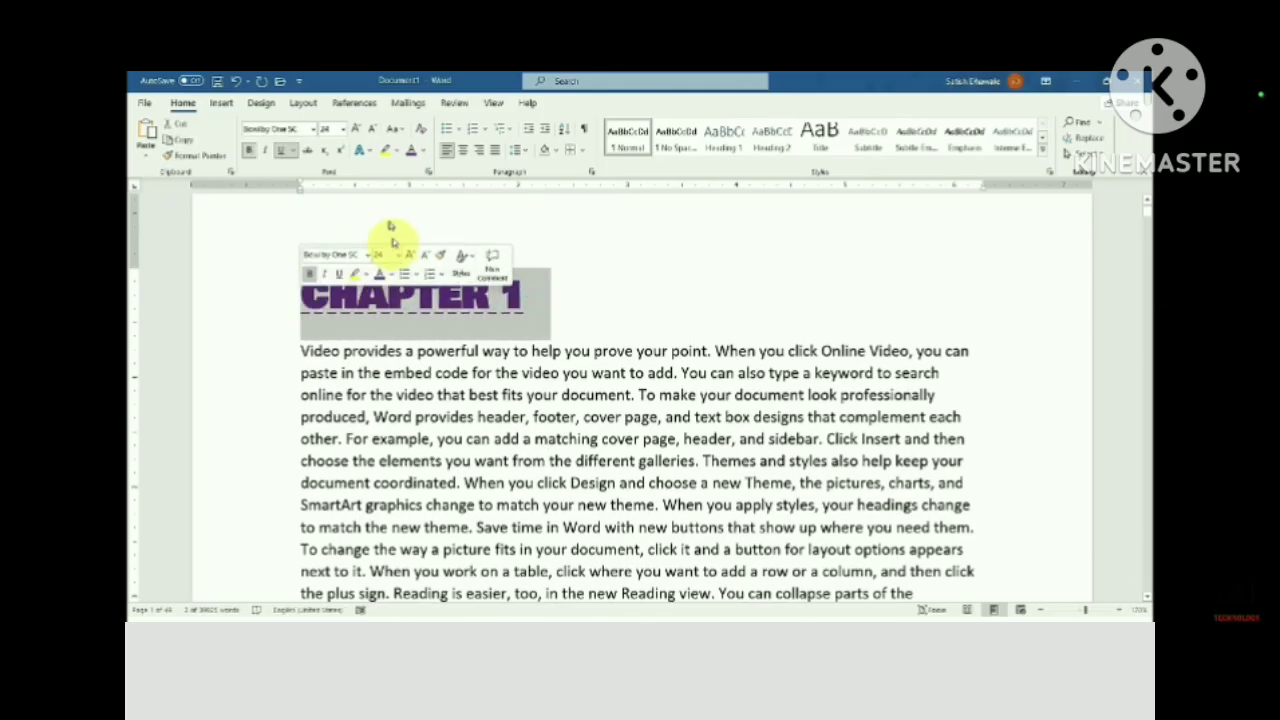
pyautogui.click(177, 141)
pyautogui.scroll(-15, 214, 200)
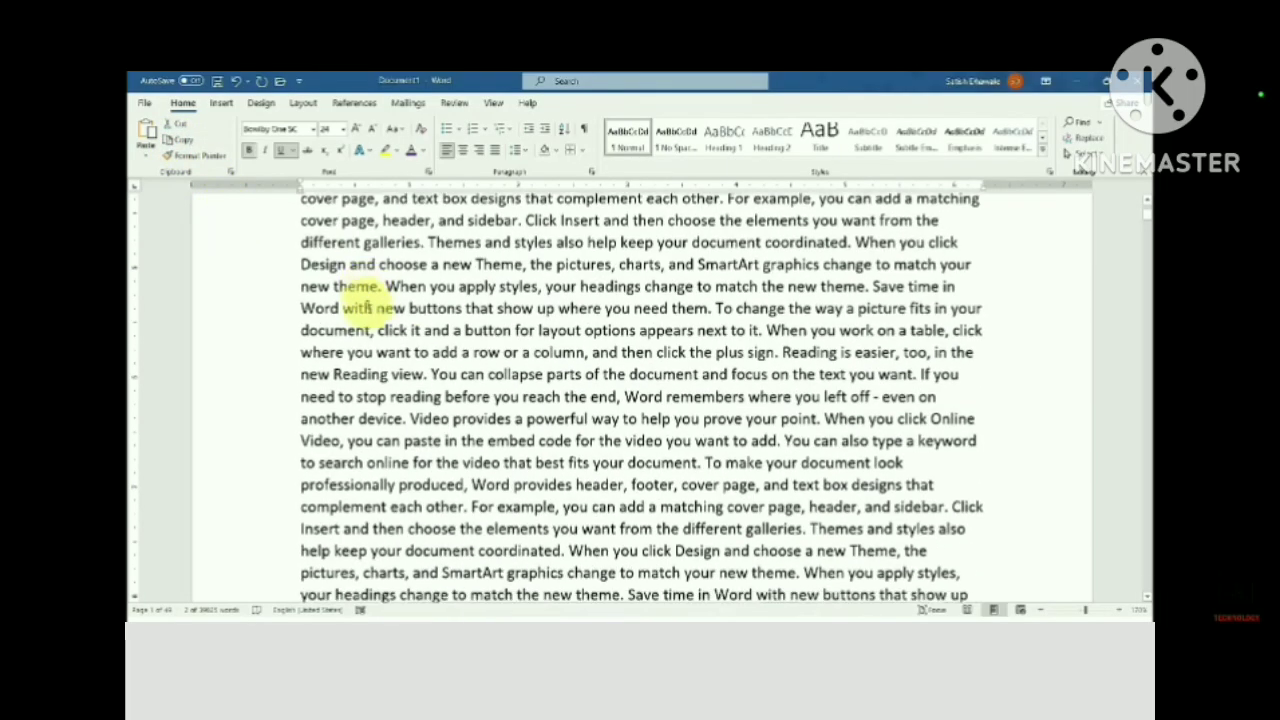
pyautogui.scroll(-3, 402, 373)
pyautogui.click(300, 316)
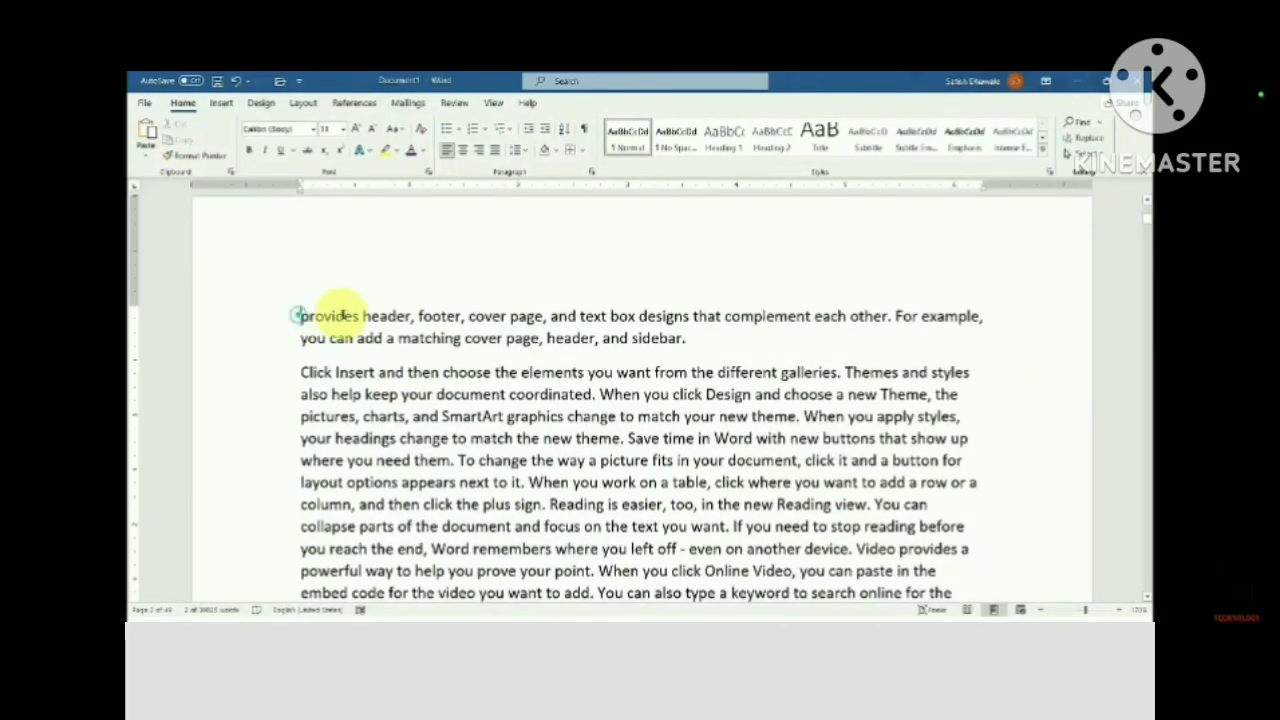
pyautogui.hotkey('ctrl', 'Return')
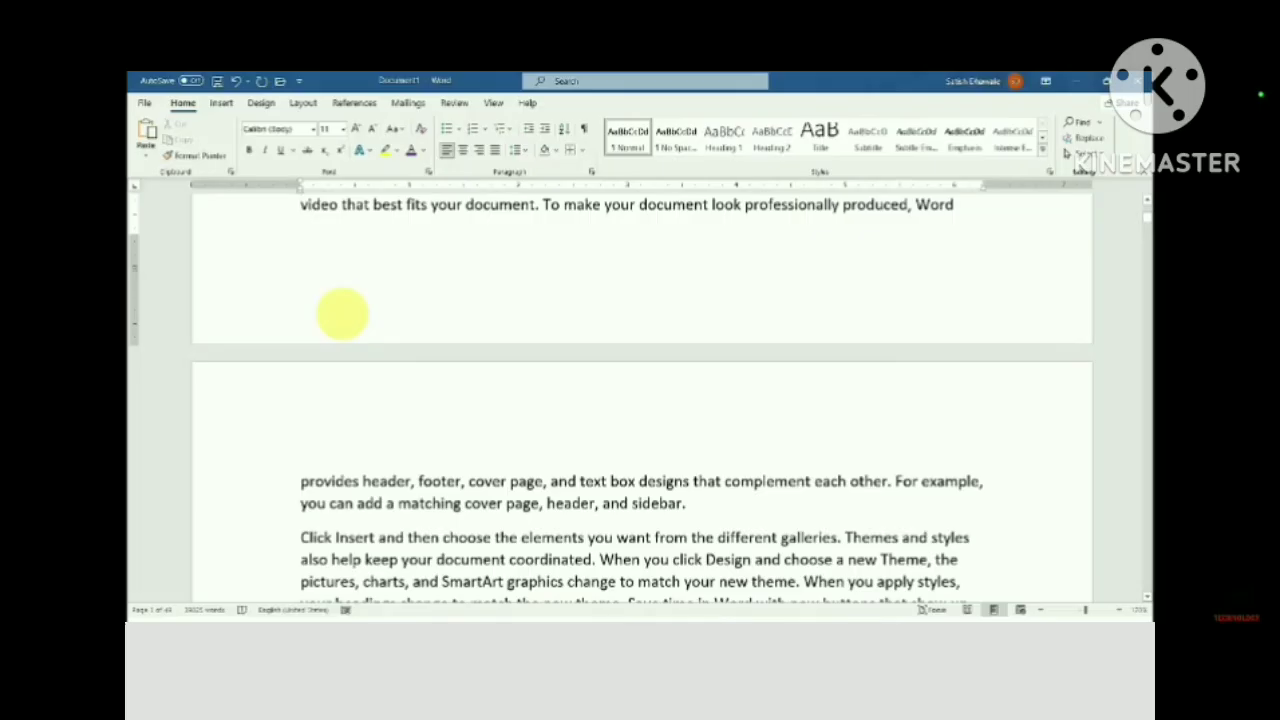
pyautogui.click(304, 478)
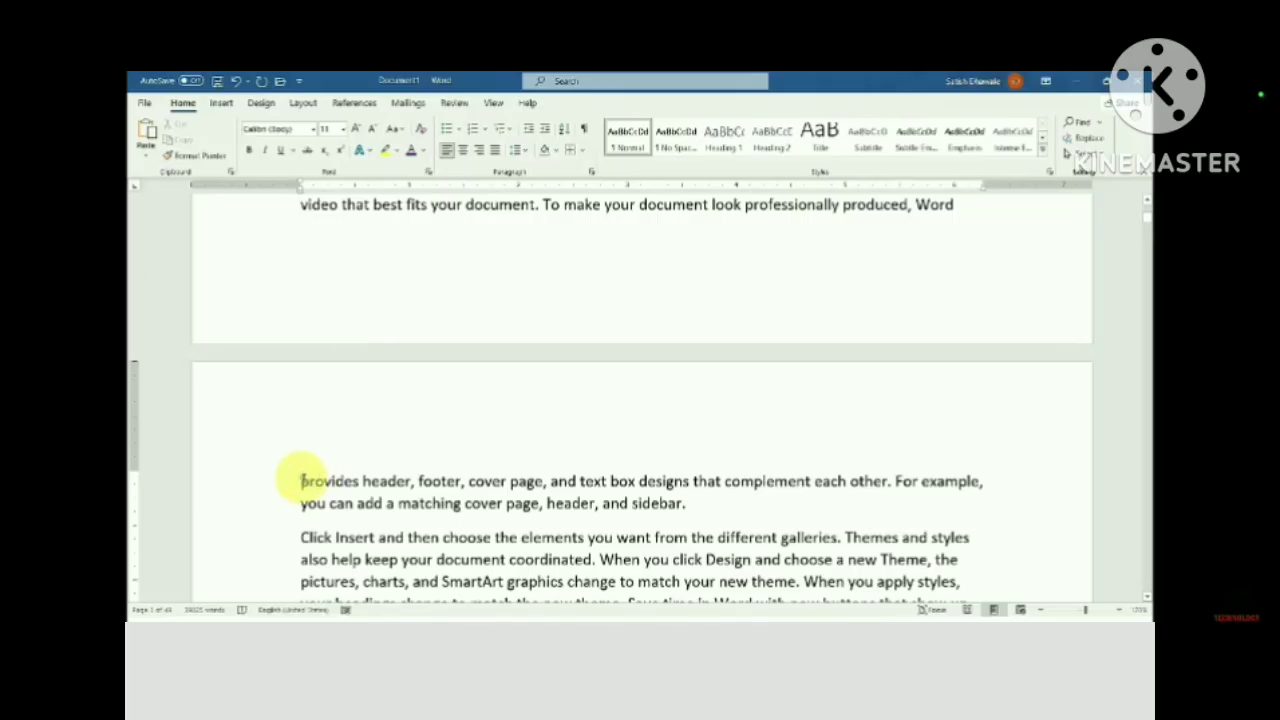
pyautogui.press('Return')
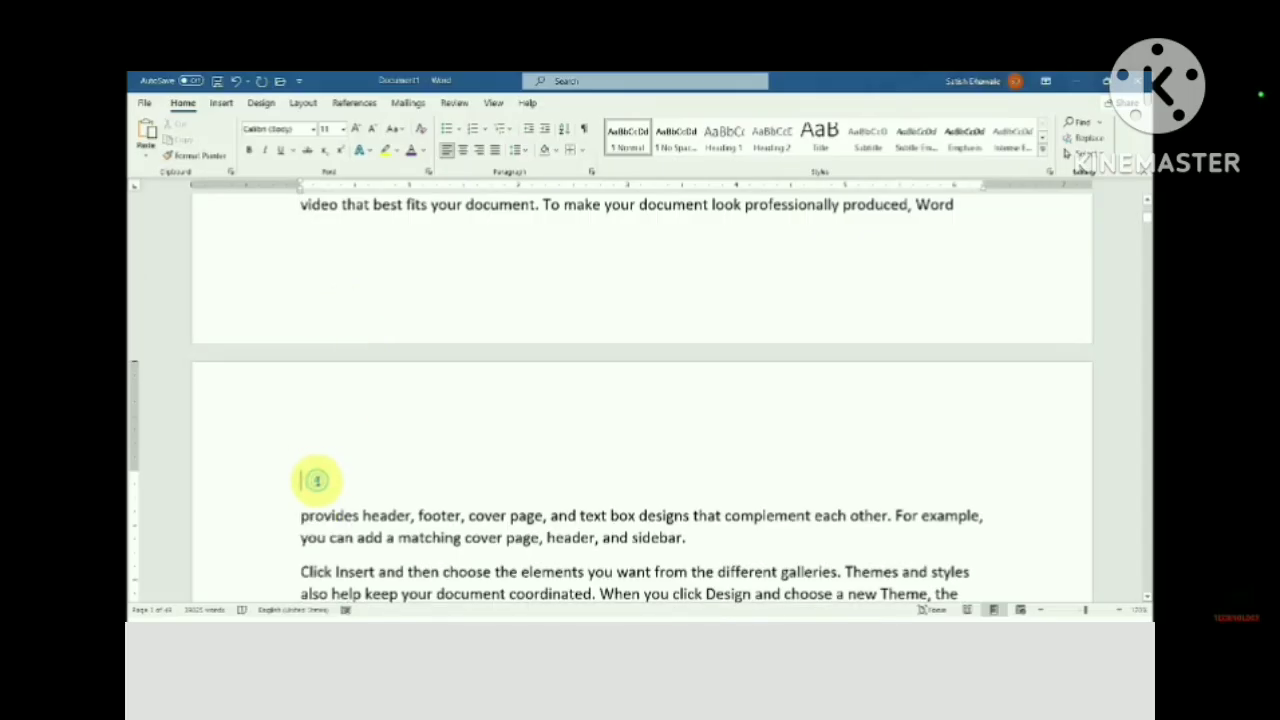
pyautogui.hotkey('ctrl', 'v')
pyautogui.scroll(-2, 330, 480)
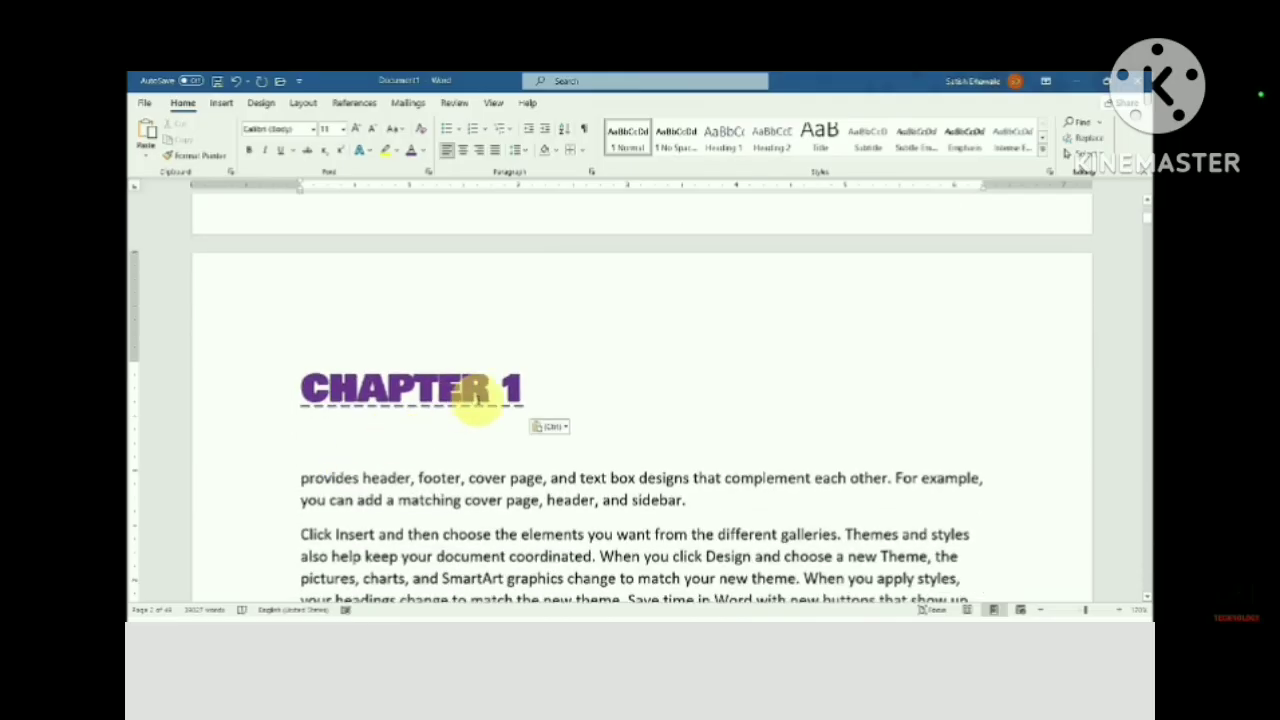
# Change the chapter number in the pasted heading on page 2 so that it reads CHAPTER 2
pyautogui.click(527, 391)
pyautogui.press('BackSpace')
pyautogui.write('2')
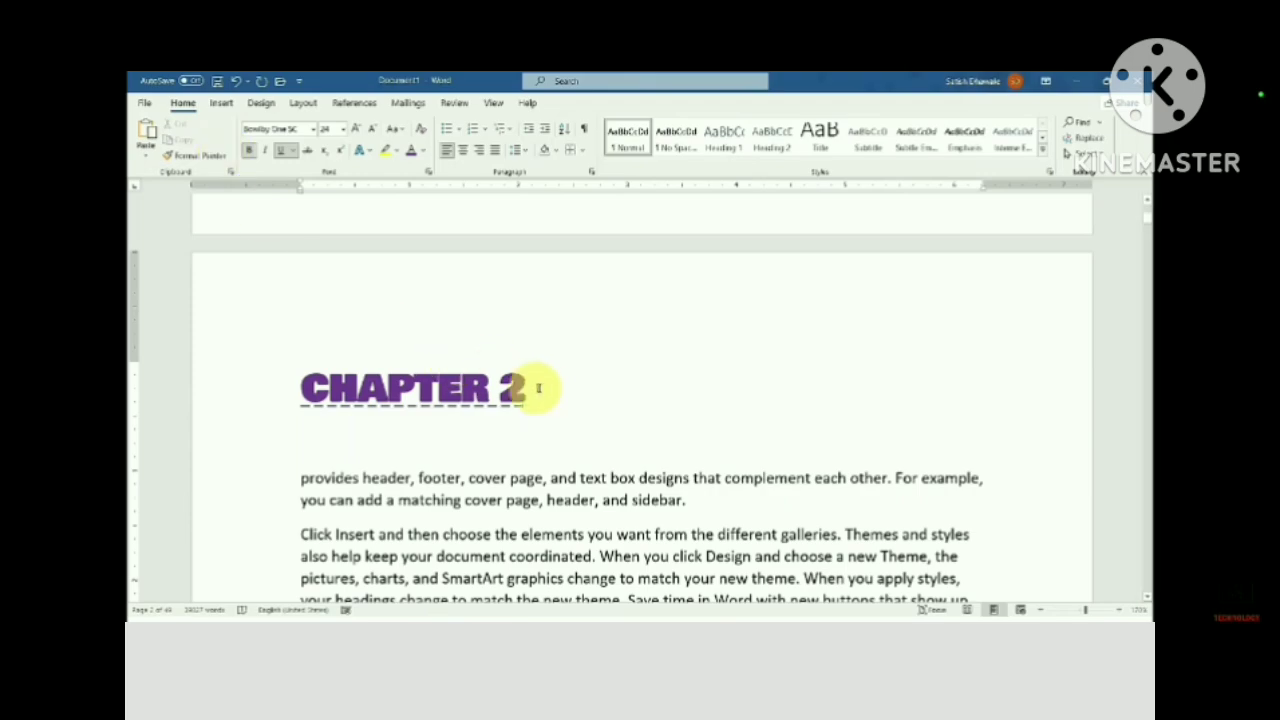
# Cut the CHAPTER 2 heading from page 2 and paste it on a new line above the text at the start of page 3
pyautogui.moveTo(534, 386); pyautogui.dragTo(262, 391)
pyautogui.click(187, 141)
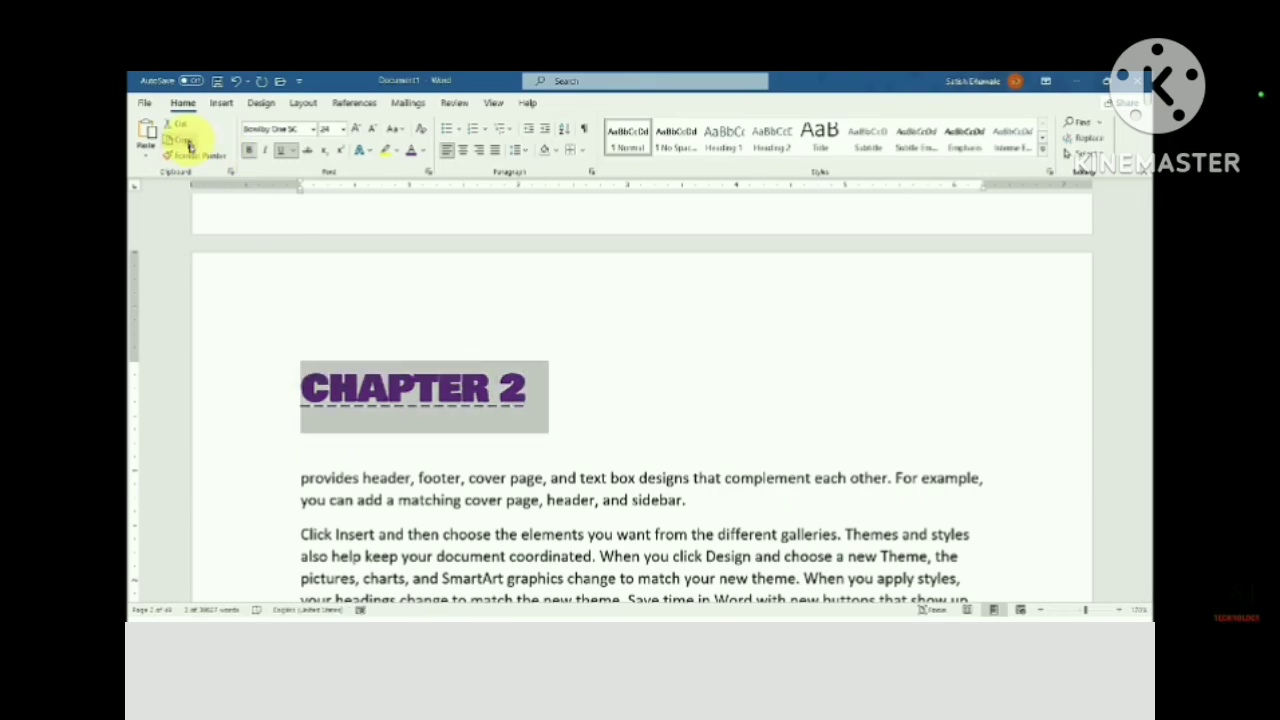
pyautogui.scroll(12, 449, 249)
pyautogui.scroll(-9, 422, 318)
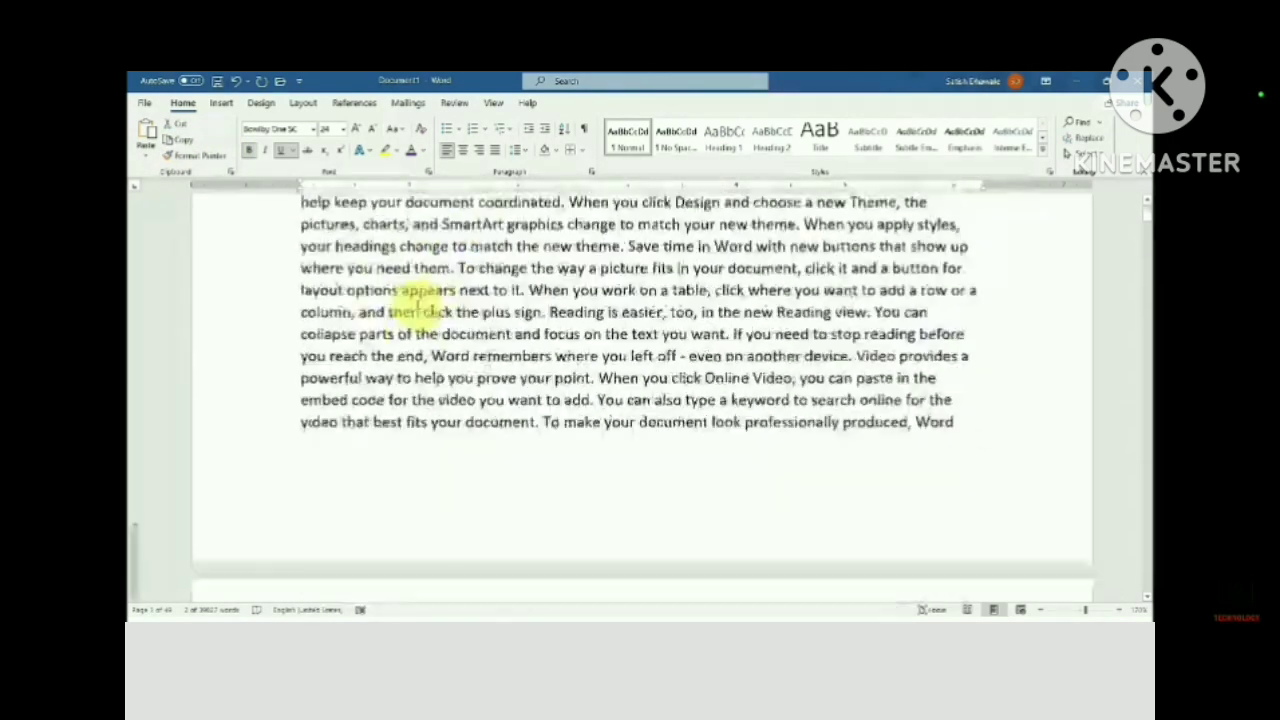
pyautogui.scroll(-4, 418, 300)
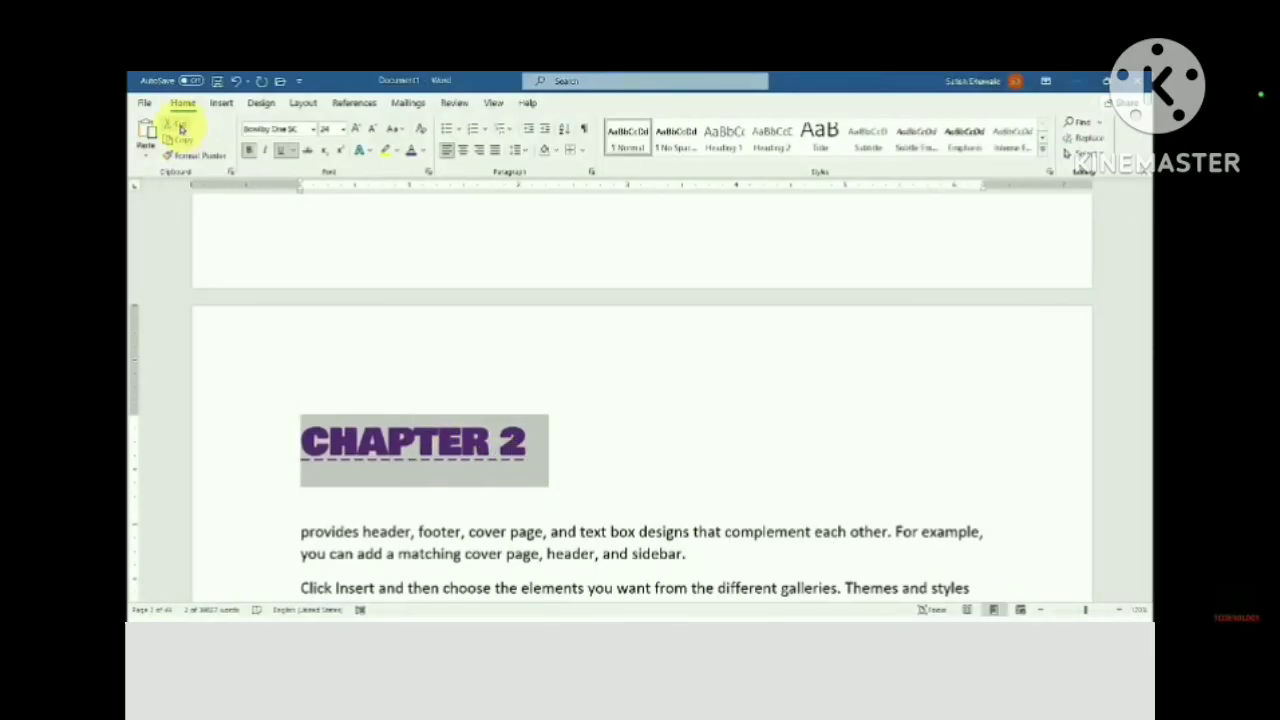
pyautogui.click(181, 128)
pyautogui.scroll(-8, 395, 460)
pyautogui.scroll(-10, 390, 455)
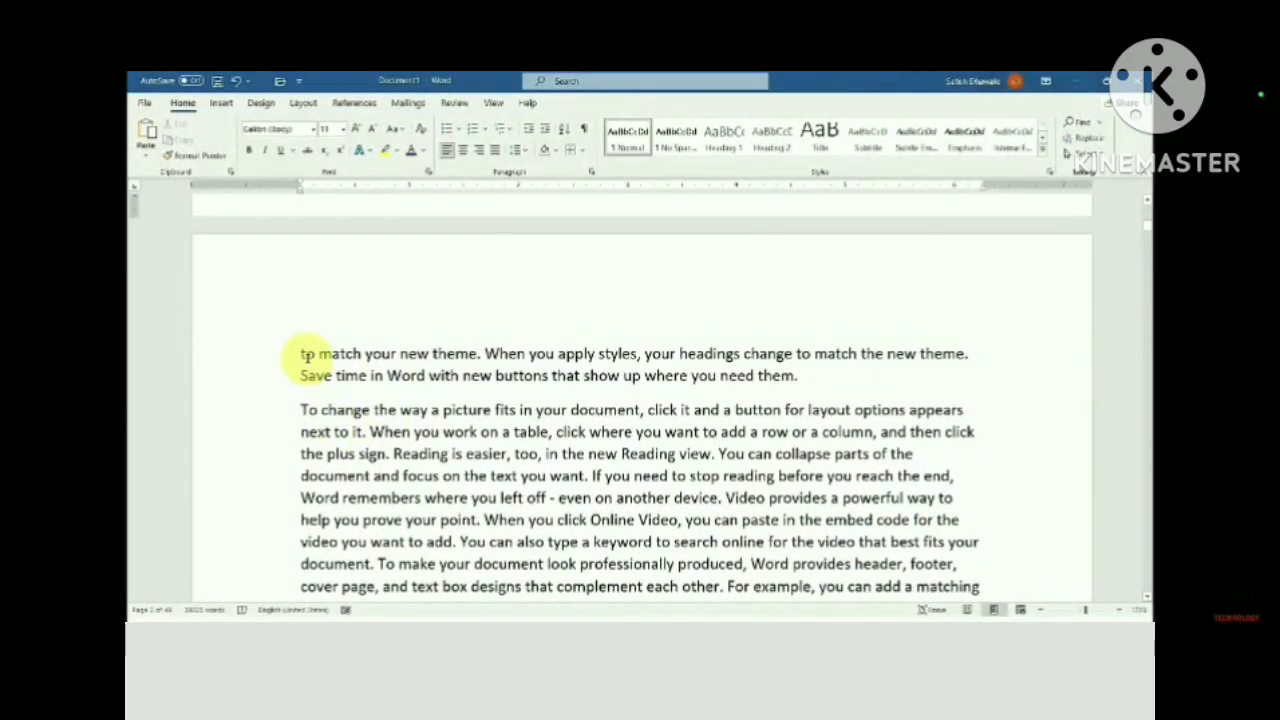
pyautogui.click(301, 354)
pyautogui.press('Return')
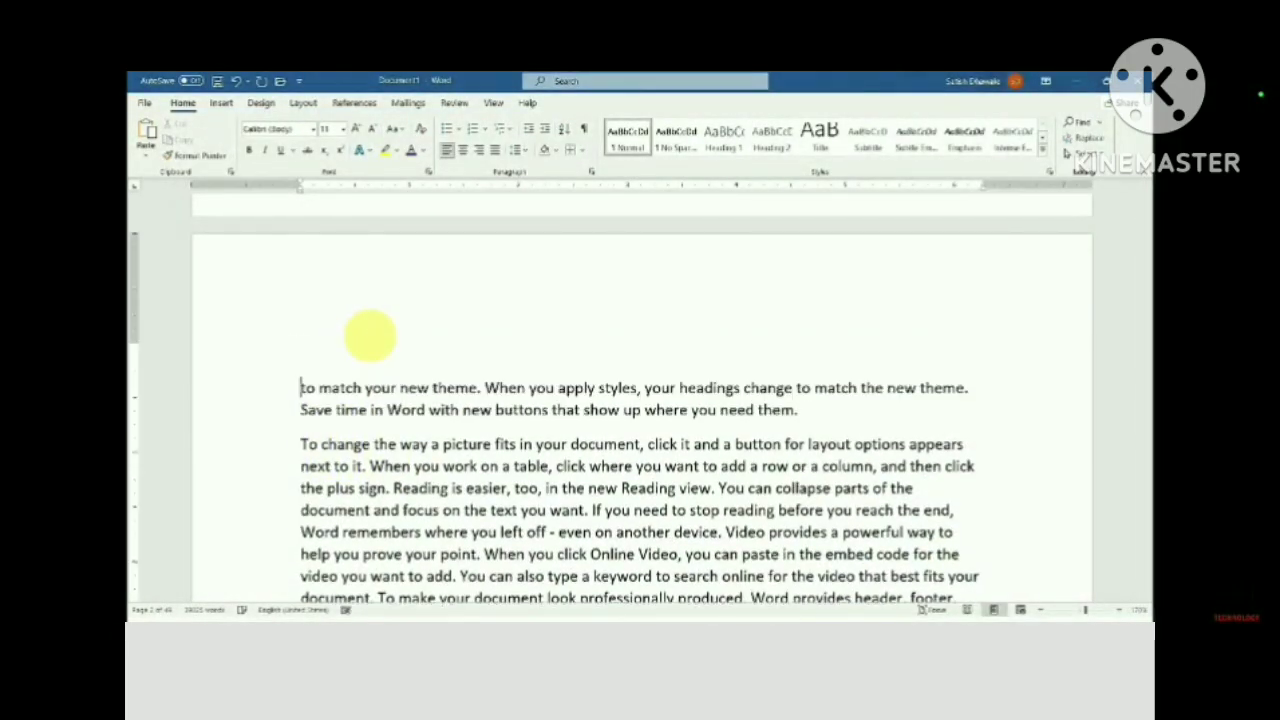
pyautogui.hotkey('ctrl', 'v')
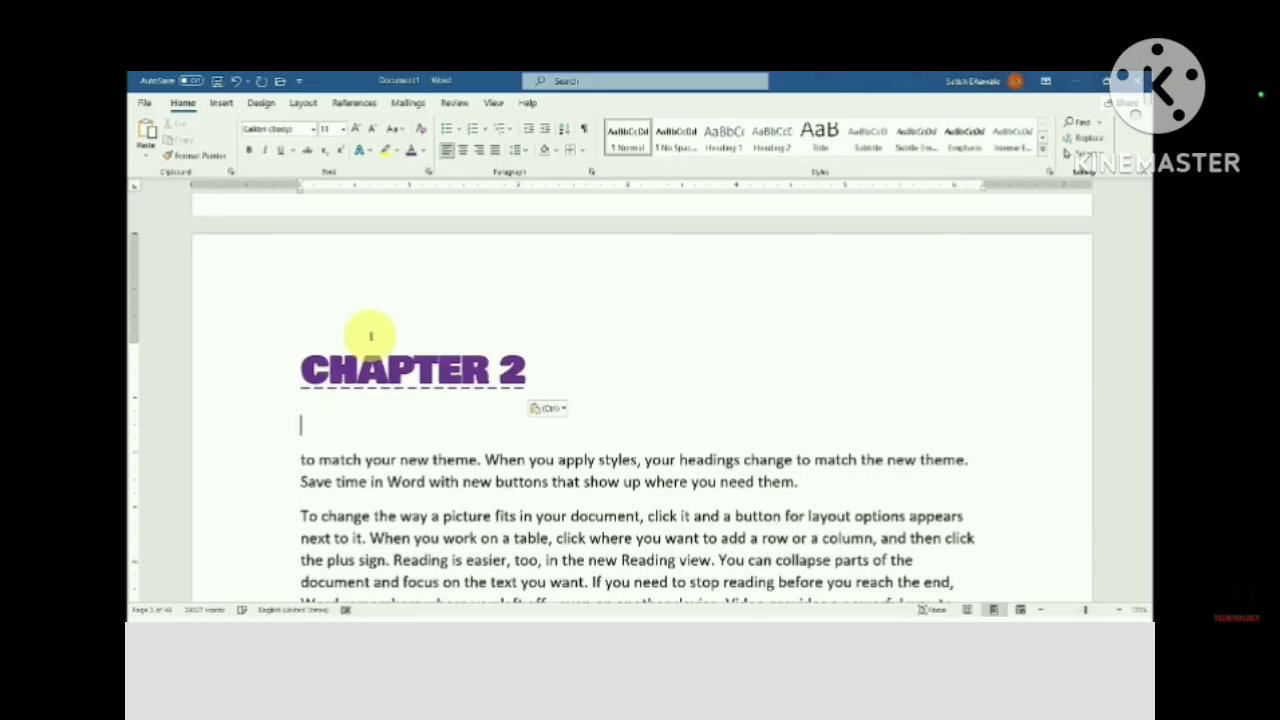
# Delete the CHAPTER 2 heading from the start of page 3
pyautogui.scroll(-15, 400, 340)
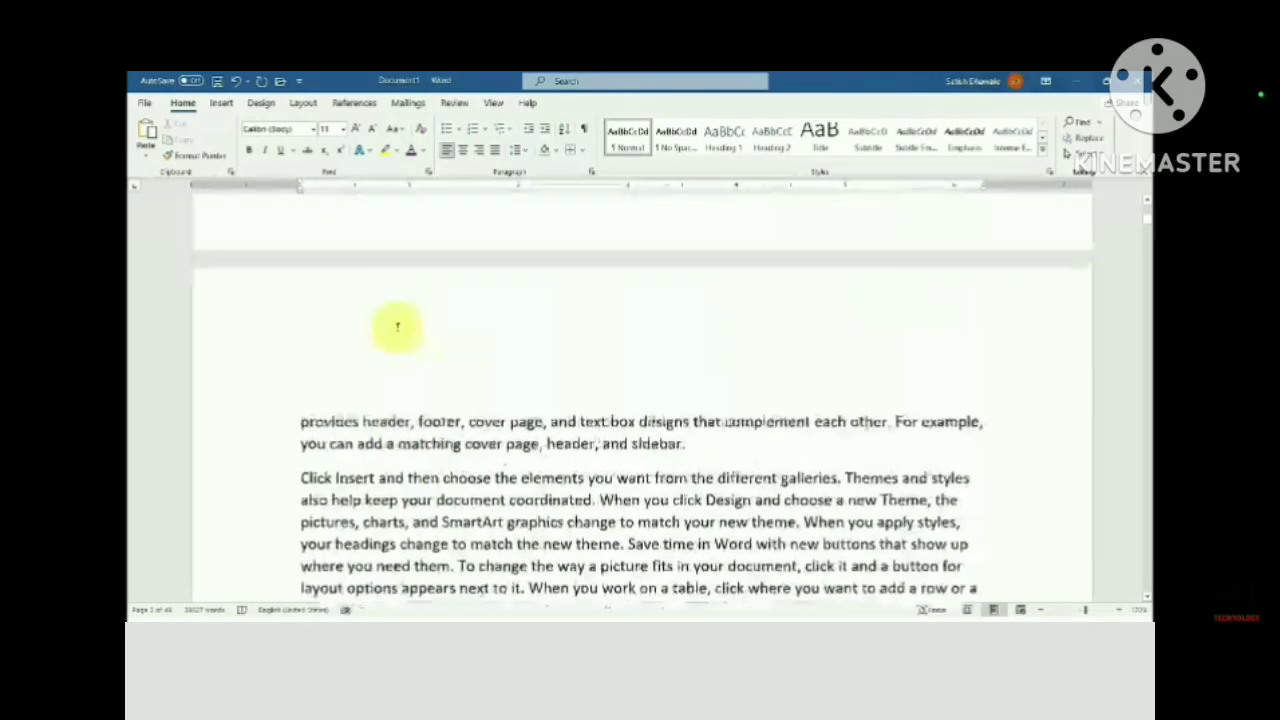
pyautogui.scroll(-20, 397, 328)
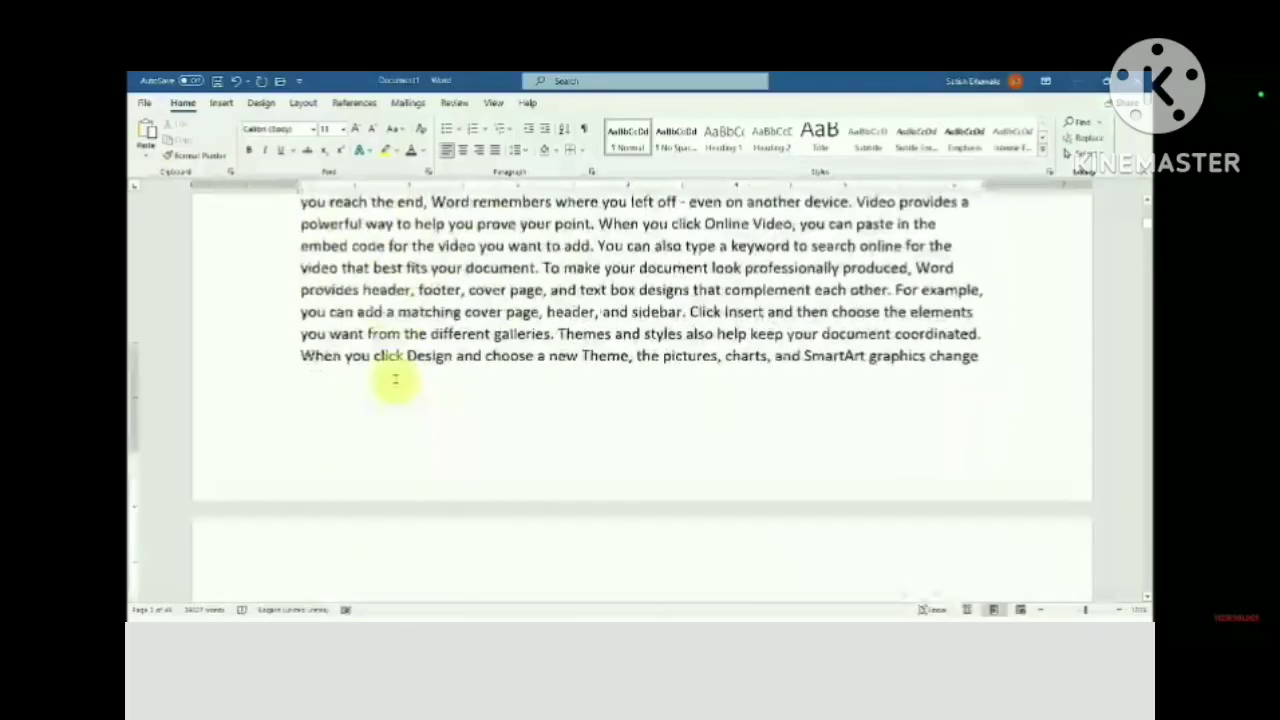
pyautogui.scroll(-3, 409, 392)
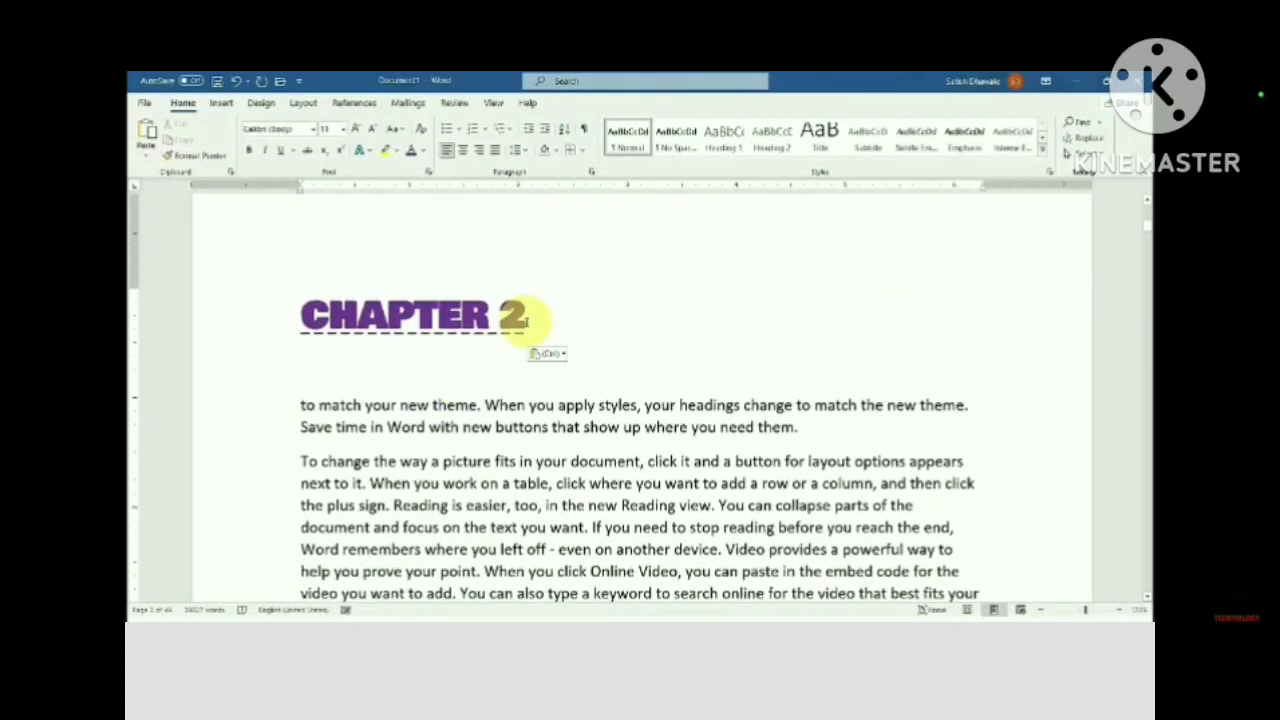
pyautogui.moveTo(543, 314); pyautogui.dragTo(355, 318)
pyautogui.press('Delete')
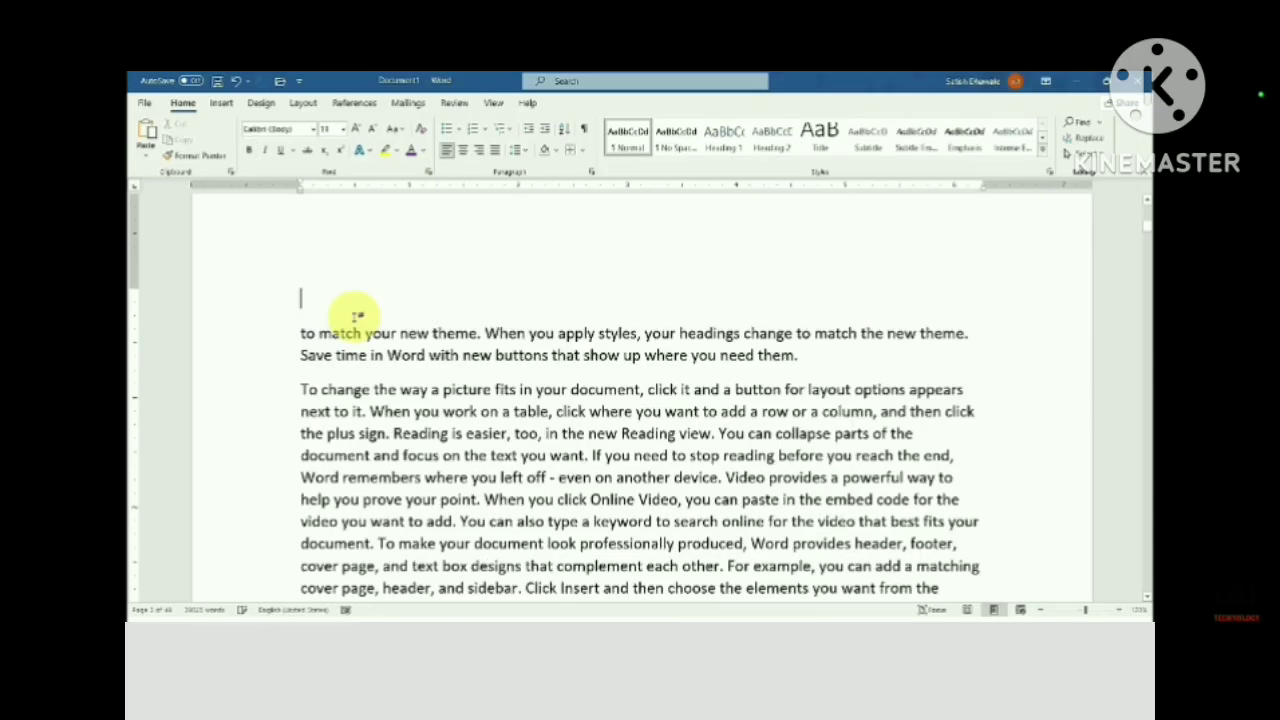
# Paste the CHAPTER 2 heading on a new line below the first paragraph of page 3
pyautogui.click(803, 300)
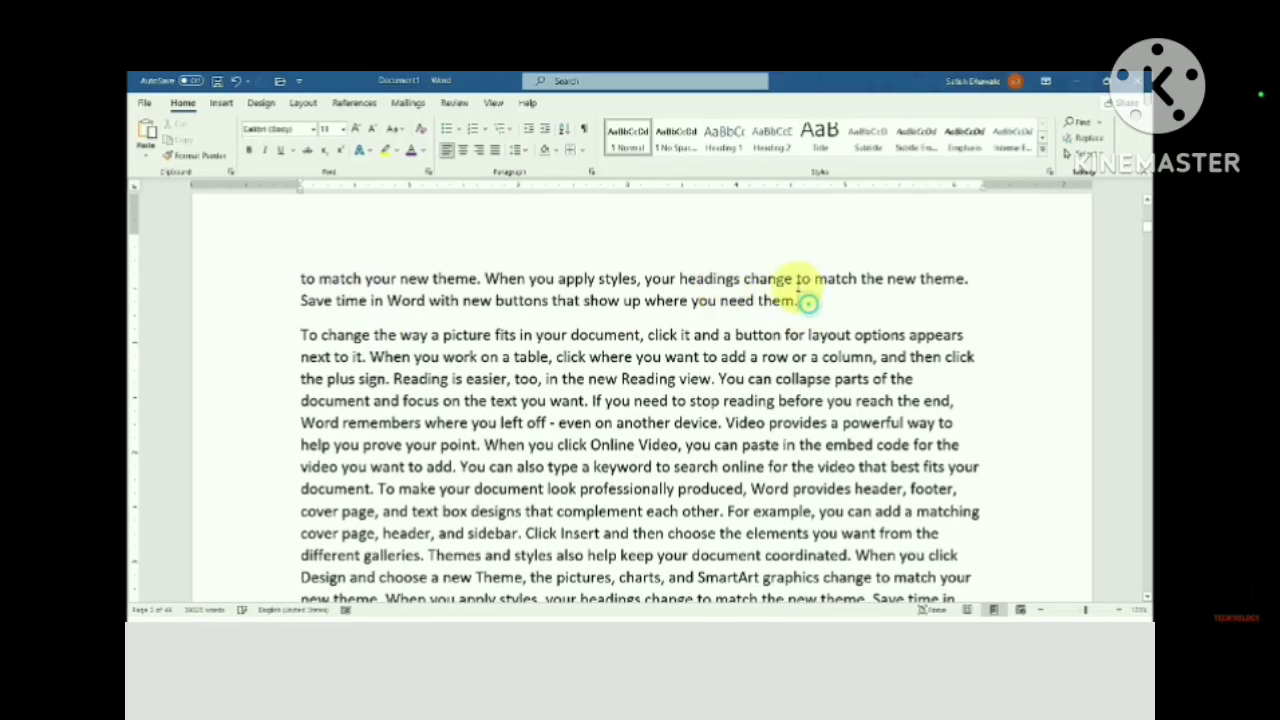
pyautogui.press('Return')
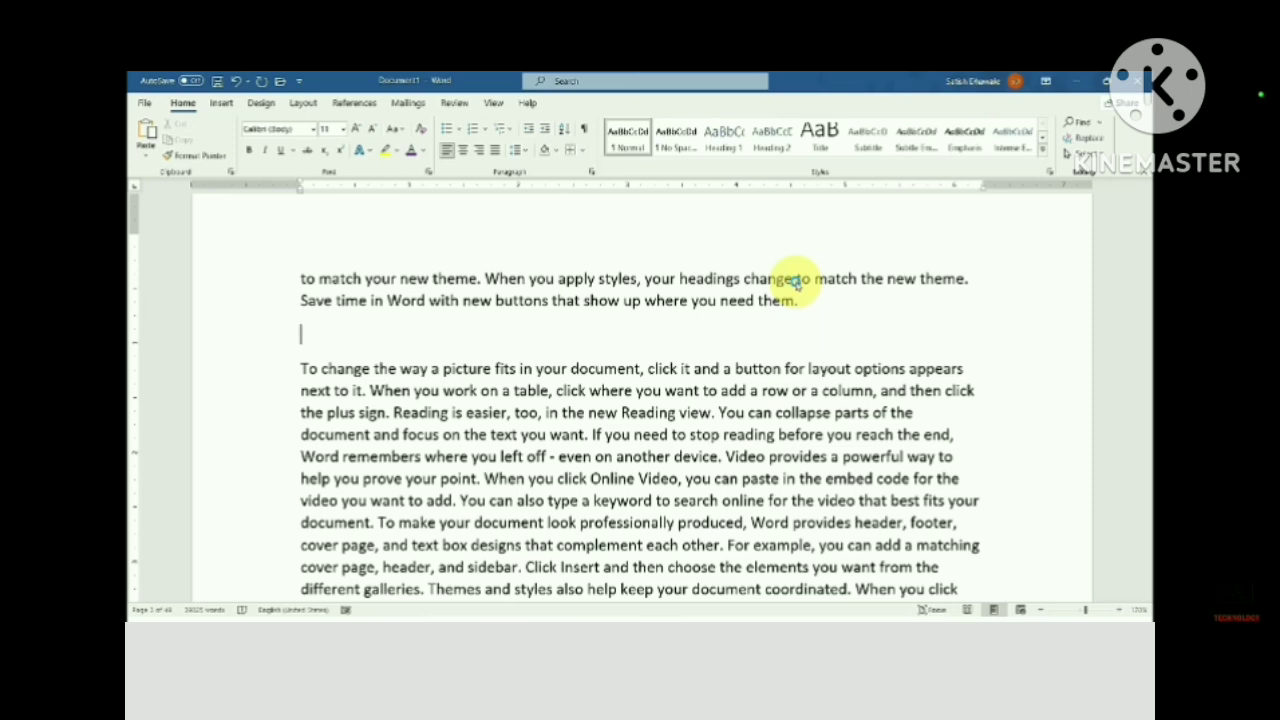
pyautogui.hotkey('ctrl', 'v')
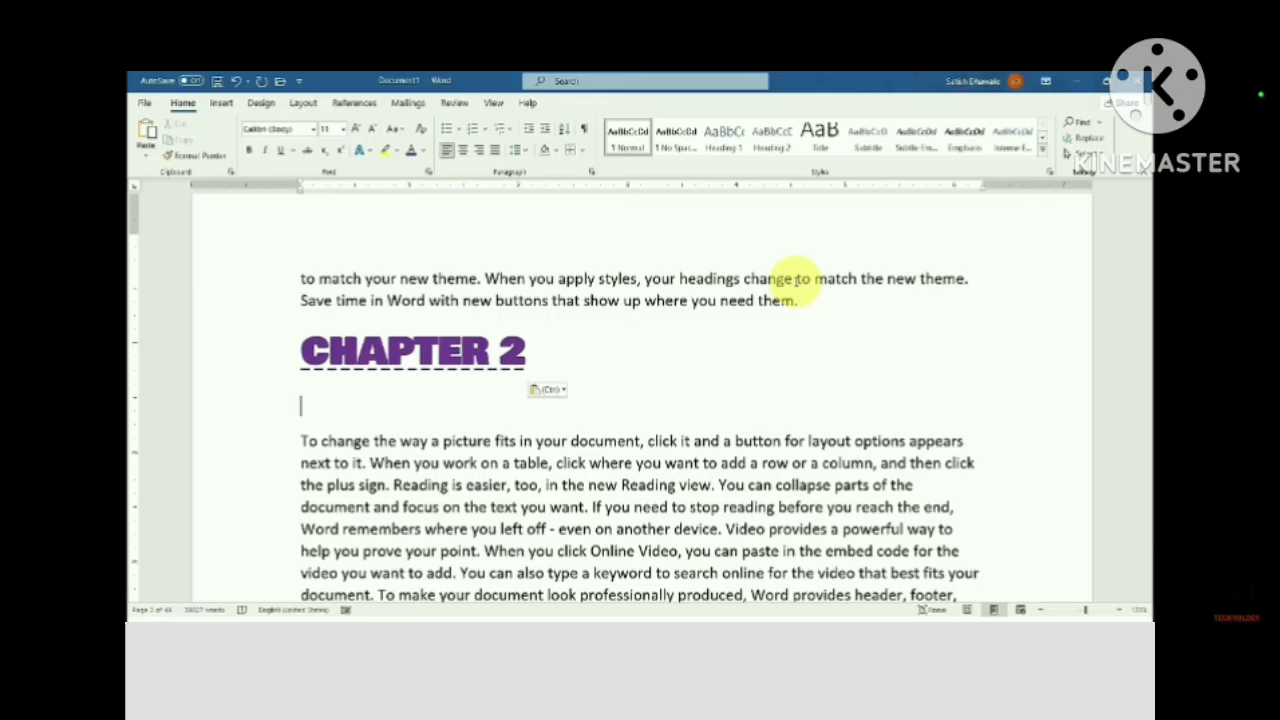
# Delete the CHAPTER 2 heading below the first paragraph of page 3 and undo the deletion
pyautogui.press('BackSpace')
pyautogui.moveTo(537, 360); pyautogui.dragTo(288, 355)
pyautogui.press('BackSpace')
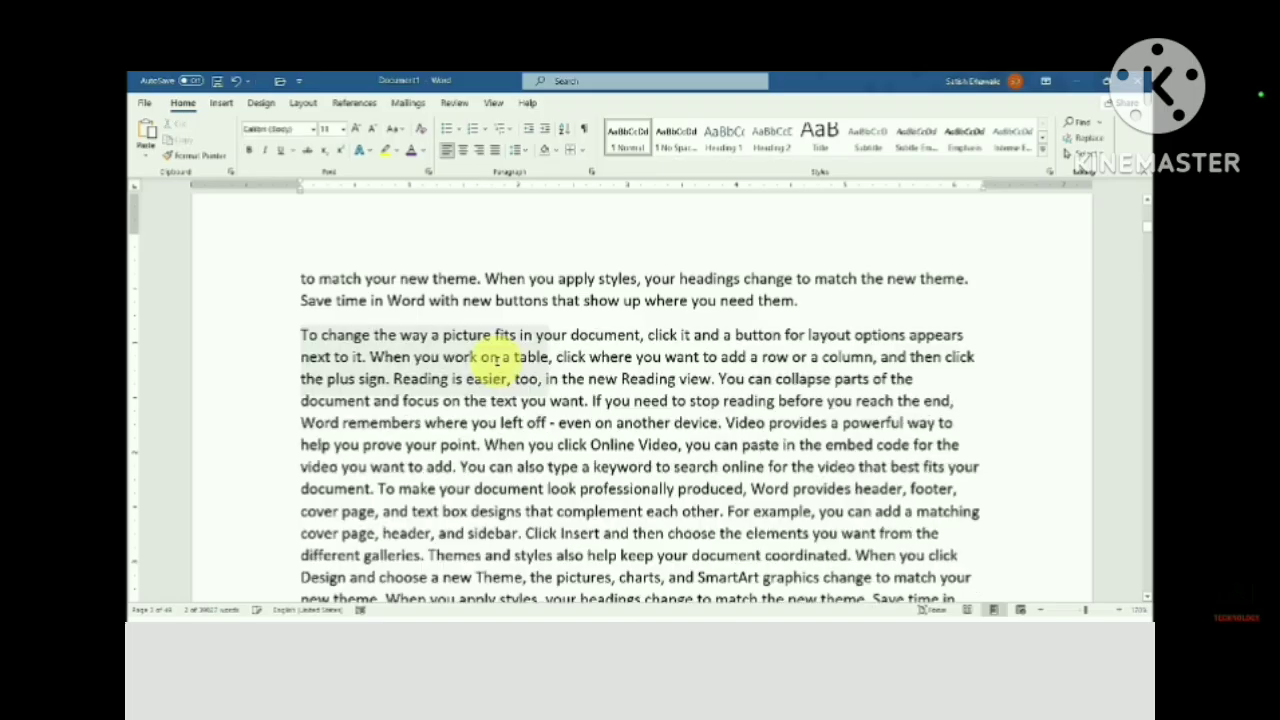
pyautogui.hotkey('ctrl', 'z')
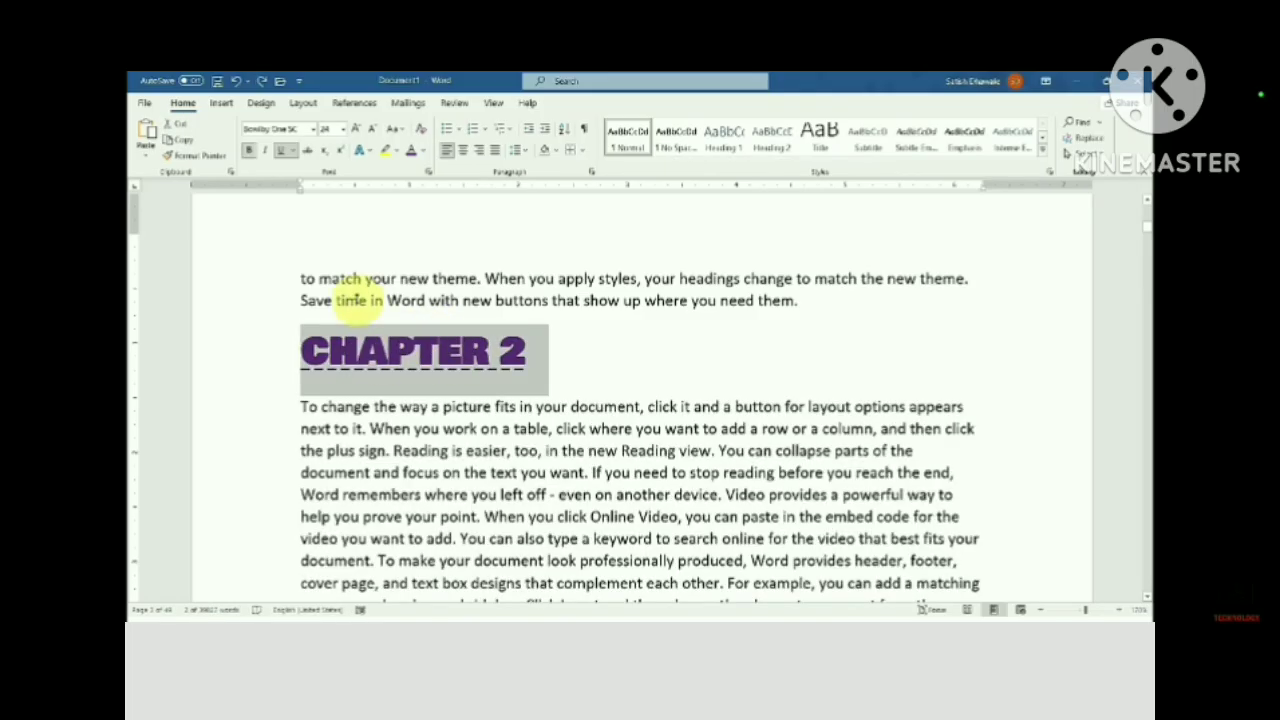
# Paste the CHAPTER 2 heading on a new line above the text at the start of page 3
pyautogui.click(301, 279)
pyautogui.press('Return')
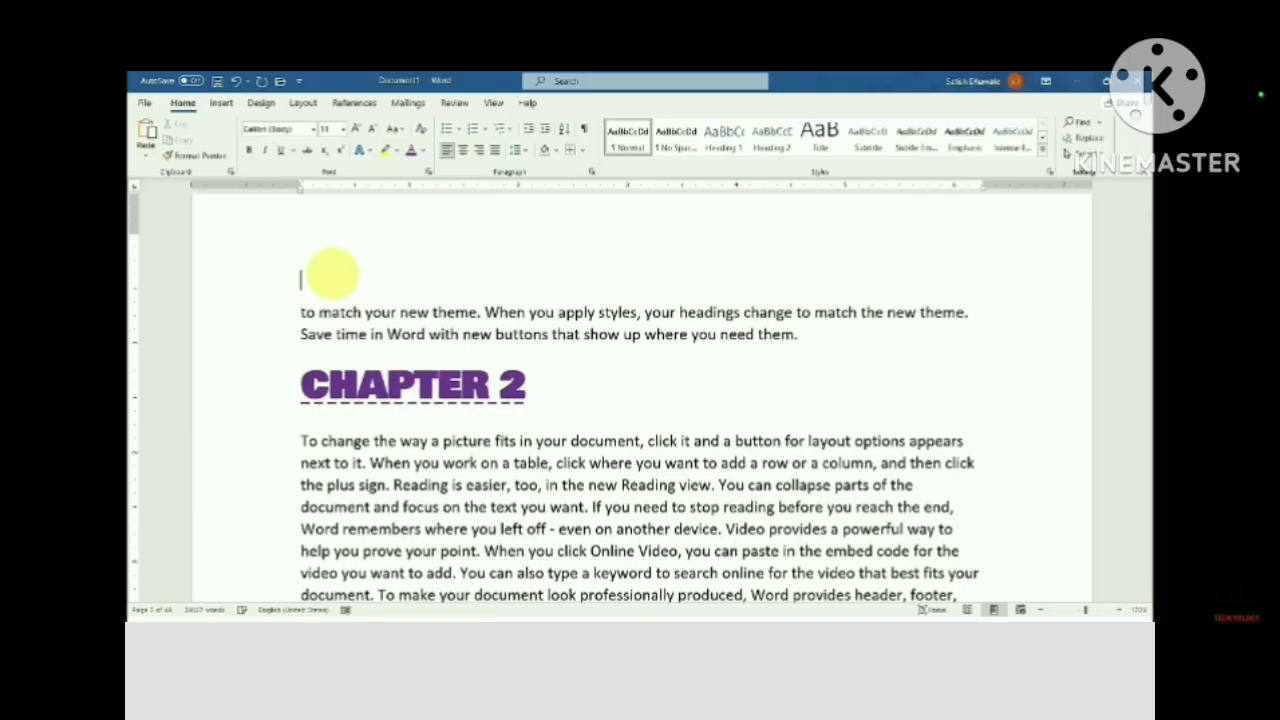
pyautogui.hotkey('ctrl', 'v')
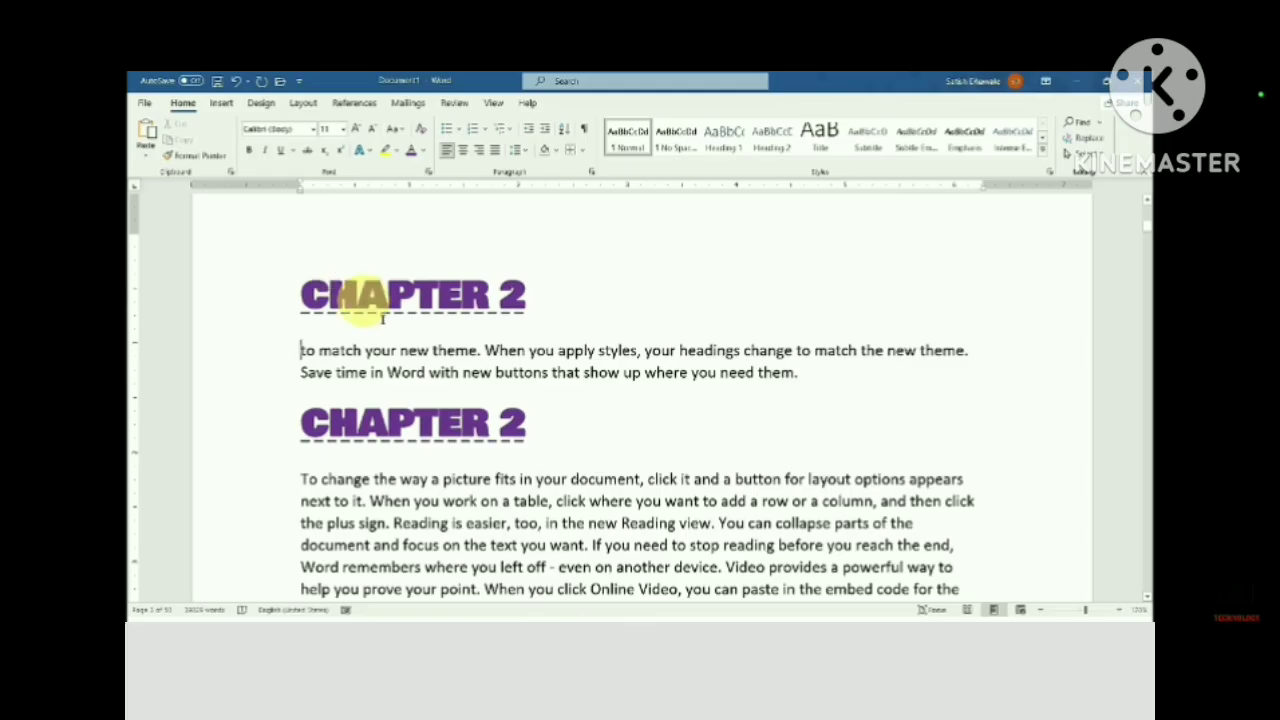
# Delete the second CHAPTER 2 heading, between the first and second paragraphs of page 3
pyautogui.scroll(-3, 524, 347)
pyautogui.scroll(3, 524, 347)
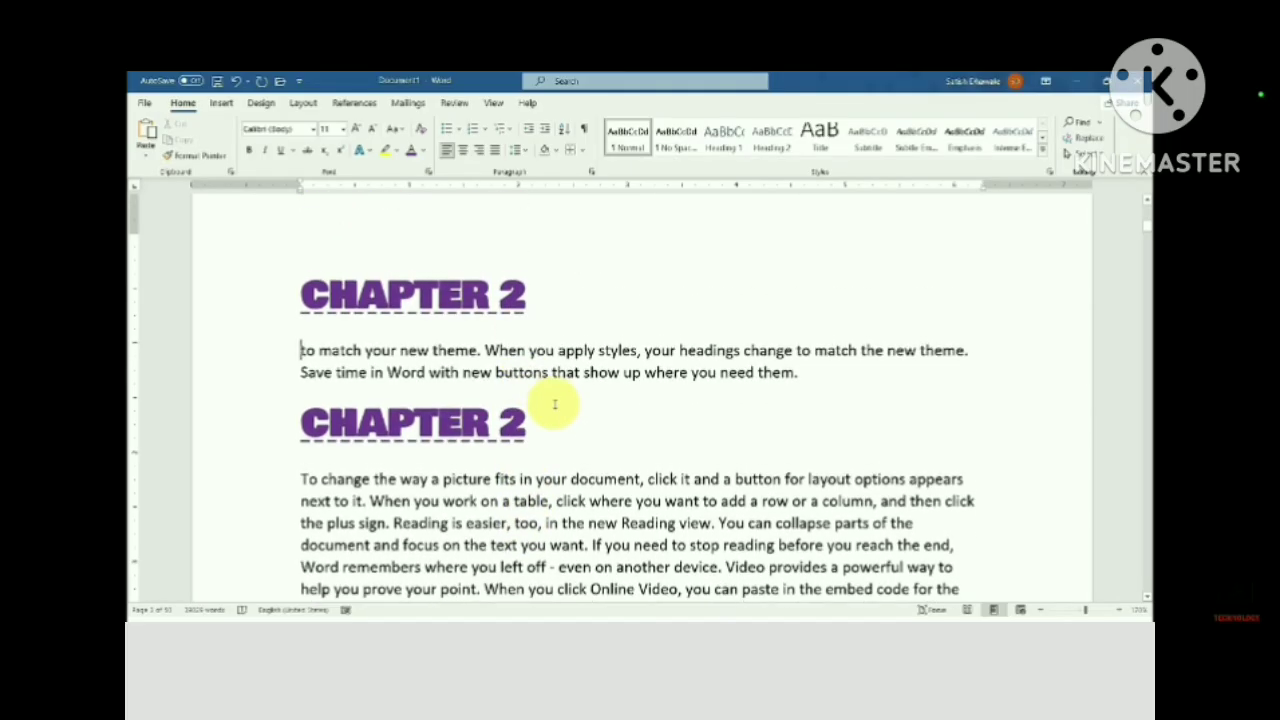
pyautogui.moveTo(568, 416); pyautogui.dragTo(318, 422)
pyautogui.press('Delete')
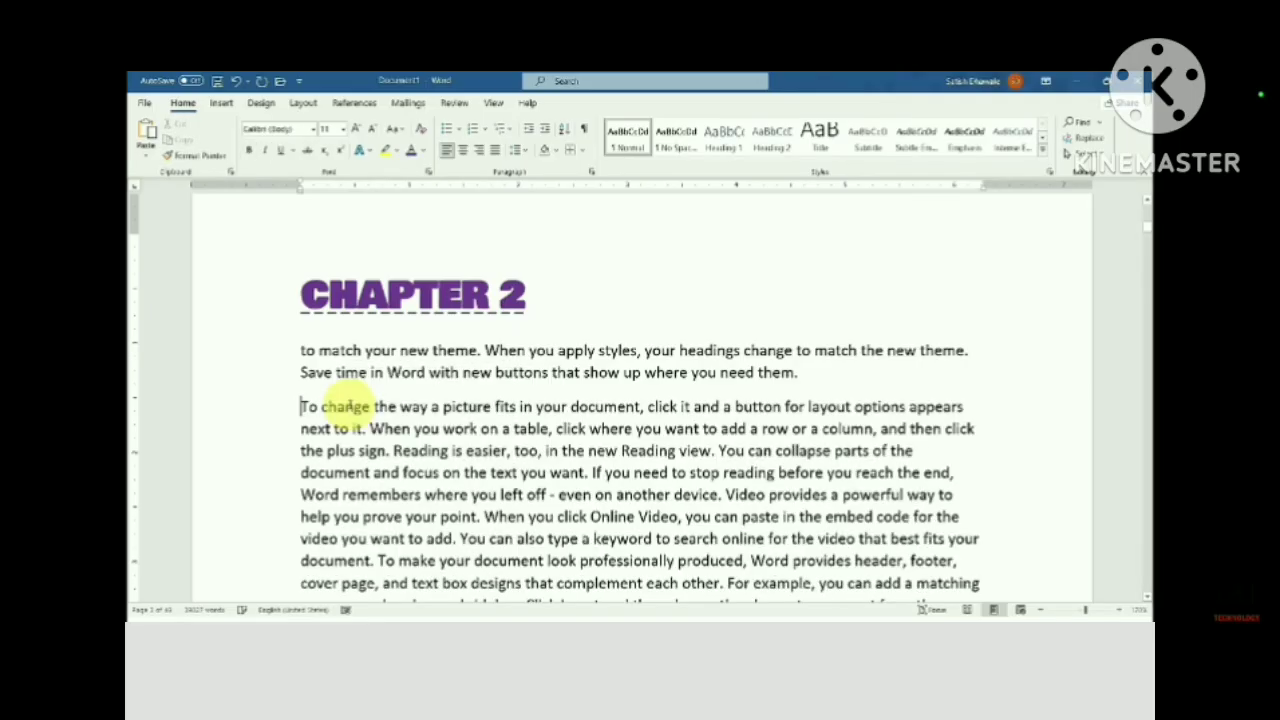
# Add a line reading "Chapter 3" above the paragraph starting "To change the way a picture fits"
pyautogui.press('Return')
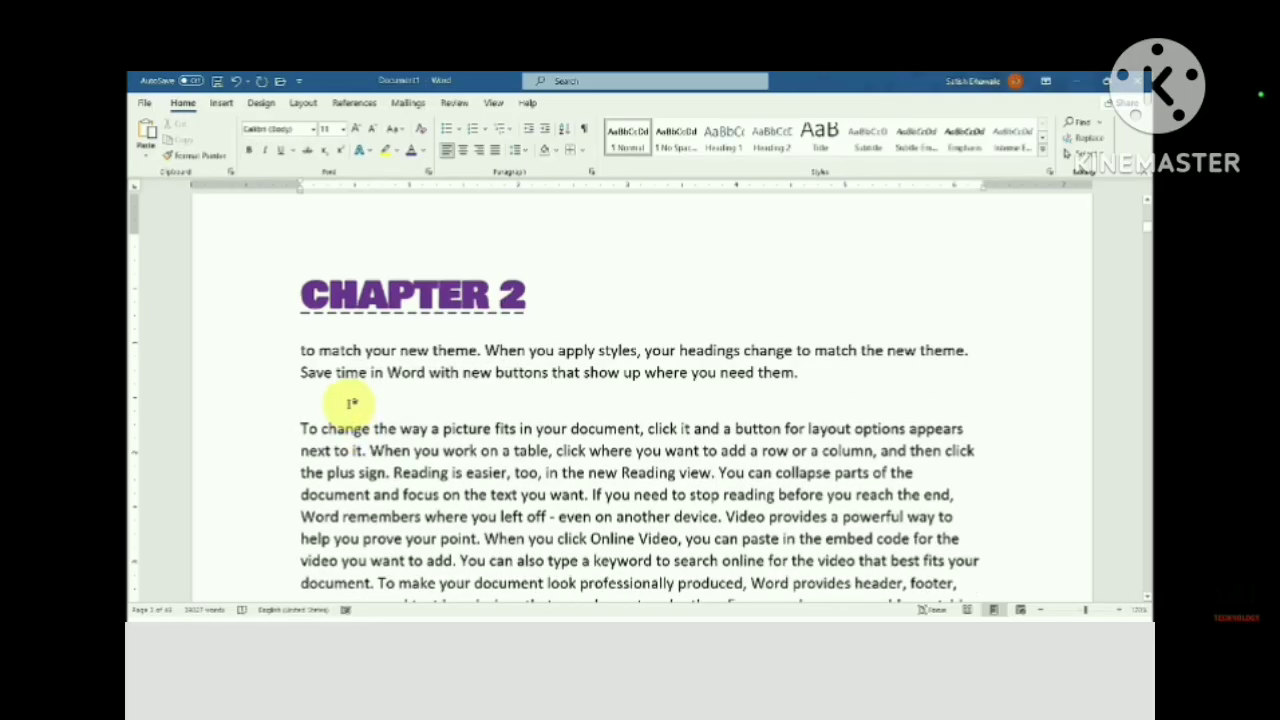
pyautogui.write('Cha')
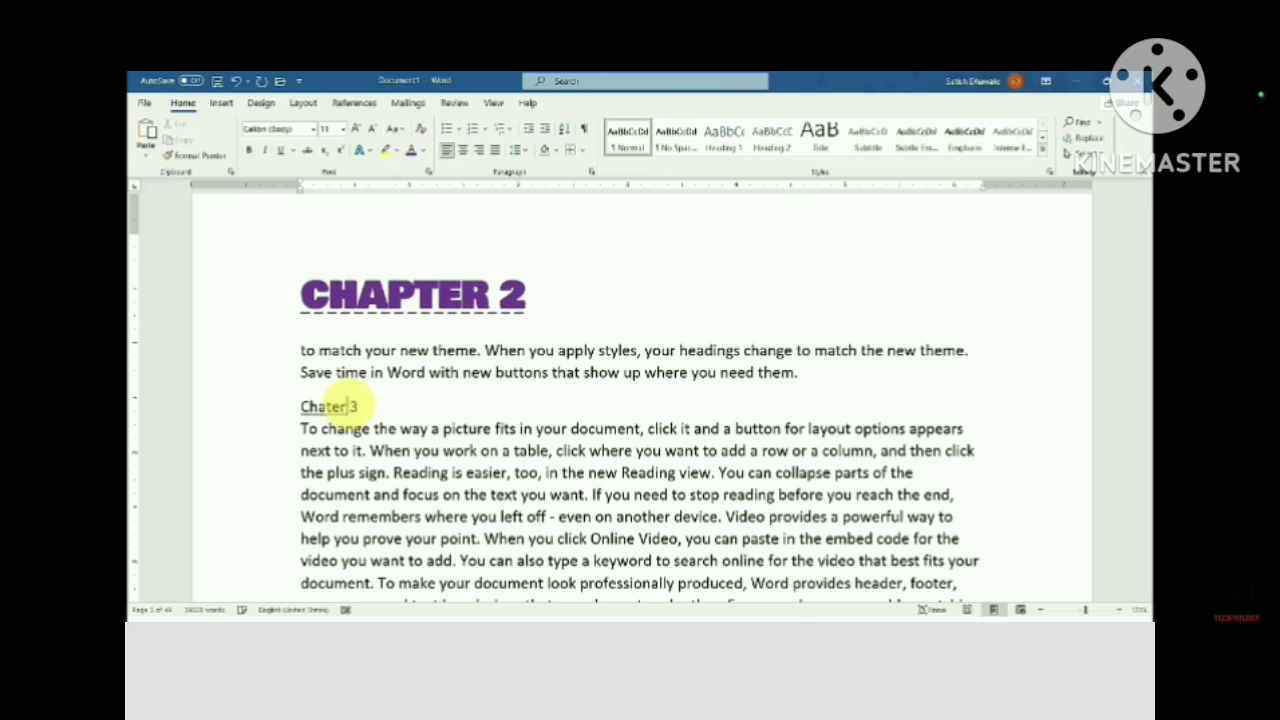
pyautogui.write('pter 3')
# Try copying the CHAPTER 2 heading's formatting to the Chapter 3 line with Format Painter, and undo it
pyautogui.moveTo(368, 407); pyautogui.dragTo(301, 407)
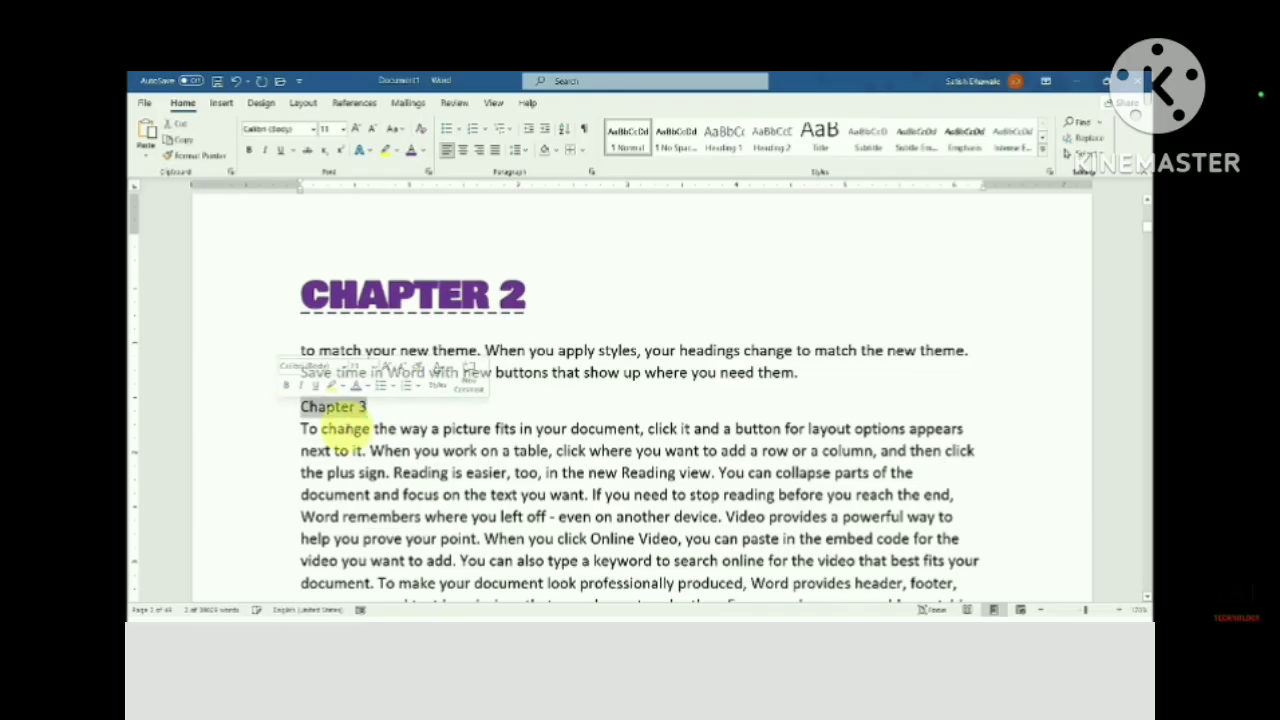
pyautogui.click(345, 428)
pyautogui.moveTo(545, 297); pyautogui.dragTo(270, 298)
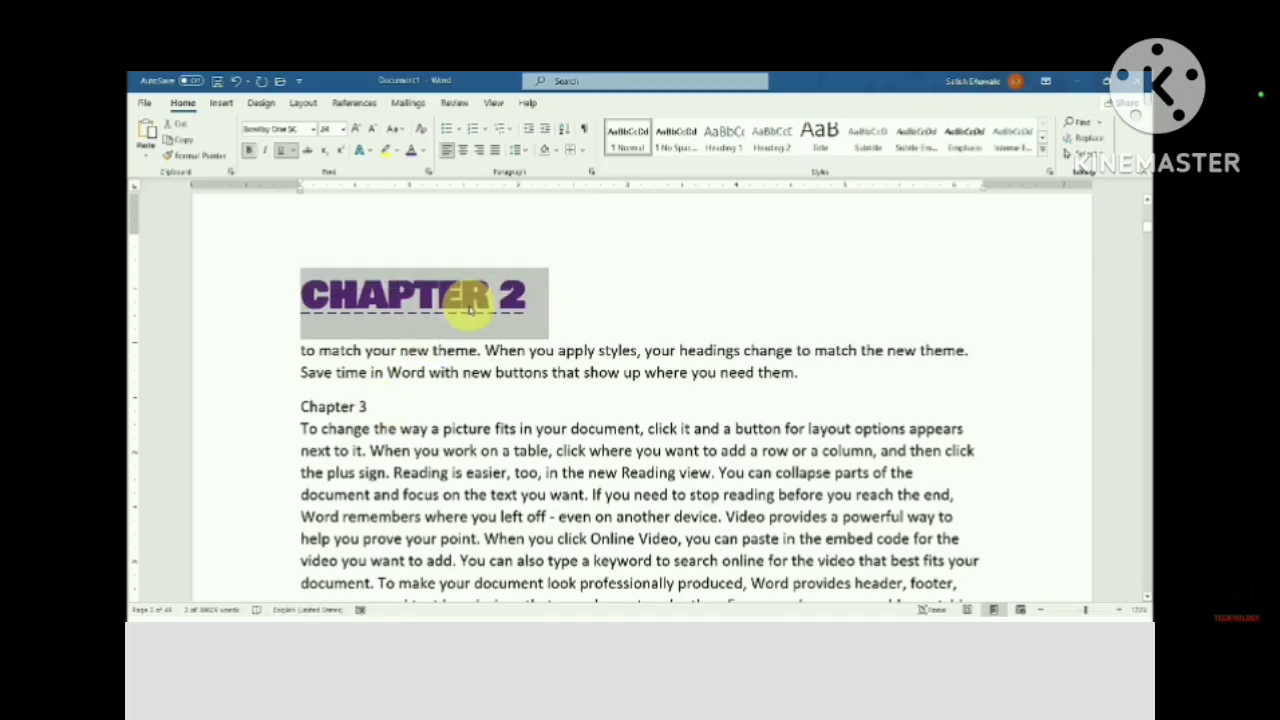
pyautogui.click(345, 418)
pyautogui.moveTo(366, 406); pyautogui.dragTo(291, 407)
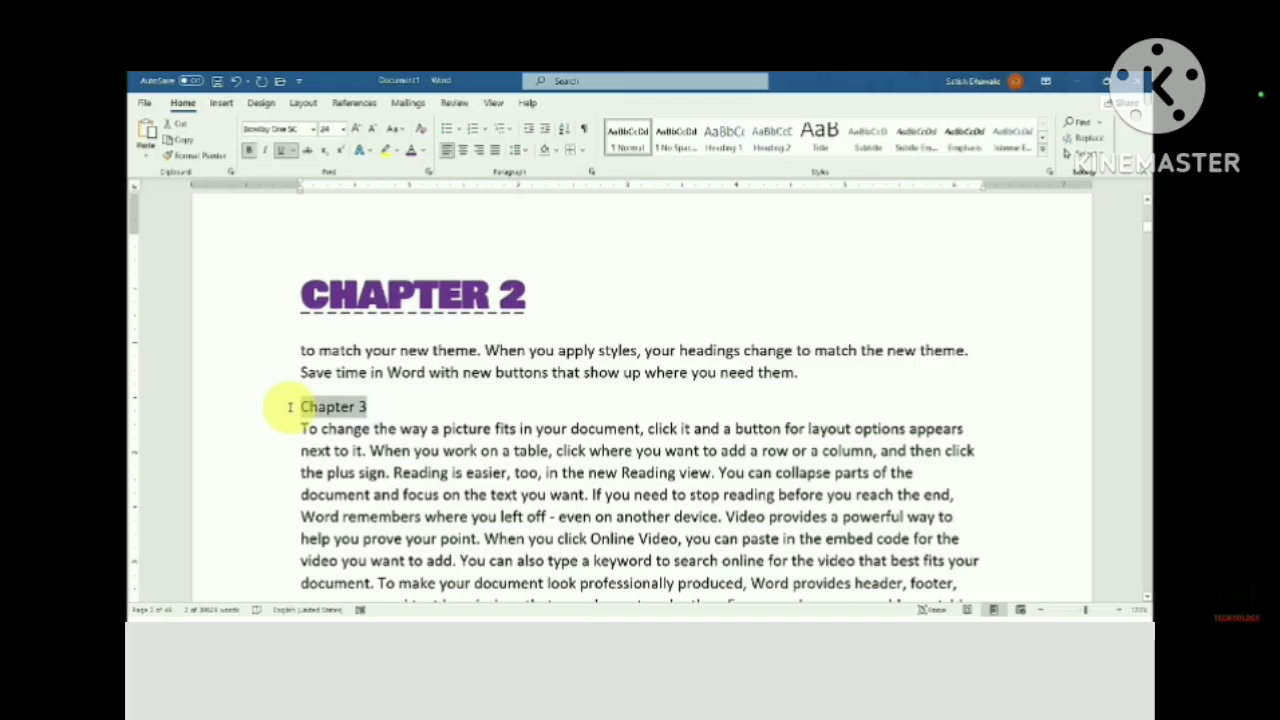
pyautogui.click(451, 285)
pyautogui.moveTo(540, 287); pyautogui.dragTo(300, 291)
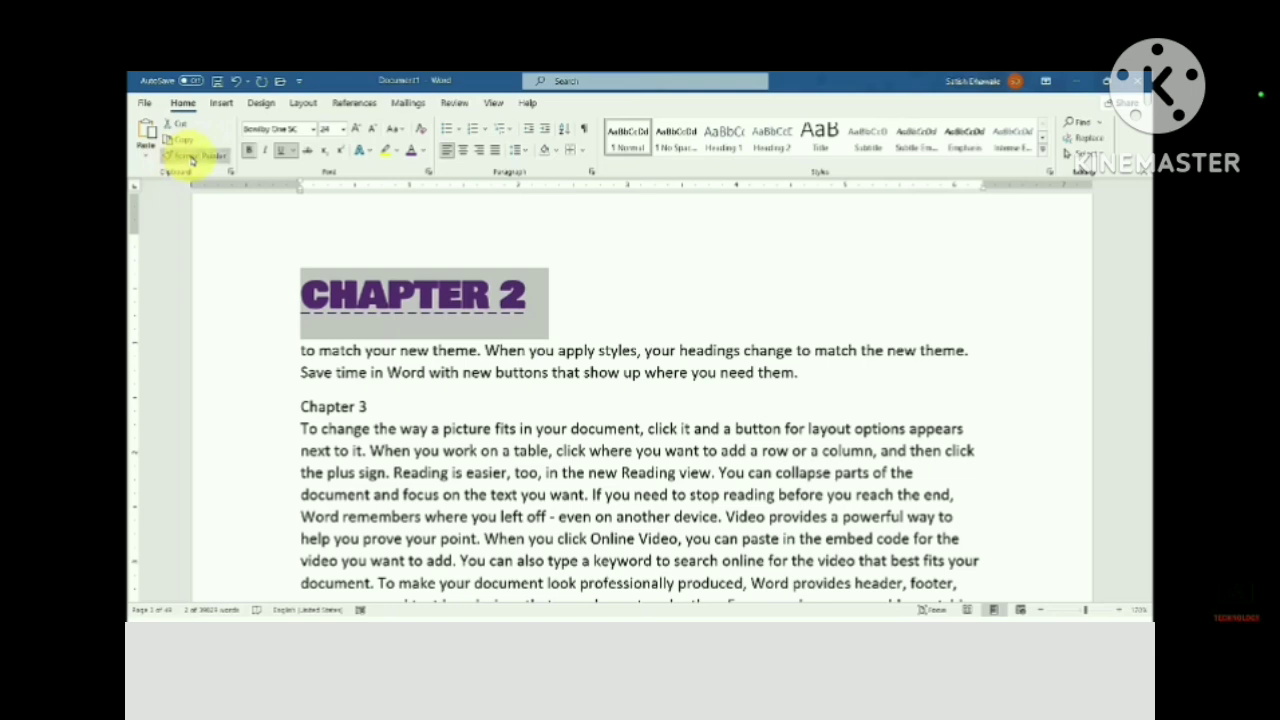
pyautogui.click(193, 158)
pyautogui.moveTo(377, 406)
pyautogui.mouseDown()
pyautogui.moveTo(277, 408)
pyautogui.moveTo(349, 406)
pyautogui.moveTo(291, 408)
pyautogui.mouseUp()
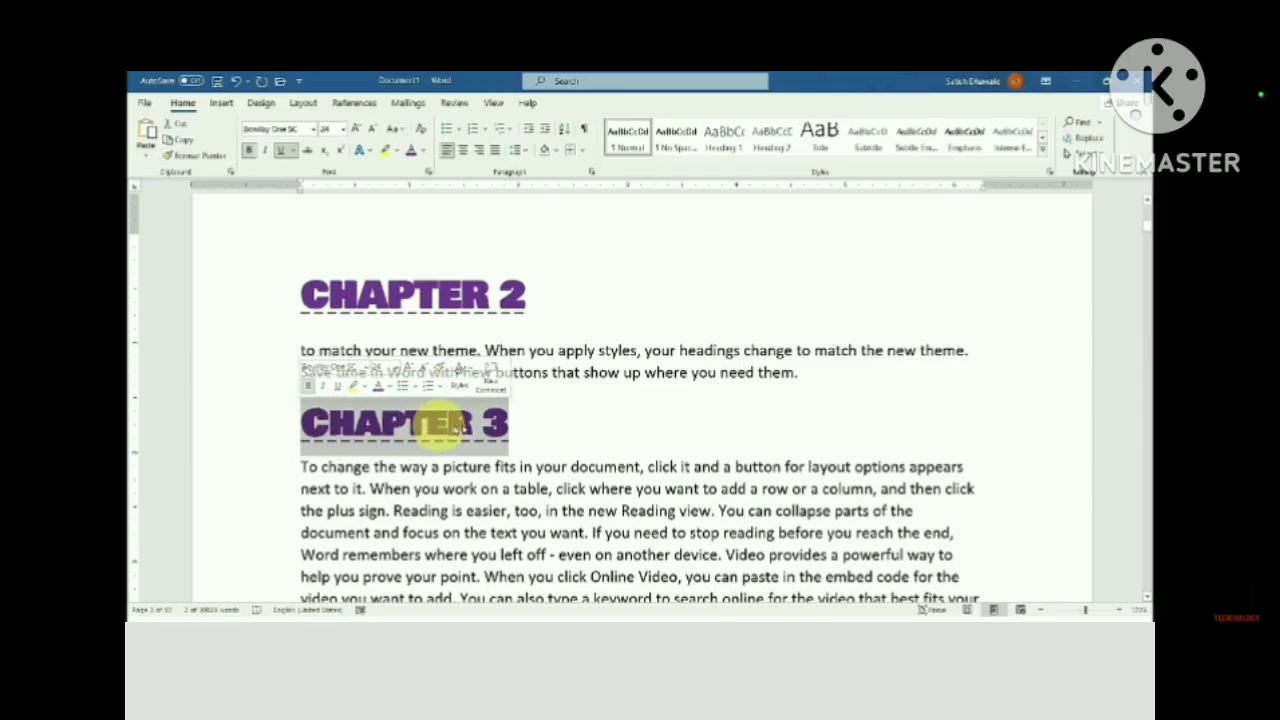
pyautogui.click(580, 394)
pyautogui.hotkey('ctrl', 'z')
# Apply the CHAPTER 2 heading's formatting to the Chapter 3 line with Format Painter
pyautogui.moveTo(529, 300); pyautogui.dragTo(286, 292)
pyautogui.click(193, 156)
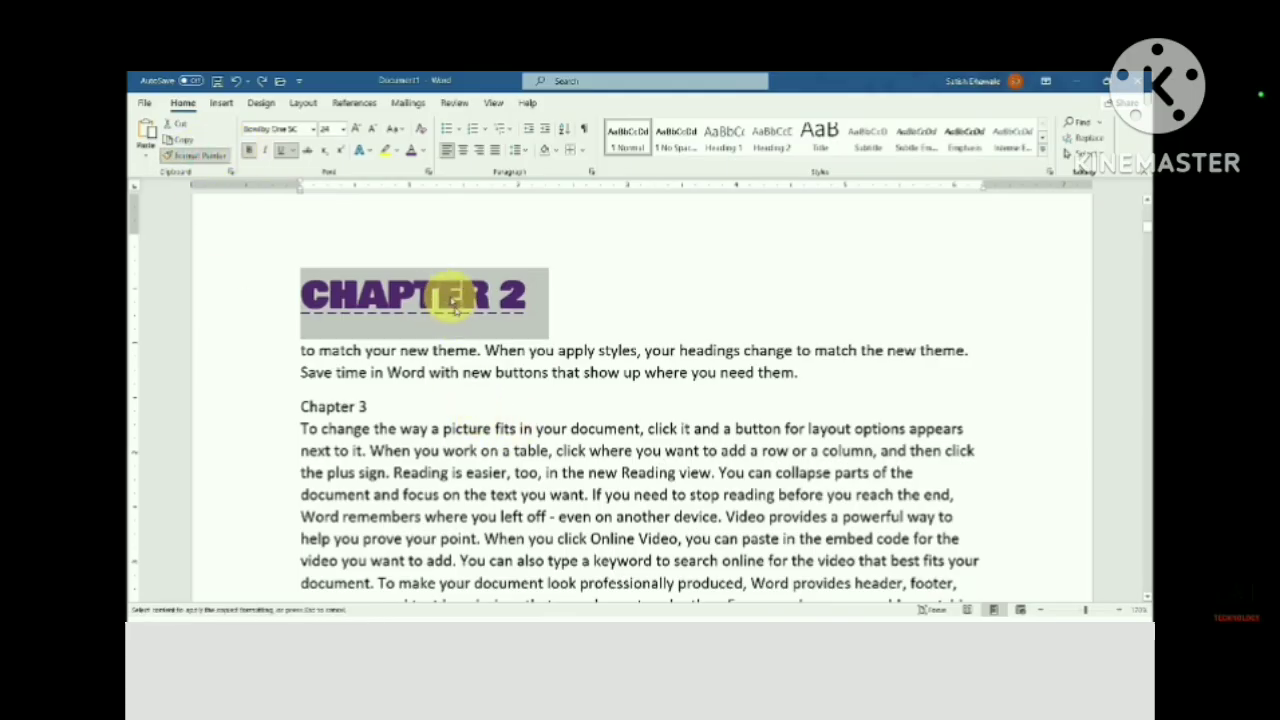
pyautogui.moveTo(381, 405); pyautogui.dragTo(286, 410)
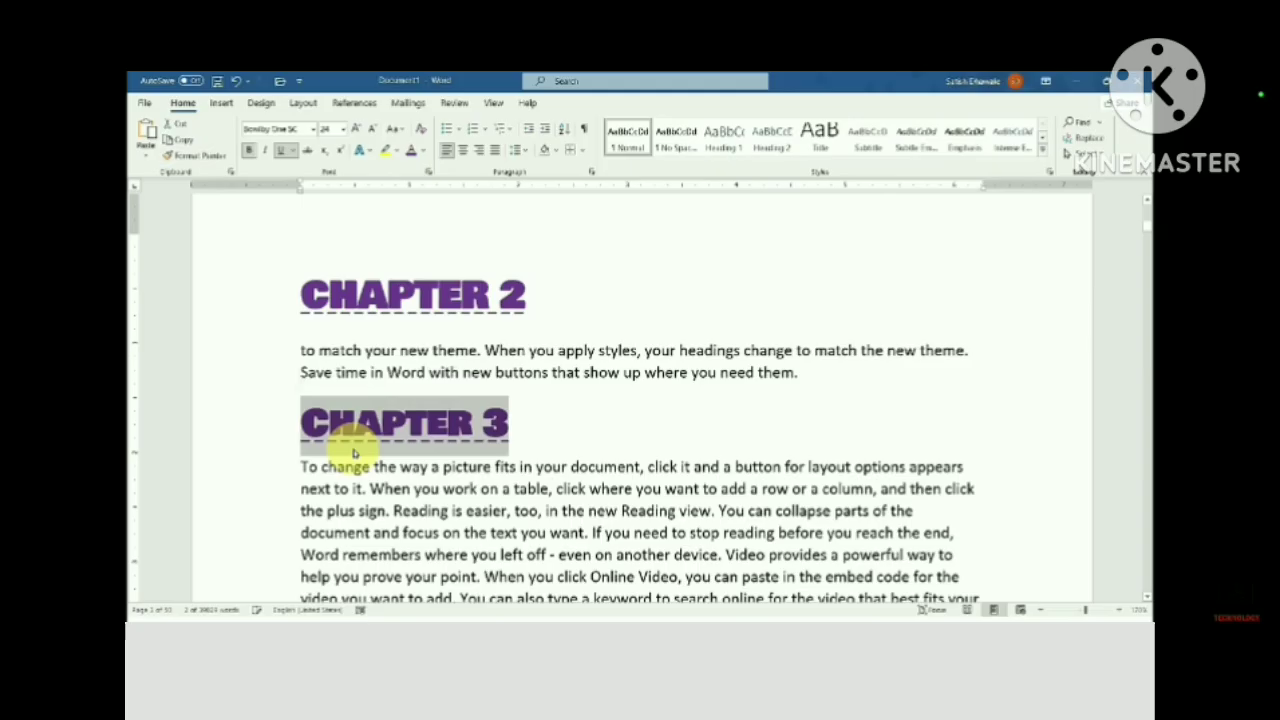
pyautogui.click(540, 426)
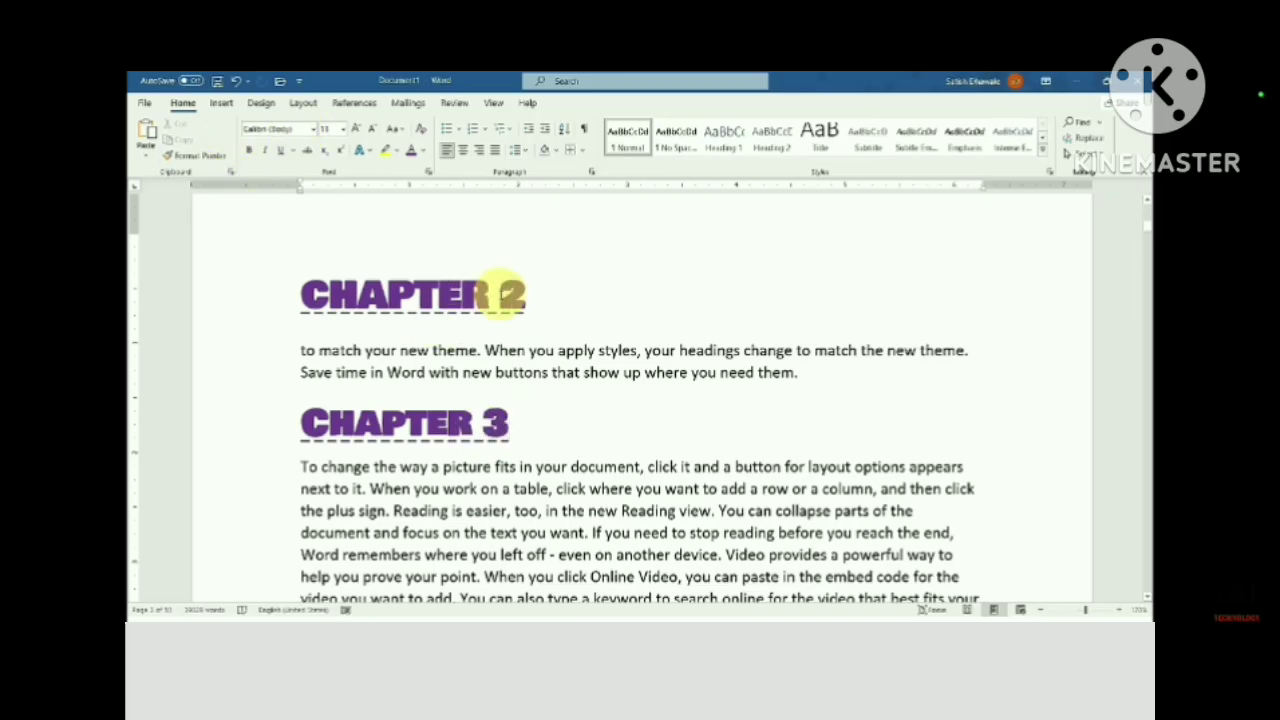
# Review the pages from the chapter headings on page 3 back to the CHAPTER 1 heading at the document's start
pyautogui.scroll(1, 505, 300)
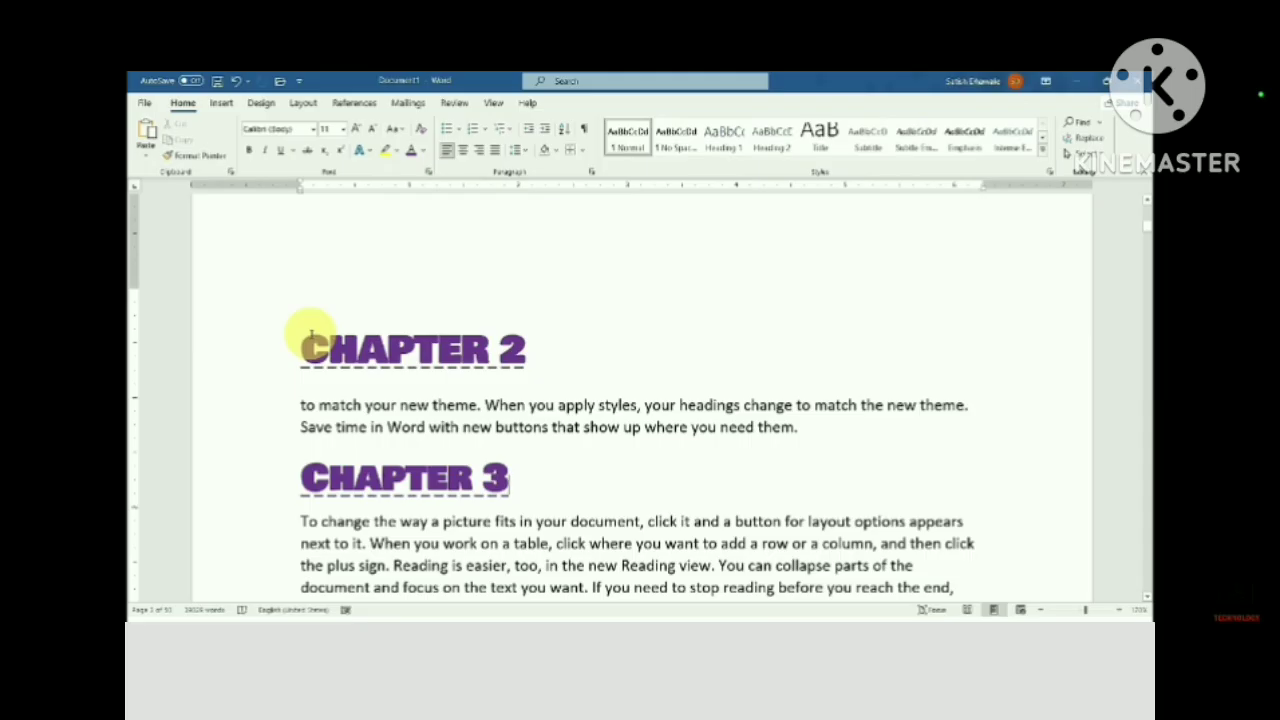
pyautogui.scroll(-2, 505, 465)
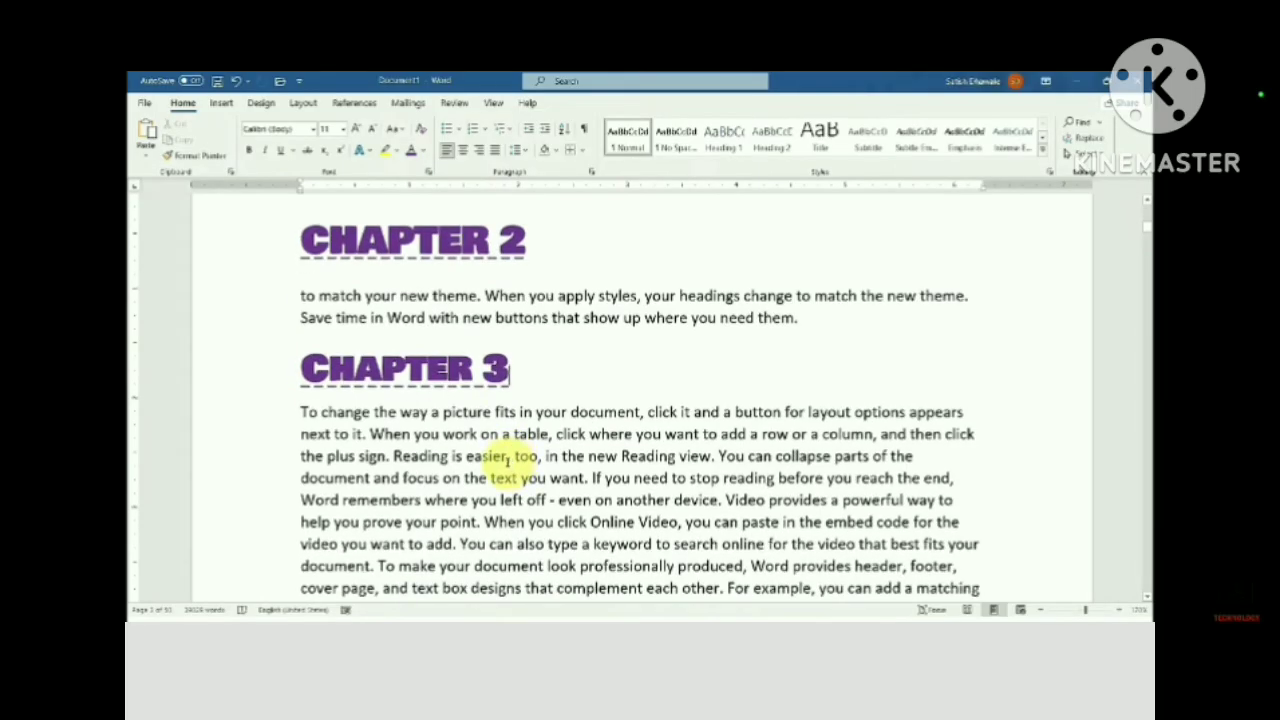
pyautogui.scroll(-2, 505, 455)
pyautogui.scroll(7, 500, 460)
pyautogui.scroll(10, 498, 457)
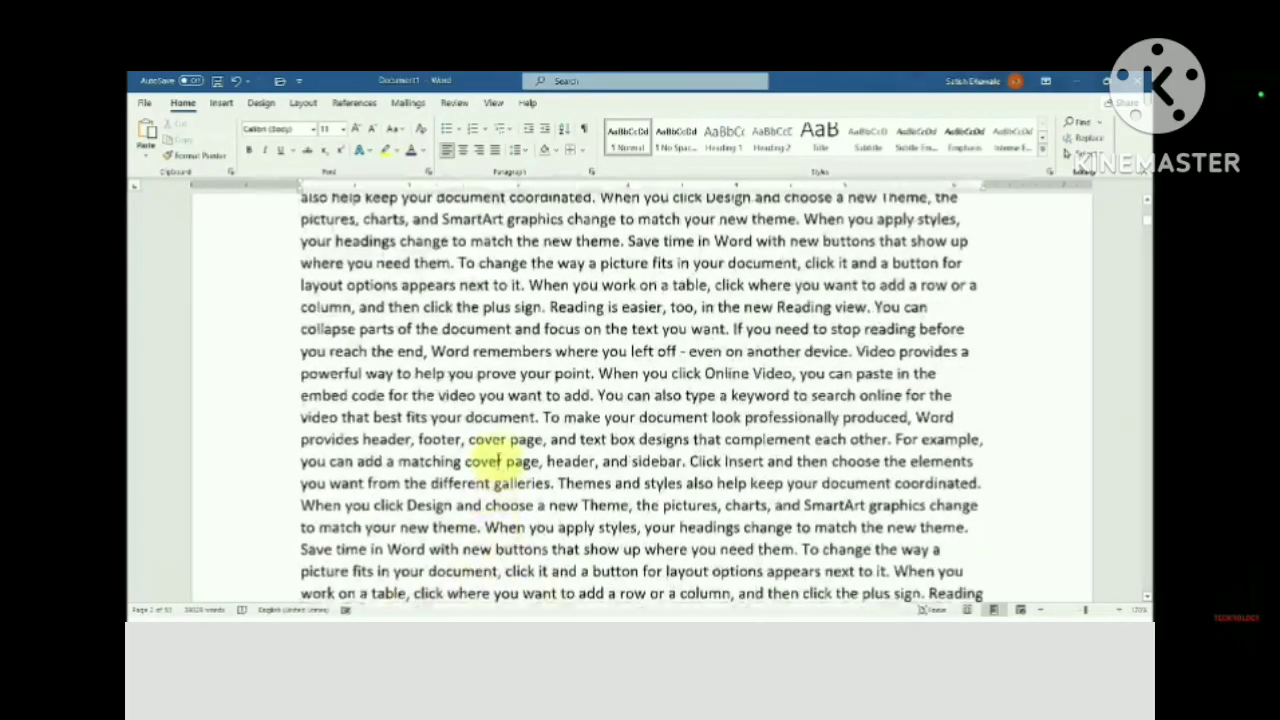
pyautogui.scroll(10, 495, 460)
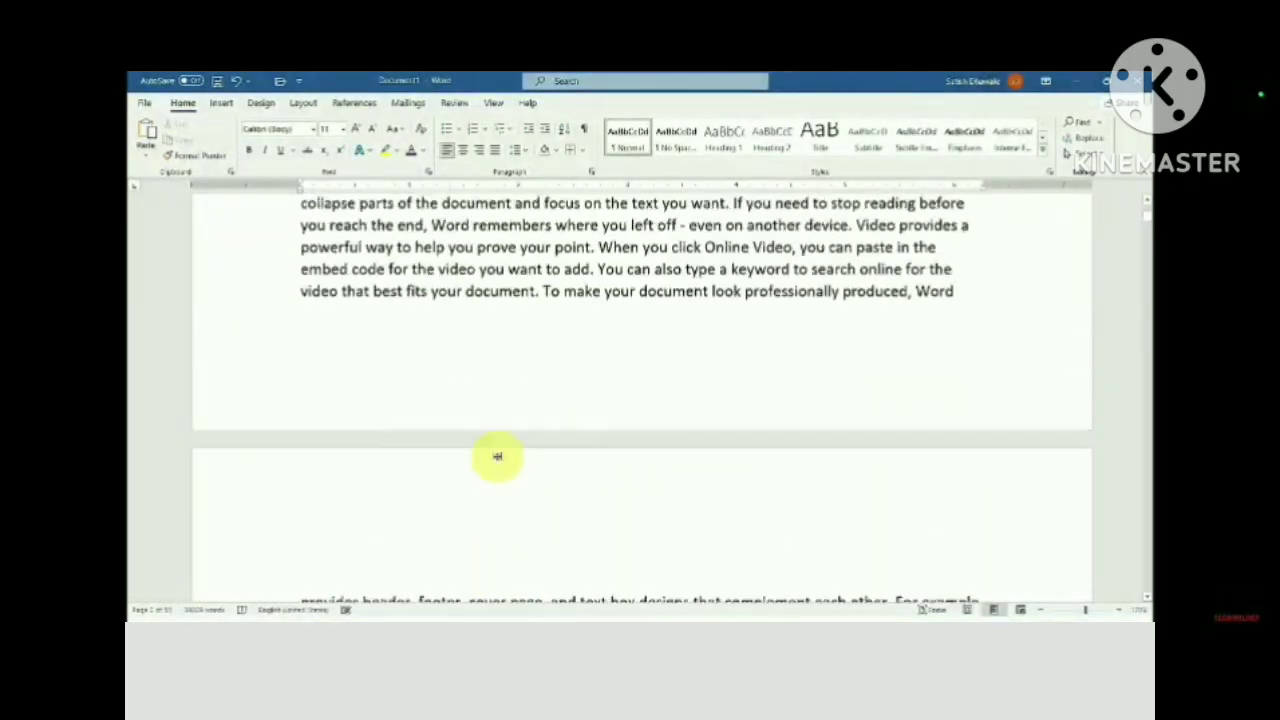
pyautogui.scroll(3, 497, 456)
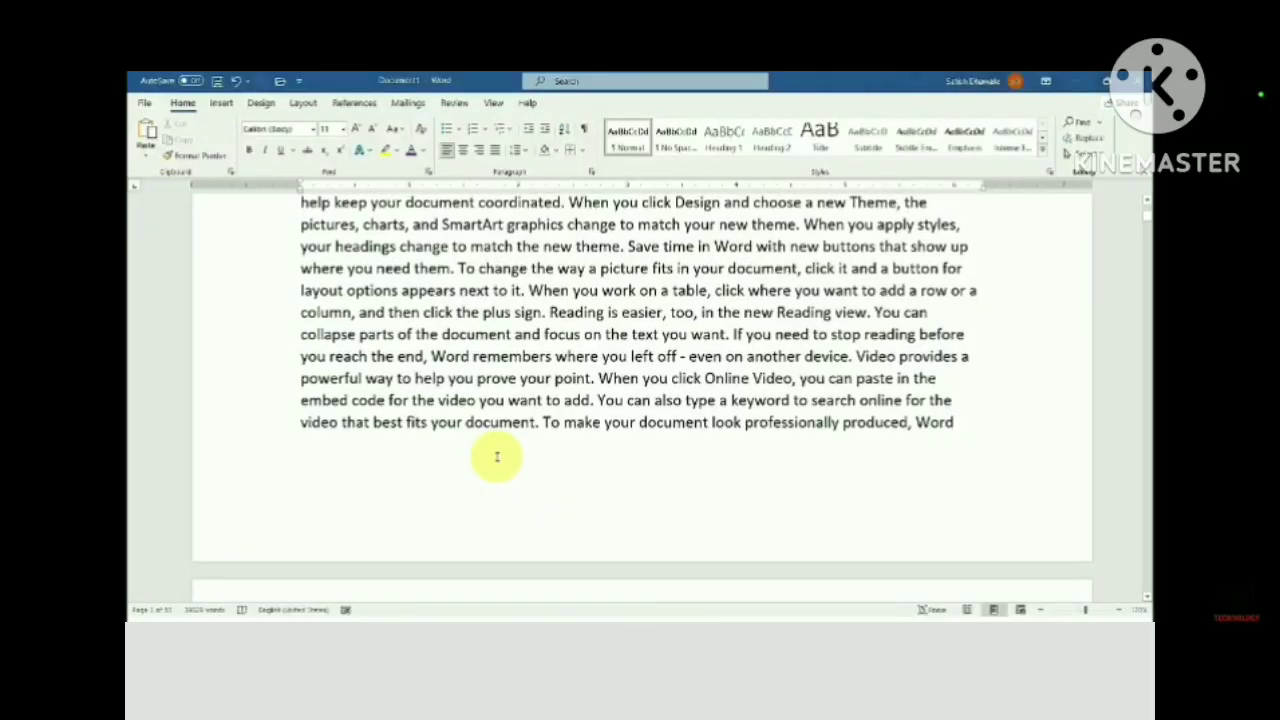
pyautogui.scroll(15, 497, 457)
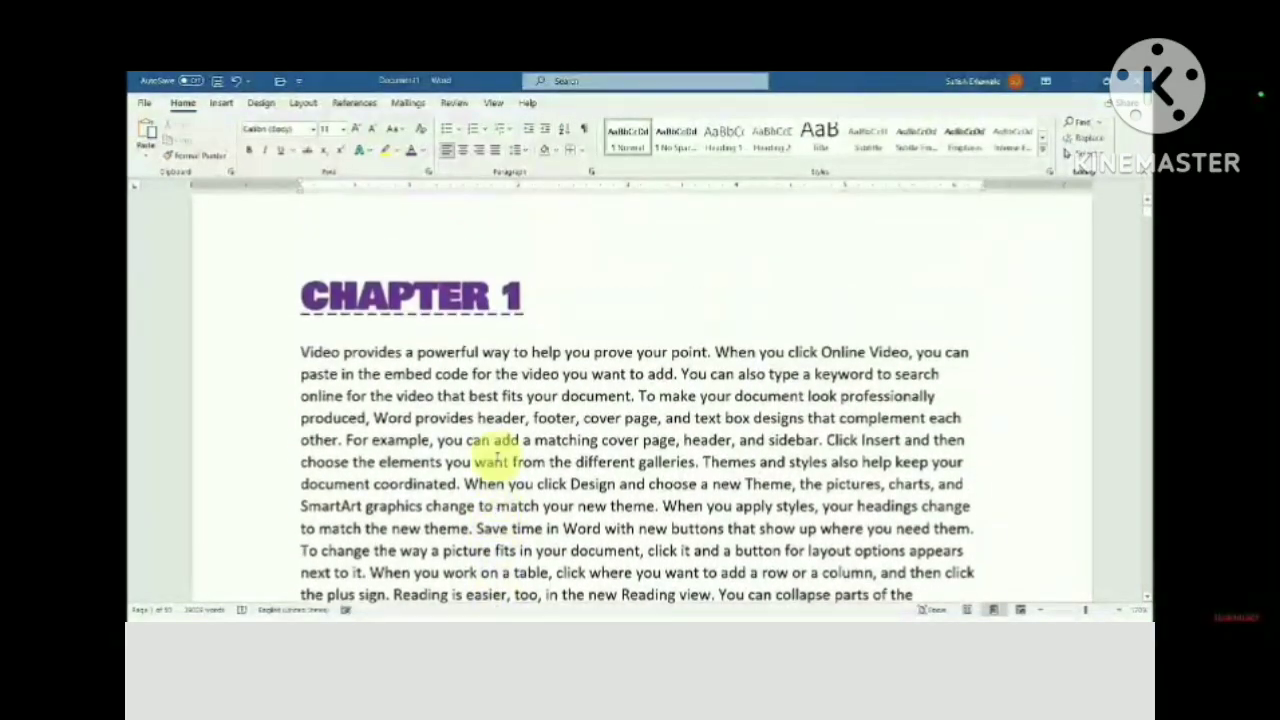
pyautogui.scroll(2, 497, 457)
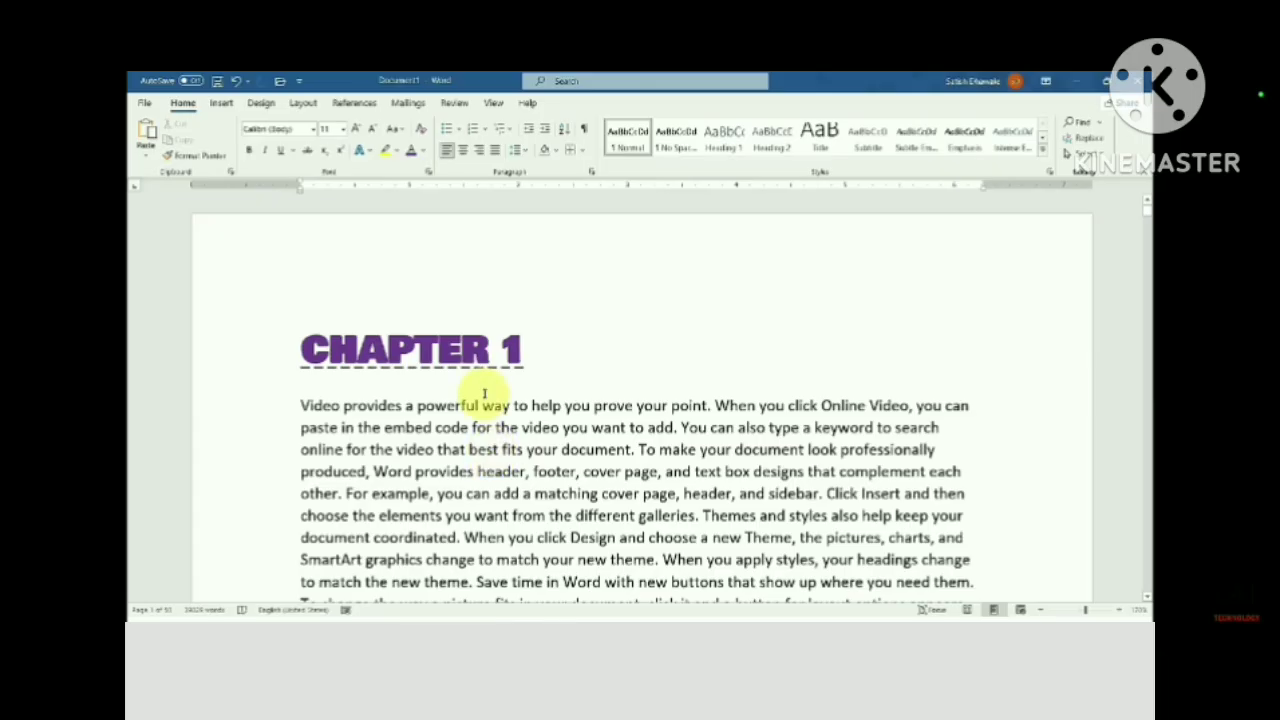
pyautogui.scroll(-4, 486, 400)
pyautogui.scroll(4, 529, 400)
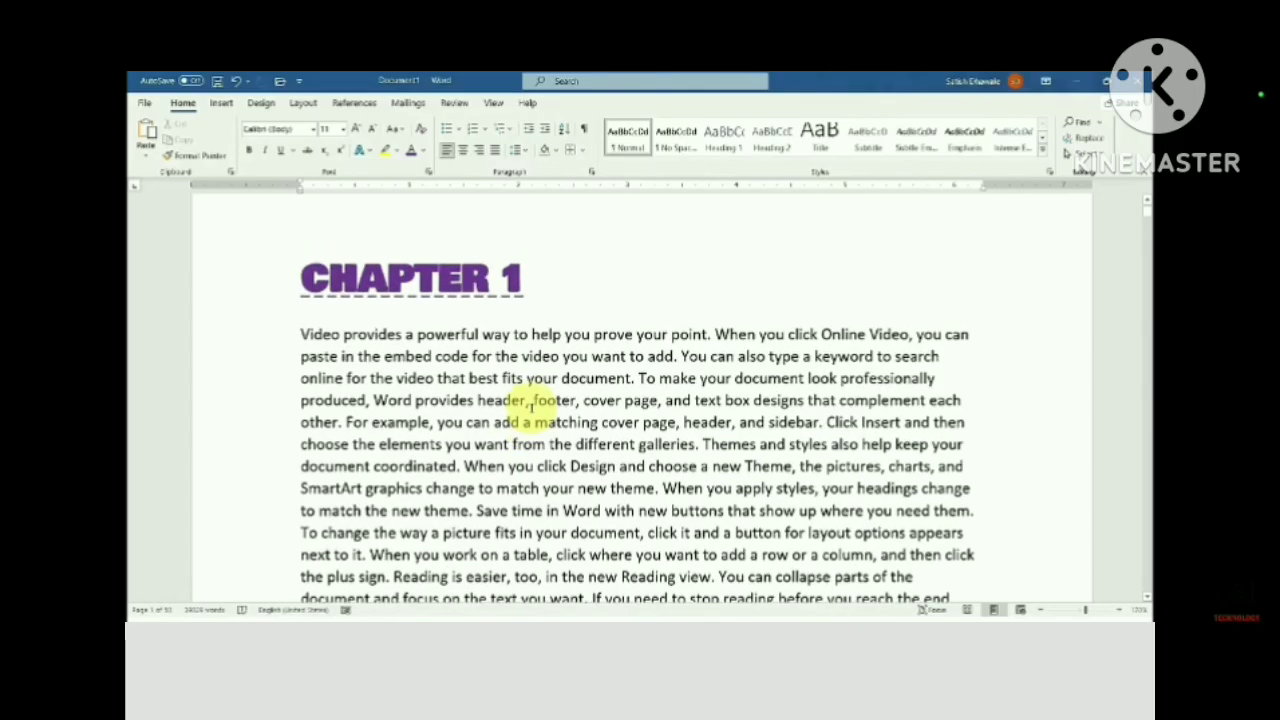
# Select the word "Video" at the start of the first paragraph and look through the text for more occurrences
pyautogui.doubleClick(325, 350)
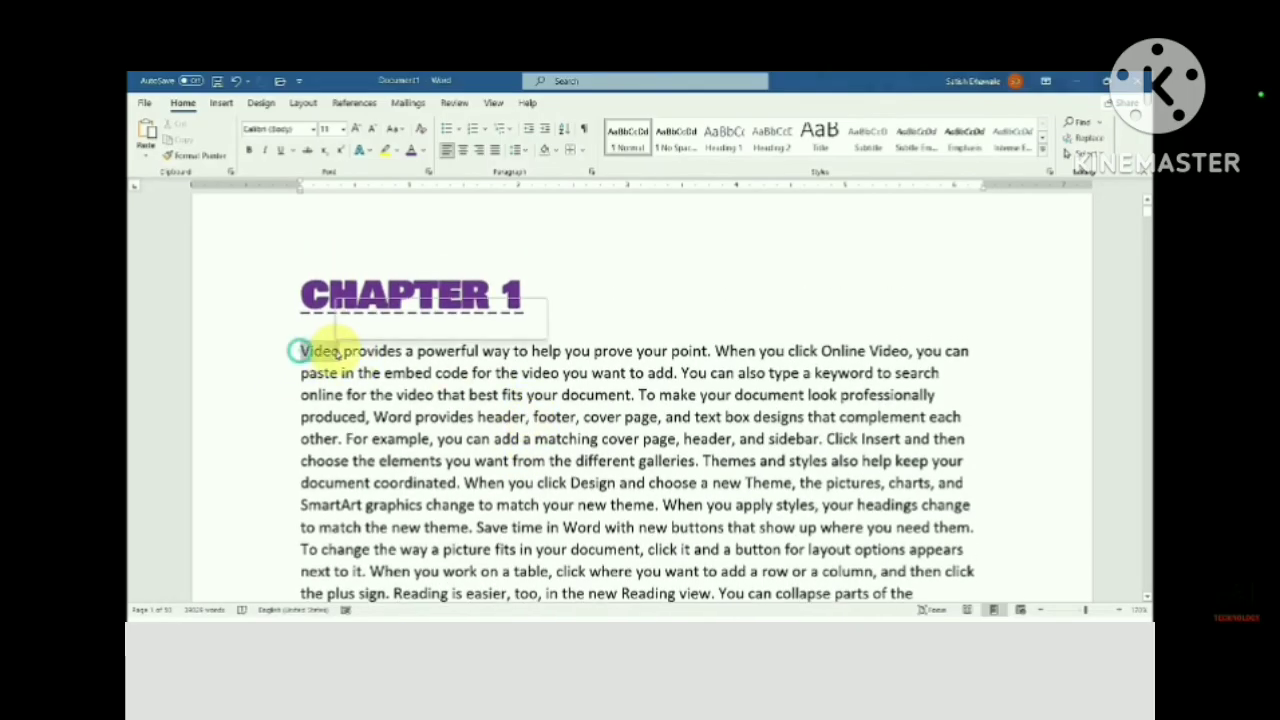
pyautogui.click(588, 550)
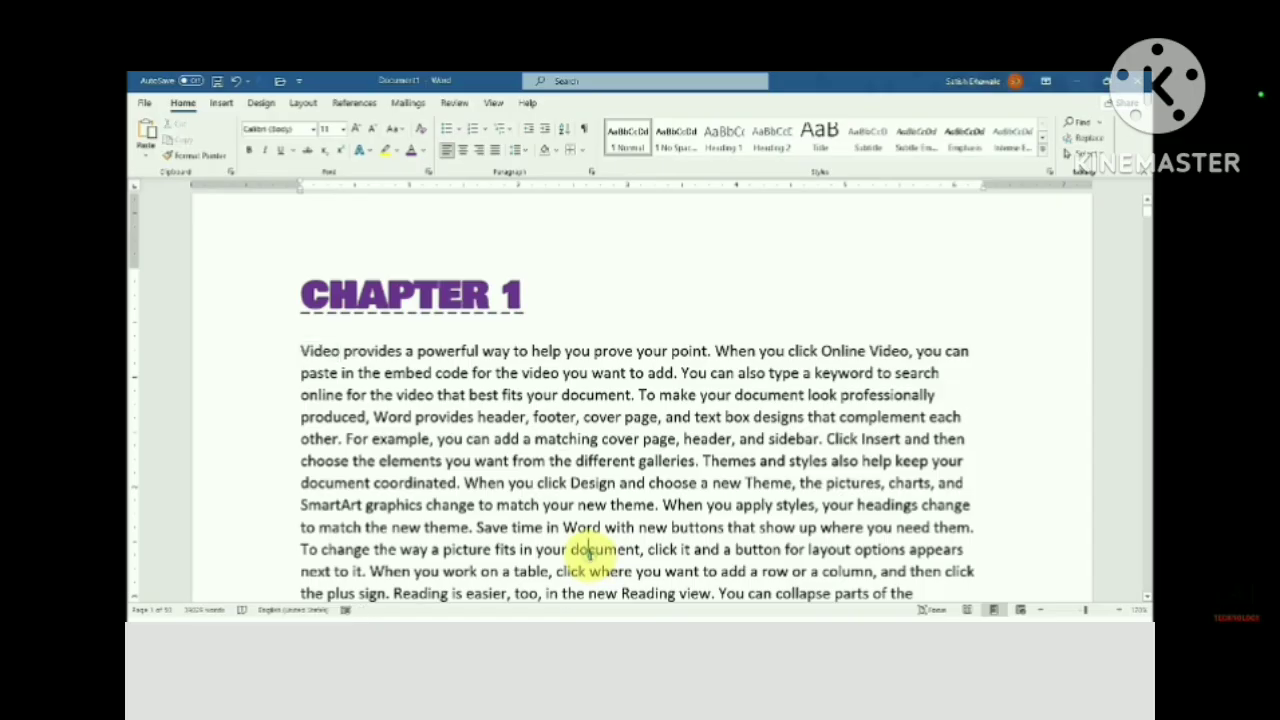
pyautogui.doubleClick(305, 350)
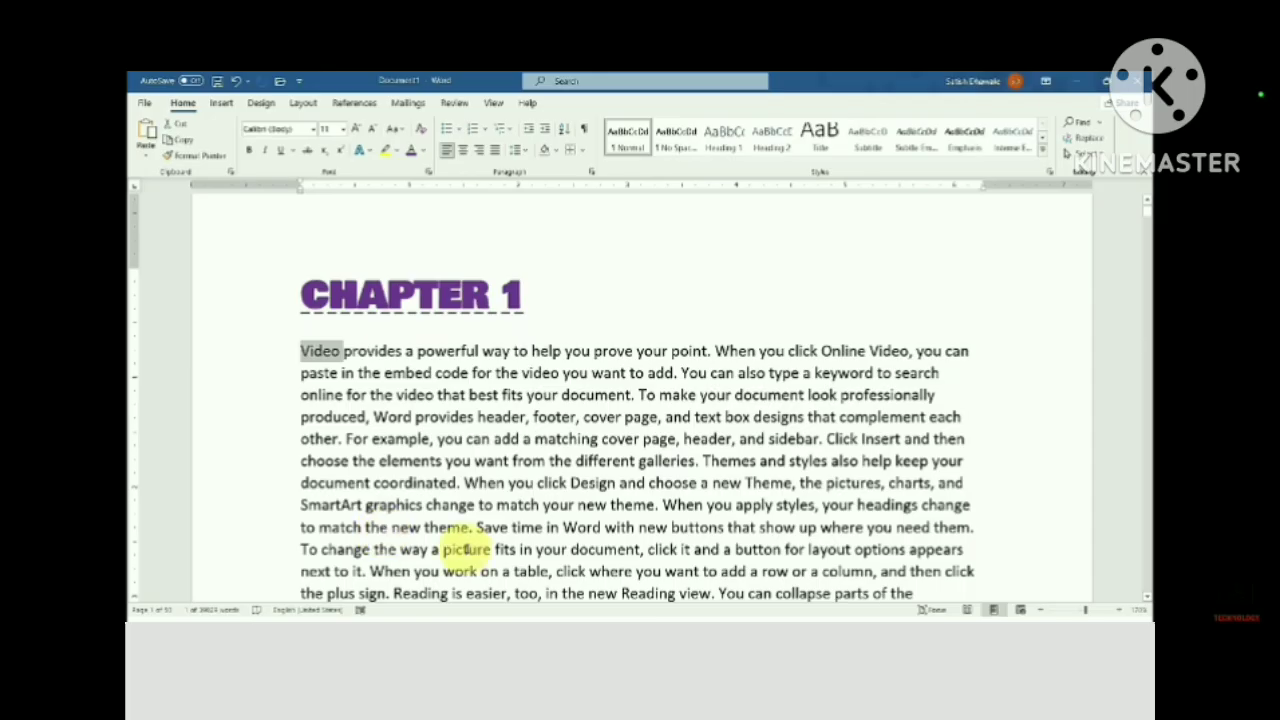
pyautogui.scroll(-2, 492, 523)
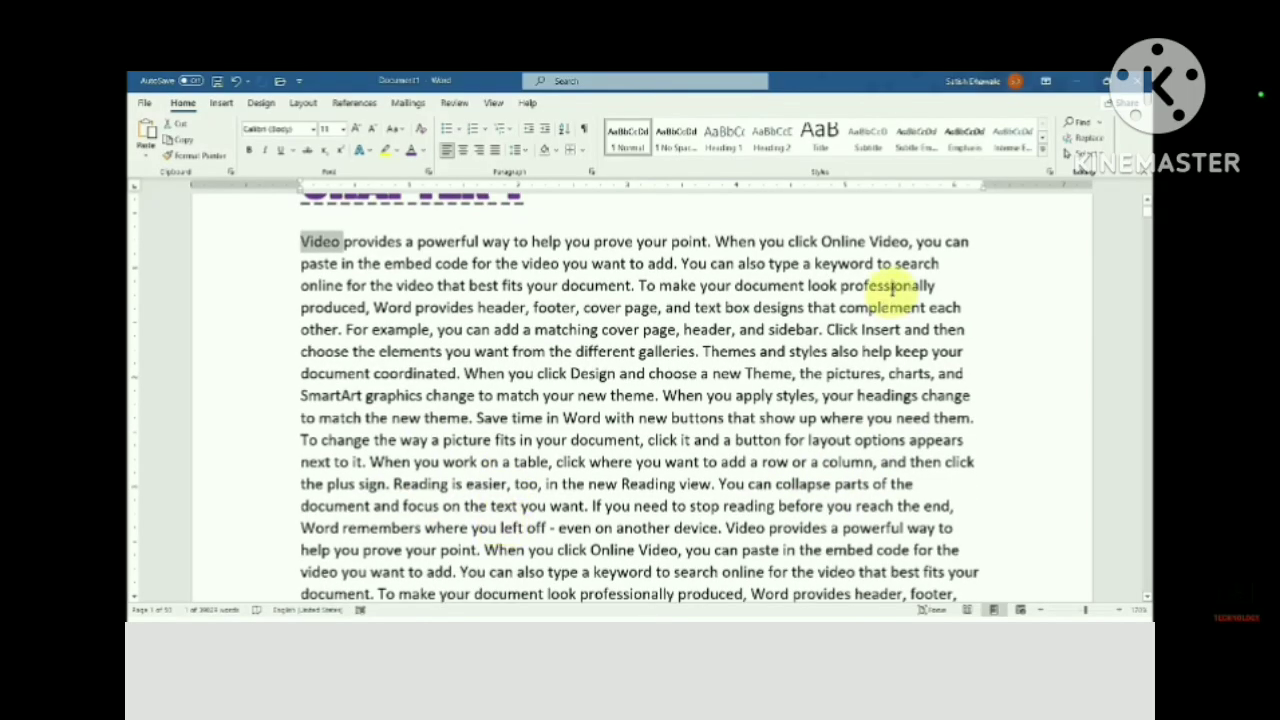
pyautogui.scroll(-2, 457, 443)
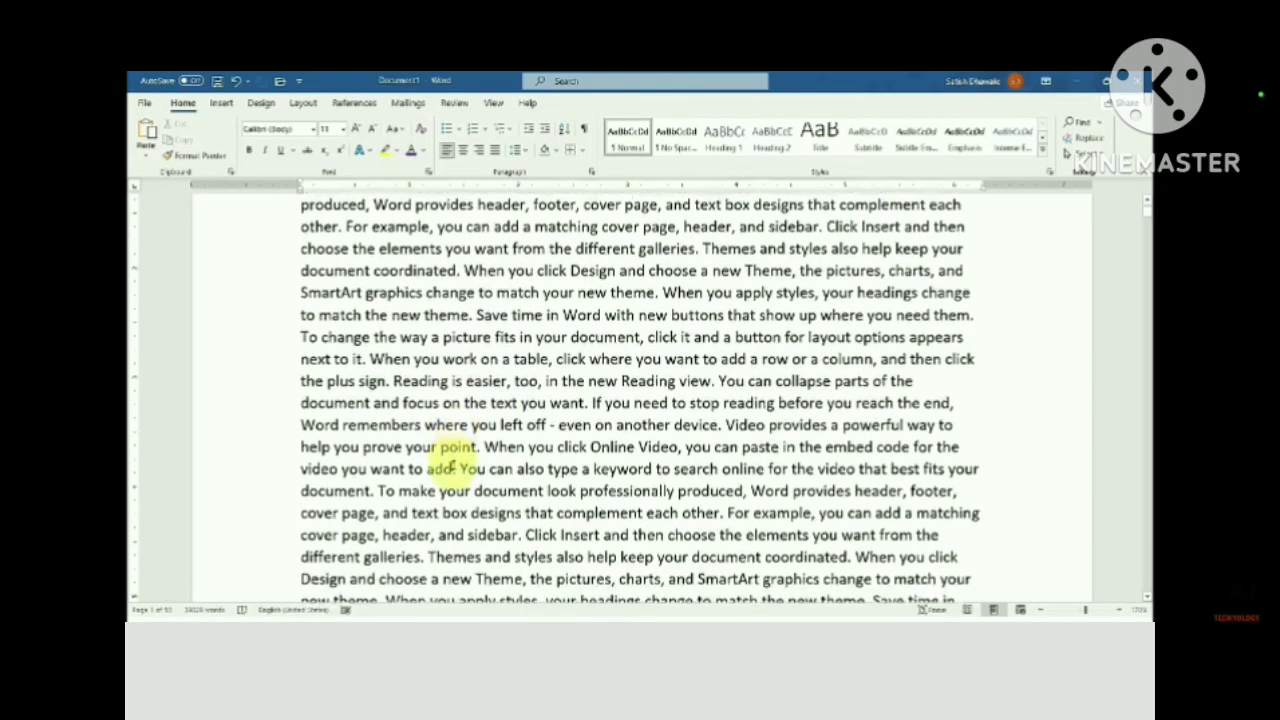
# Search the document for the word "Video" from the start of the CHAPTER 1 text
pyautogui.scroll(5, 373, 495)
pyautogui.click(301, 404)
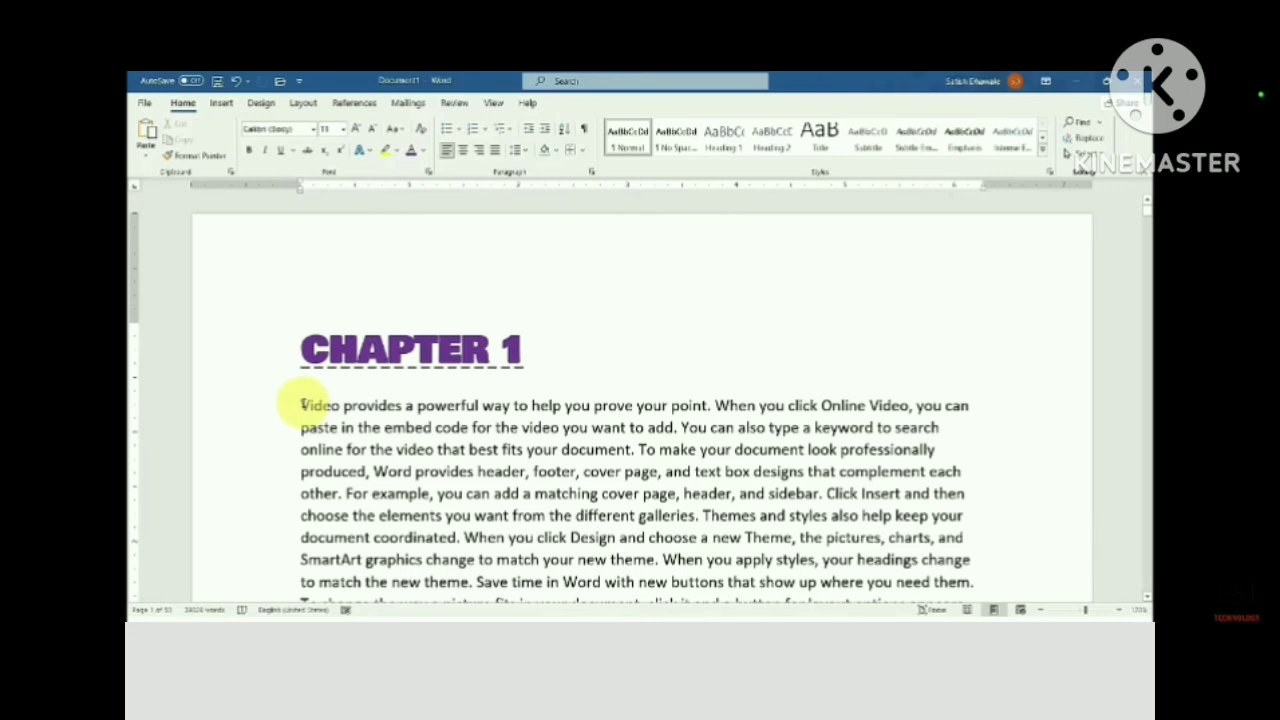
pyautogui.hotkey('ctrl', 'f')
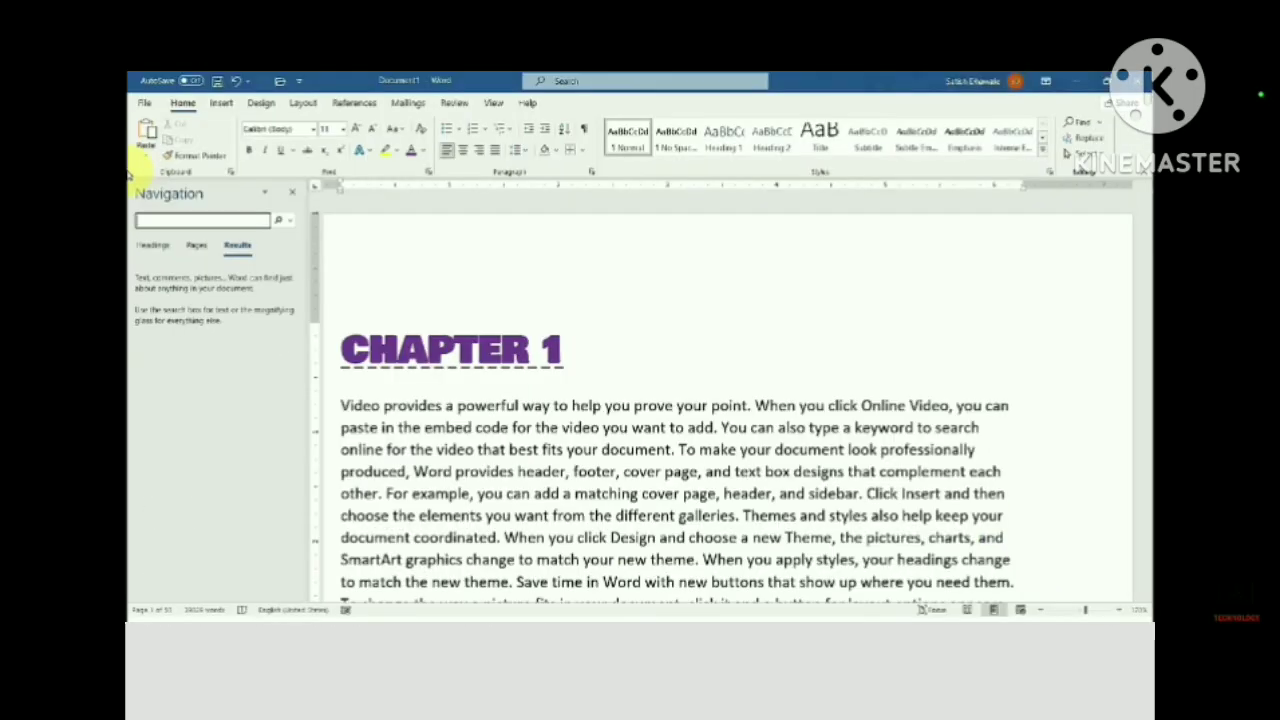
pyautogui.write('Mete')
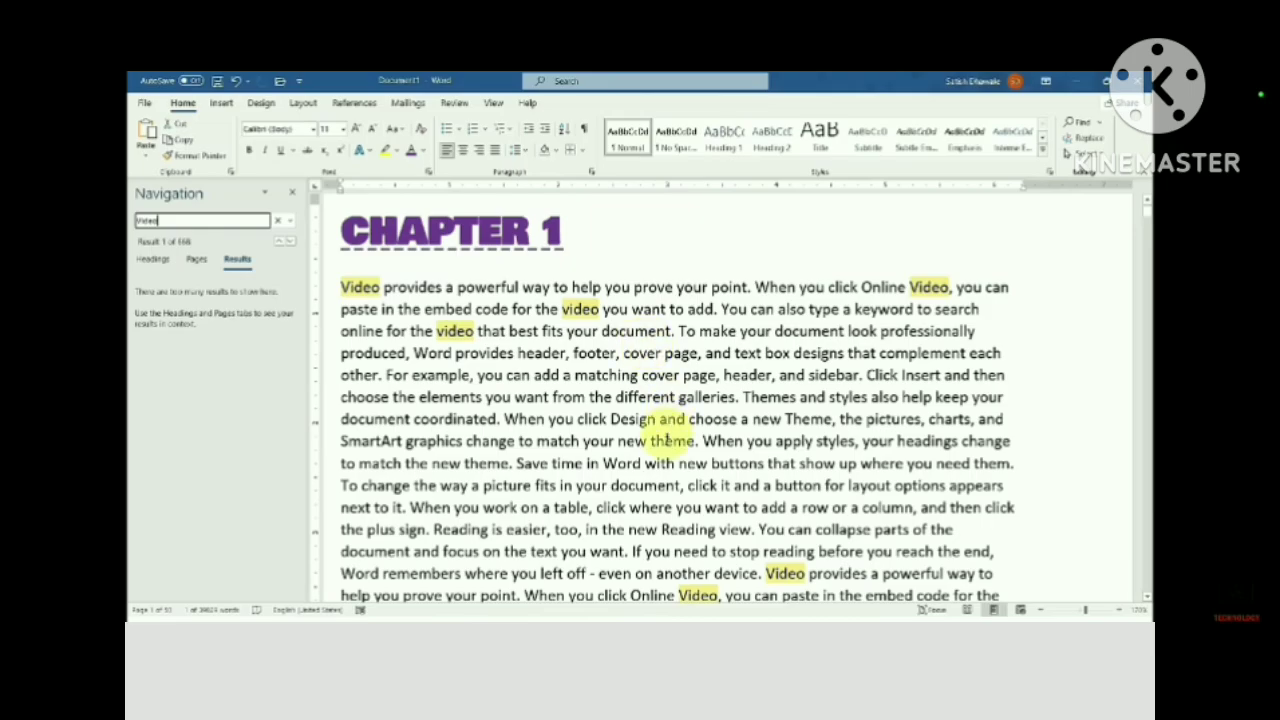
# Search the document for the word "Audio" and look through the first two pages for it
pyautogui.scroll(-3, 660, 488)
pyautogui.scroll(5, 665, 490)
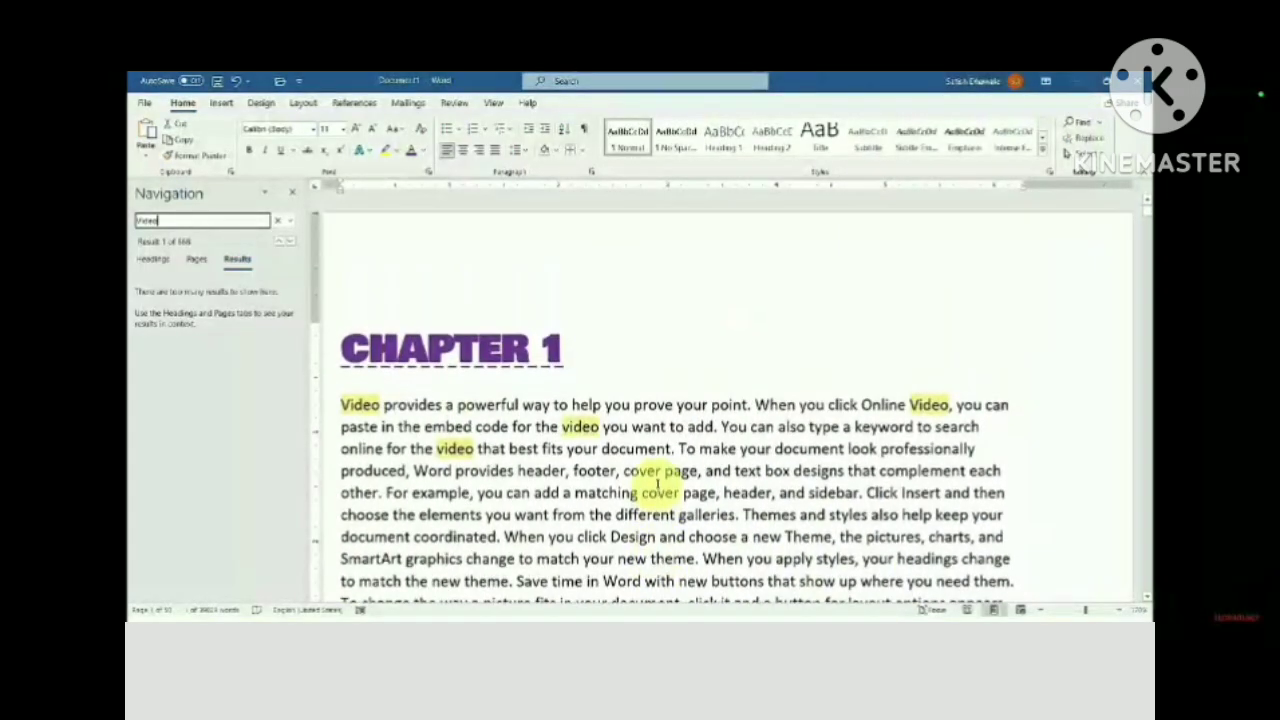
pyautogui.moveTo(164, 220); pyautogui.dragTo(135, 220)
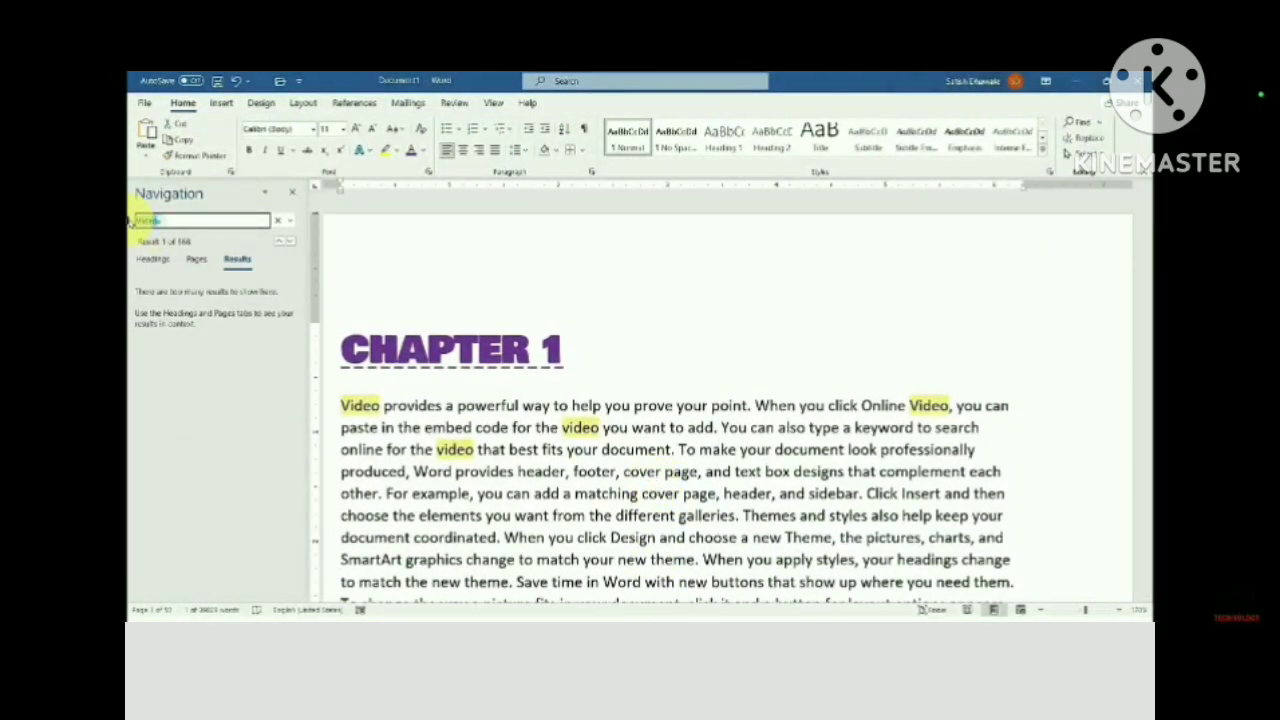
pyautogui.write('and')
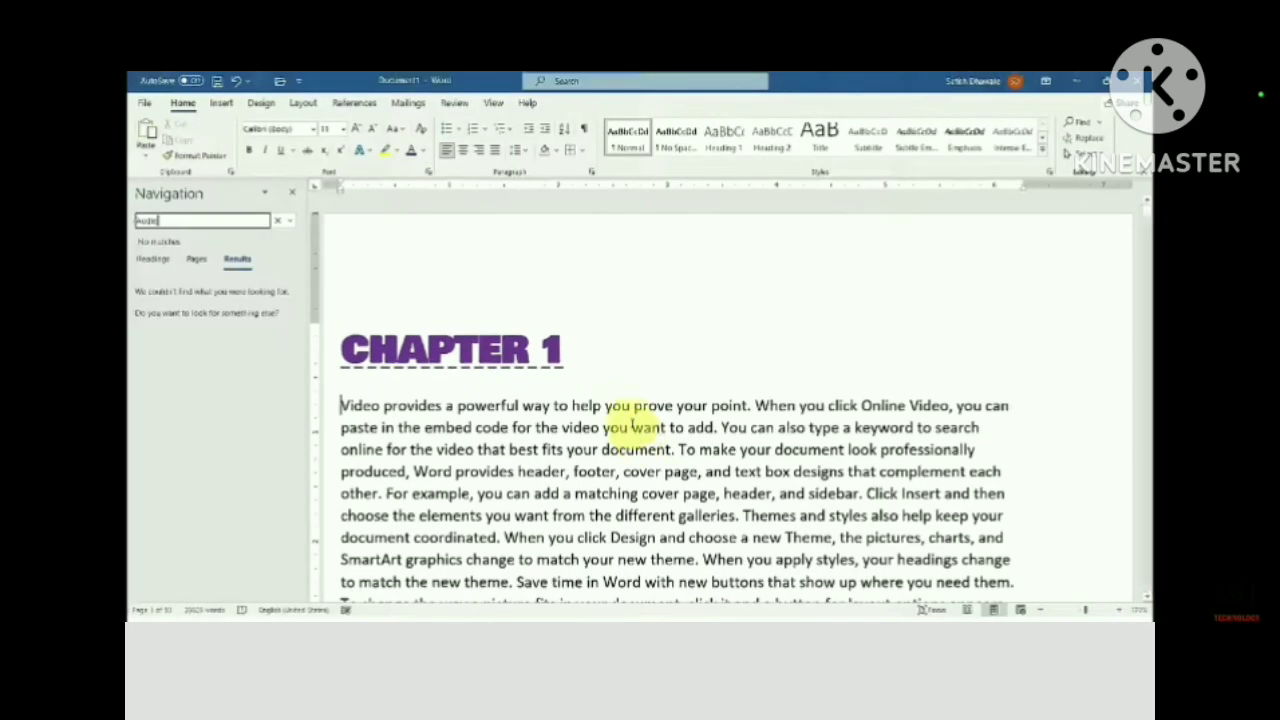
pyautogui.scroll(-10, 638, 437)
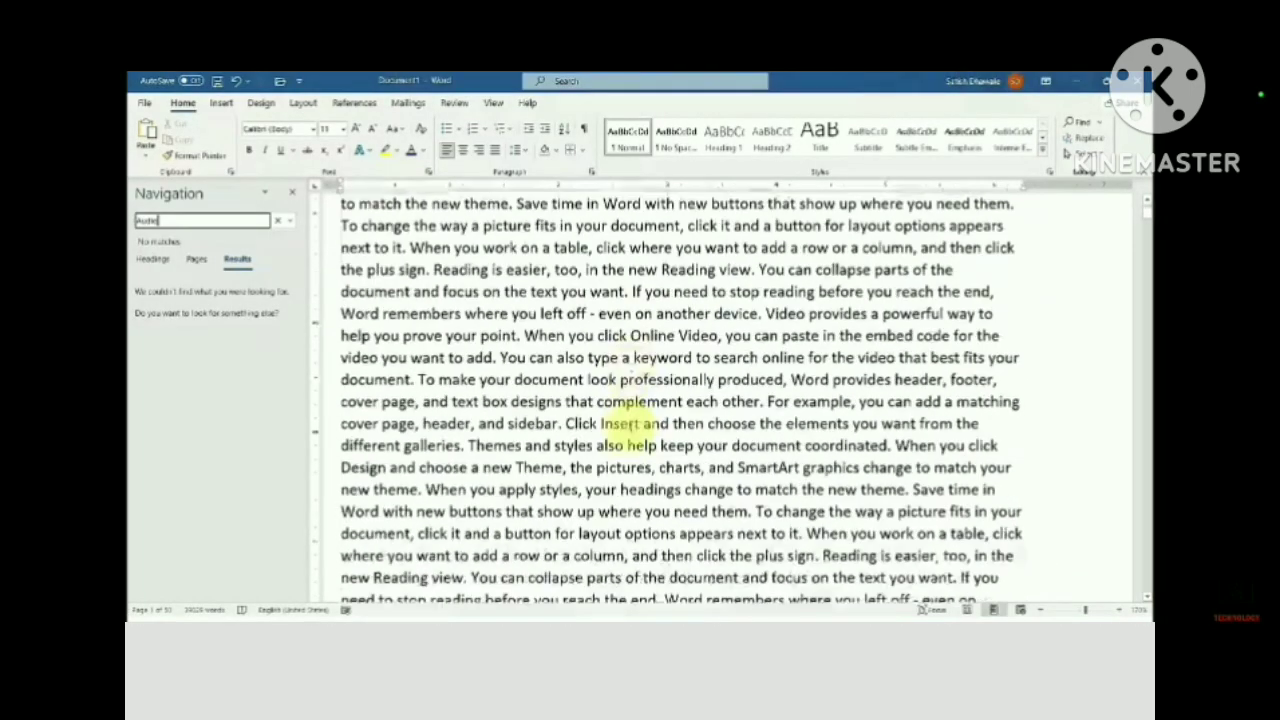
pyautogui.scroll(-15, 618, 417)
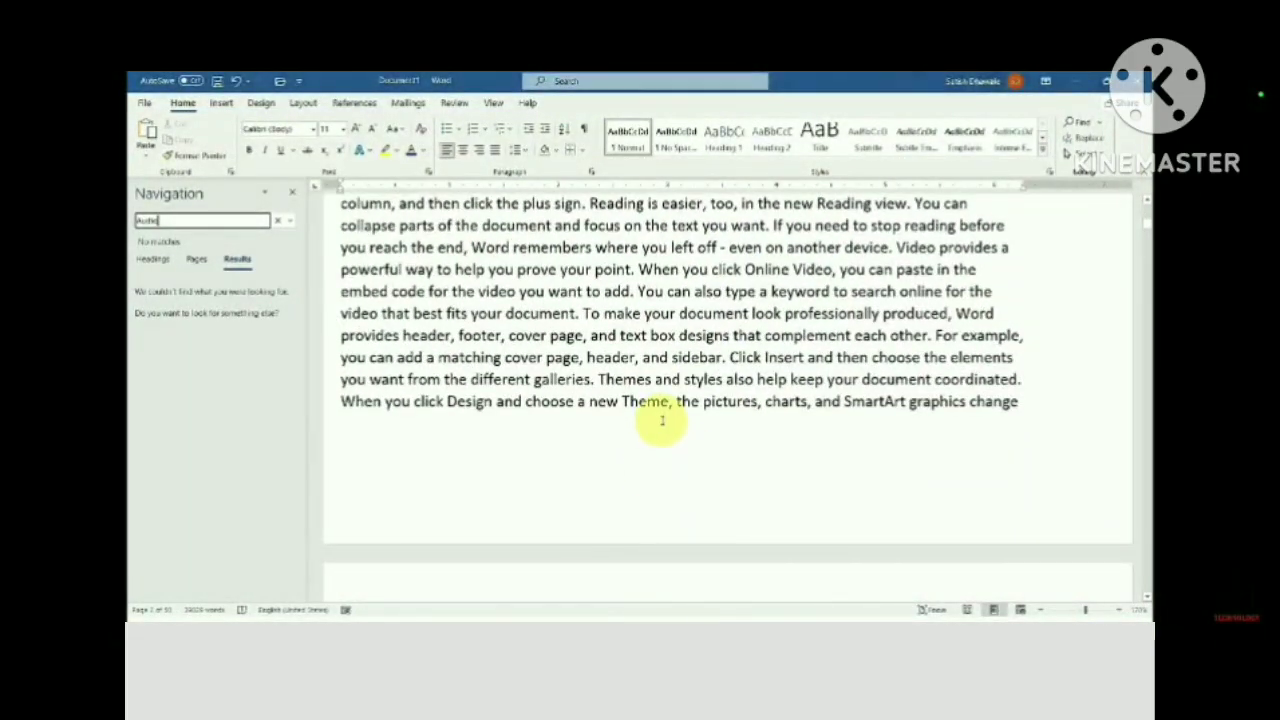
# Add a person's first name after "header, and sidebar." in the paragraph at the start of page 2
pyautogui.scroll(10, 662, 420)
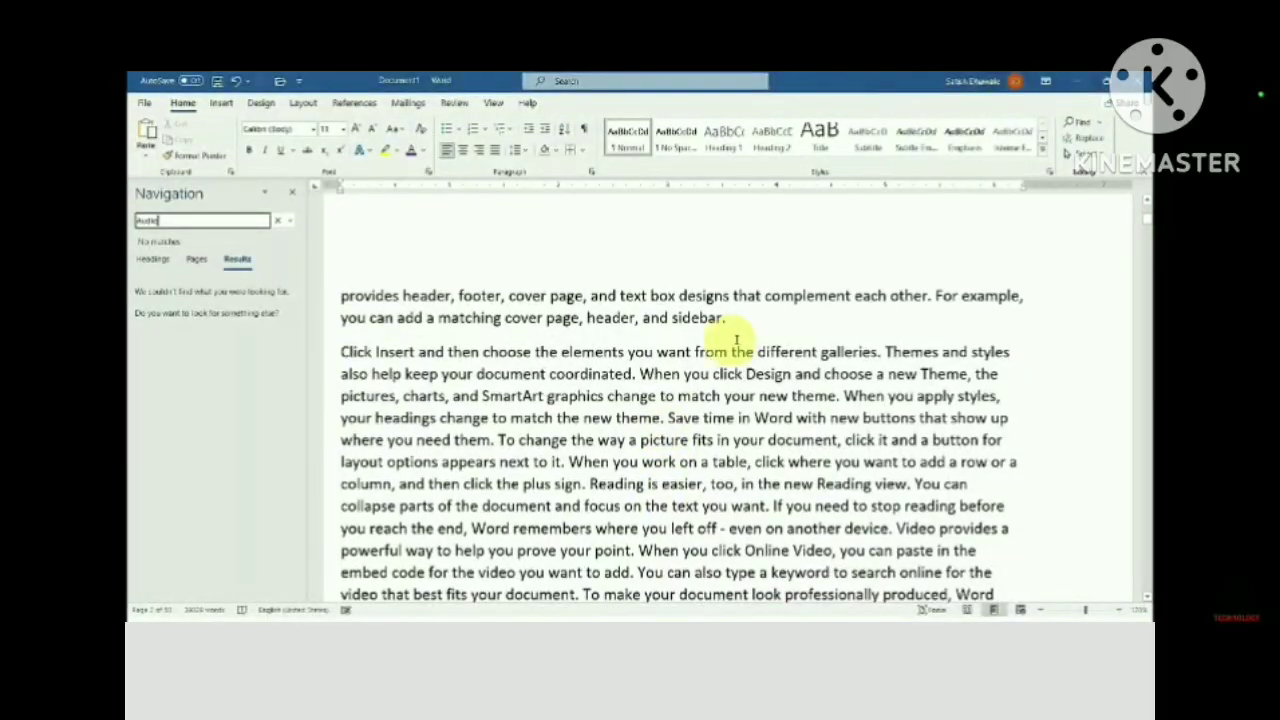
pyautogui.click(728, 318)
pyautogui.write('Satish')
pyautogui.scroll(10, 688, 341)
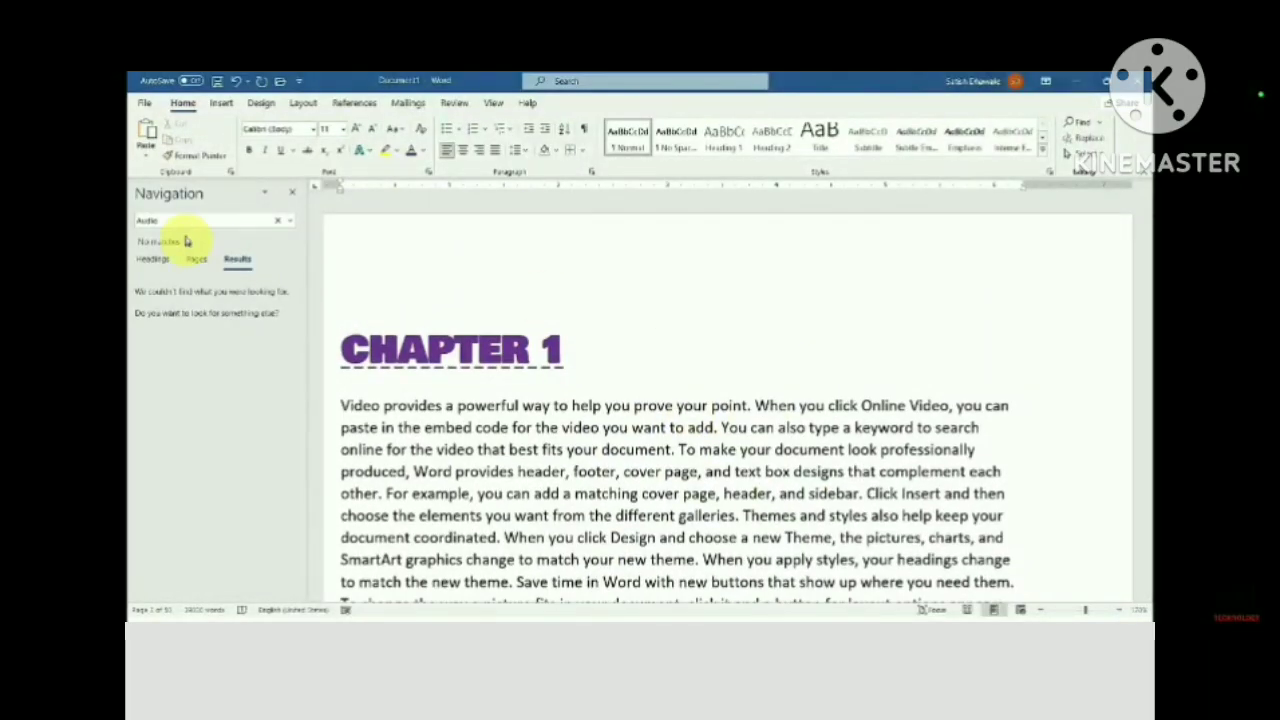
# Search the document for the first name added on page 2, and close the search
pyautogui.click(142, 220)
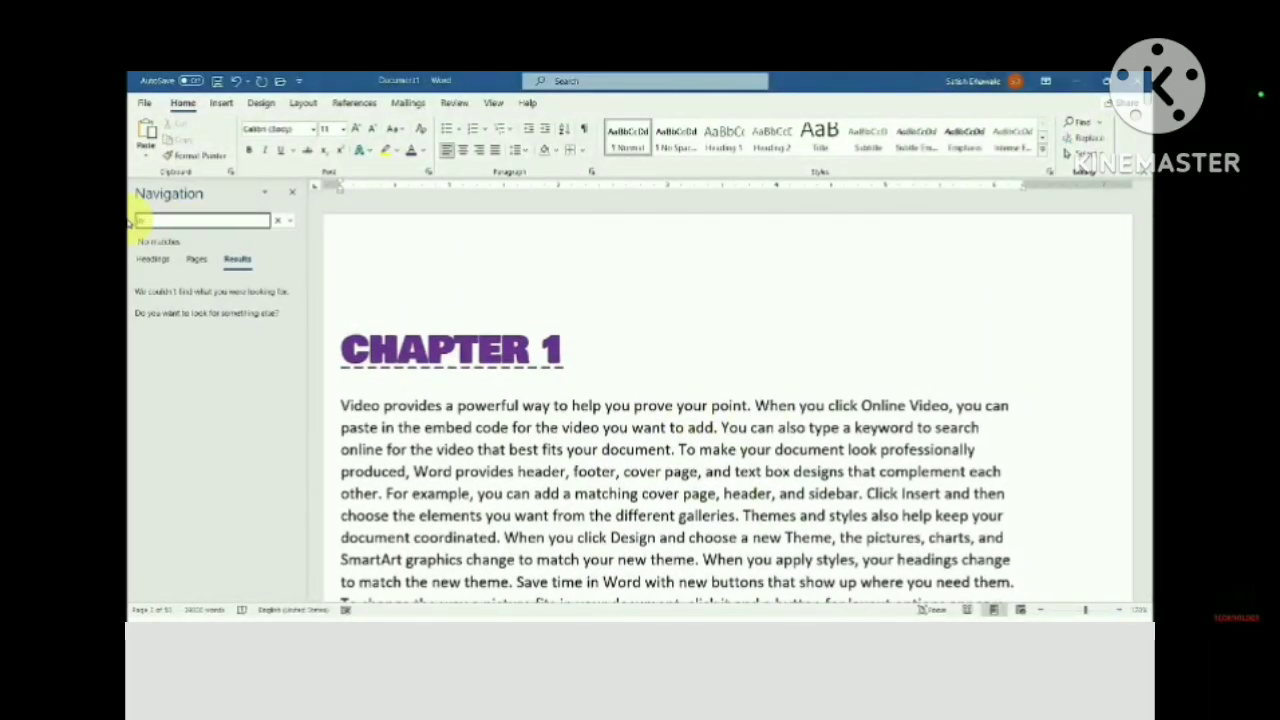
pyautogui.write('Satish')
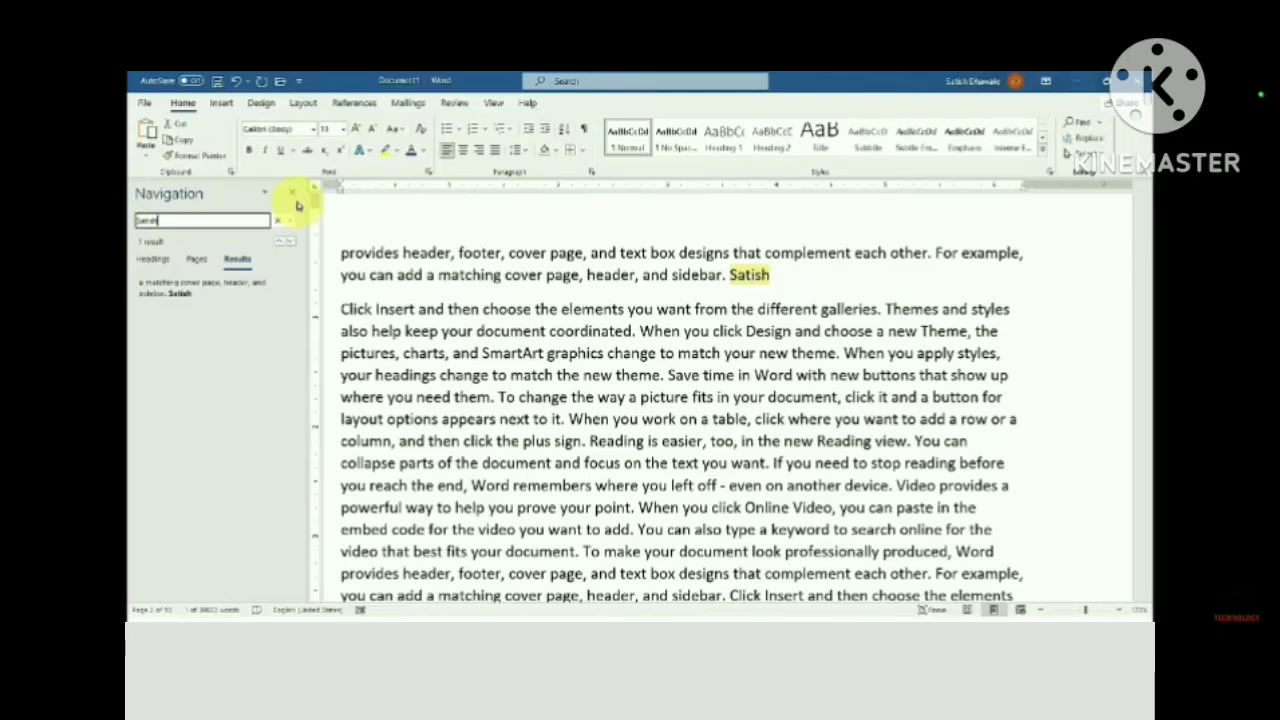
pyautogui.click(623, 118)
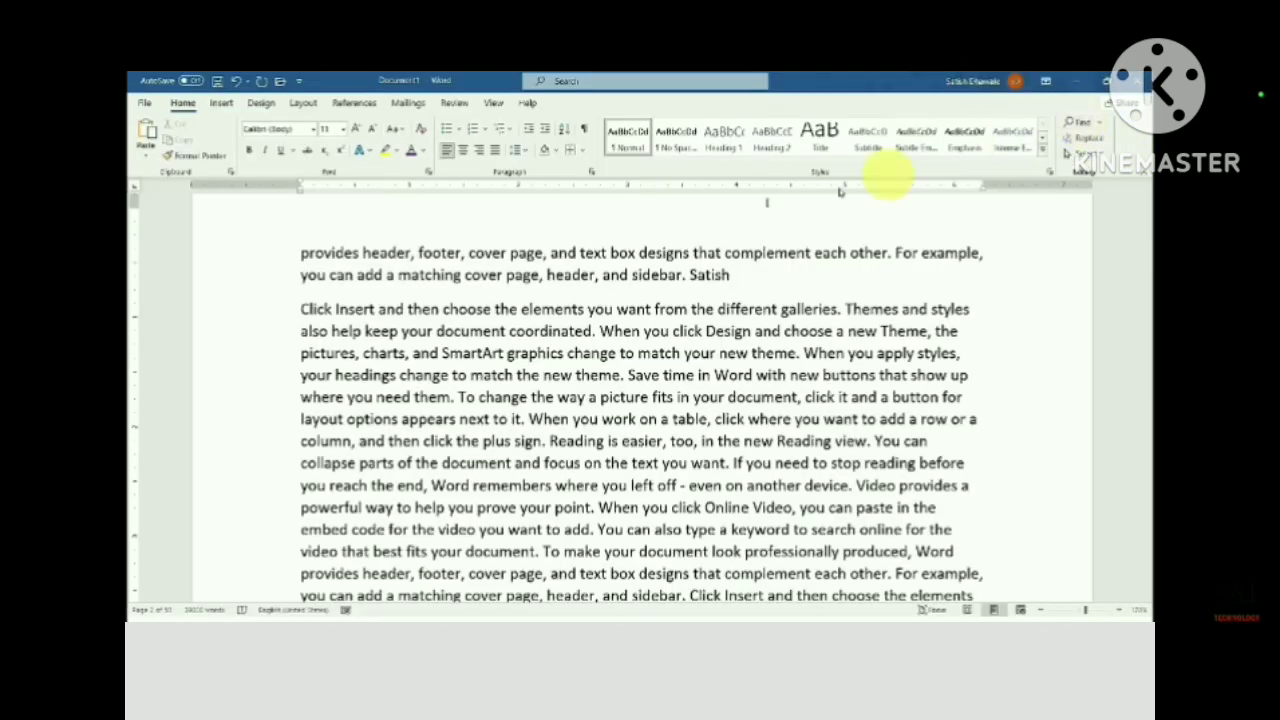
# Place the cursor before "Video" at the start of the CHAPTER 1 text and open Find and Replace, ready for replacing text
pyautogui.scroll(15, 563, 299)
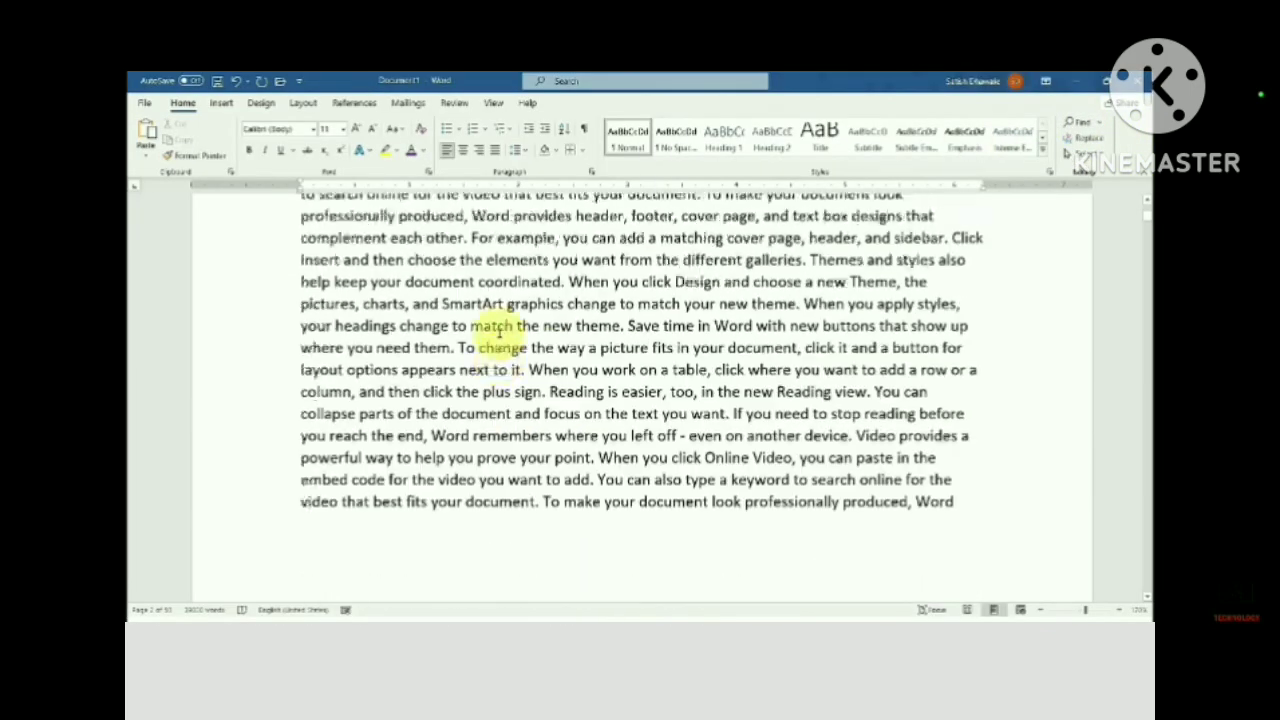
pyautogui.scroll(5, 484, 330)
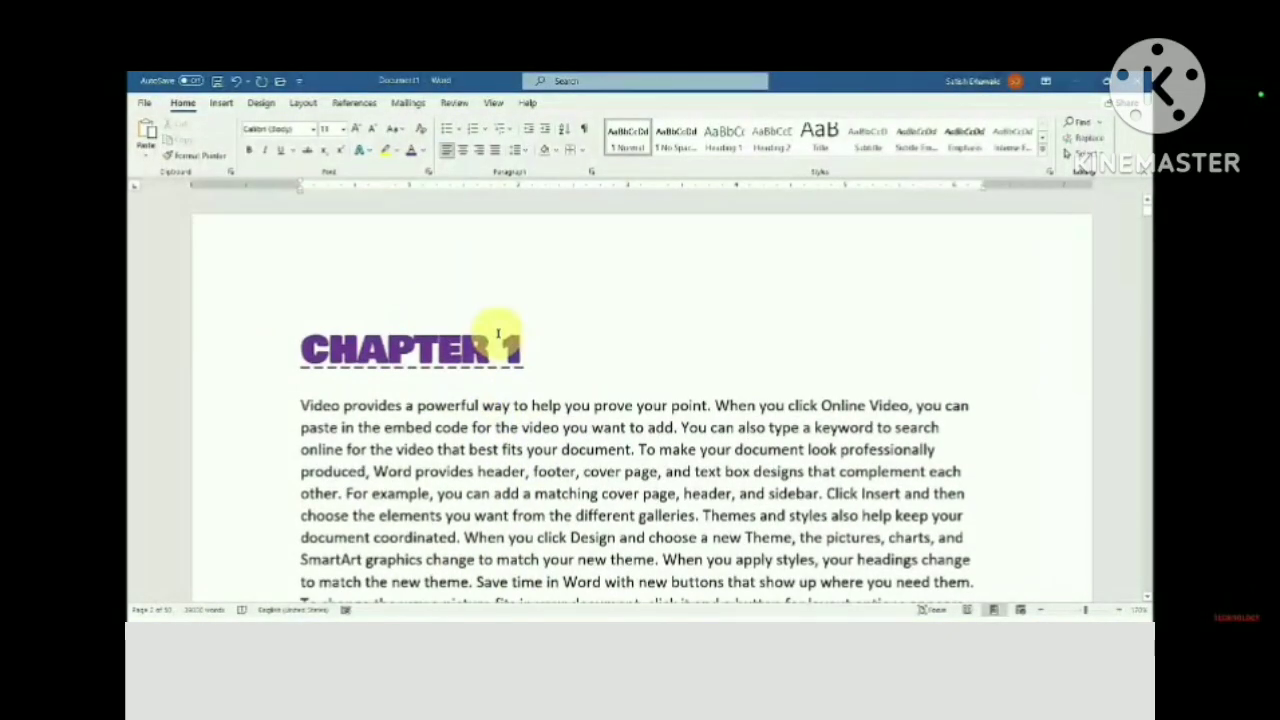
pyautogui.click(300, 405)
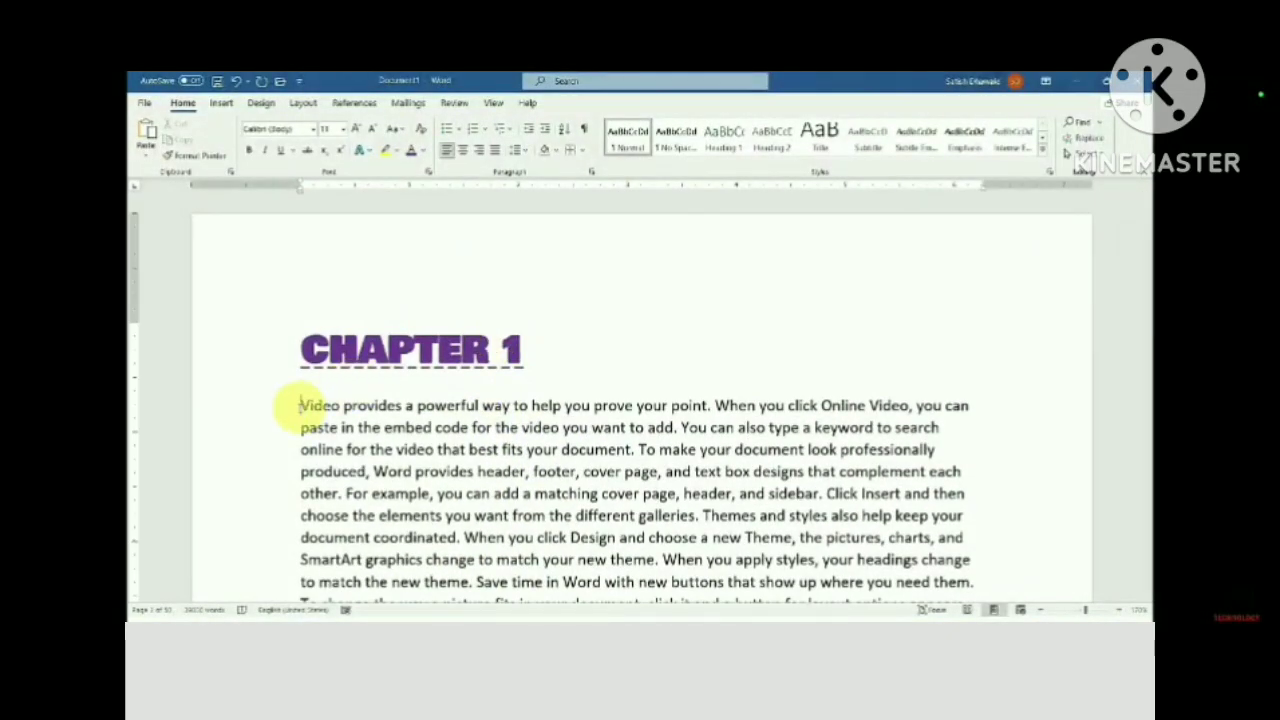
pyautogui.doubleClick(306, 407)
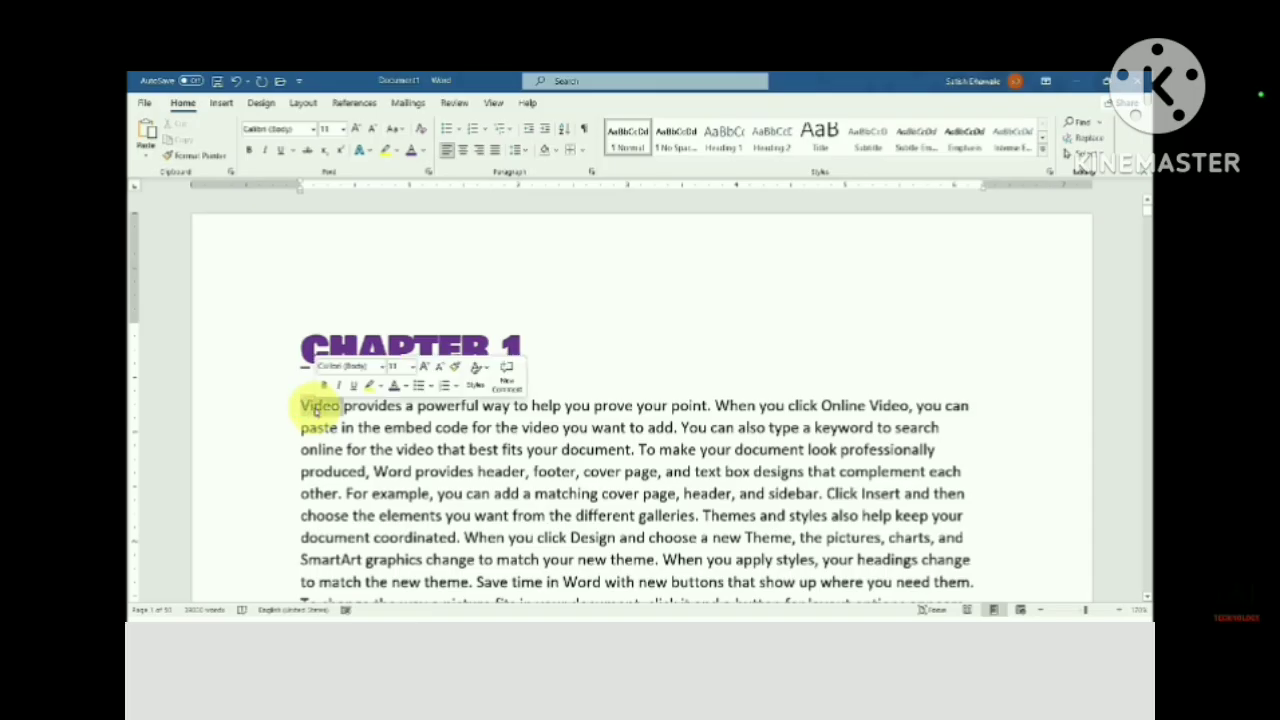
pyautogui.click(302, 405)
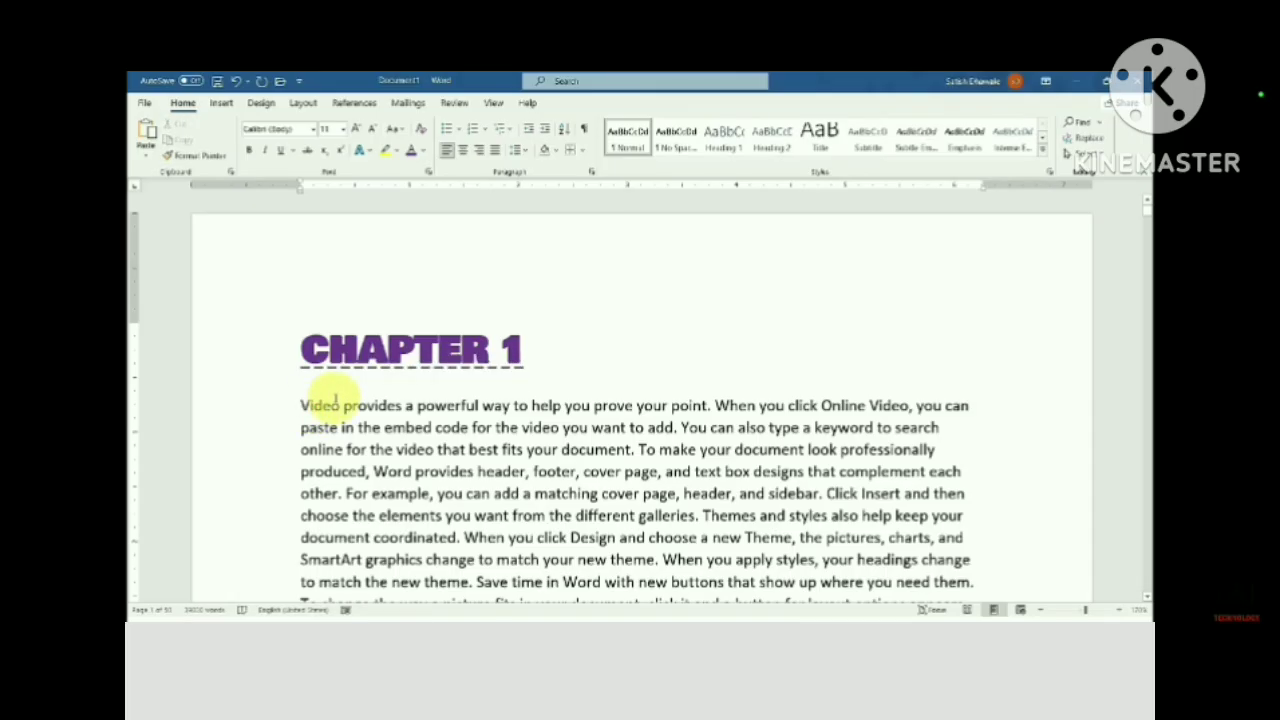
pyautogui.hotkey('ctrl', 'h')
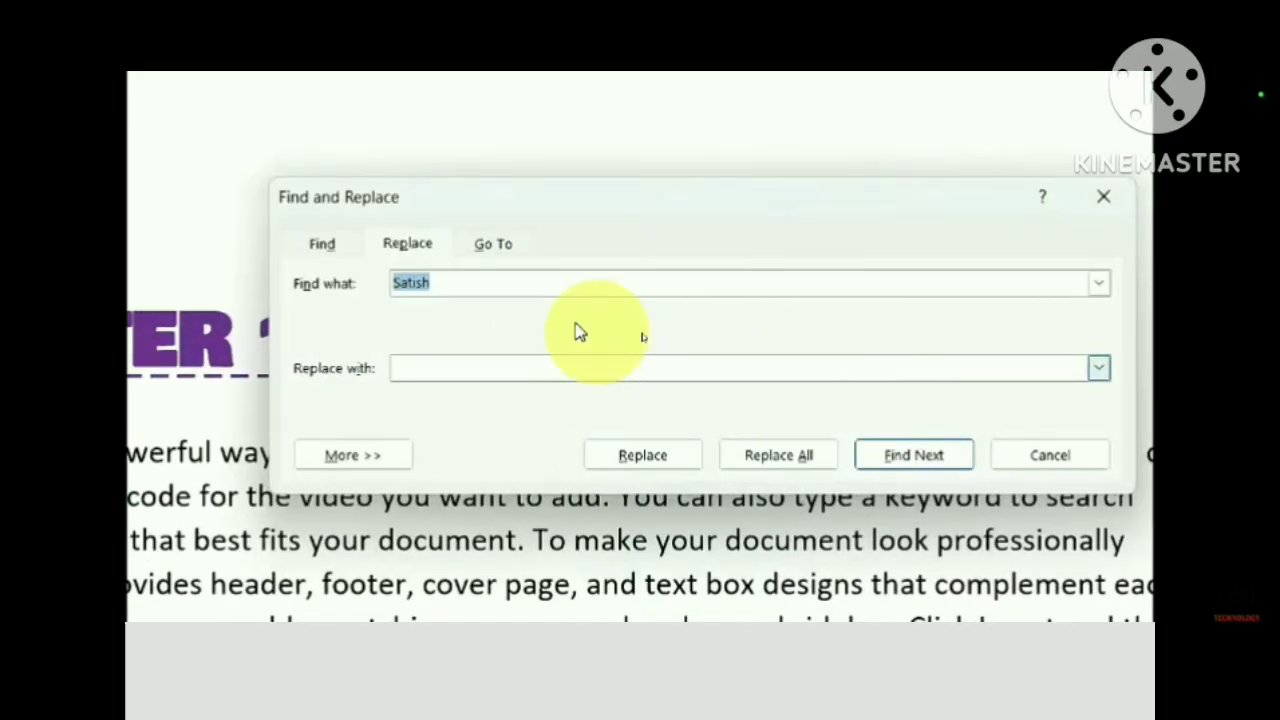
pyautogui.click(533, 302)
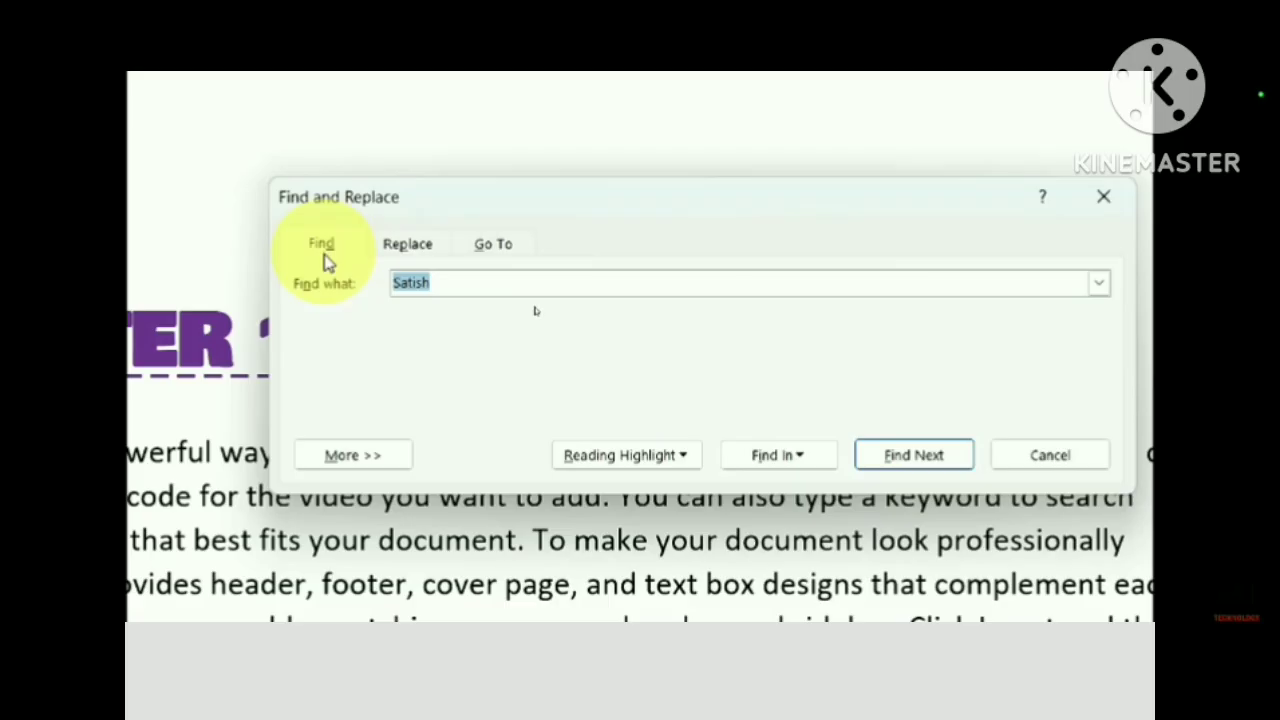
pyautogui.click(405, 248)
pyautogui.click(322, 246)
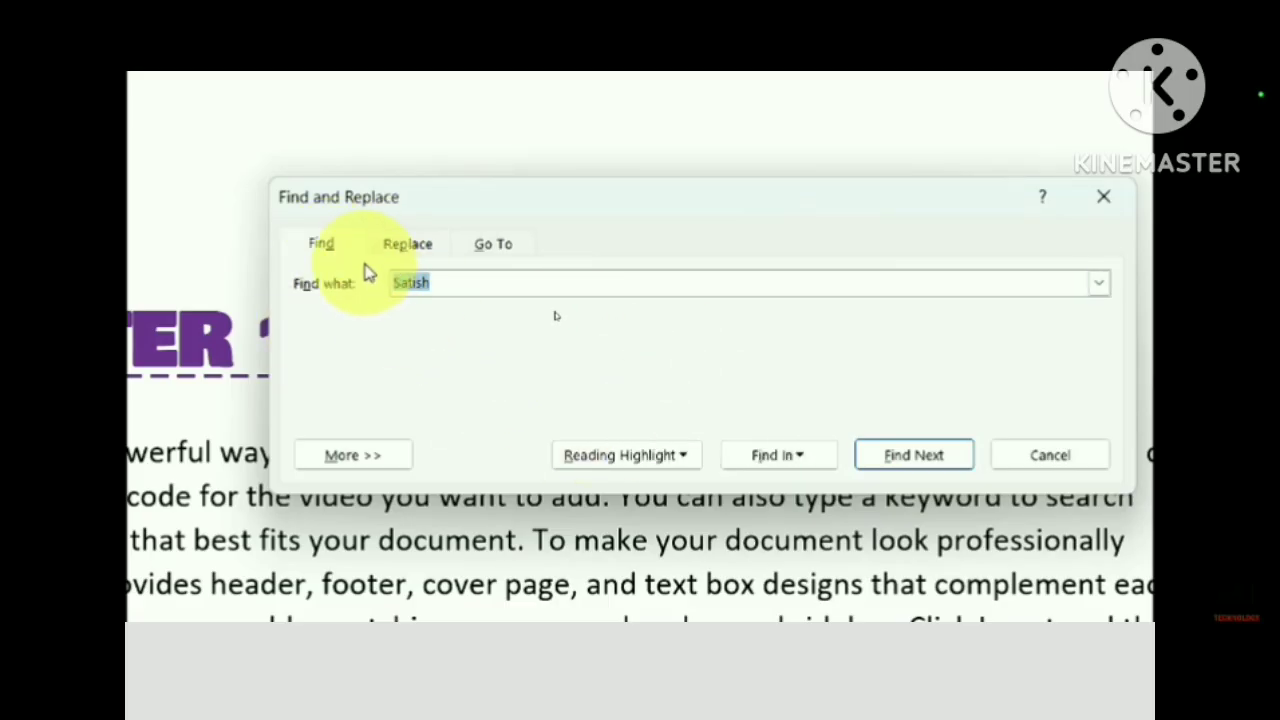
pyautogui.click(414, 247)
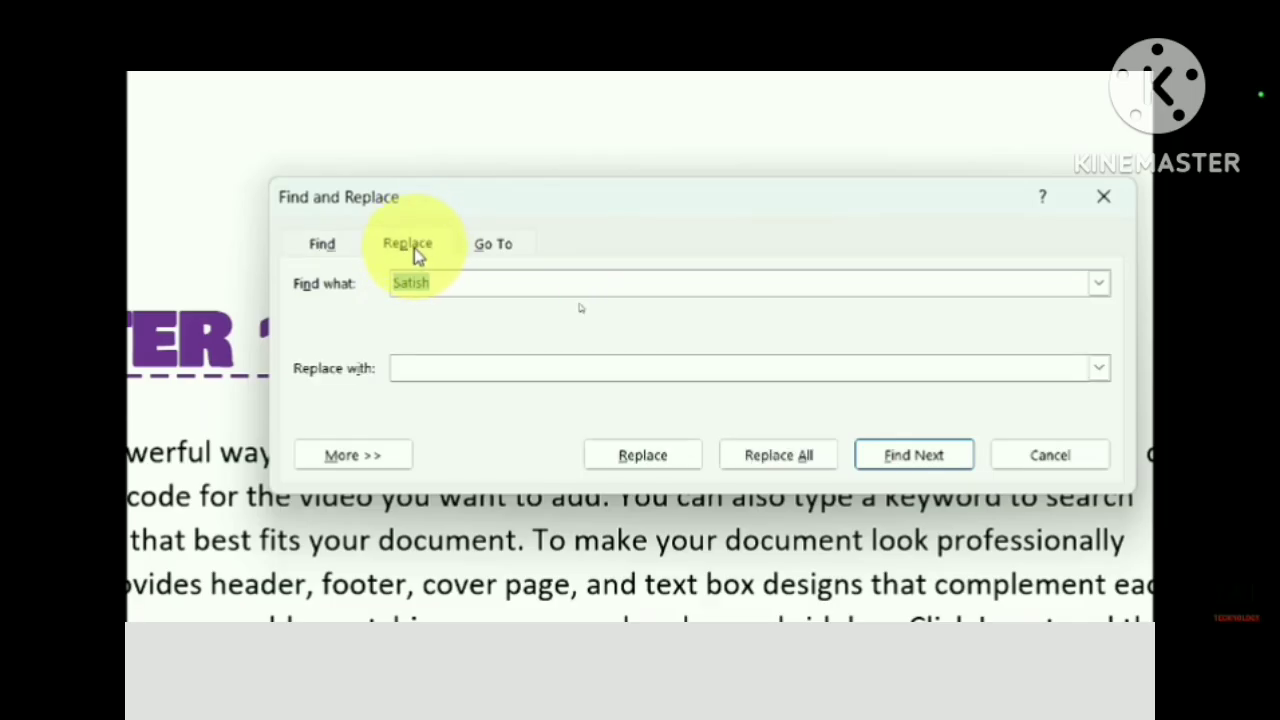
# Replace every "Video" with "Audio" in the document, close Find and Replace, and select the first replaced word
pyautogui.moveTo(443, 283); pyautogui.dragTo(345, 285)
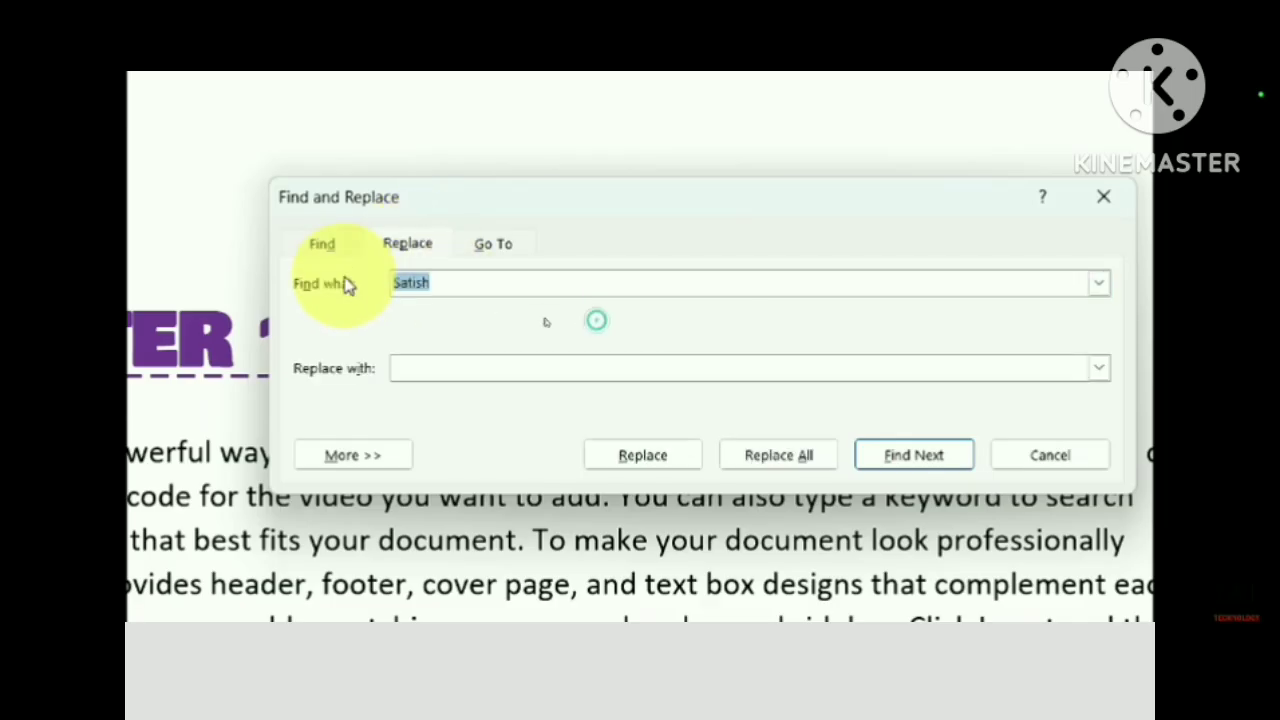
pyautogui.press('BackSpace')
pyautogui.write('Video')
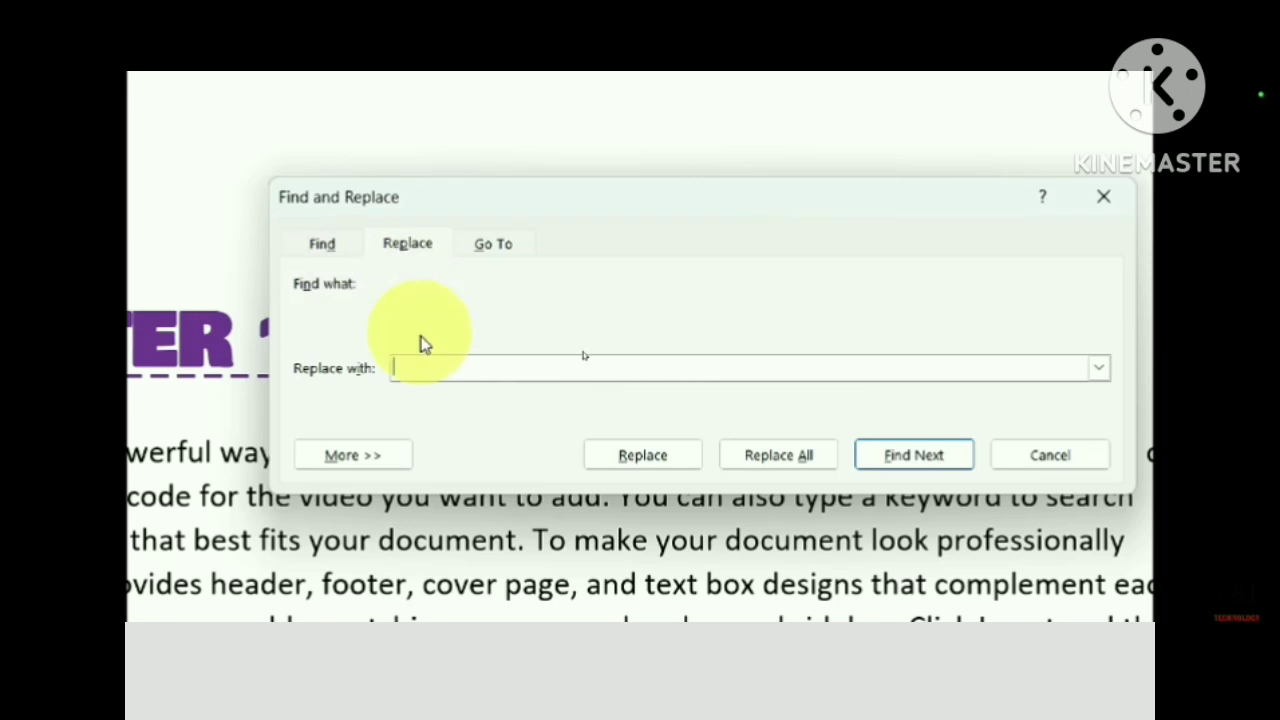
pyautogui.write('Audio')
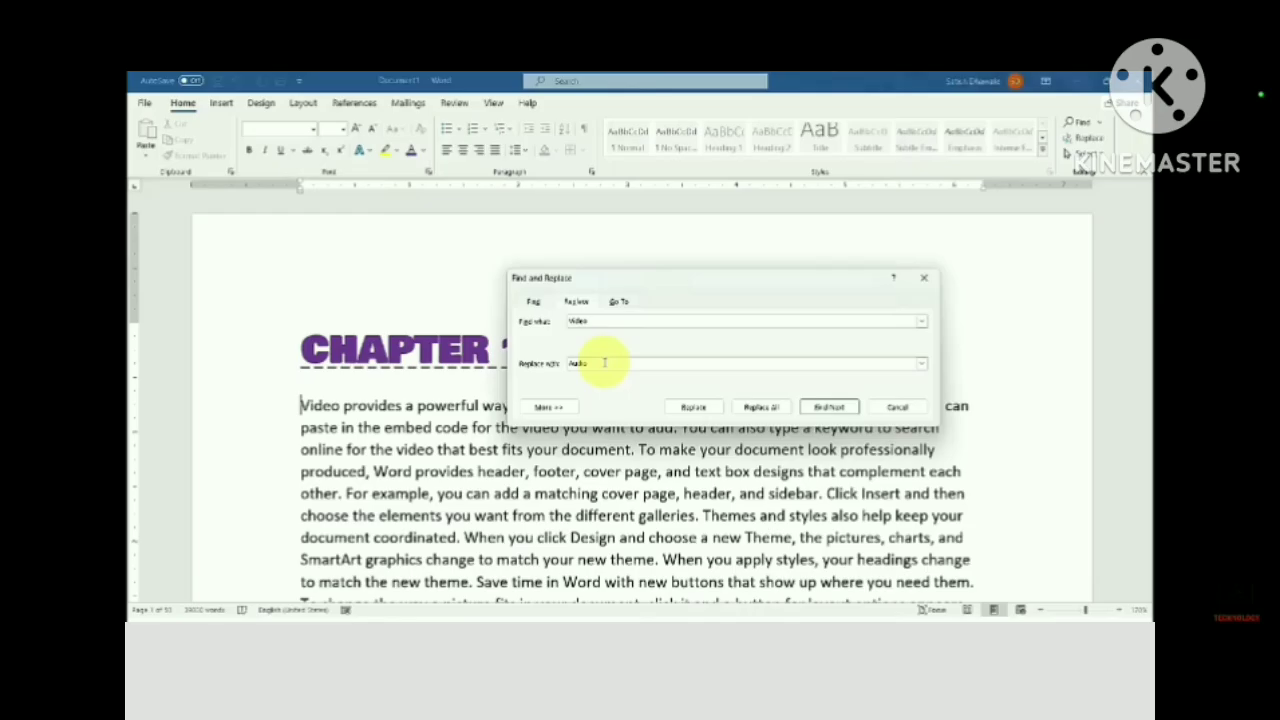
pyautogui.click(752, 407)
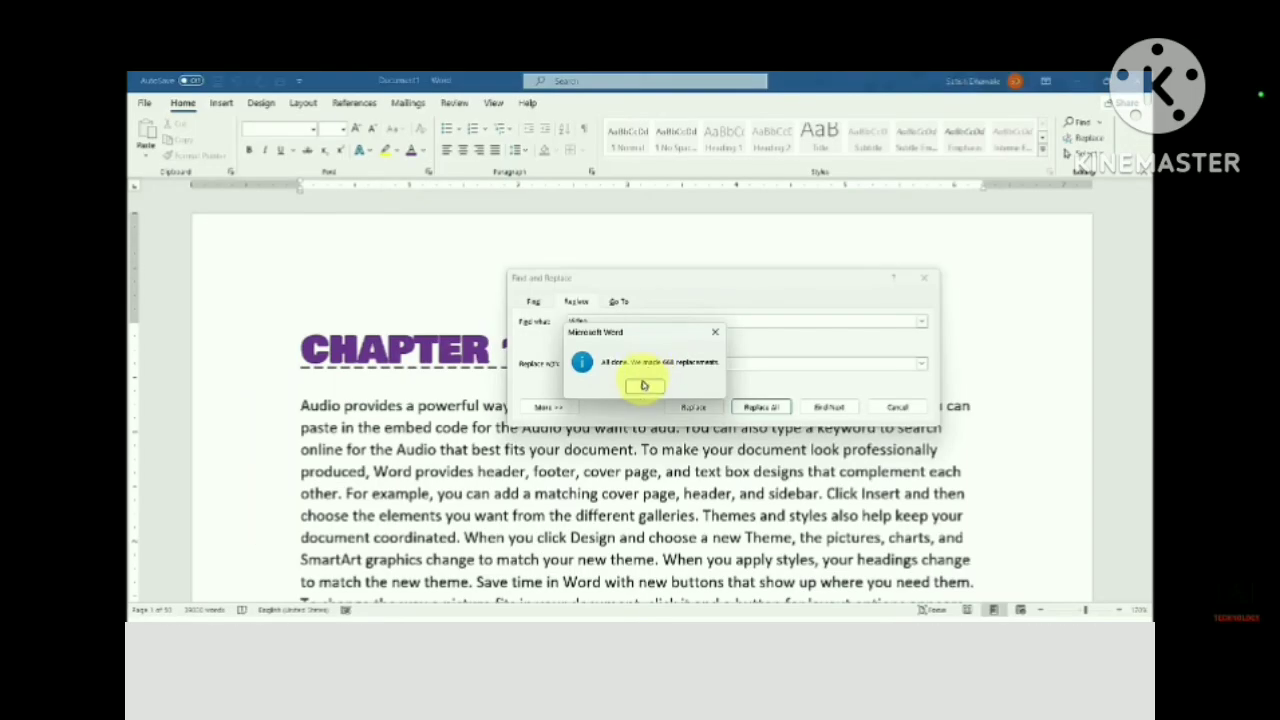
pyautogui.click(645, 385)
pyautogui.click(897, 407)
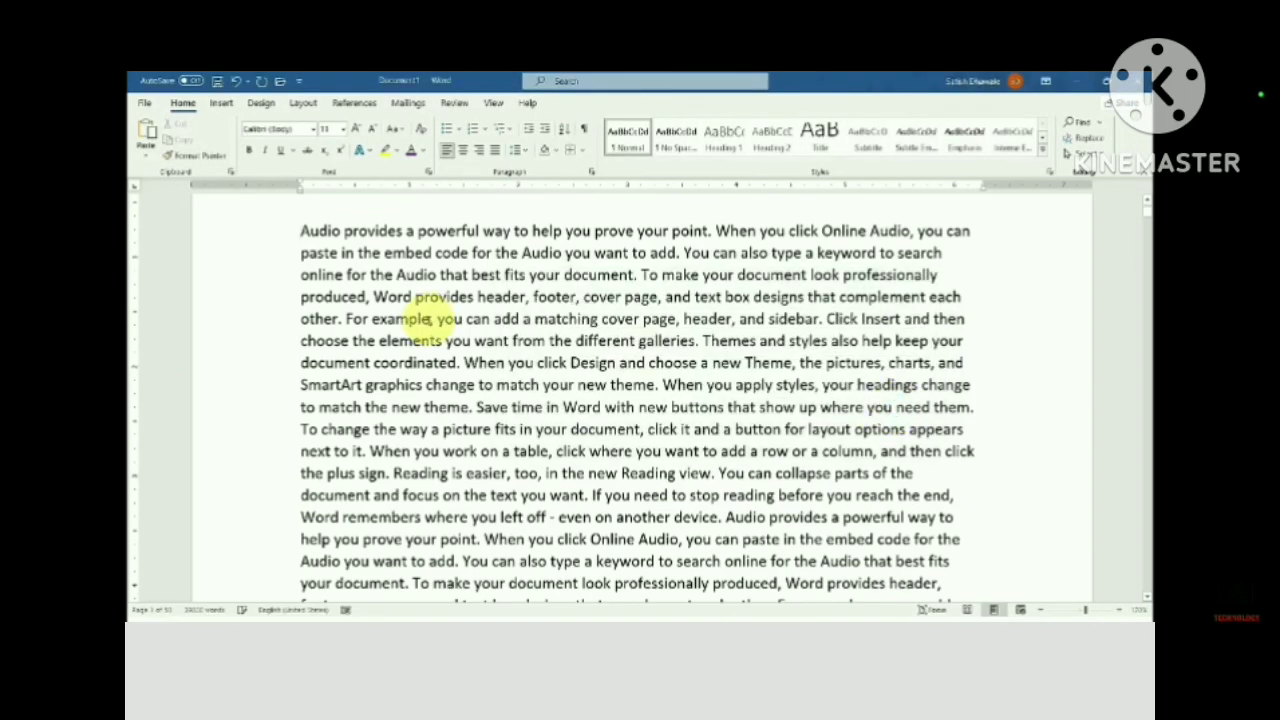
pyautogui.moveTo(300, 230); pyautogui.dragTo(340, 229)
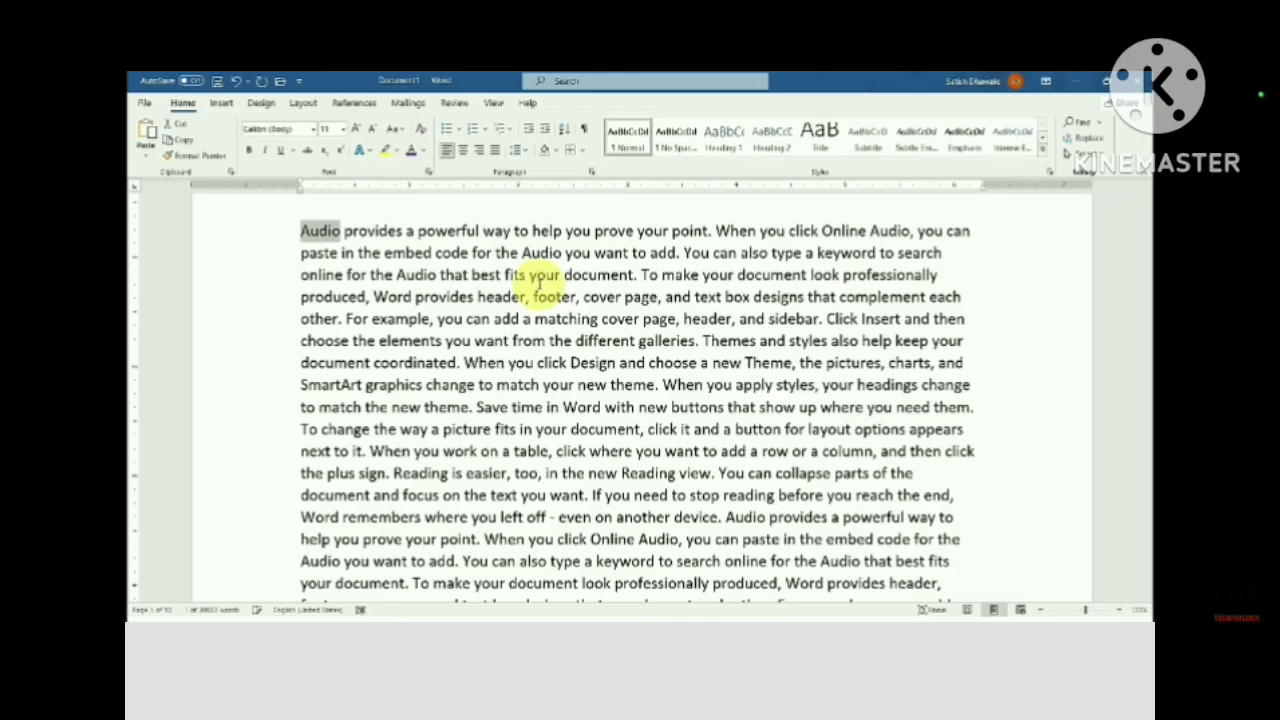
# Switch to the document with the repeated "is Good Boy" sentences and replace every "Good" with "Bad" from the start
pyautogui.hotkey('alt', 'Tab')
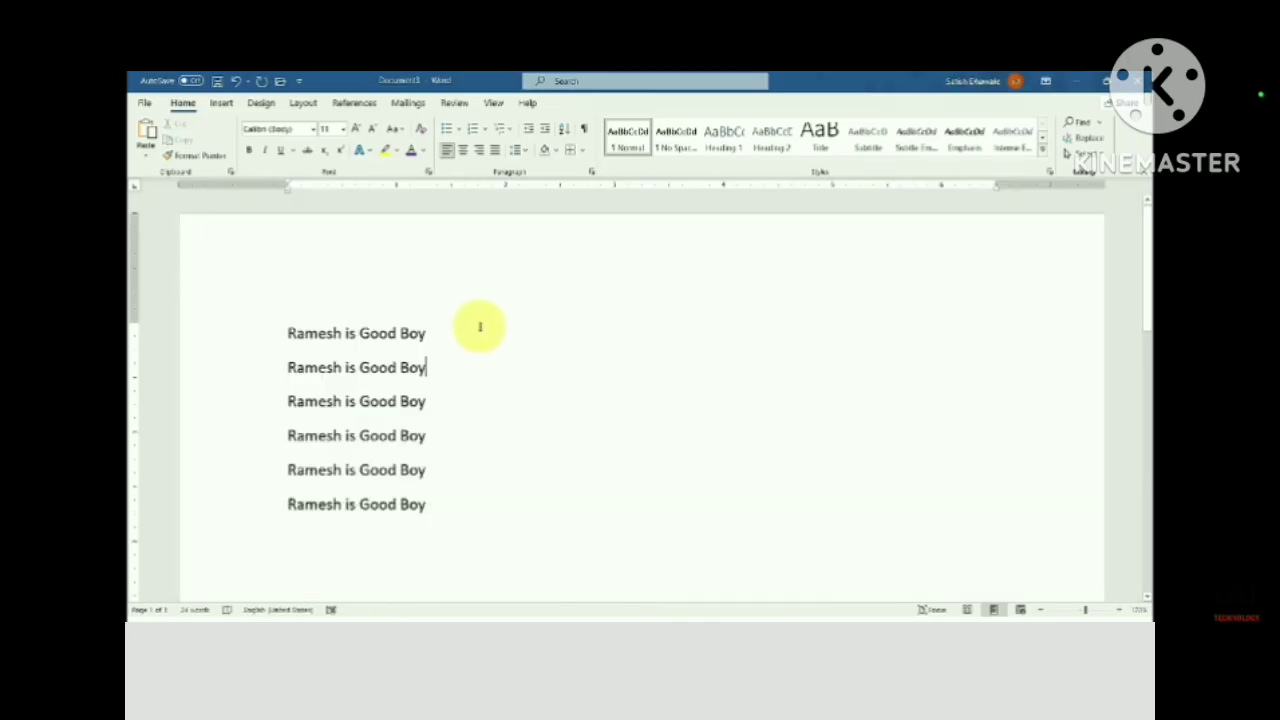
pyautogui.click(284, 333)
pyautogui.hotkey('ctrl', 'h')
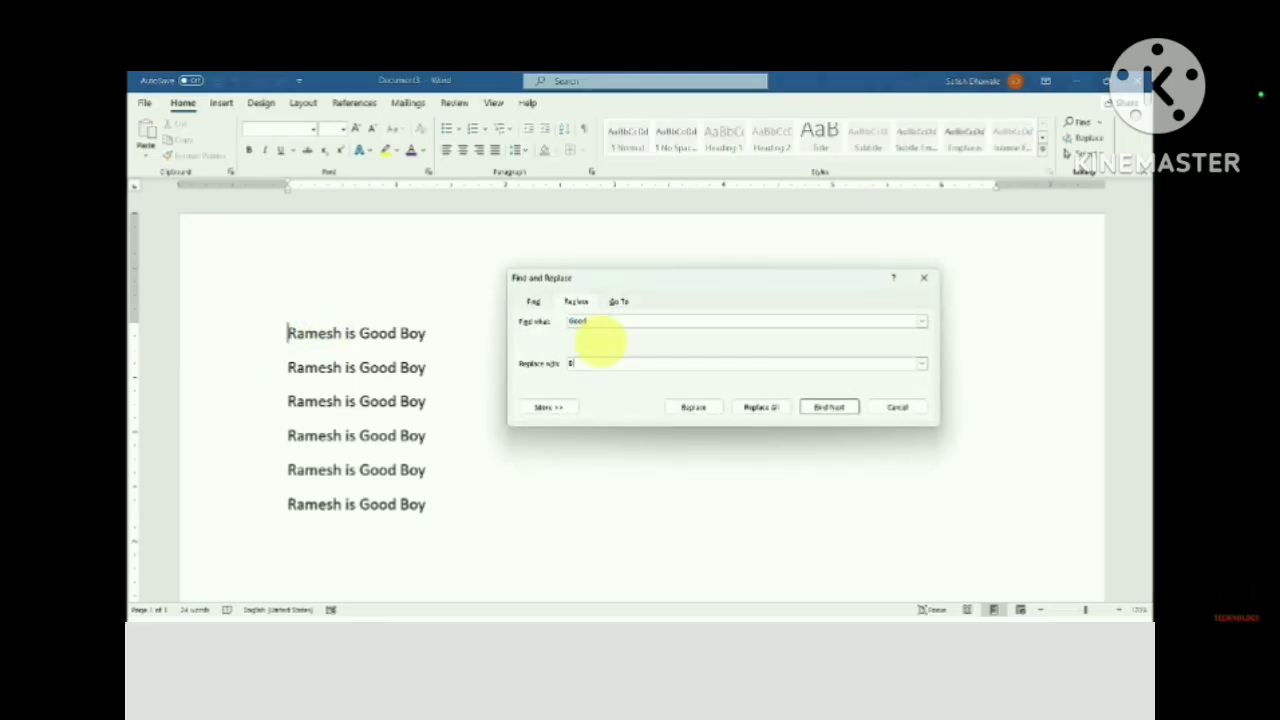
pyautogui.click(750, 406)
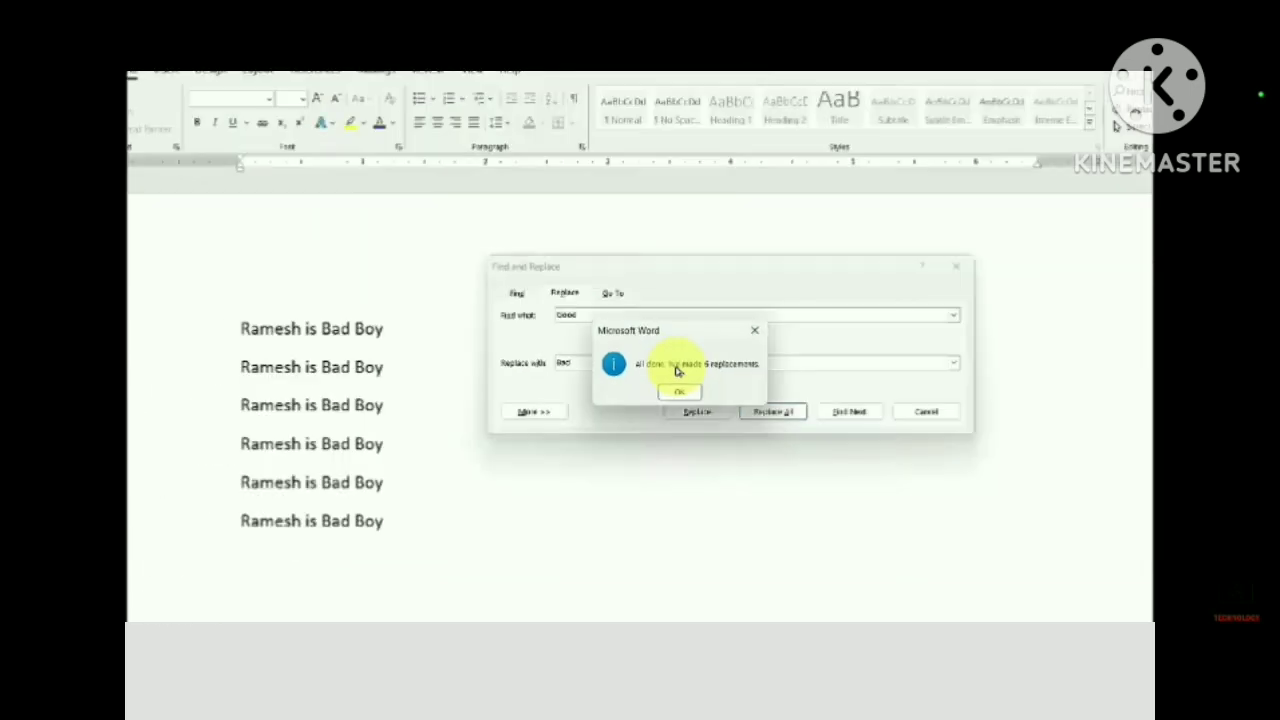
pyautogui.click(680, 388)
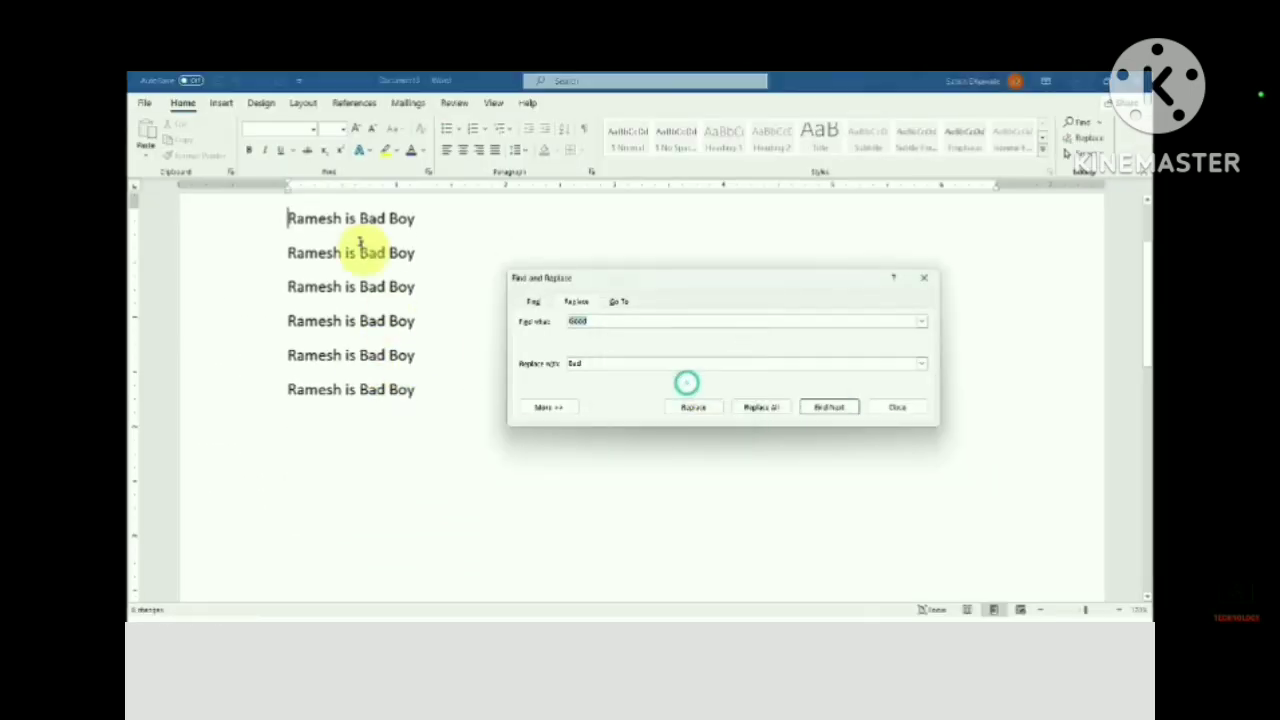
# Replace every "Boy" with "Girl" in the repeated sentences and close Find and Replace
pyautogui.write('Boy')
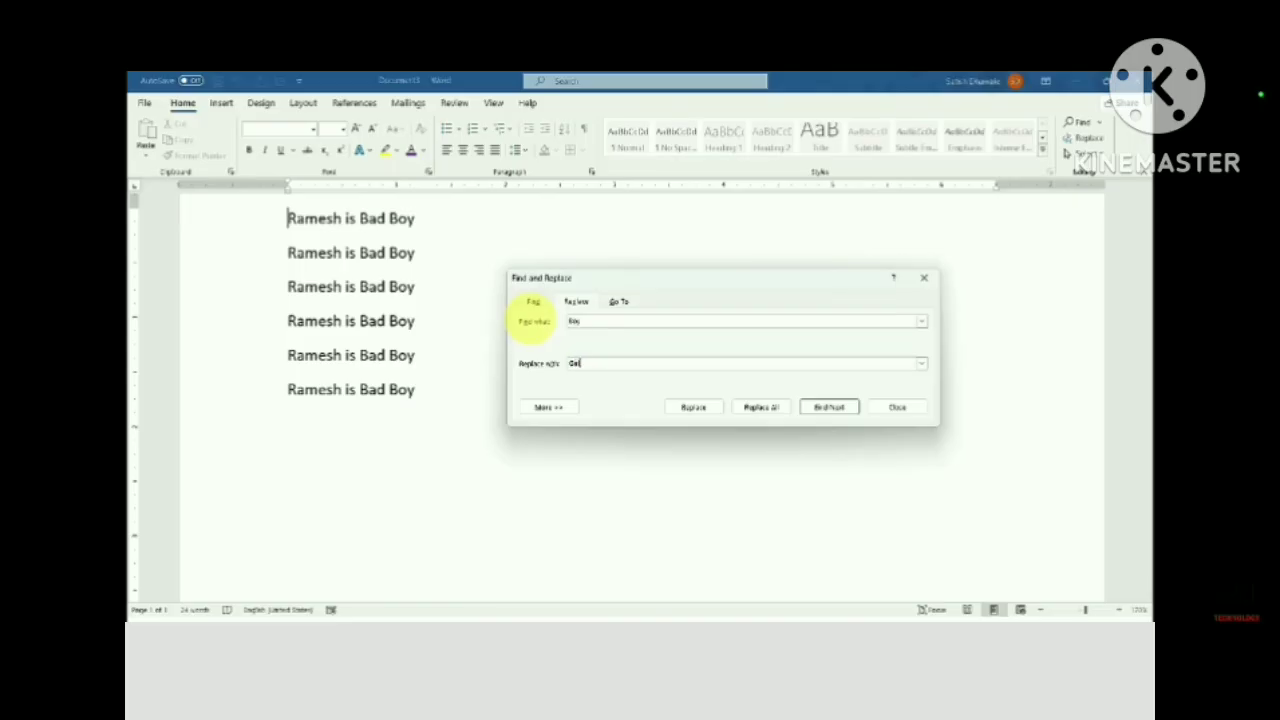
pyautogui.click(758, 407)
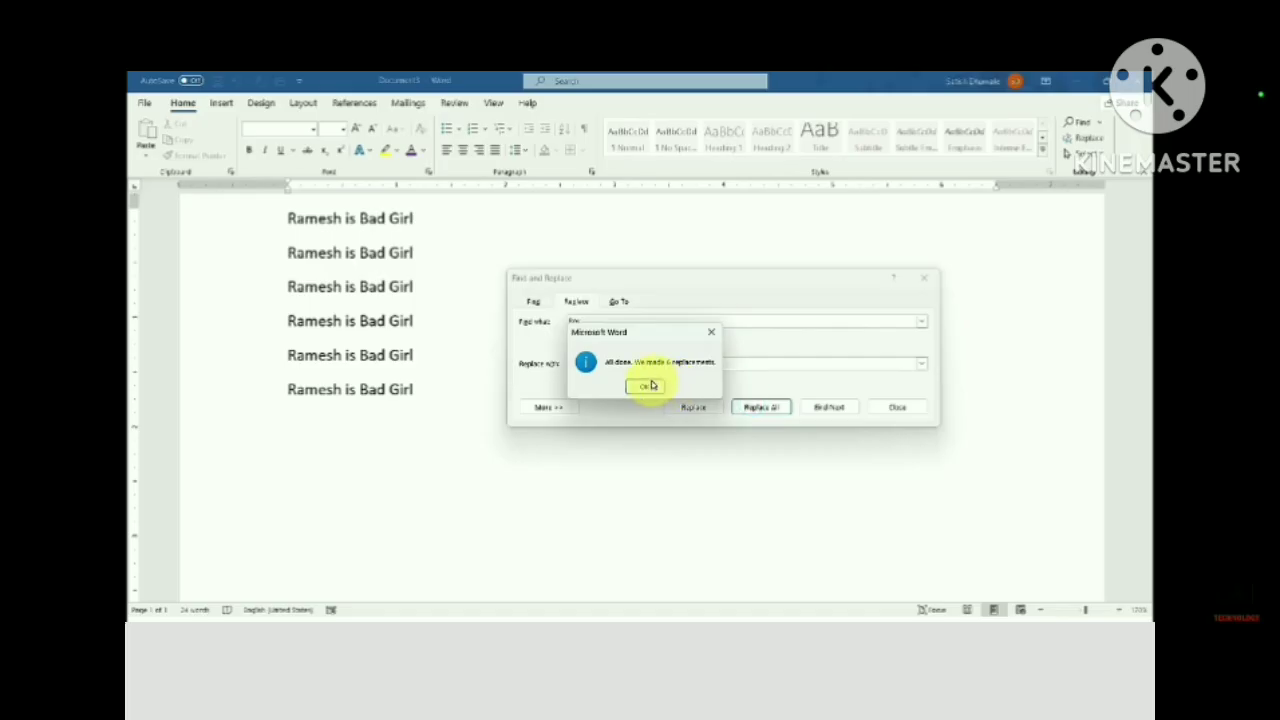
pyautogui.click(648, 387)
pyautogui.click(897, 409)
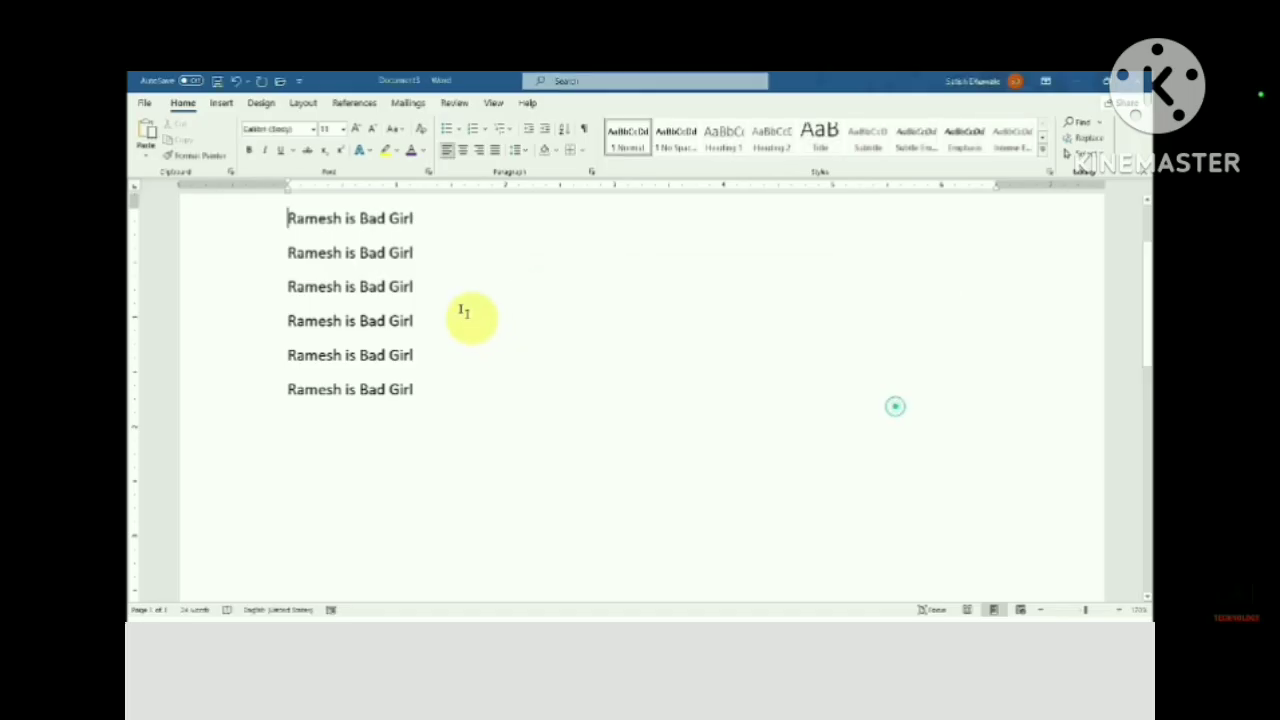
pyautogui.scroll(2, 360, 275)
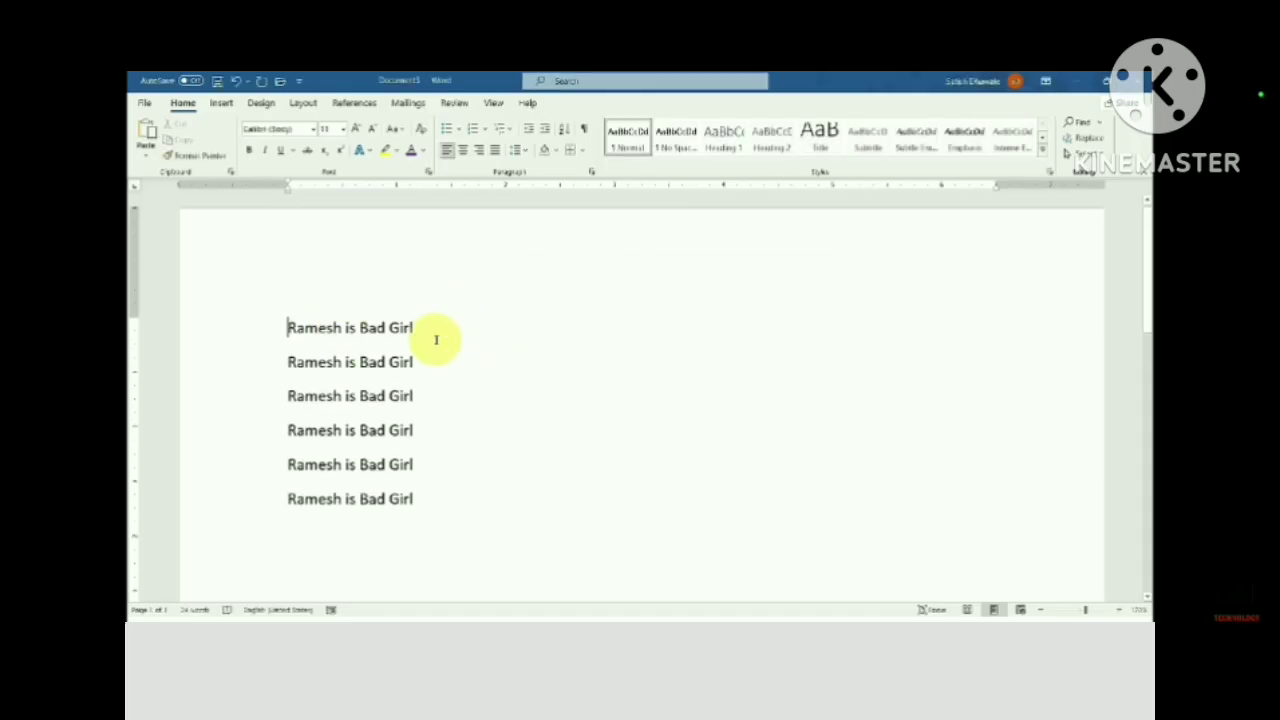